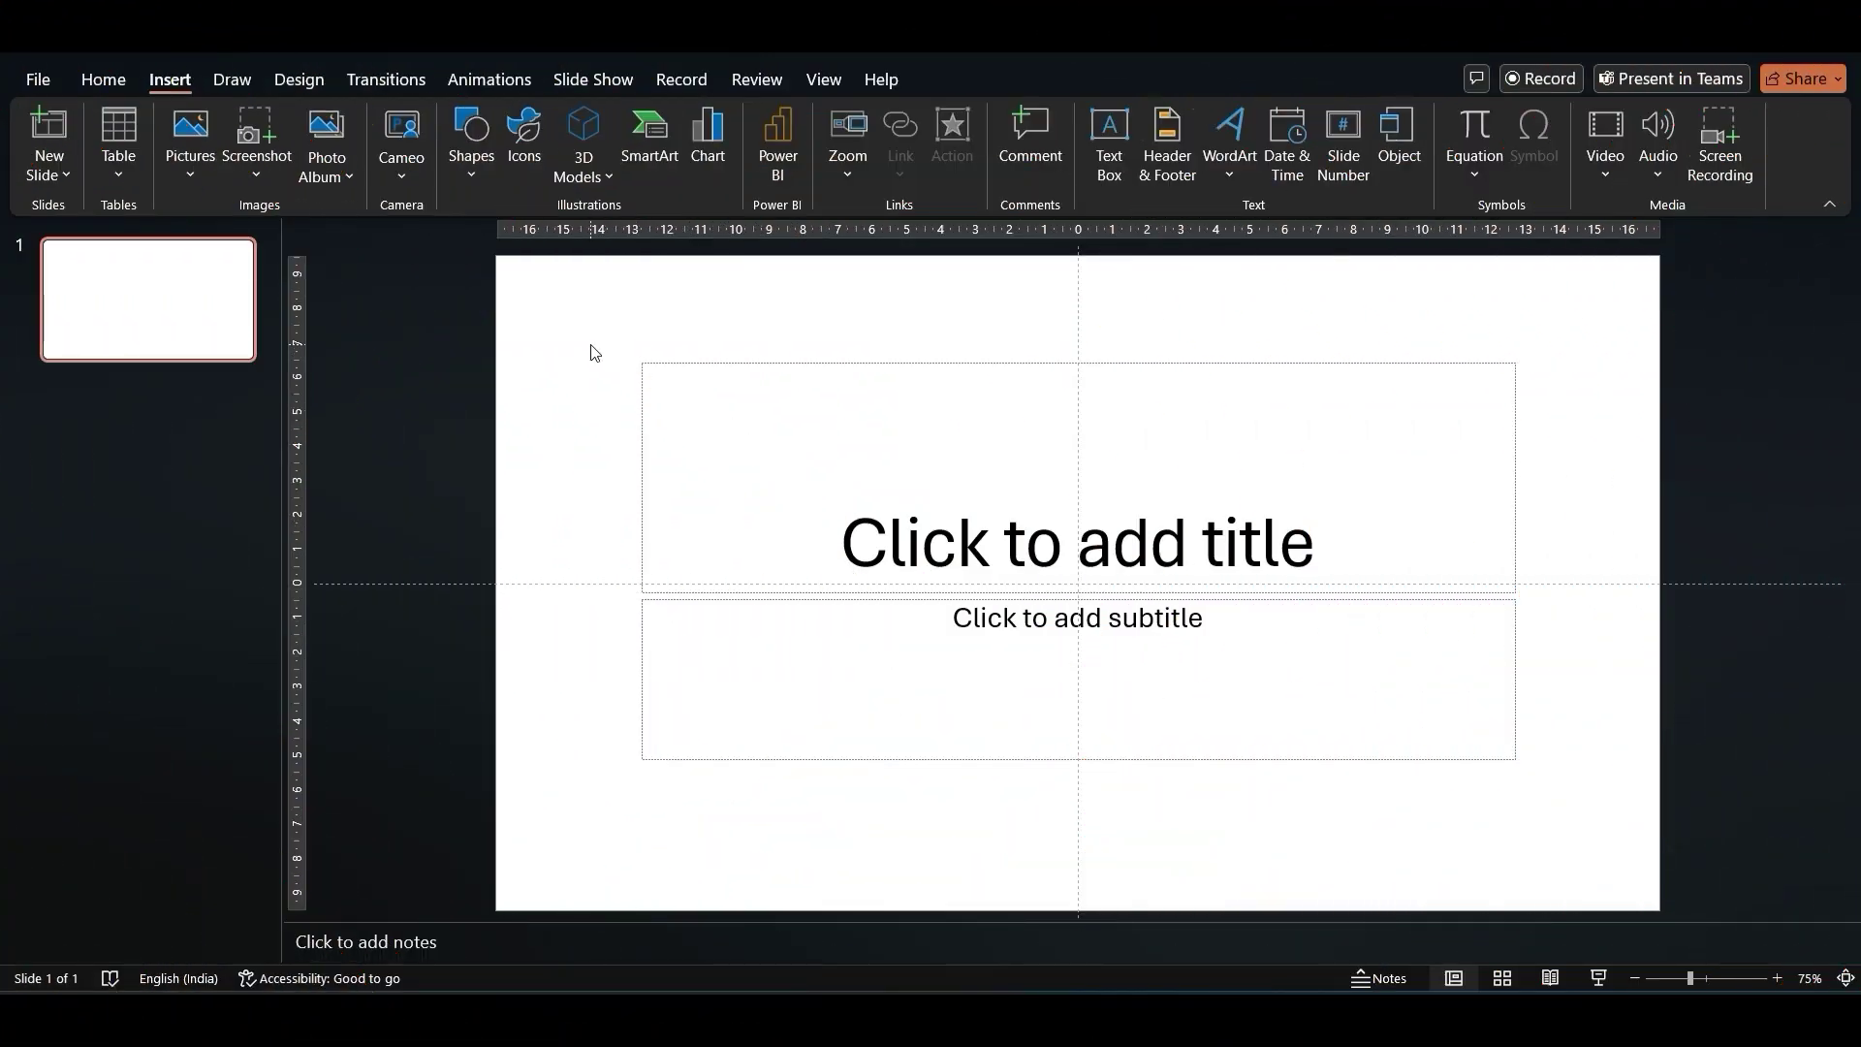
# Delete the slide's title and subtitle placeholders and give the background a gradient fill.
pyautogui.hotkey('ctrl', 'a')
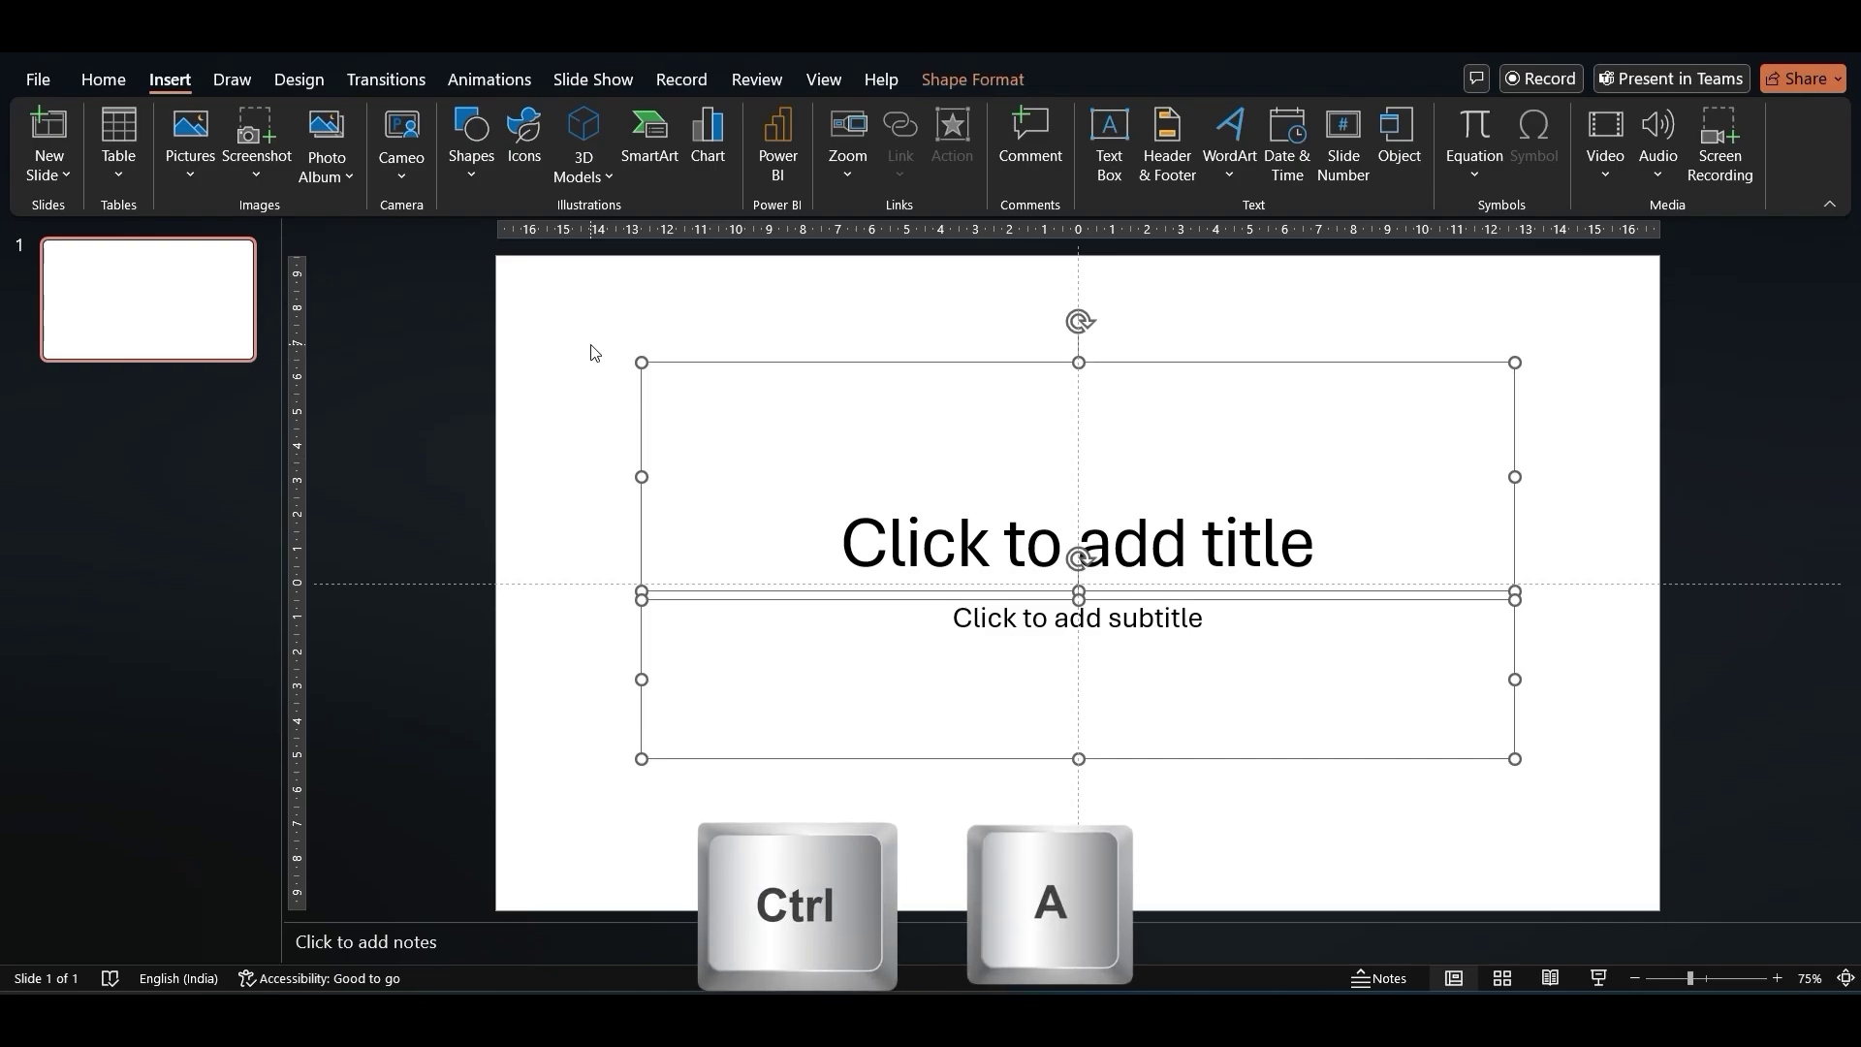
pyautogui.press('Delete')
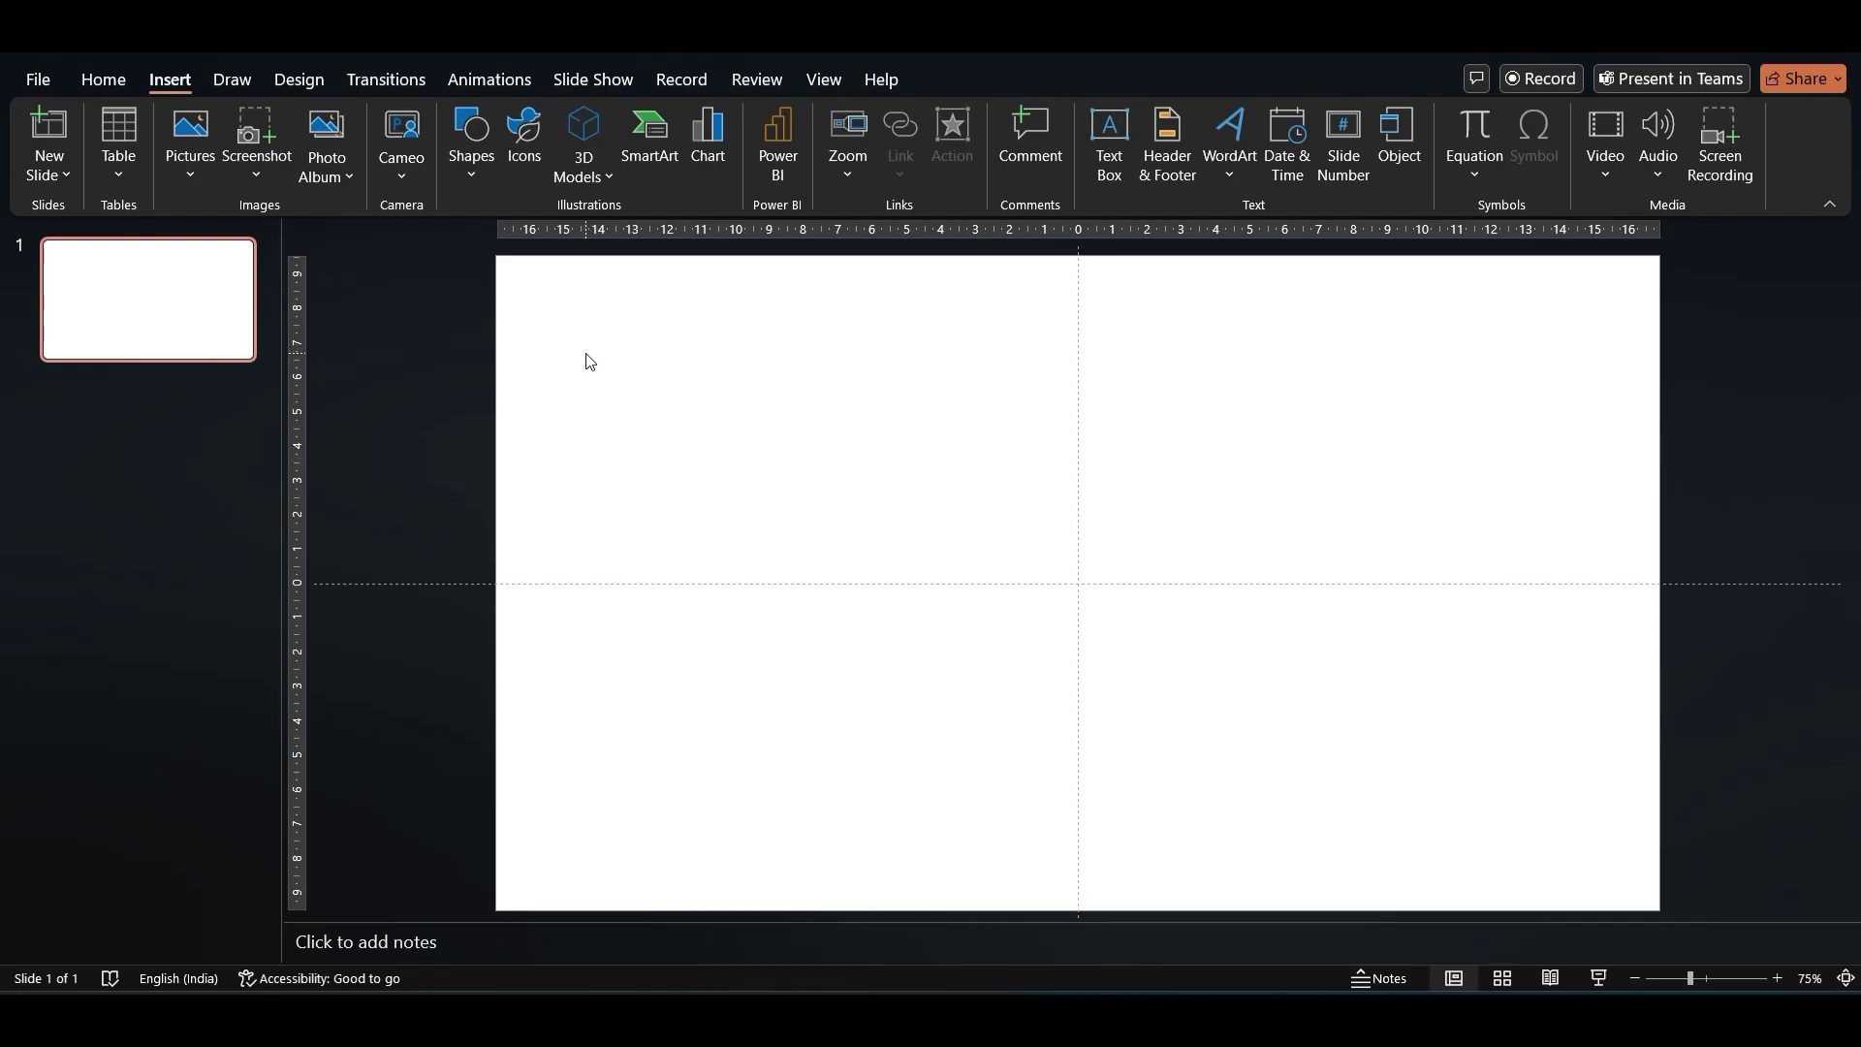
pyautogui.rightClick(588, 362)
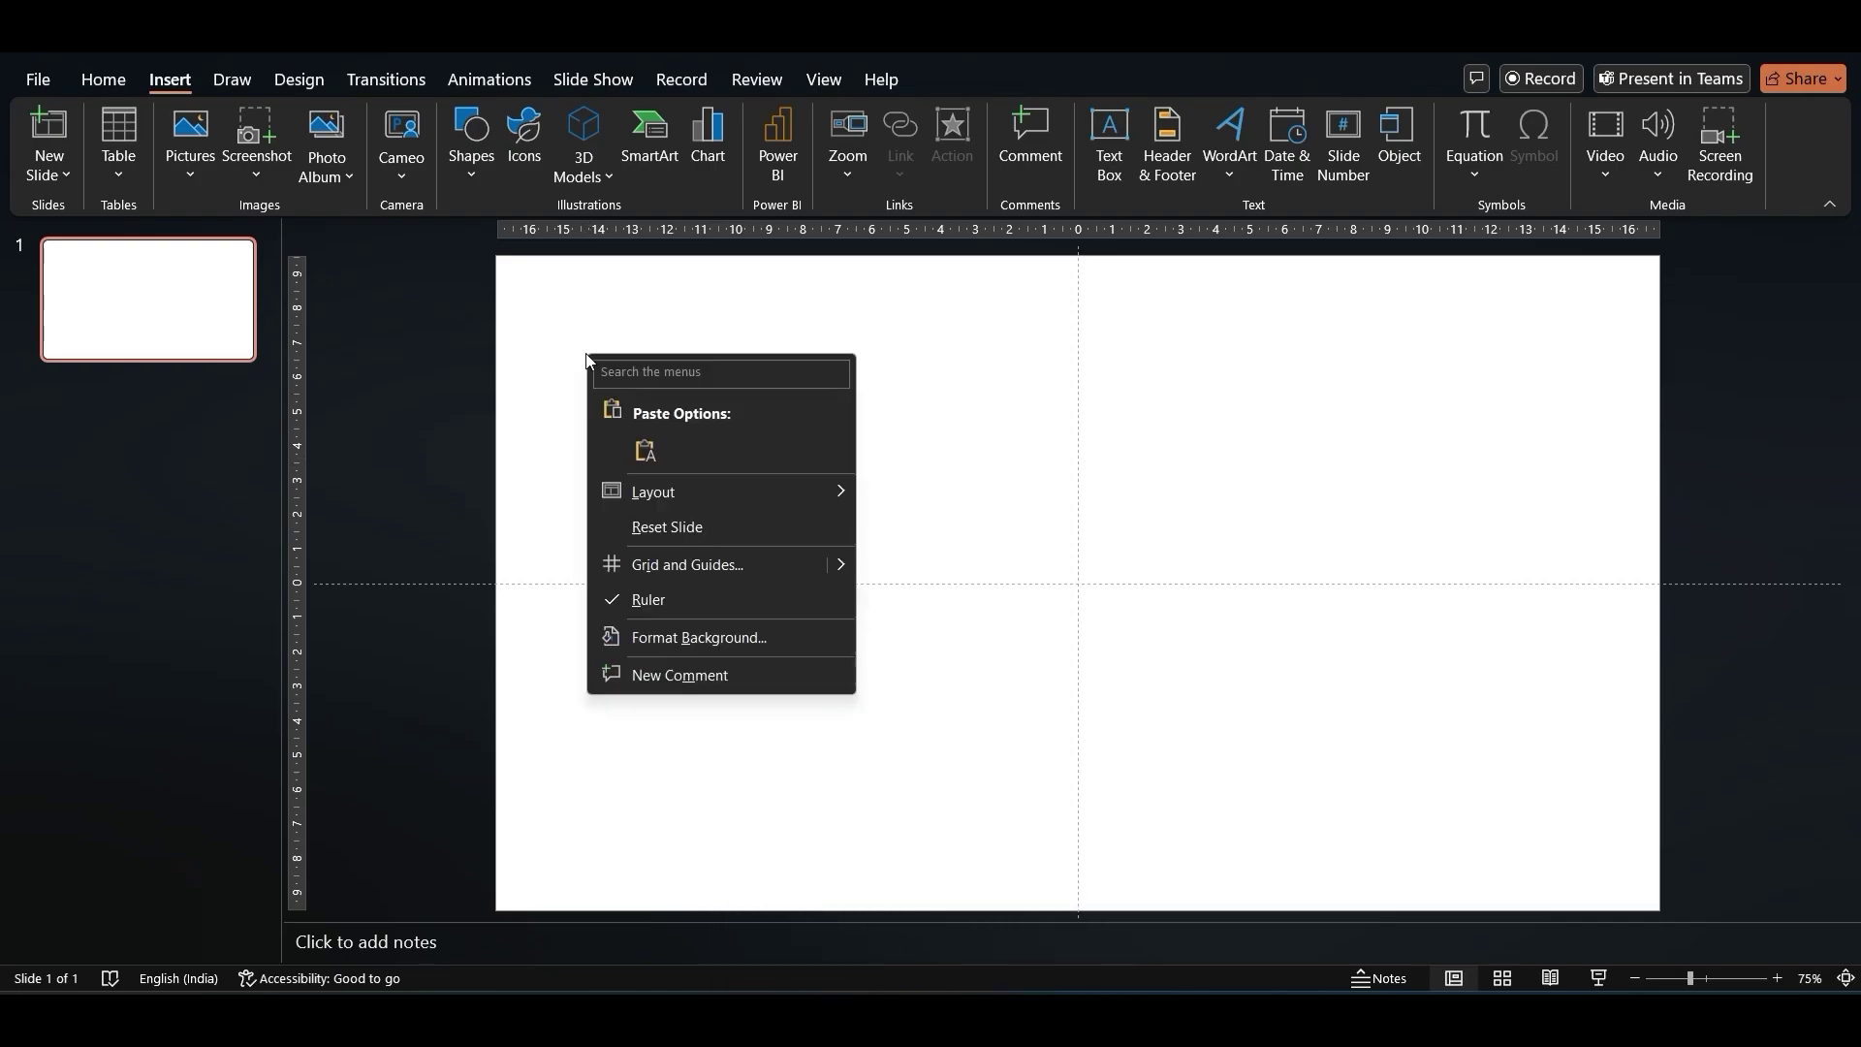
pyautogui.click(676, 636)
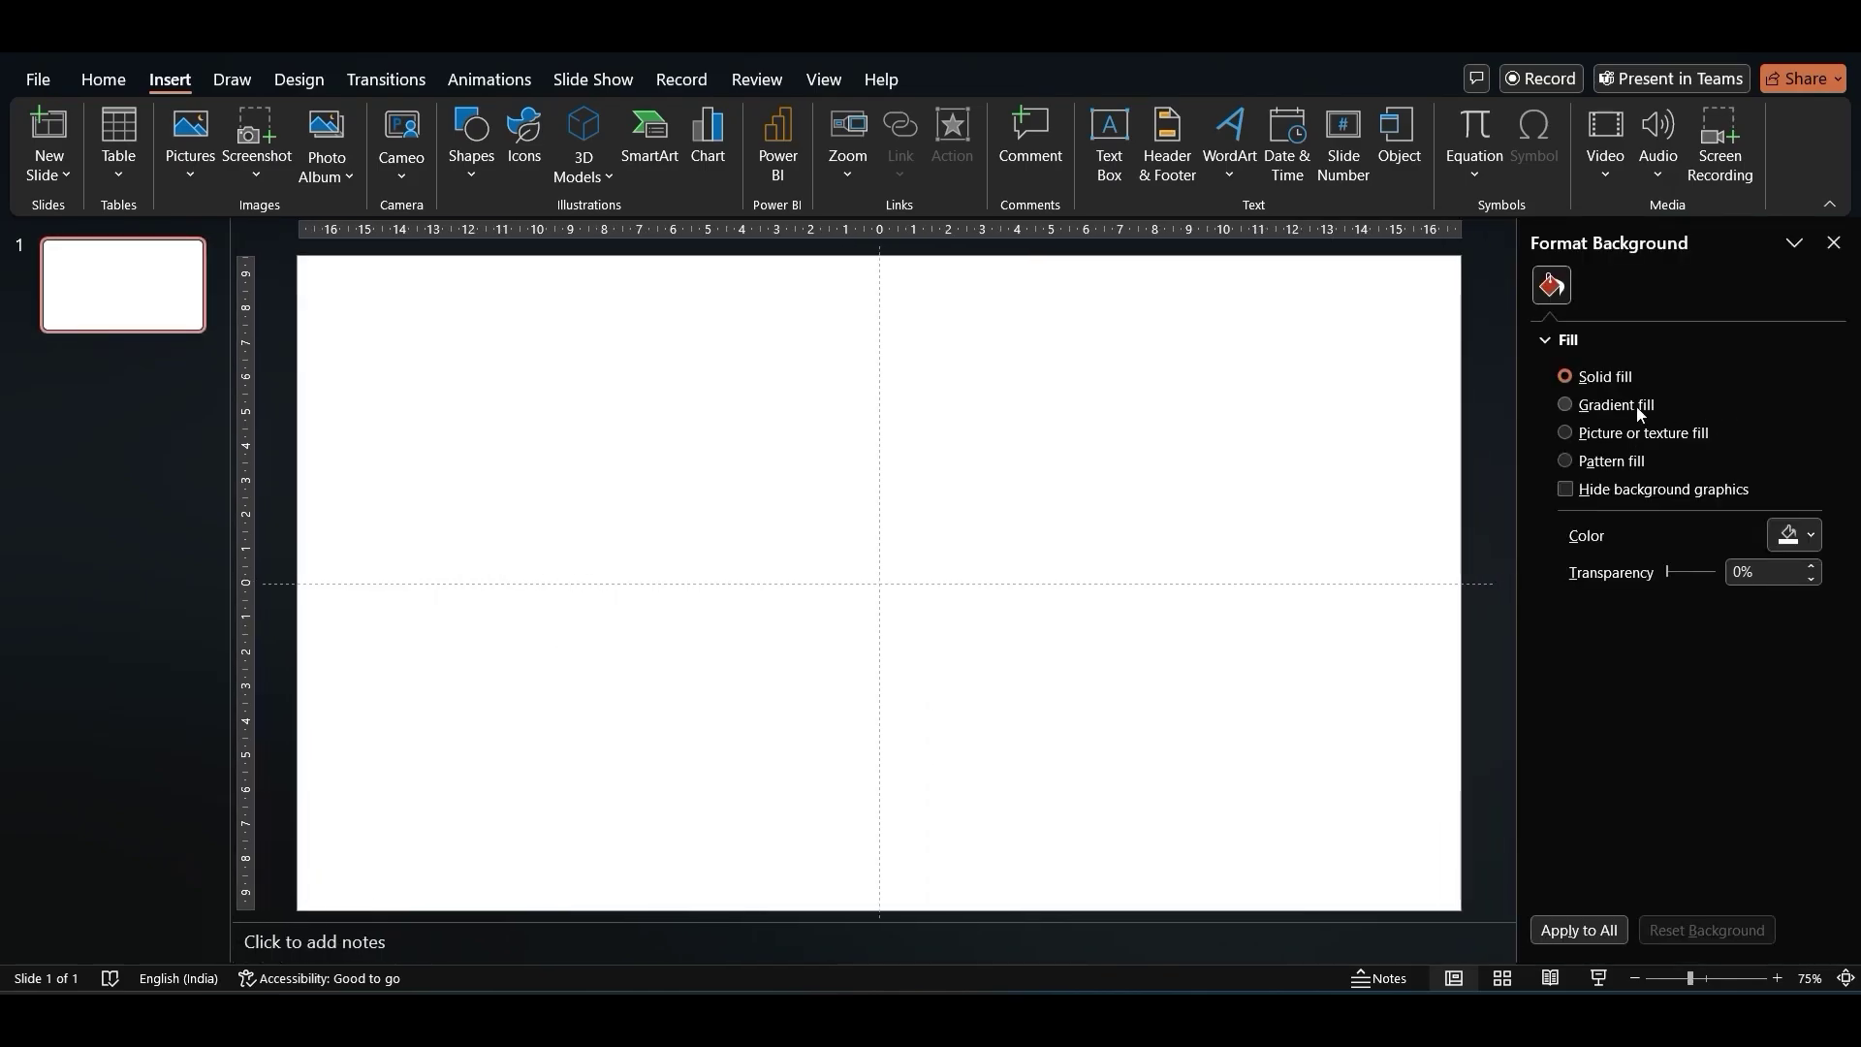
pyautogui.click(1617, 405)
# Add a middle stop, make the gradient radial from the centre, and start a custom first-stop colour.
pyautogui.click(1766, 710)
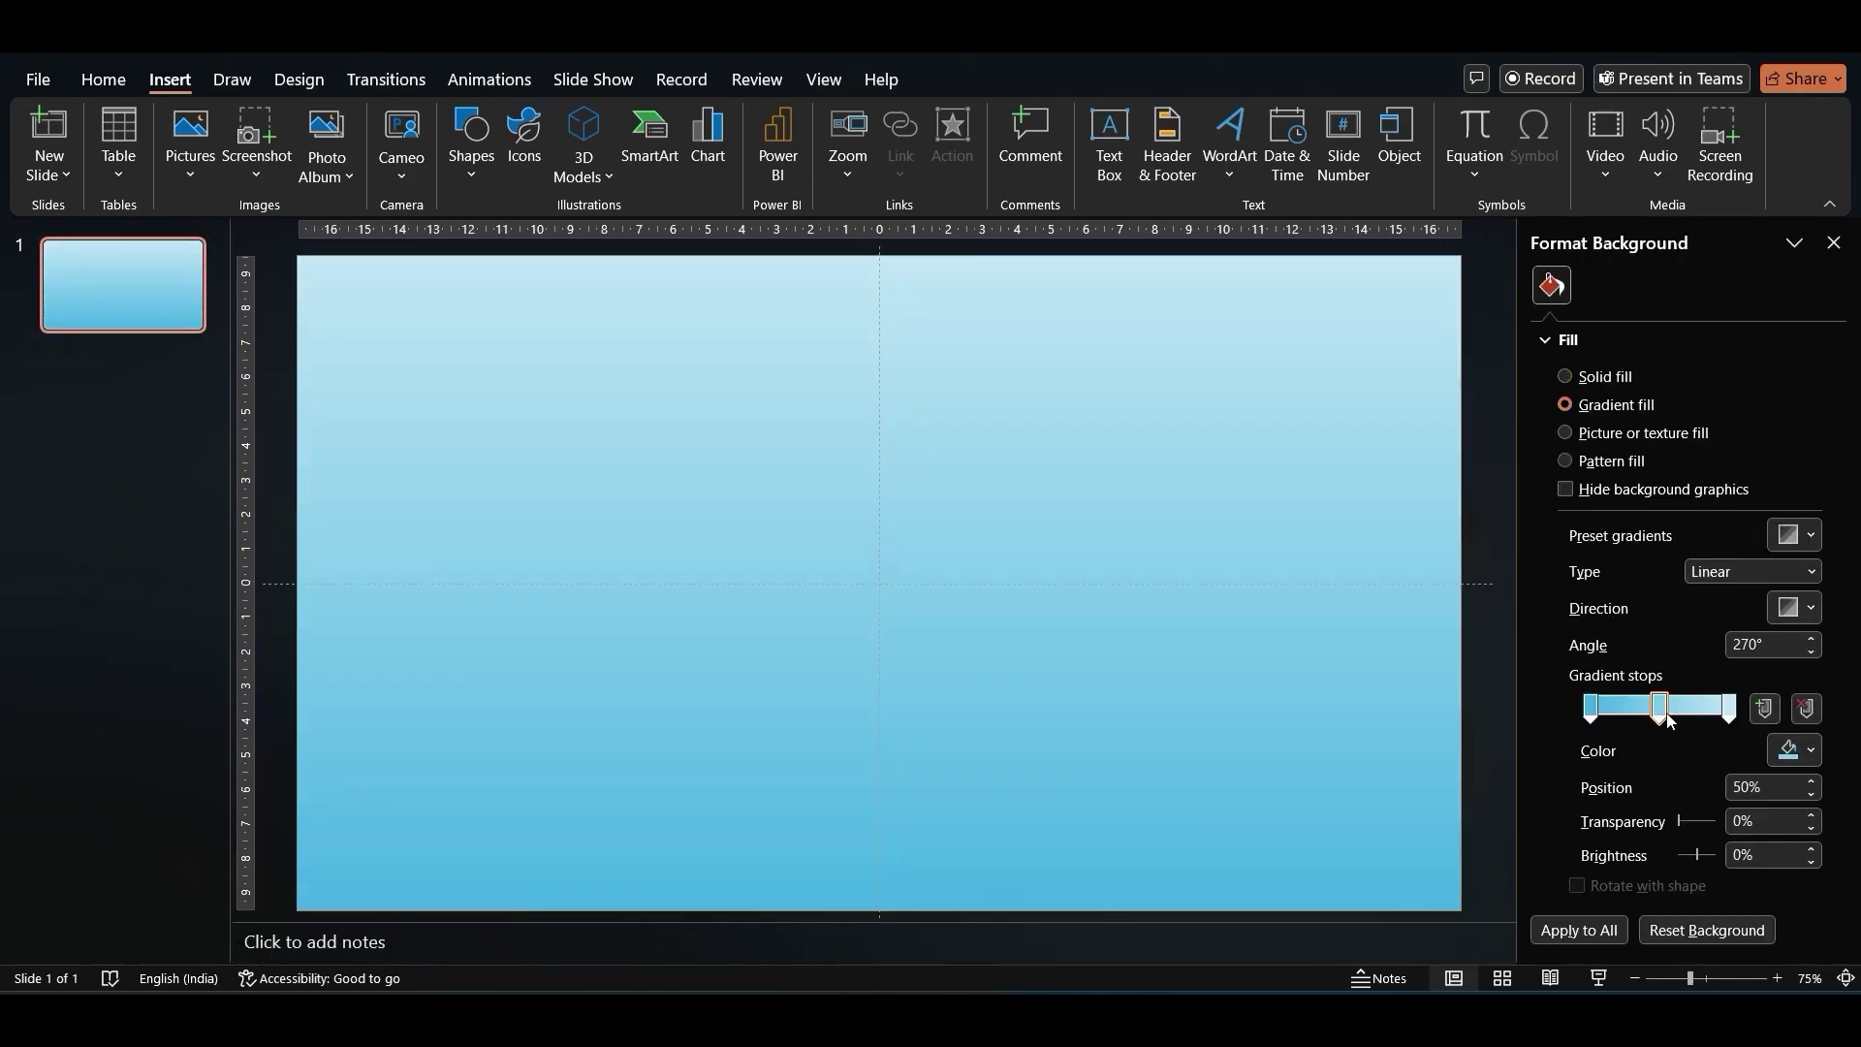
pyautogui.click(1781, 573)
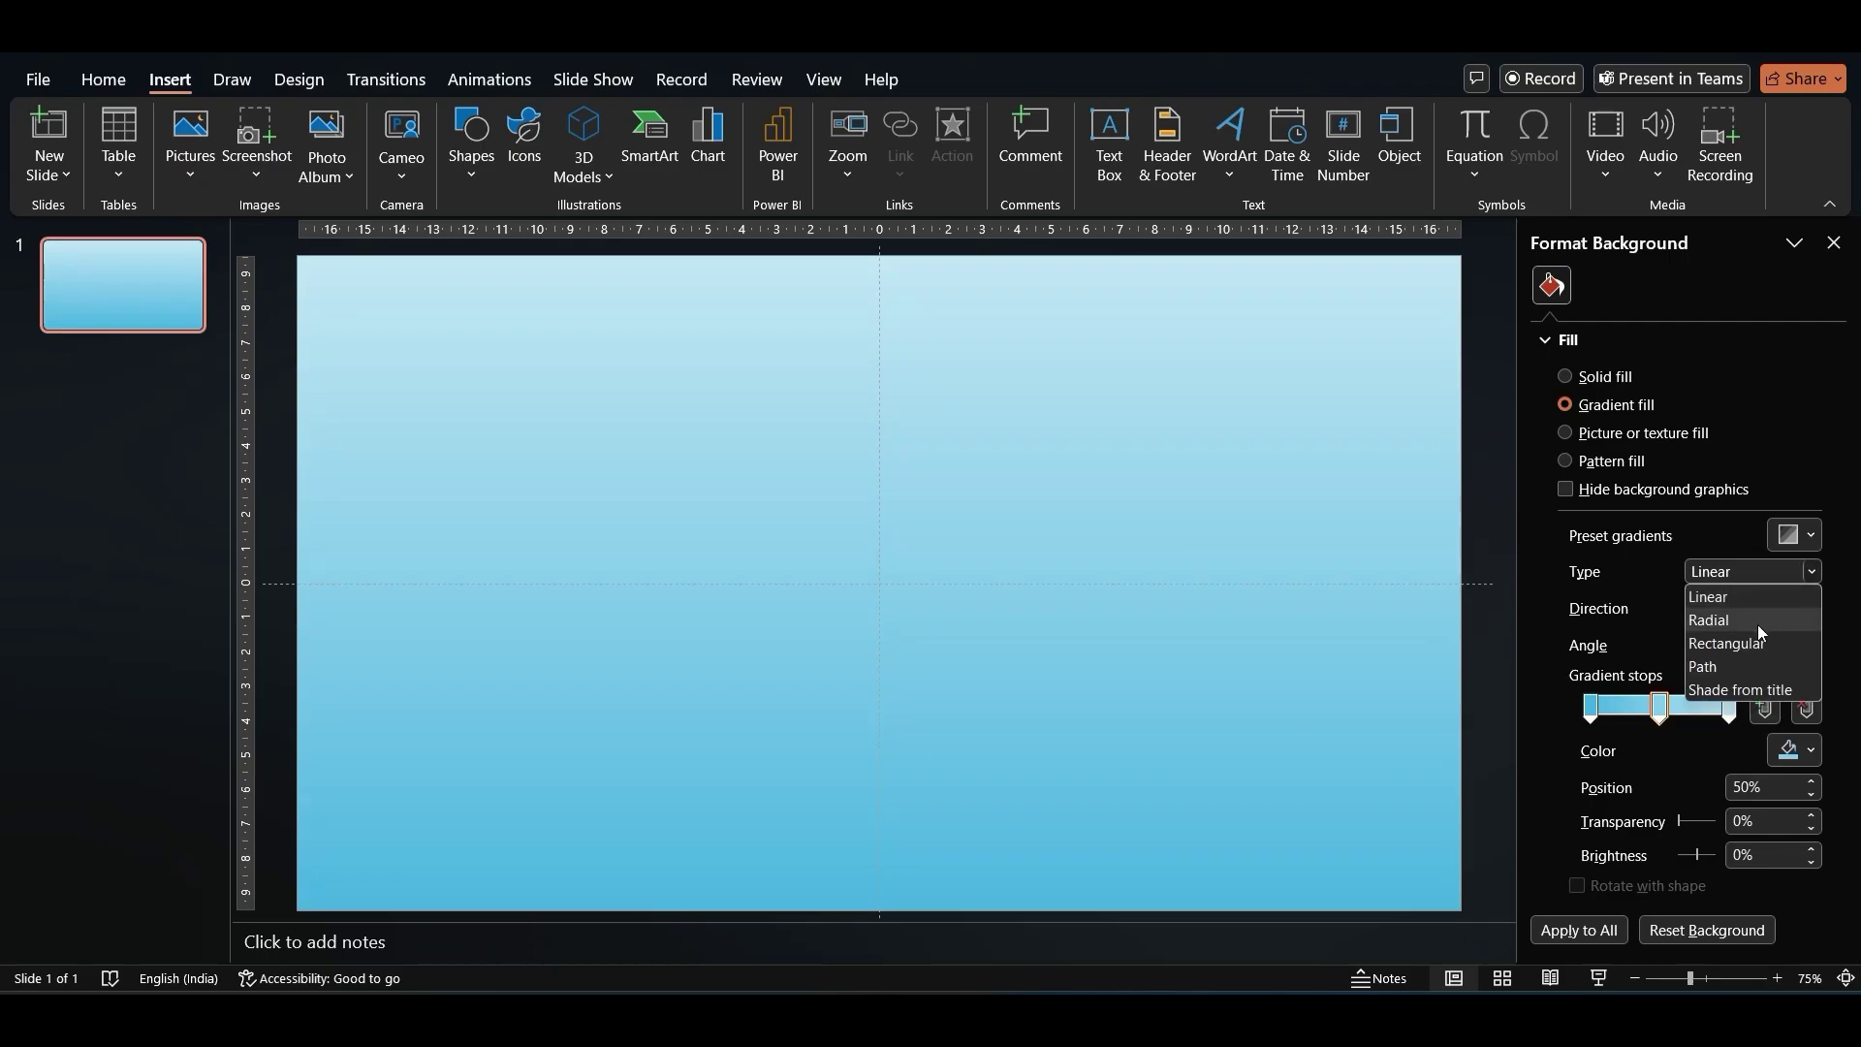
pyautogui.click(1759, 622)
pyautogui.click(1789, 610)
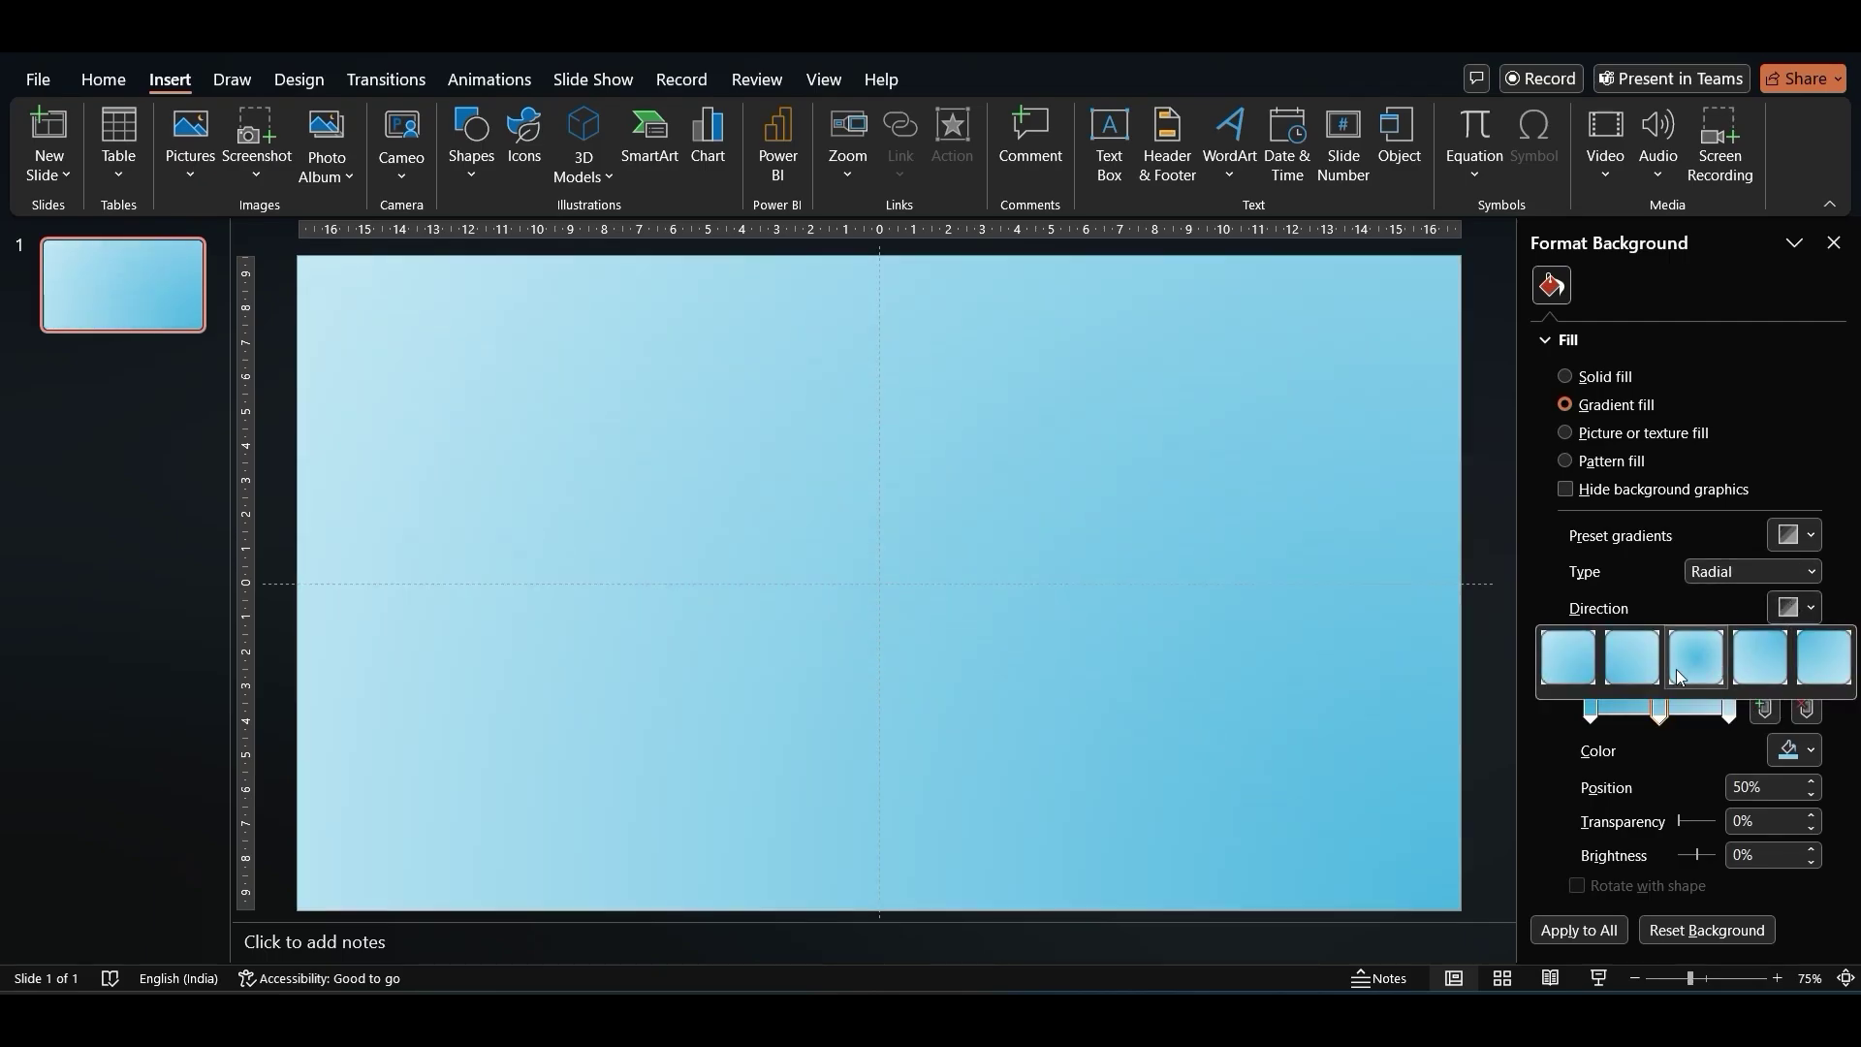
pyautogui.click(1592, 669)
pyautogui.click(1591, 708)
pyautogui.click(1808, 760)
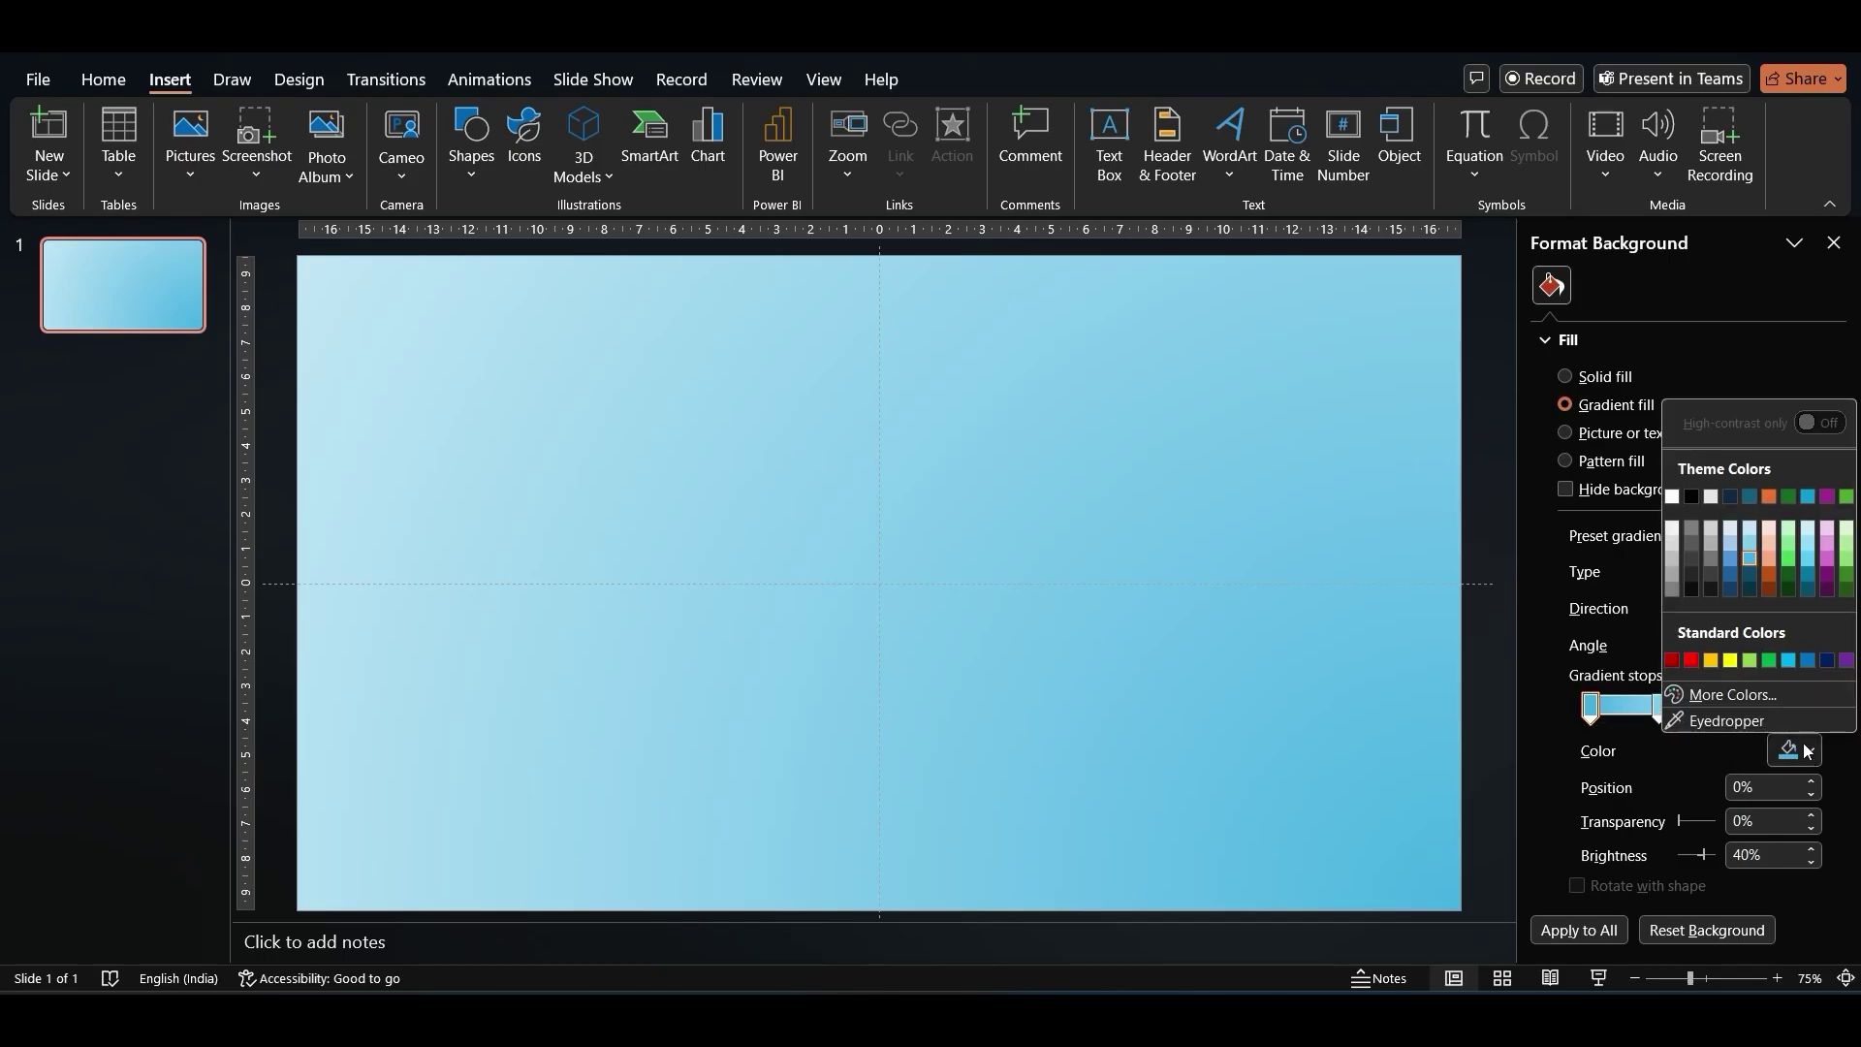
pyautogui.click(1732, 694)
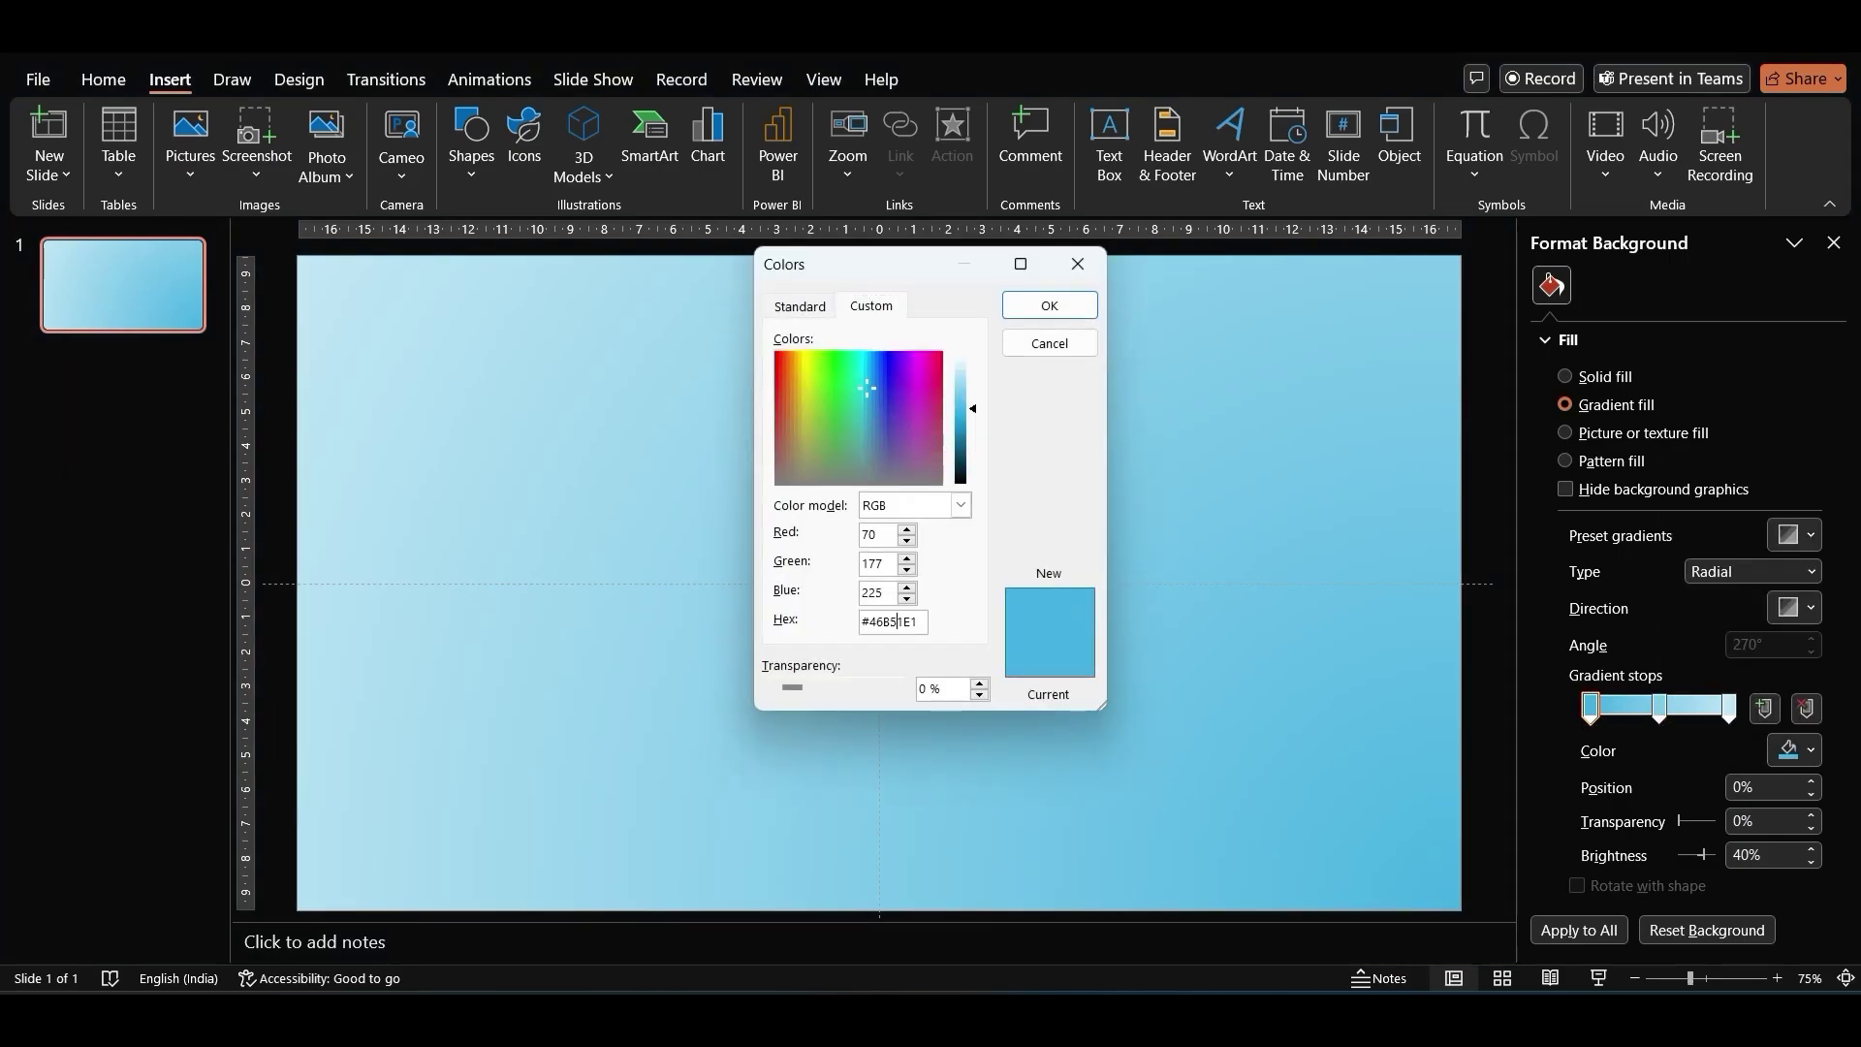
# Colour the first gradient stop purple #573F8D and the middle stop red #DF1746.
pyautogui.hotkey('ctrl', 'a')
pyautogui.write('57')
pyautogui.click(1050, 304)
pyautogui.click(1660, 708)
pyautogui.click(1803, 750)
pyautogui.click(1753, 701)
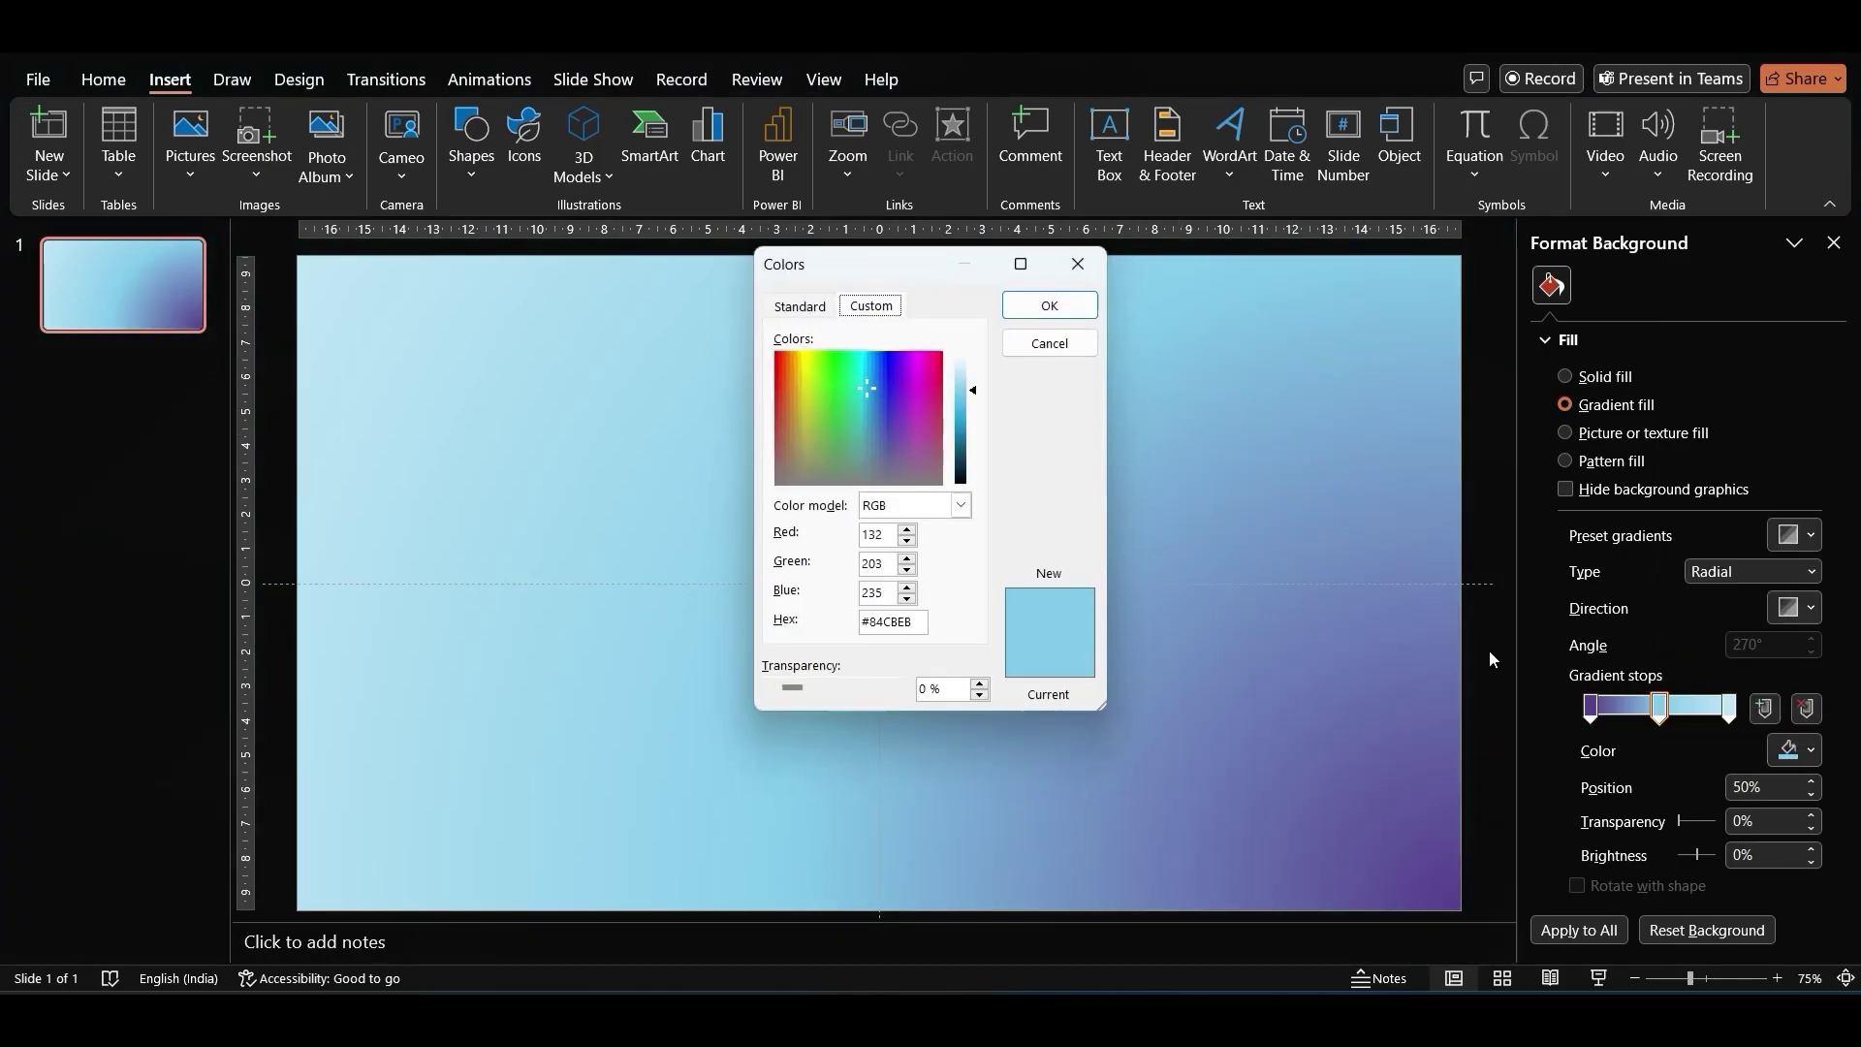
pyautogui.click(912, 624)
pyautogui.hotkey('ctrl', 'a')
pyautogui.write('DF1746')
pyautogui.press('Return')
# Colour the last stop orange-yellow (f8c42) and drag the middle stop to rebalance the gradient.
pyautogui.click(1729, 707)
pyautogui.click(1794, 750)
pyautogui.click(1750, 696)
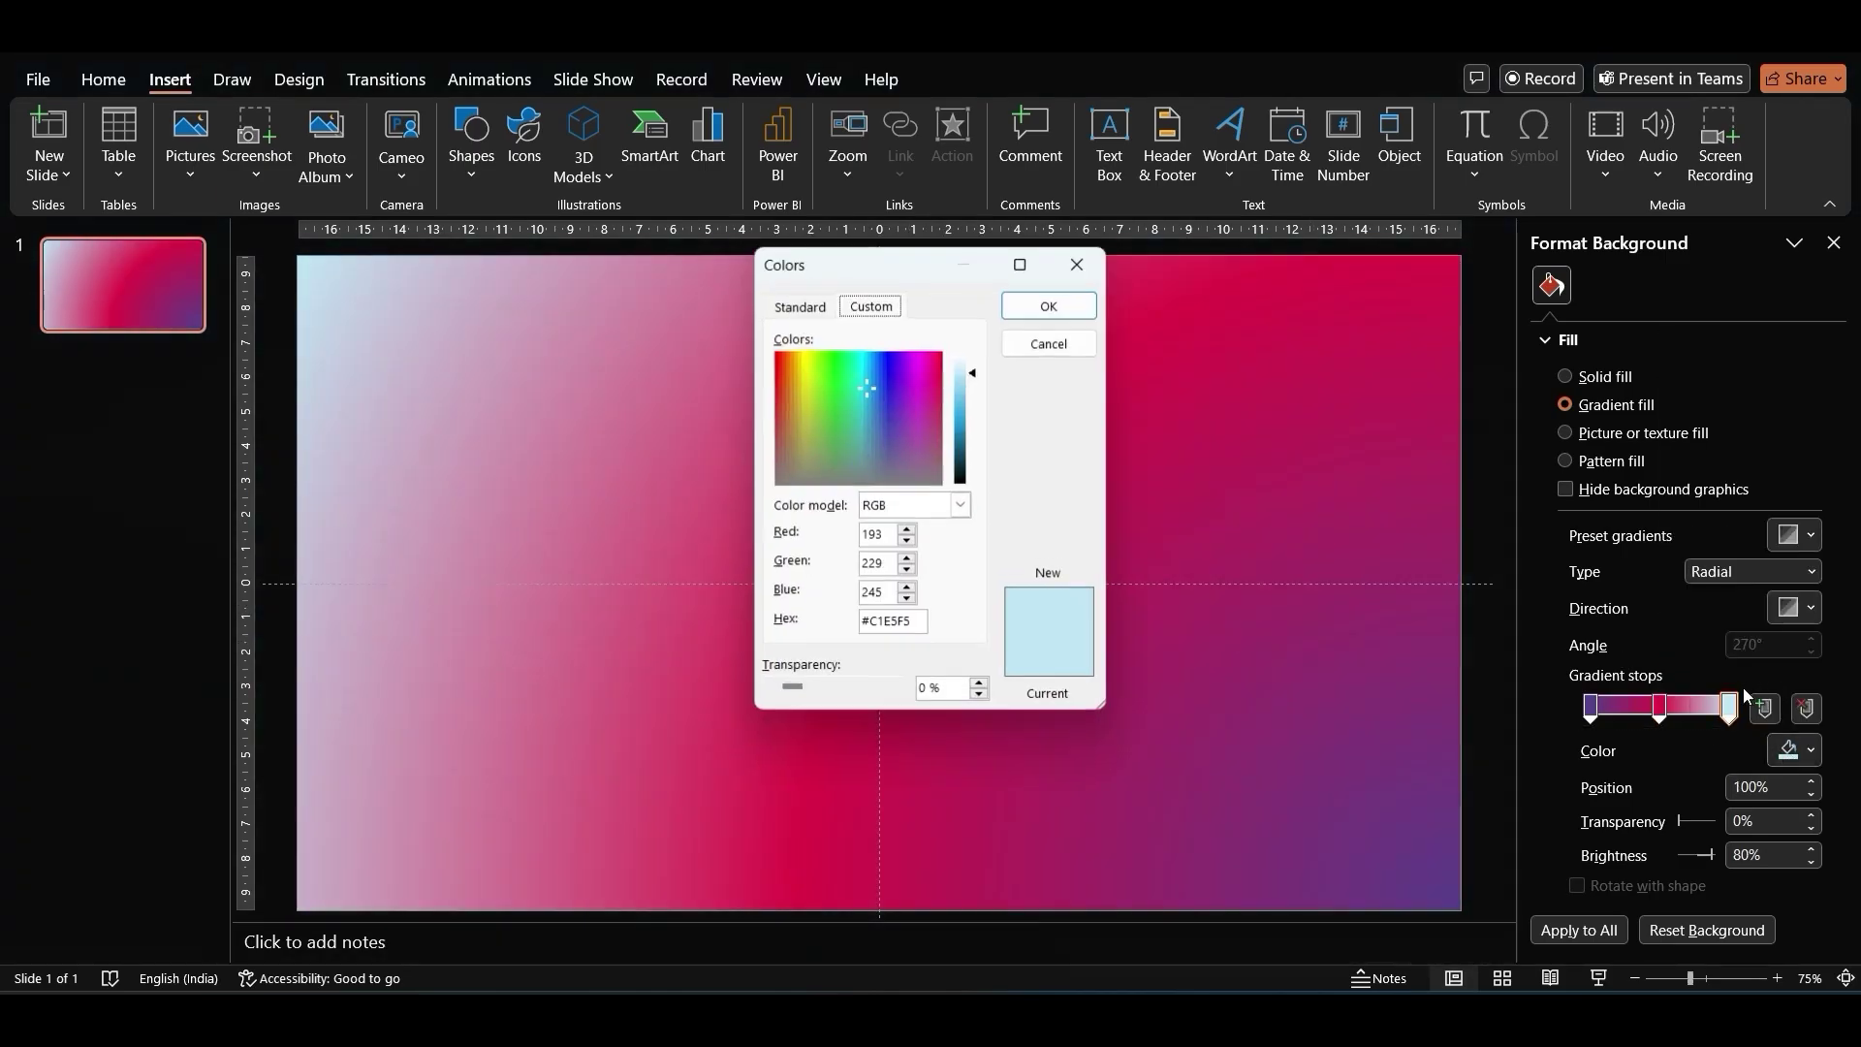
pyautogui.click(903, 621)
pyautogui.hotkey('ctrl', 'a')
pyautogui.write('f')
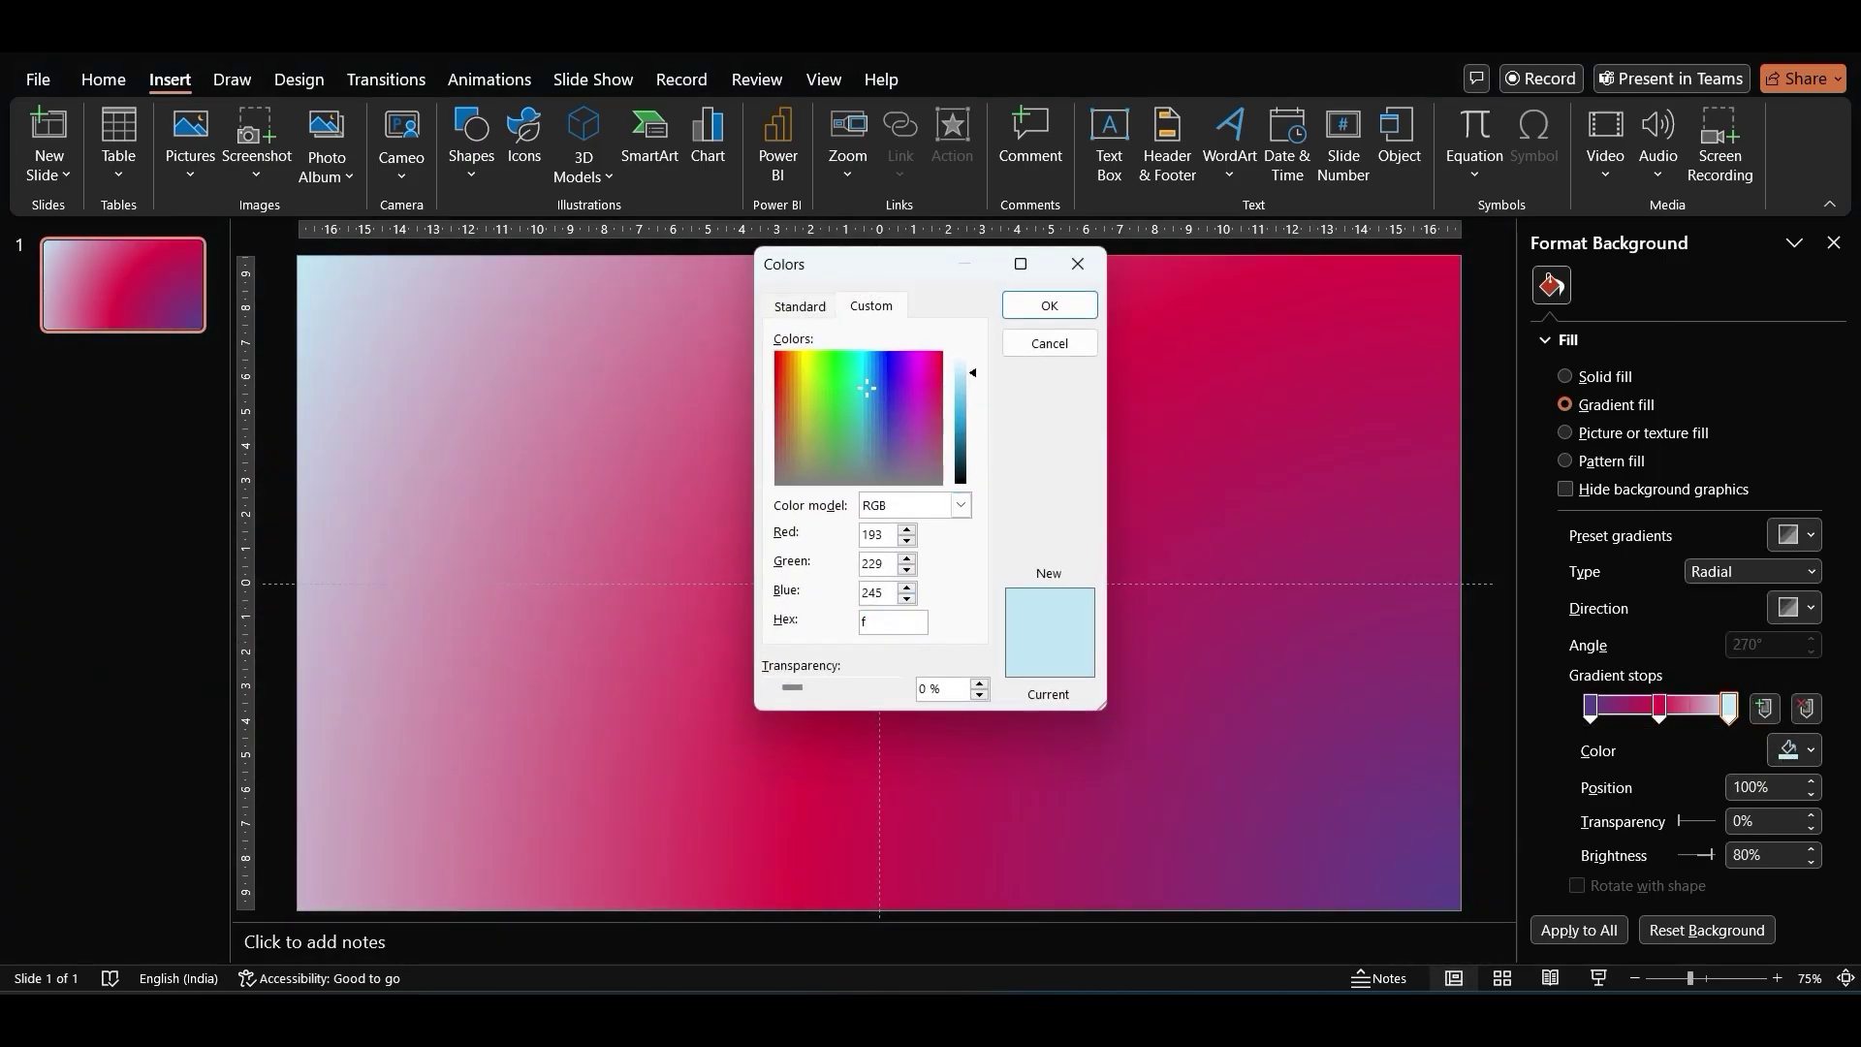
pyautogui.write('8c42')
pyautogui.press('Return')
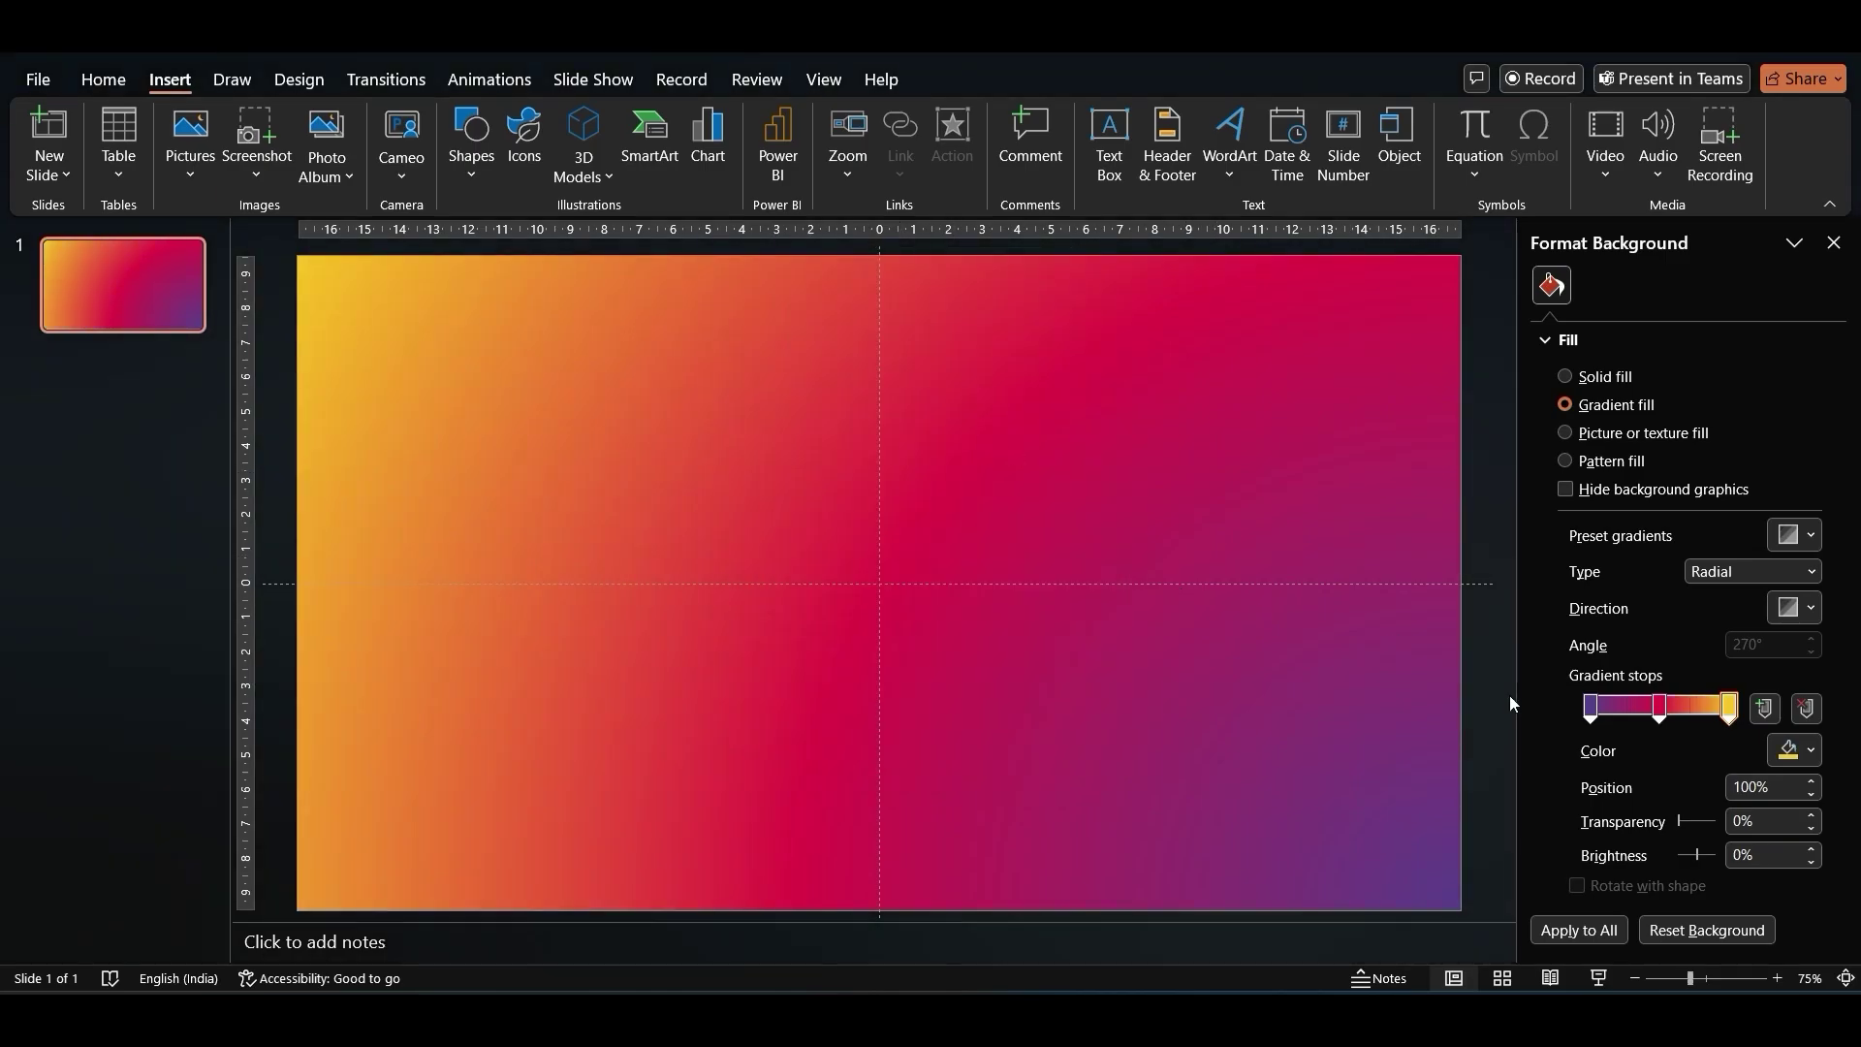
pyautogui.click(1660, 706)
pyautogui.moveTo(1659, 713)
pyautogui.mouseDown()
pyautogui.moveTo(1678, 713)
pyautogui.moveTo(1615, 713)
pyautogui.moveTo(1674, 711)
pyautogui.mouseUp()
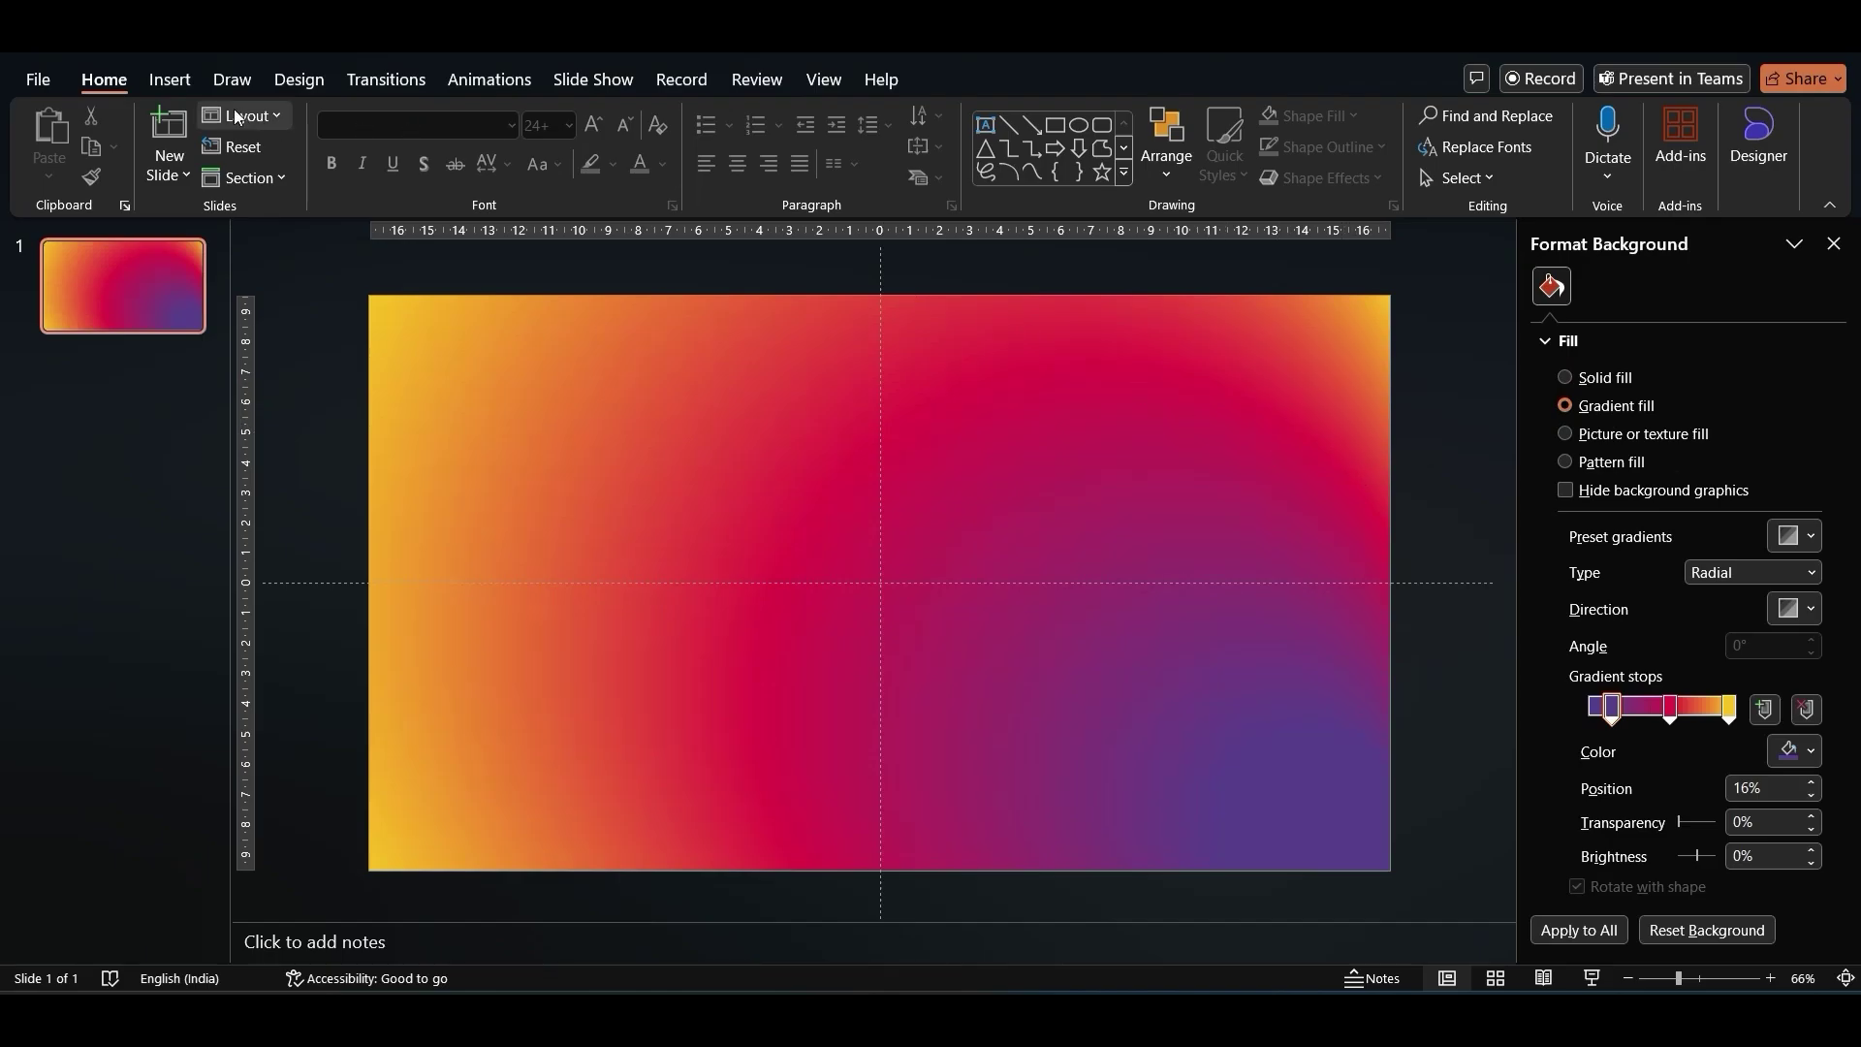
pyautogui.click(170, 80)
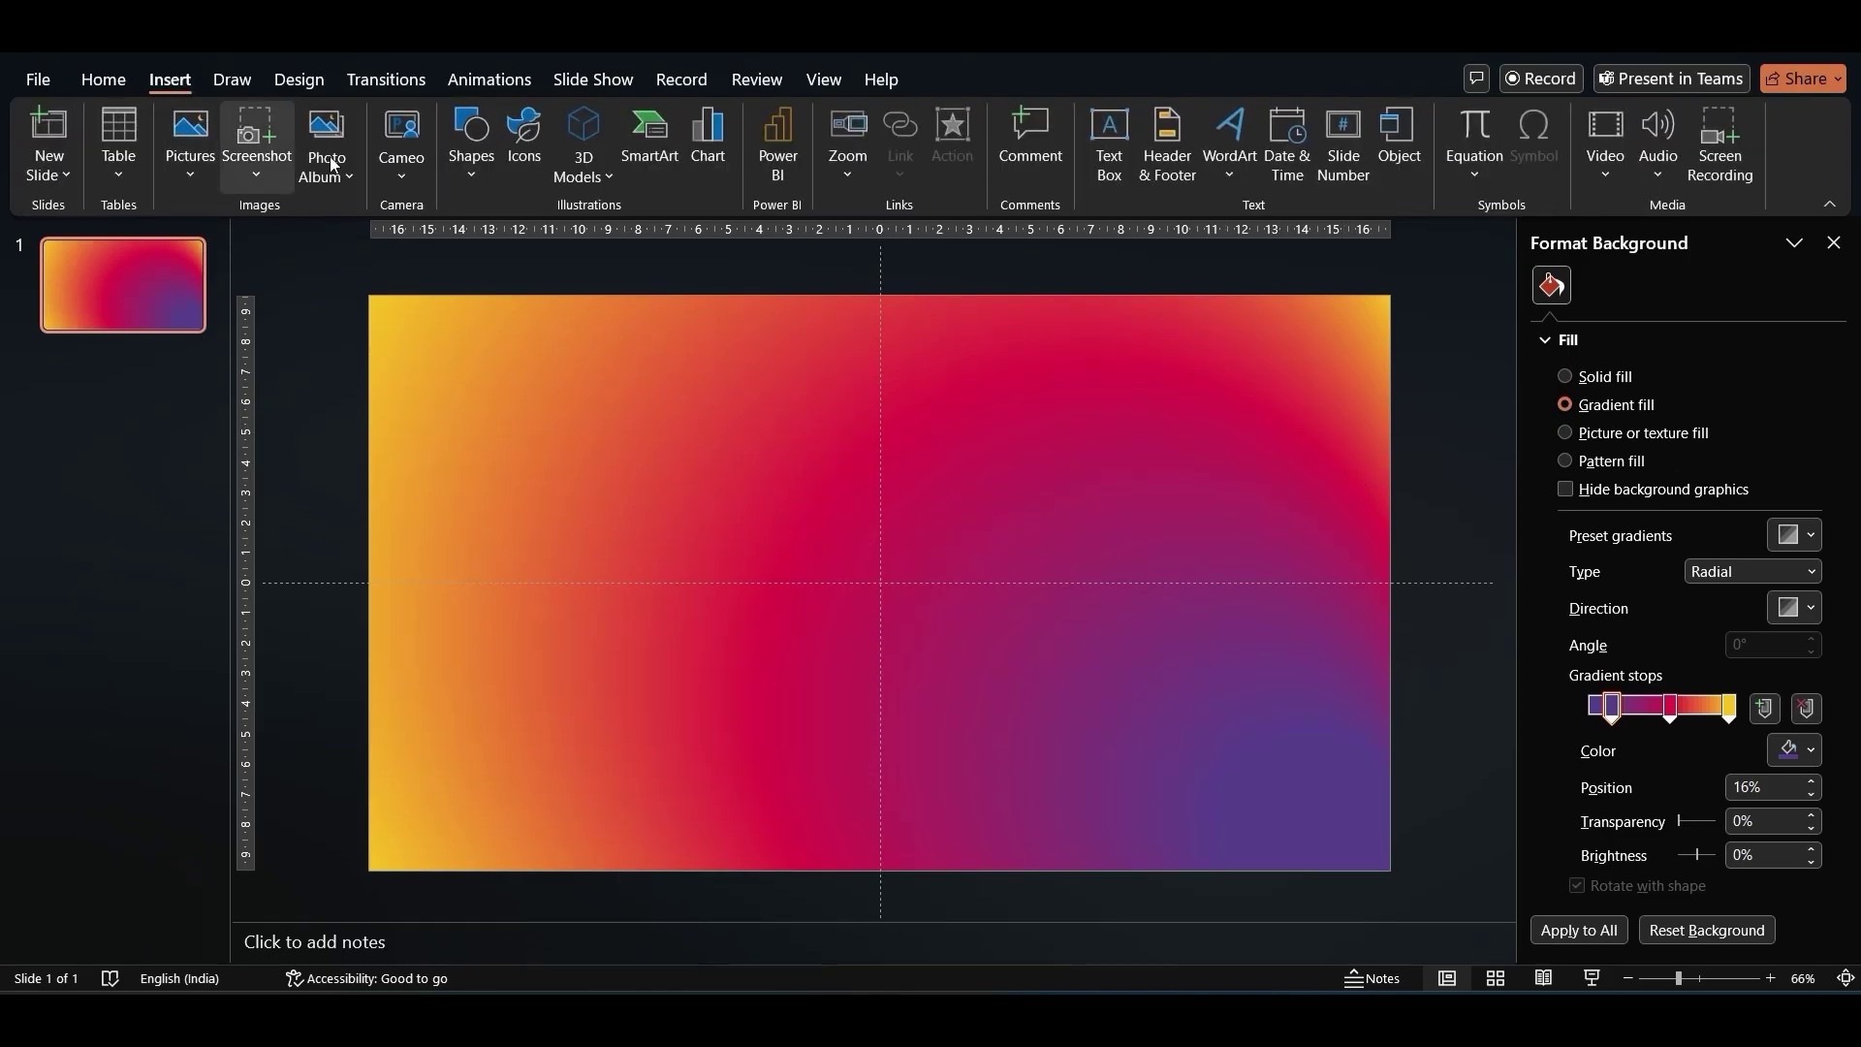
# Insert a doughnut chart onto the slide.
pyautogui.click(731, 138)
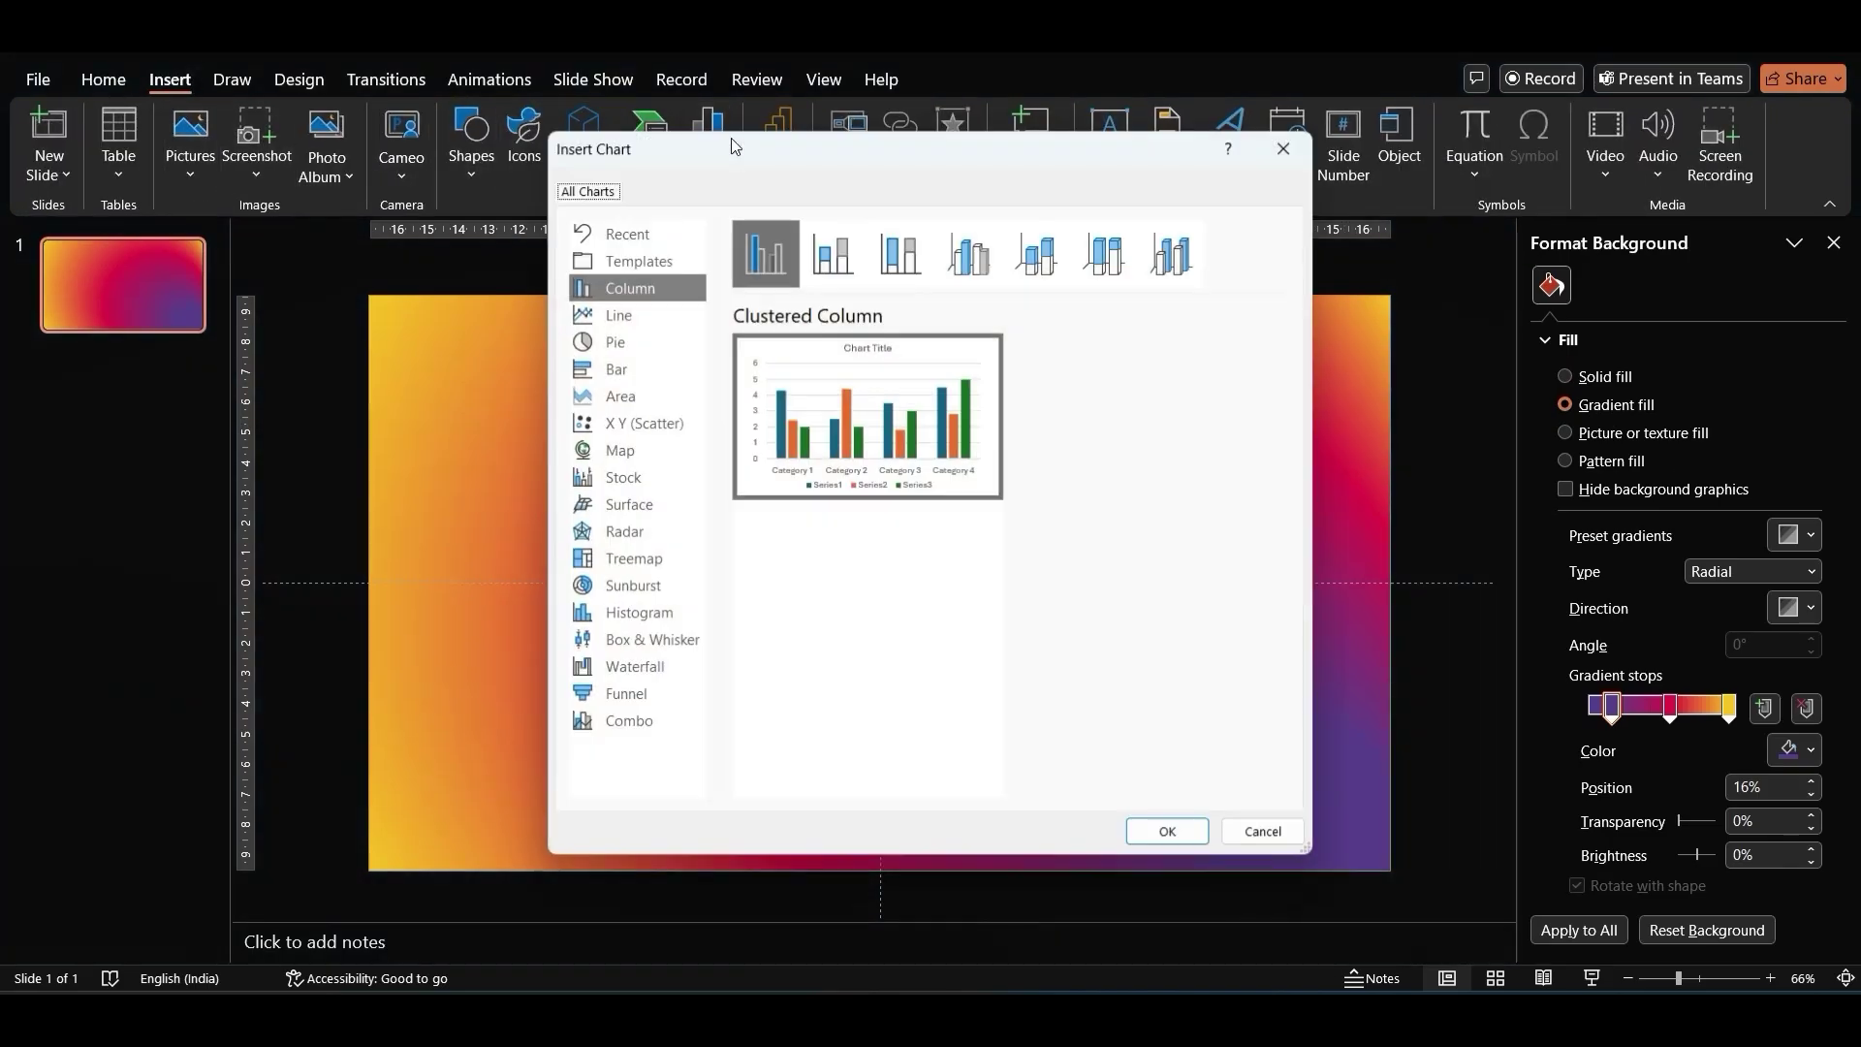
pyautogui.click(653, 341)
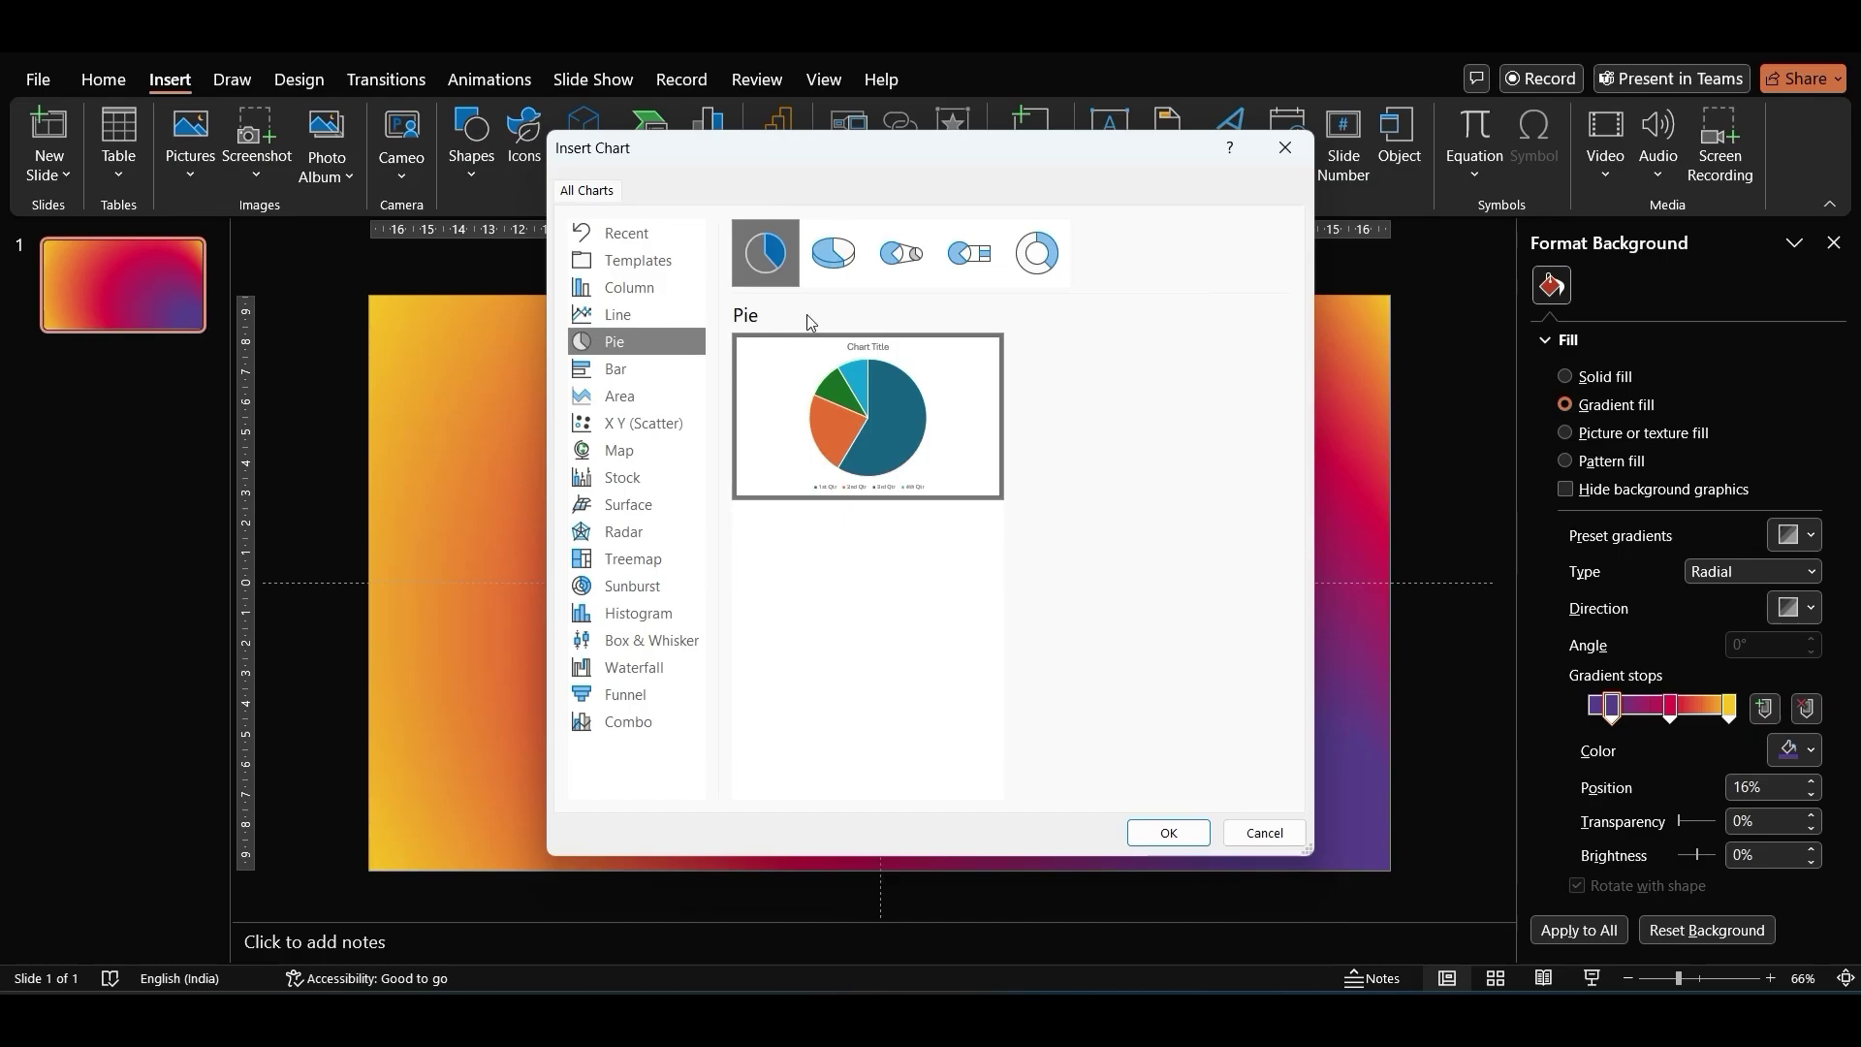
pyautogui.click(1043, 257)
pyautogui.click(1167, 820)
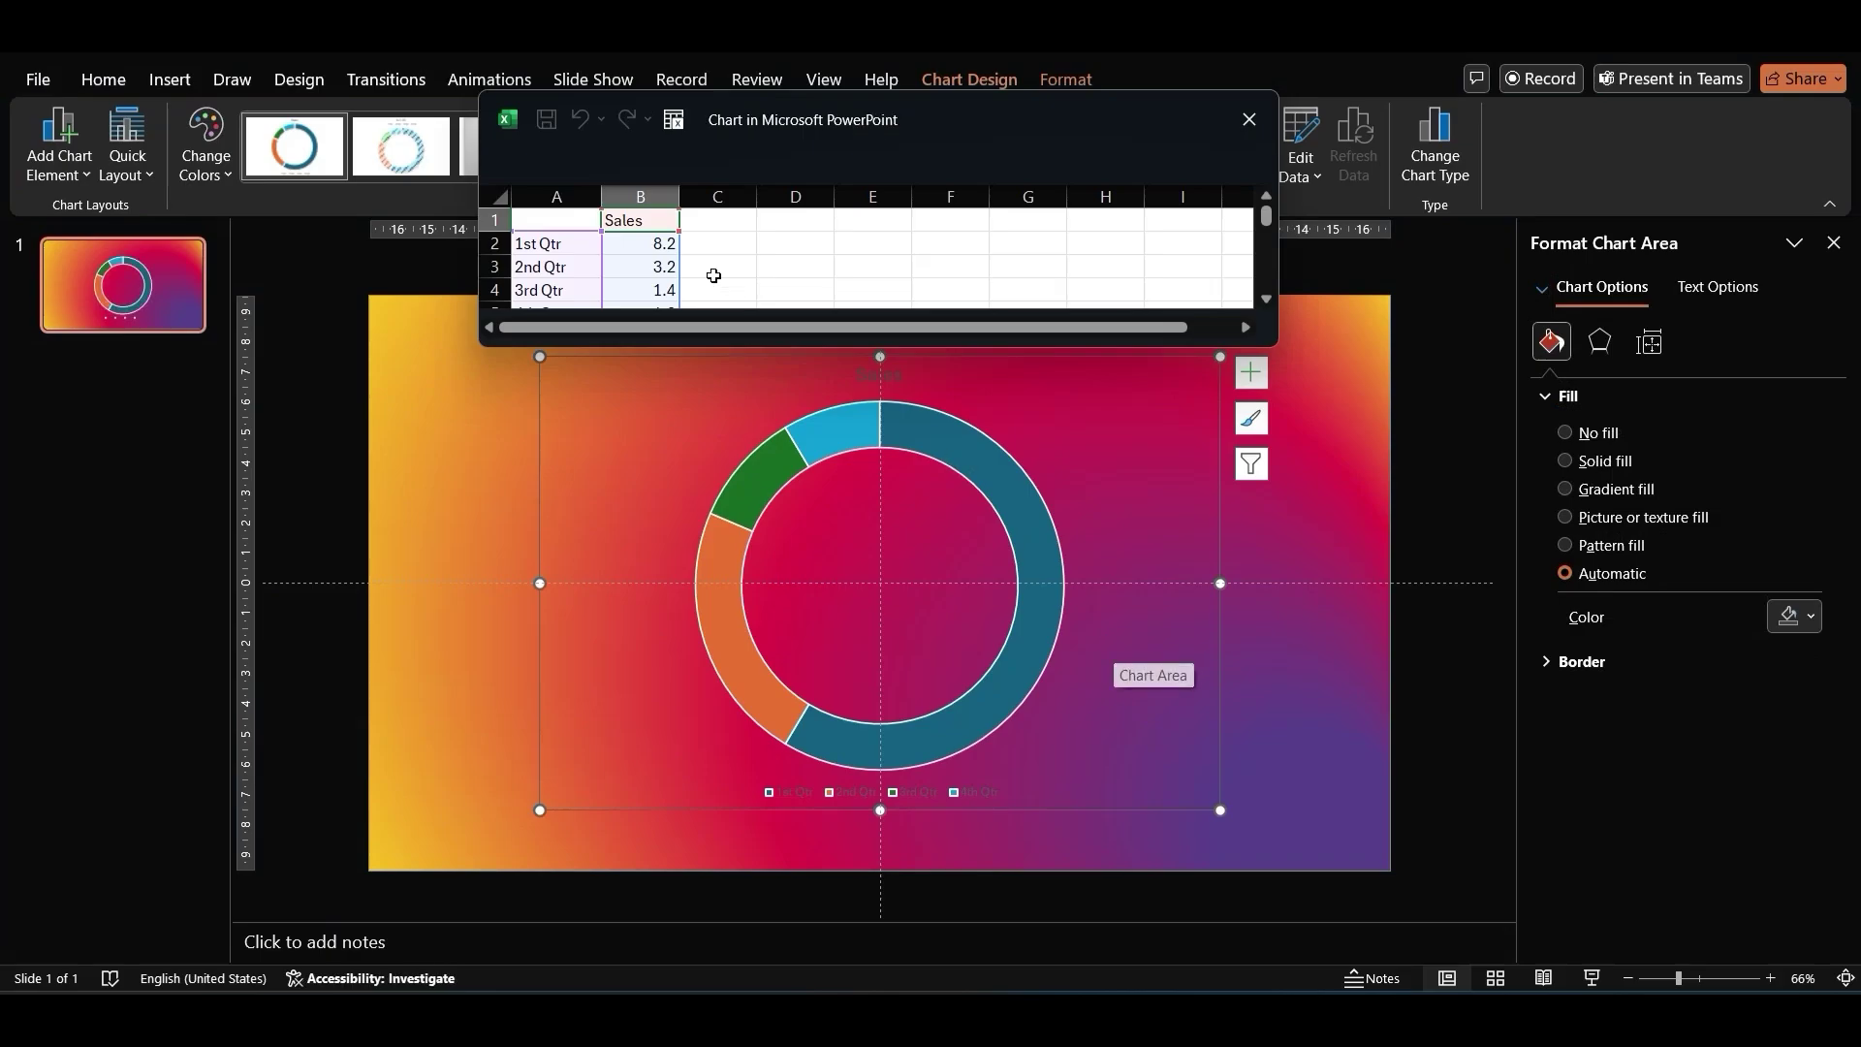
# Set all four quarterly Sales values (B2:B5) to 25 and delete the chart title.
pyautogui.click(657, 245)
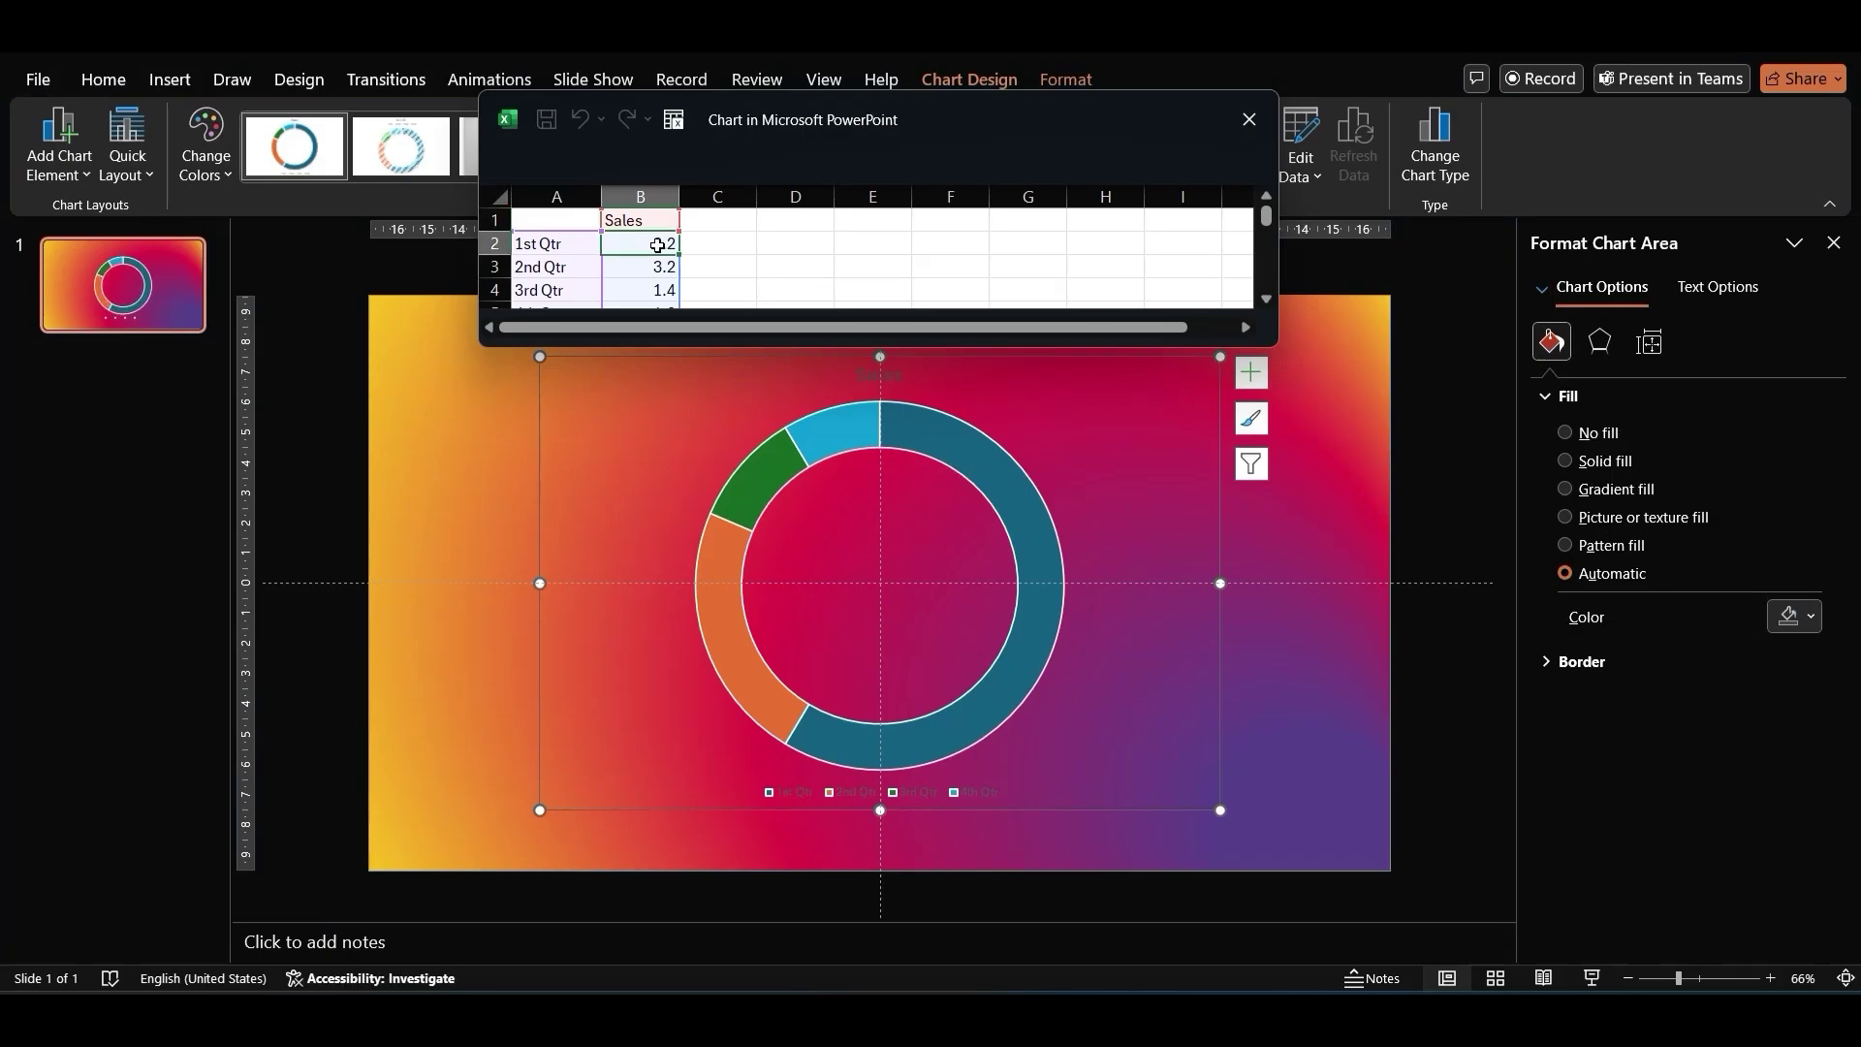
pyautogui.write('25')
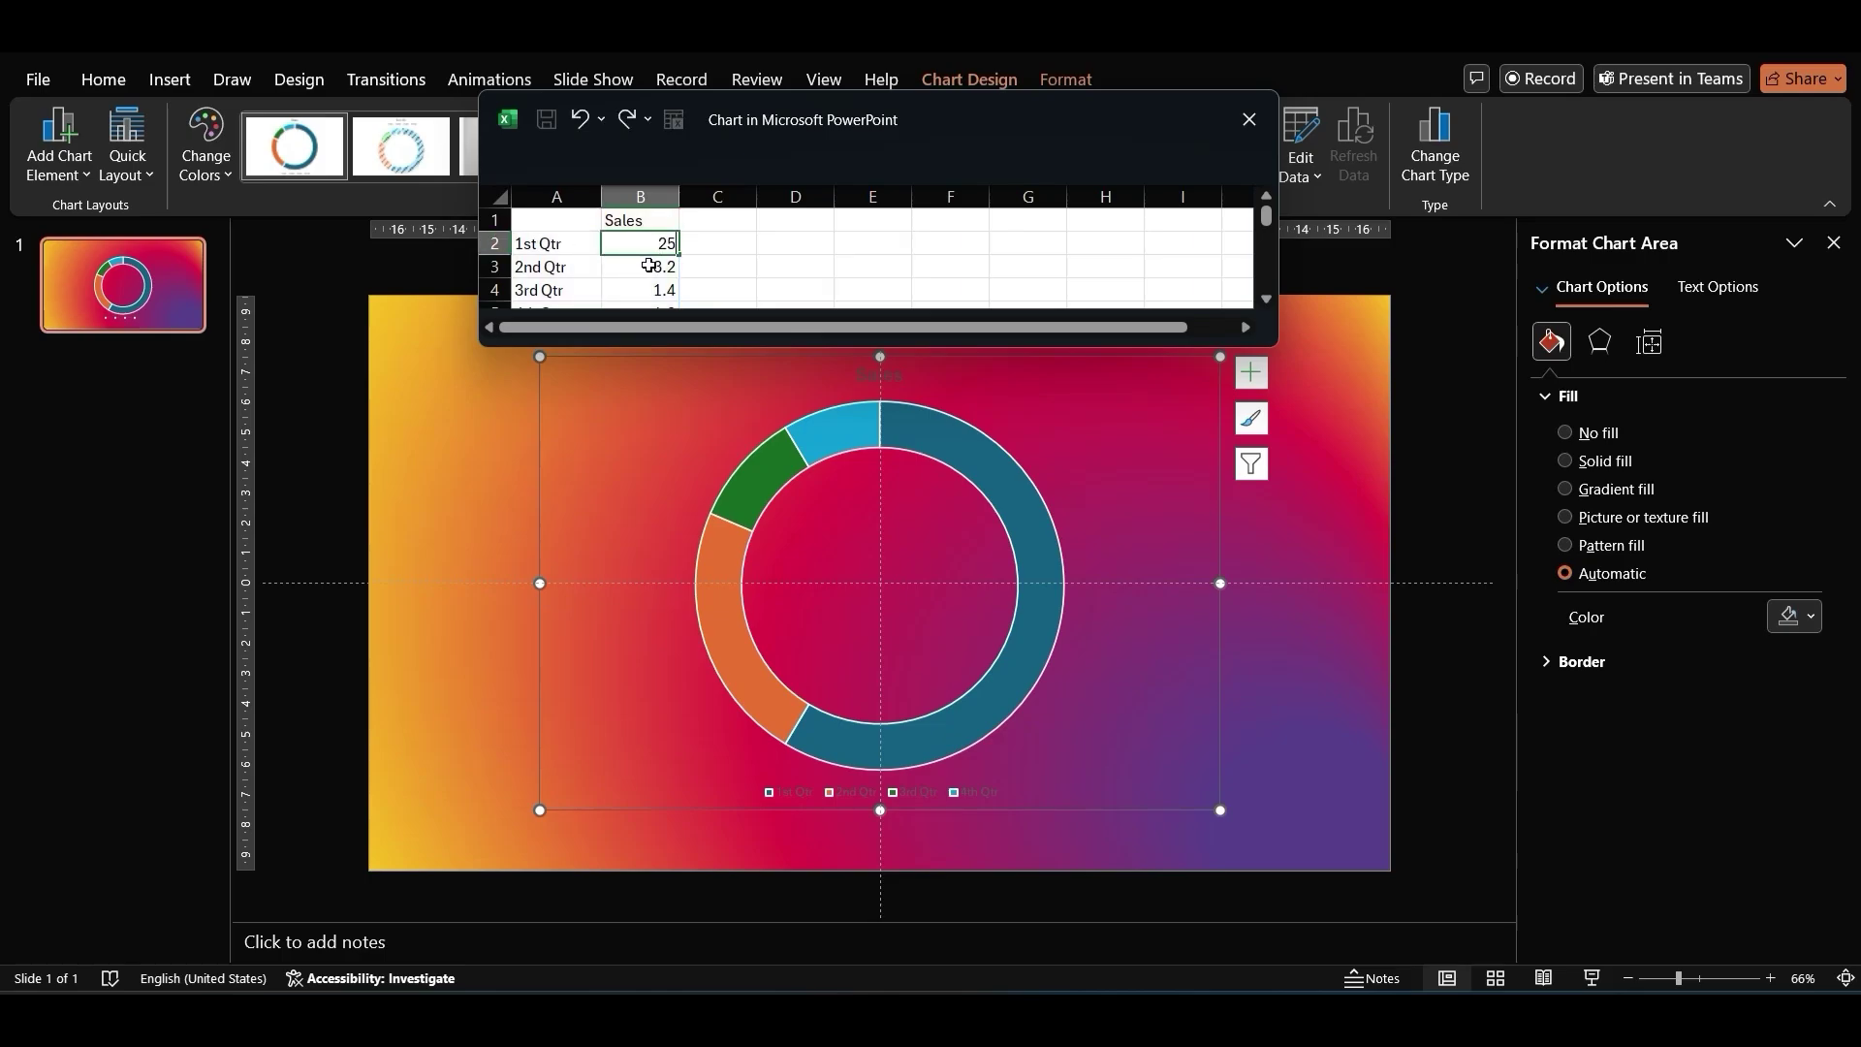
pyautogui.click(648, 265)
pyautogui.write('25')
pyautogui.click(652, 289)
pyautogui.write('25')
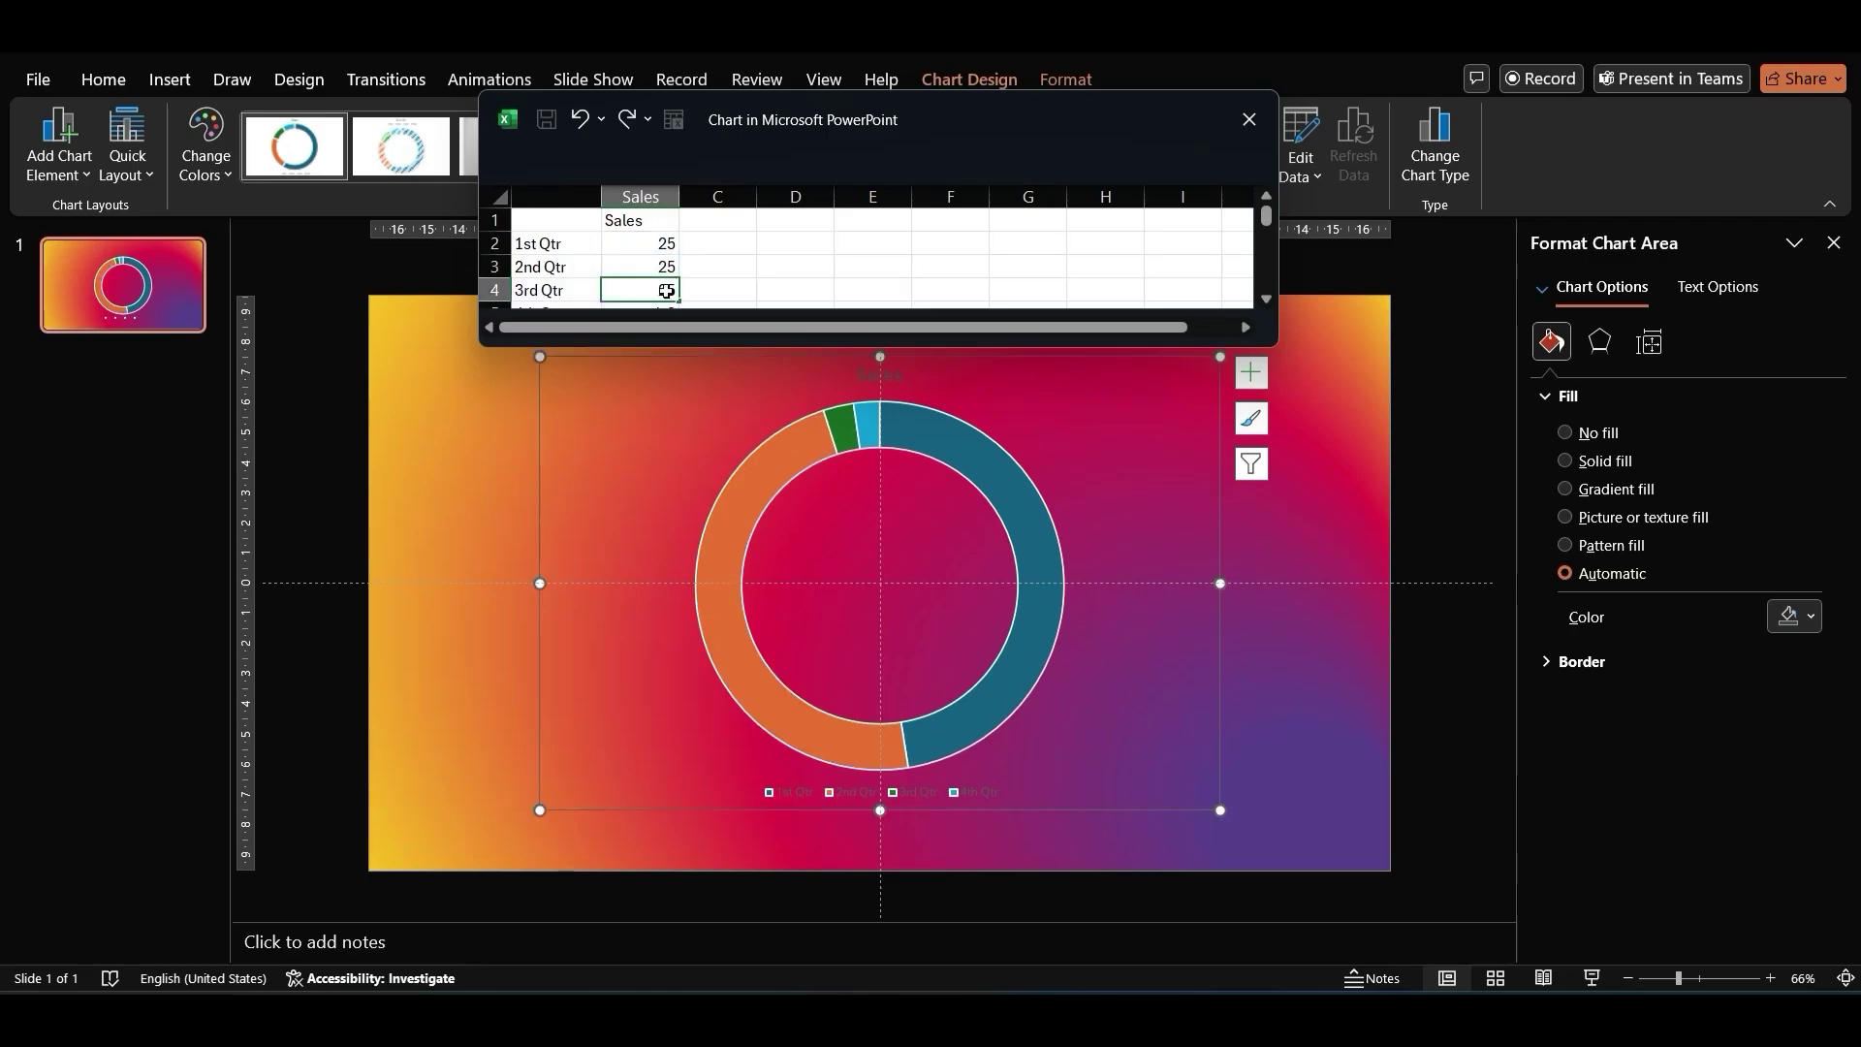
pyautogui.scroll(-1, 668, 291)
pyautogui.click(651, 248)
pyautogui.write('25')
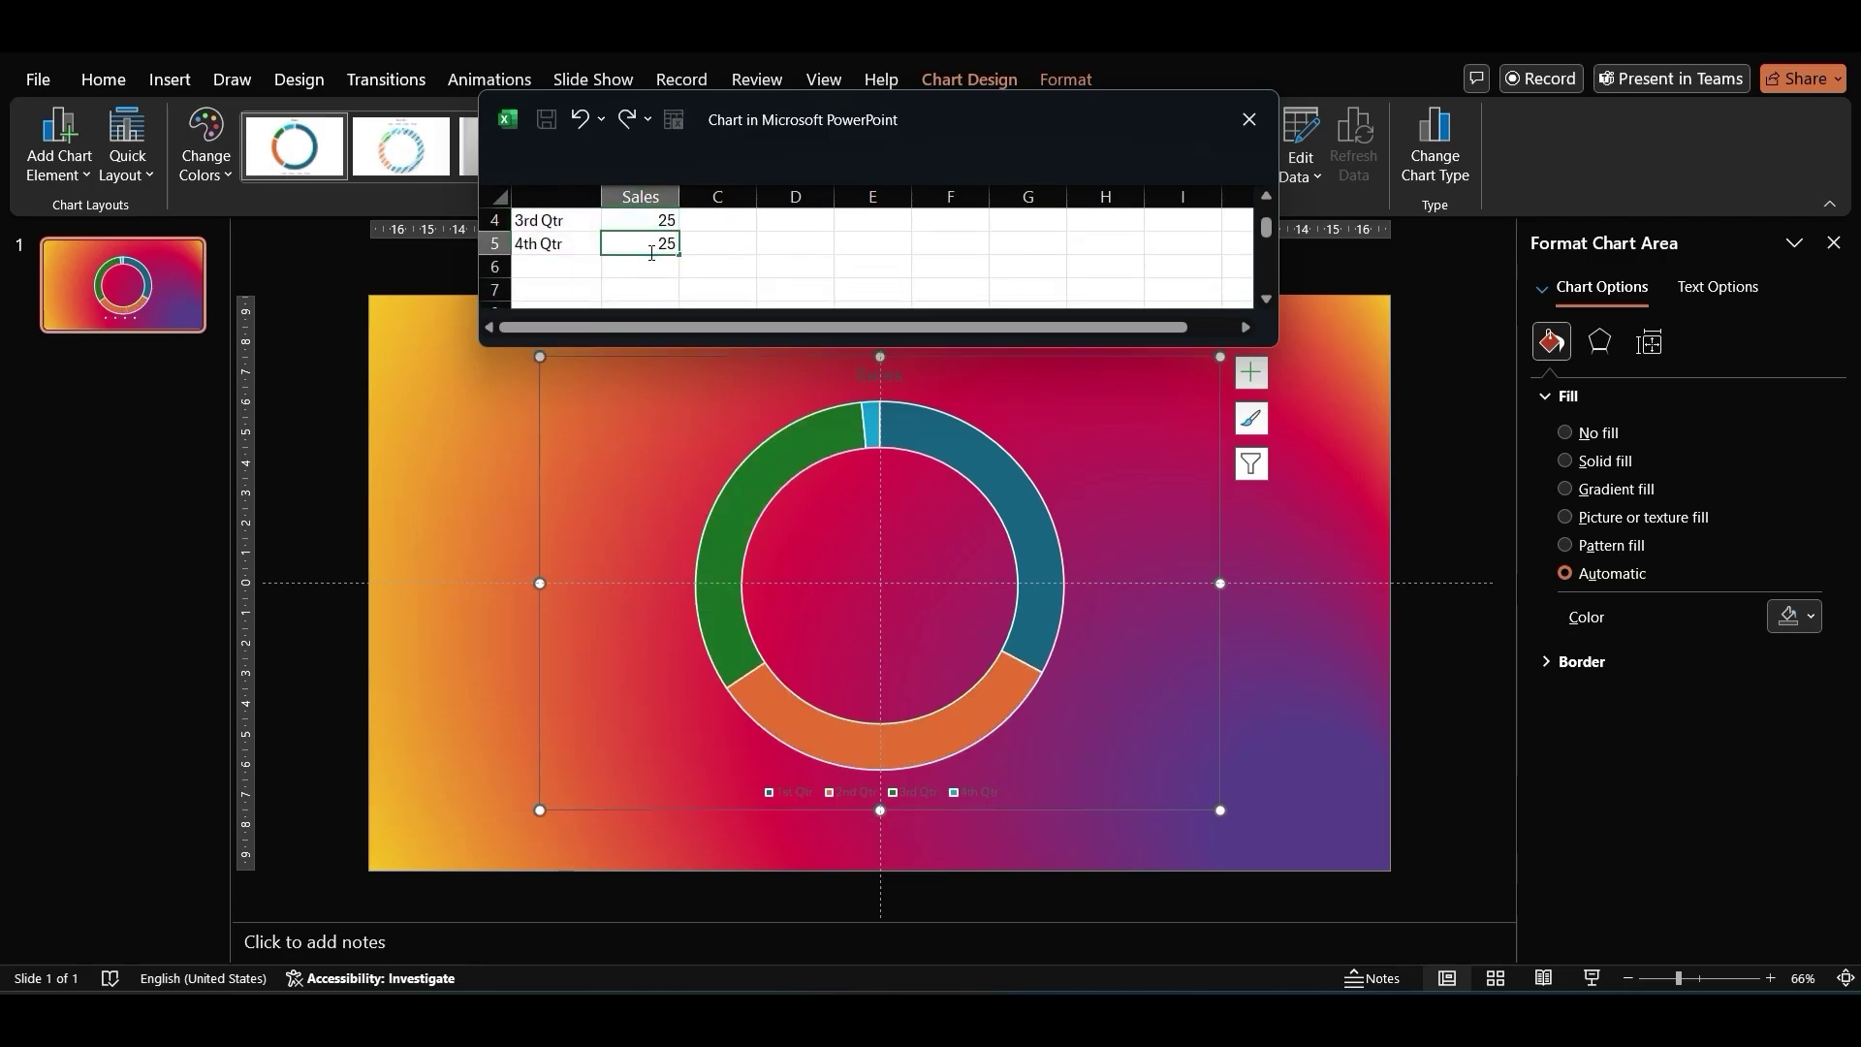
pyautogui.click(831, 225)
pyautogui.click(878, 376)
pyautogui.press('Delete')
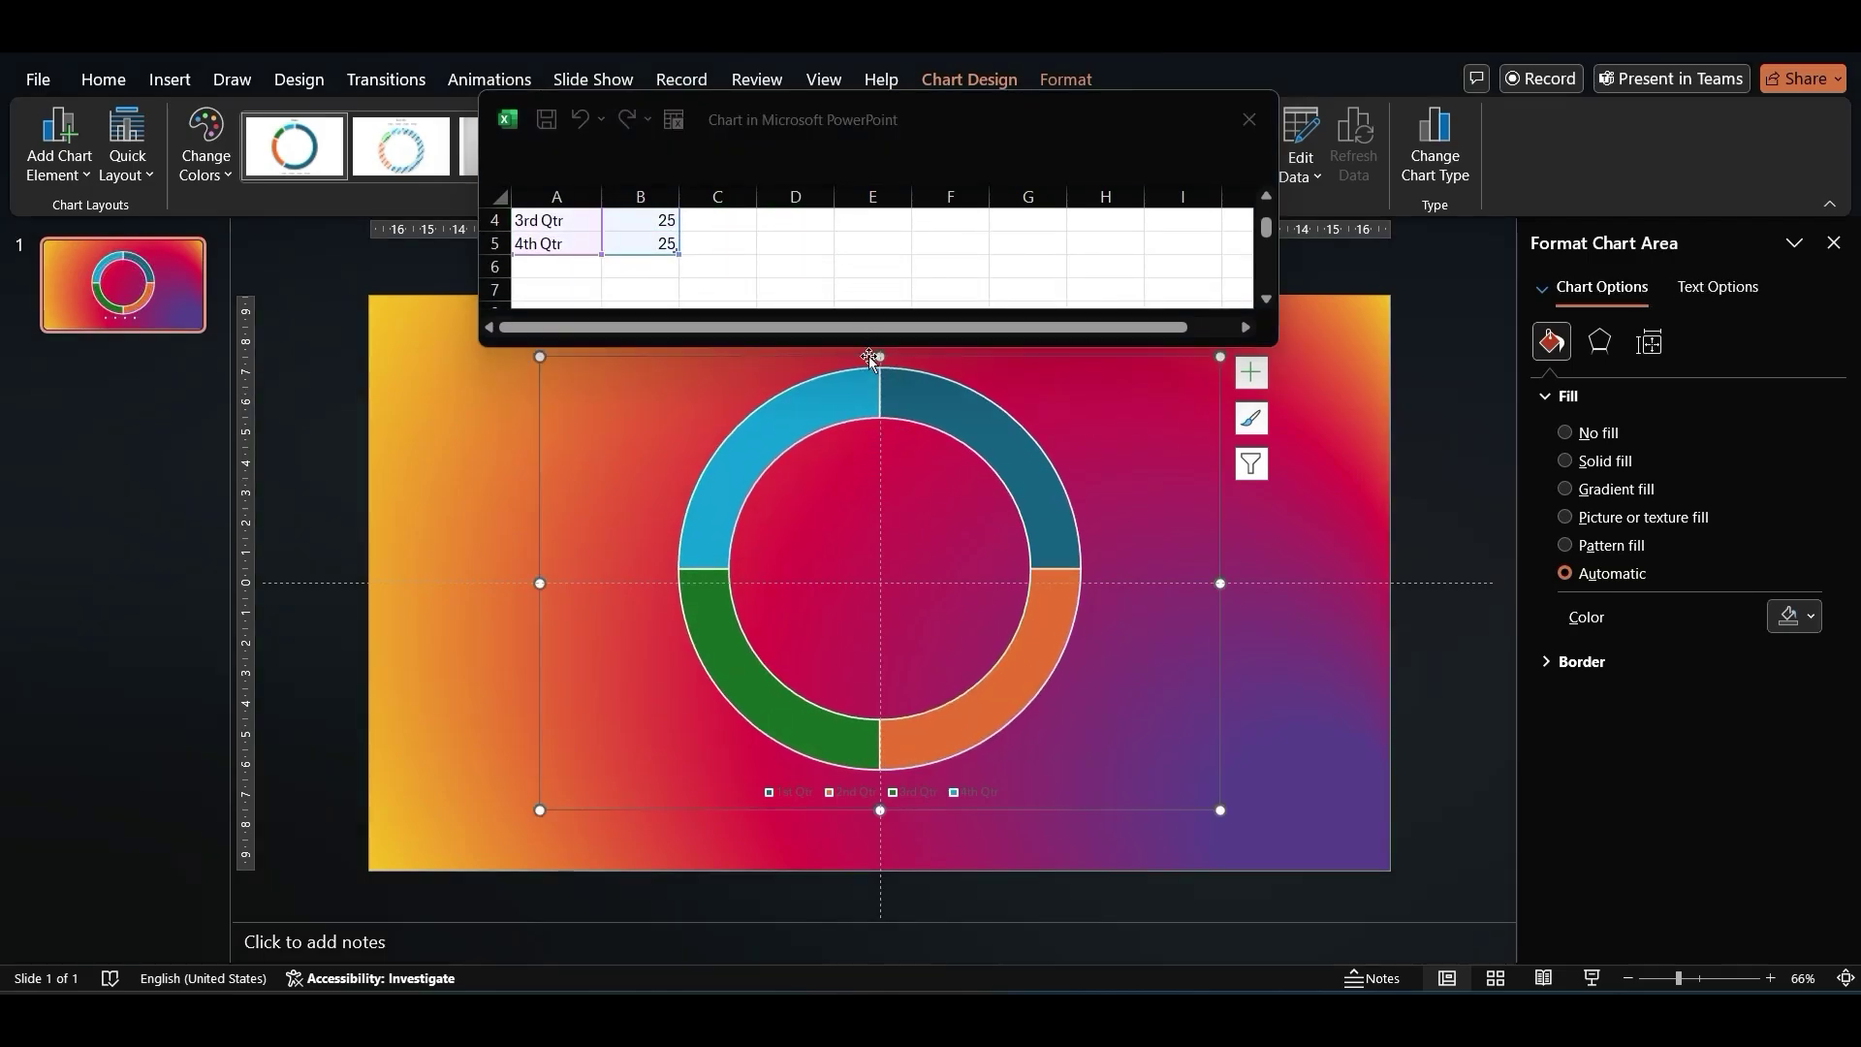
# Delete the chart legend, set the doughnut hole size to 50%, and close the data sheet.
pyautogui.click(947, 792)
pyautogui.press('Delete')
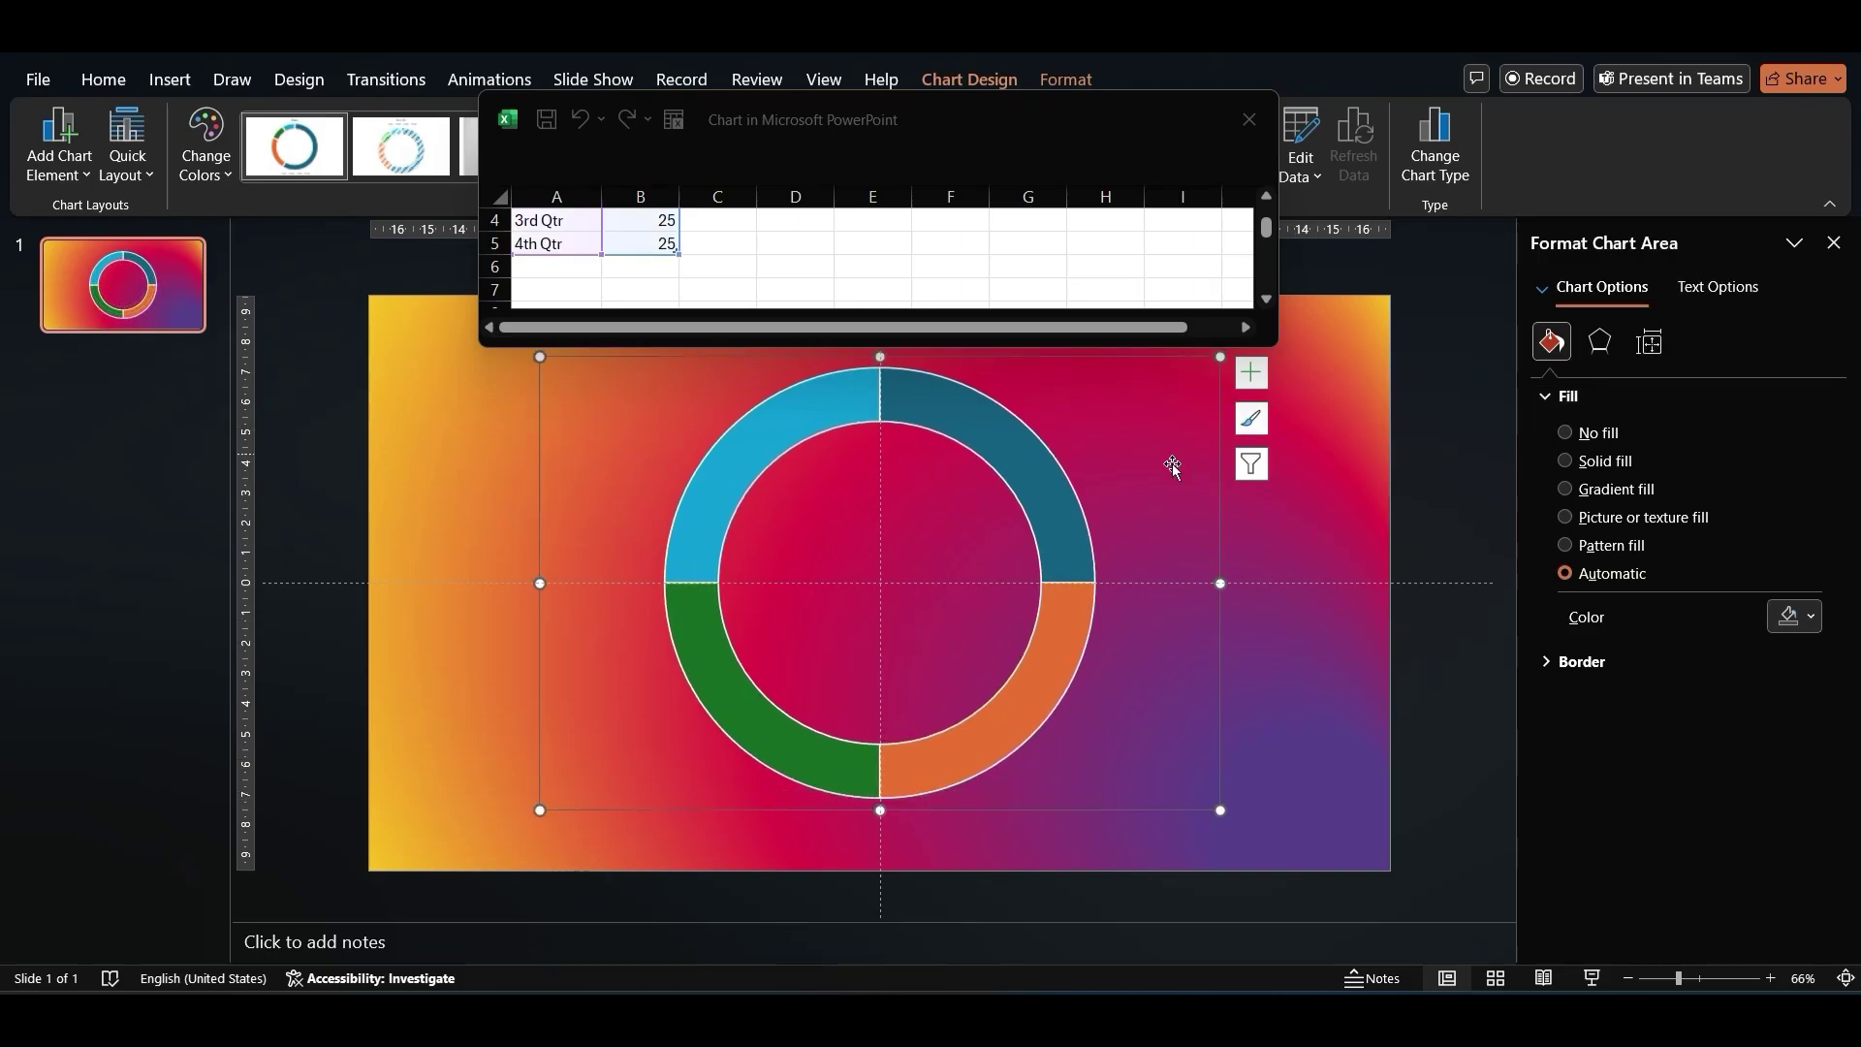
pyautogui.click(1045, 474)
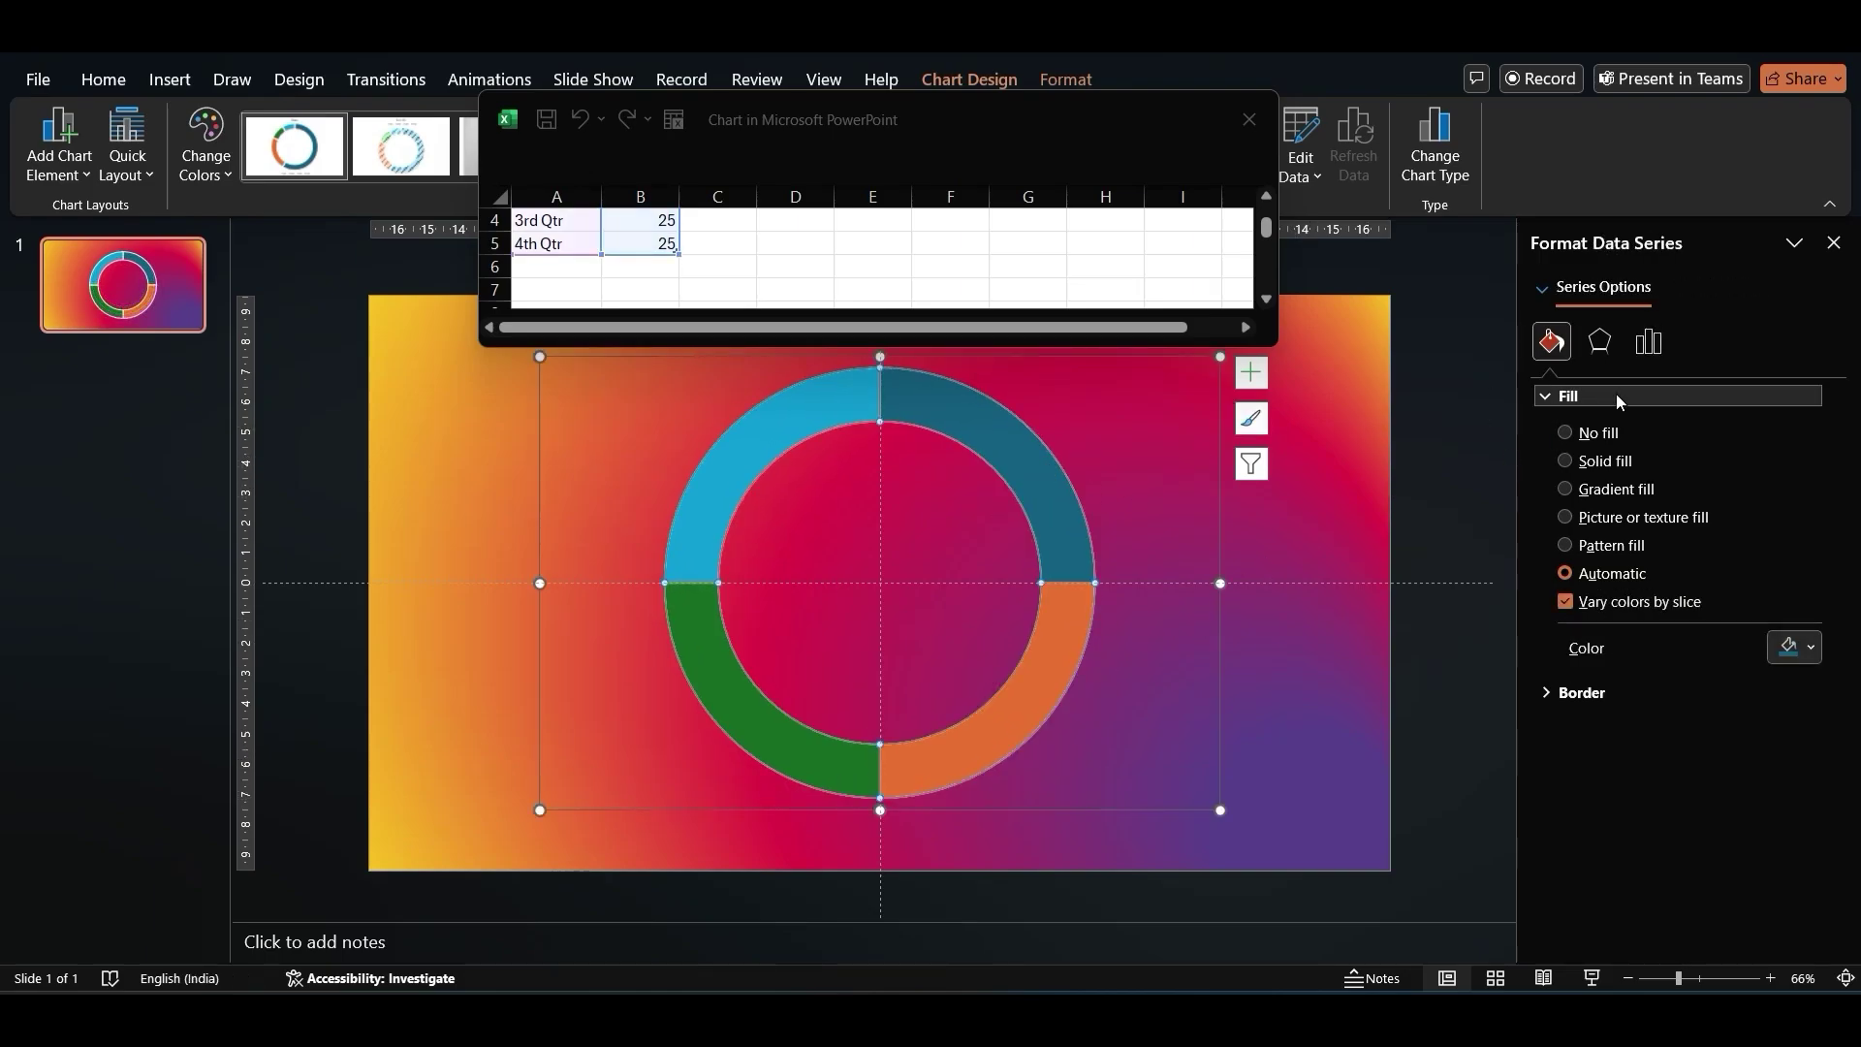
pyautogui.click(1649, 342)
pyautogui.click(1742, 551)
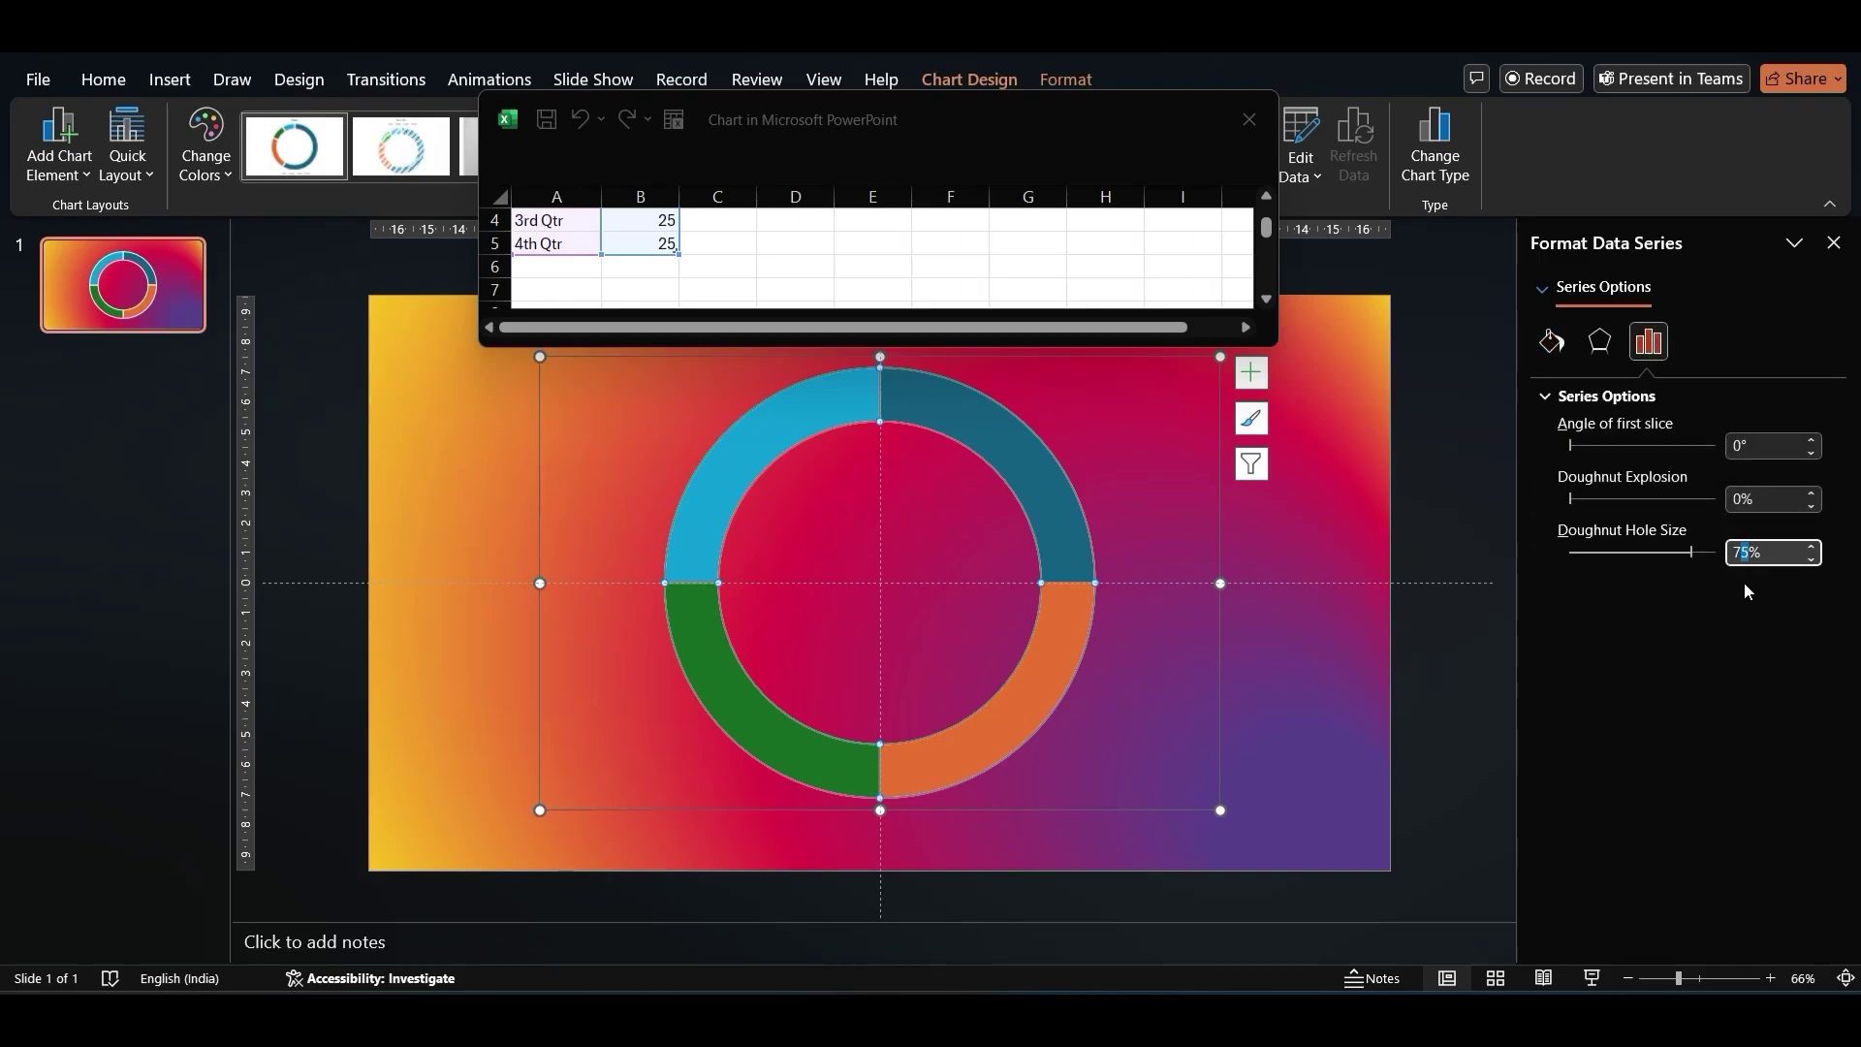
pyautogui.press('BackSpace')
pyautogui.write('50')
pyautogui.press('Return')
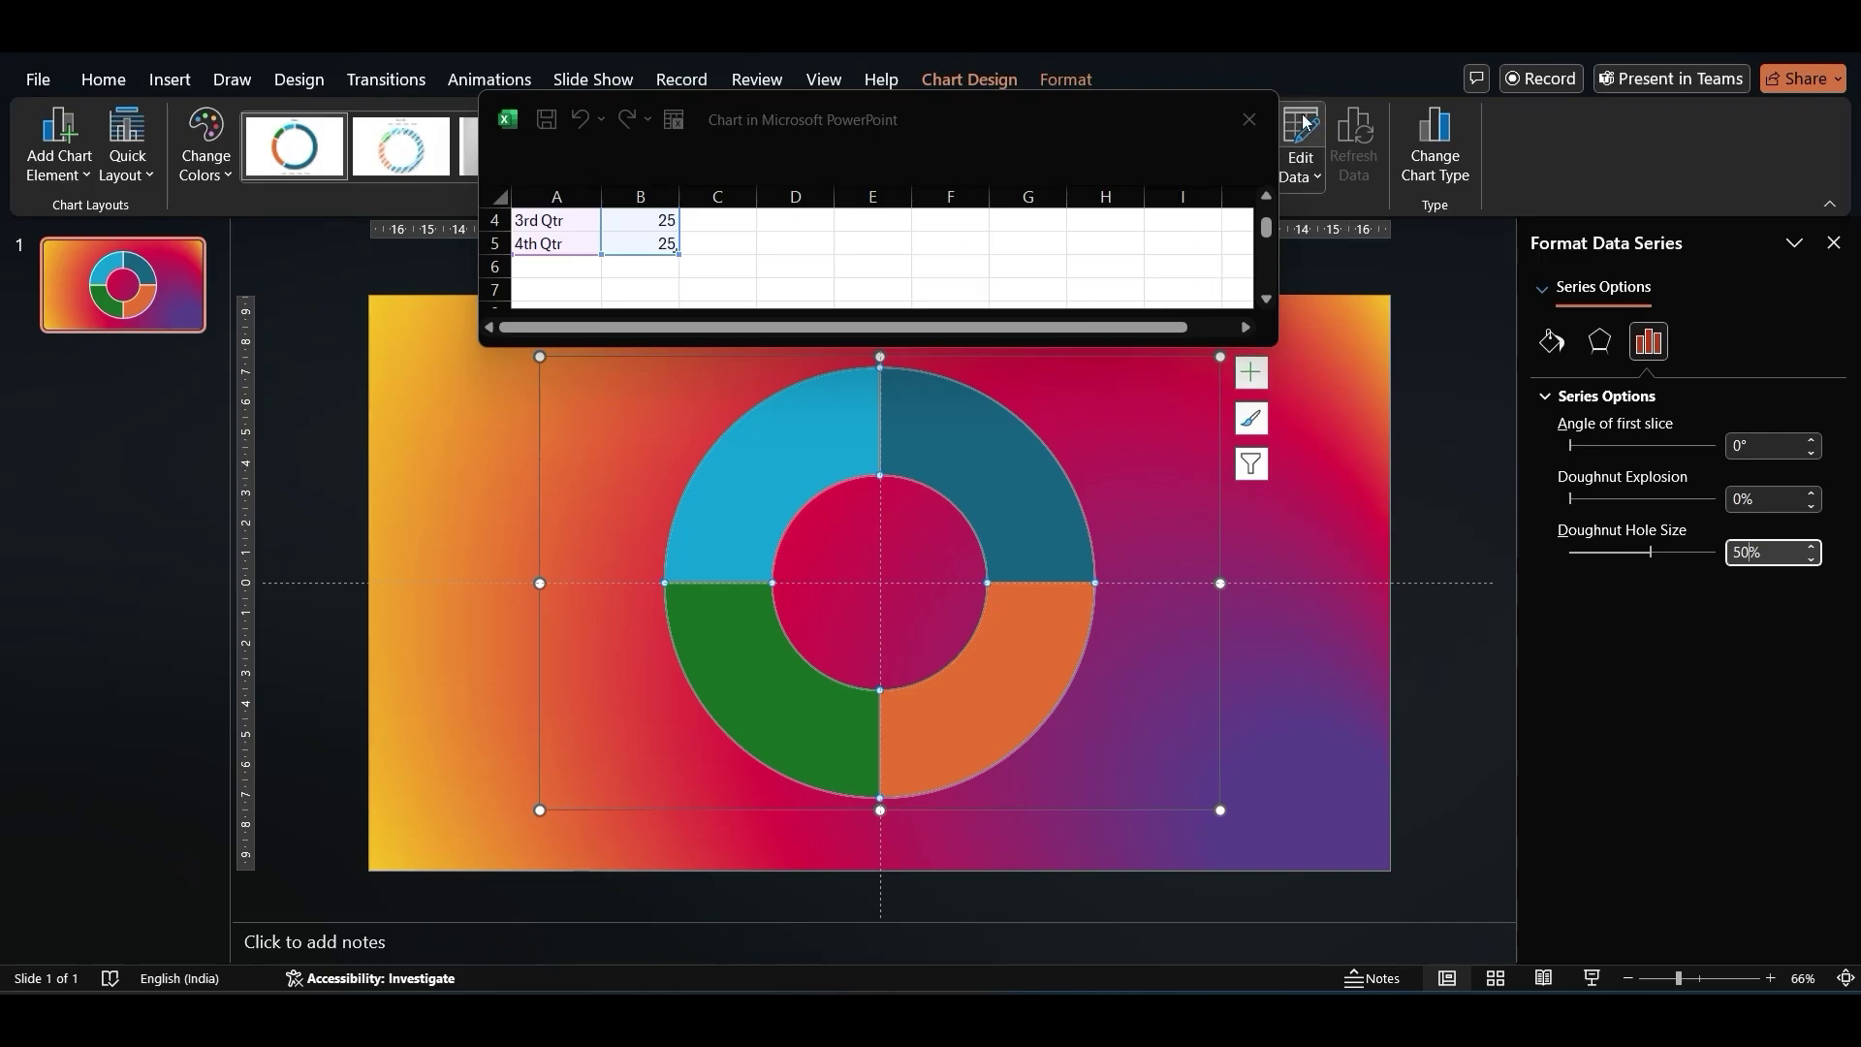
pyautogui.click(1248, 118)
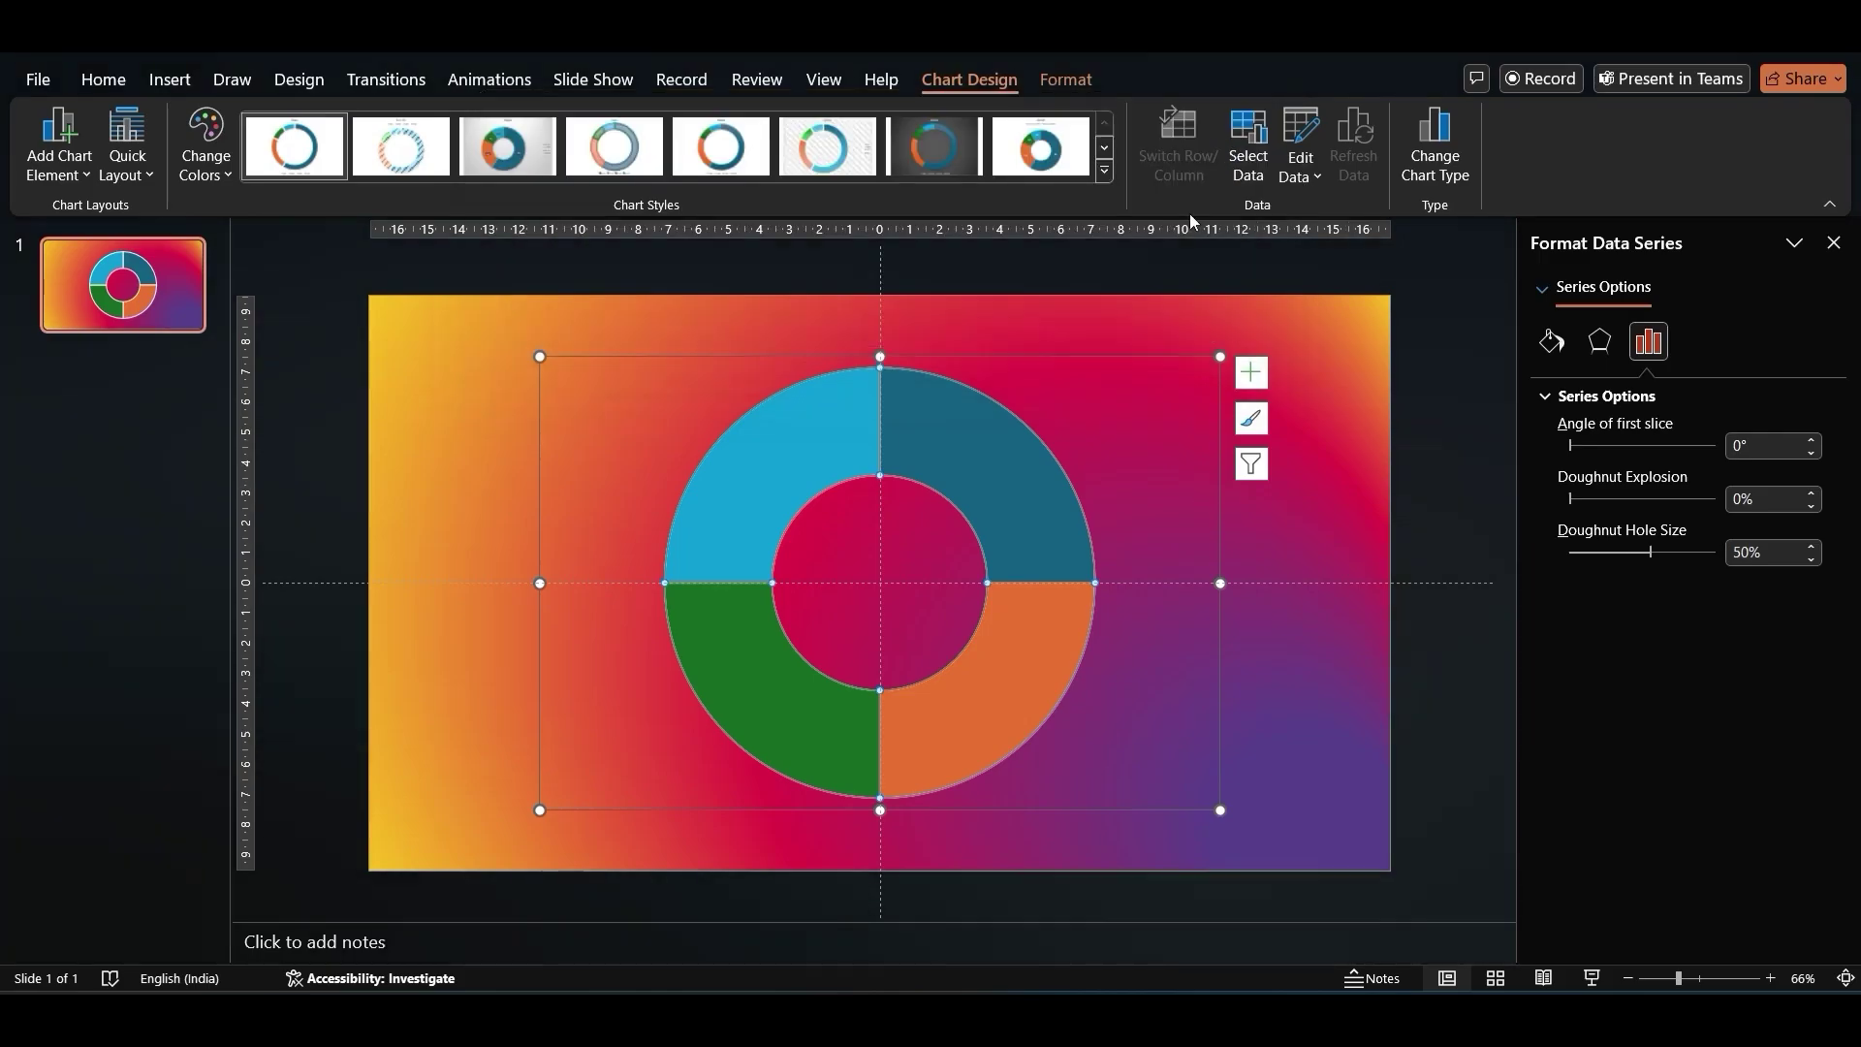
# Save the chart as an SVG picture named 'Pie Chart' in Downloads, then delete the chart.
pyautogui.click(929, 353)
pyautogui.rightClick(929, 353)
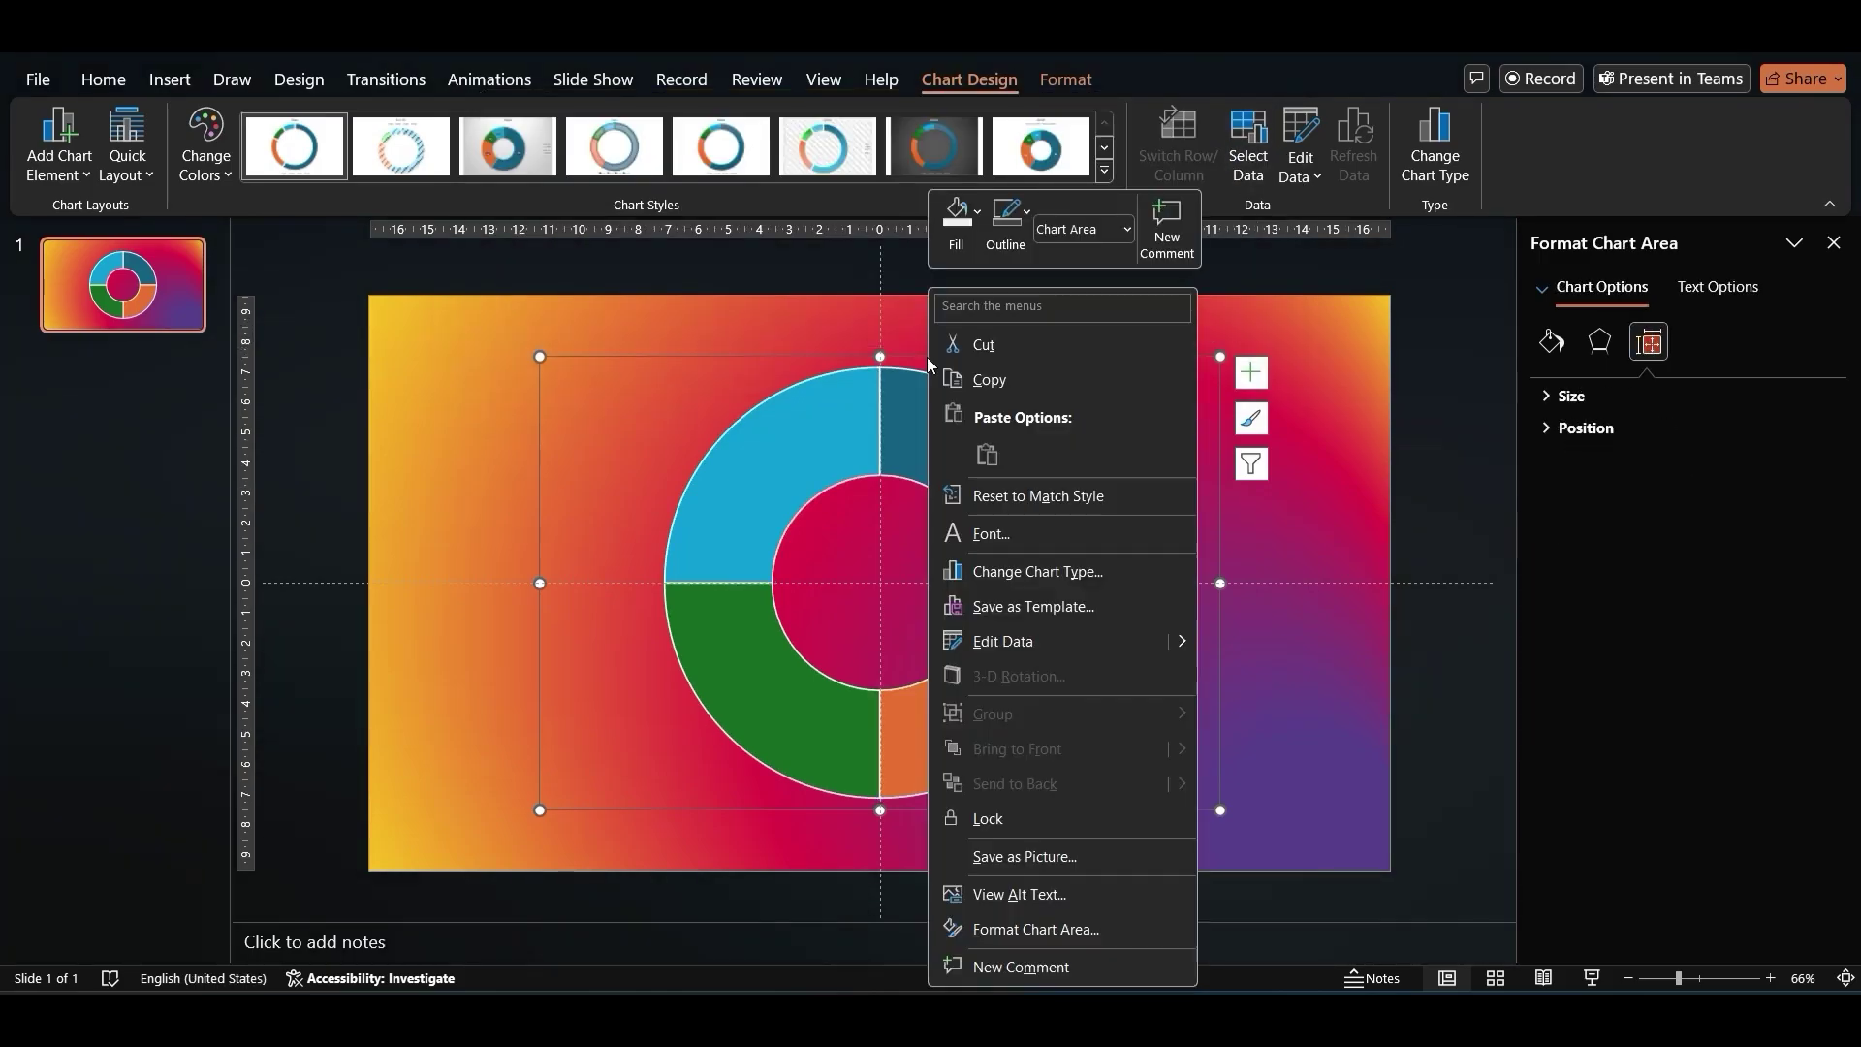
pyautogui.click(992, 853)
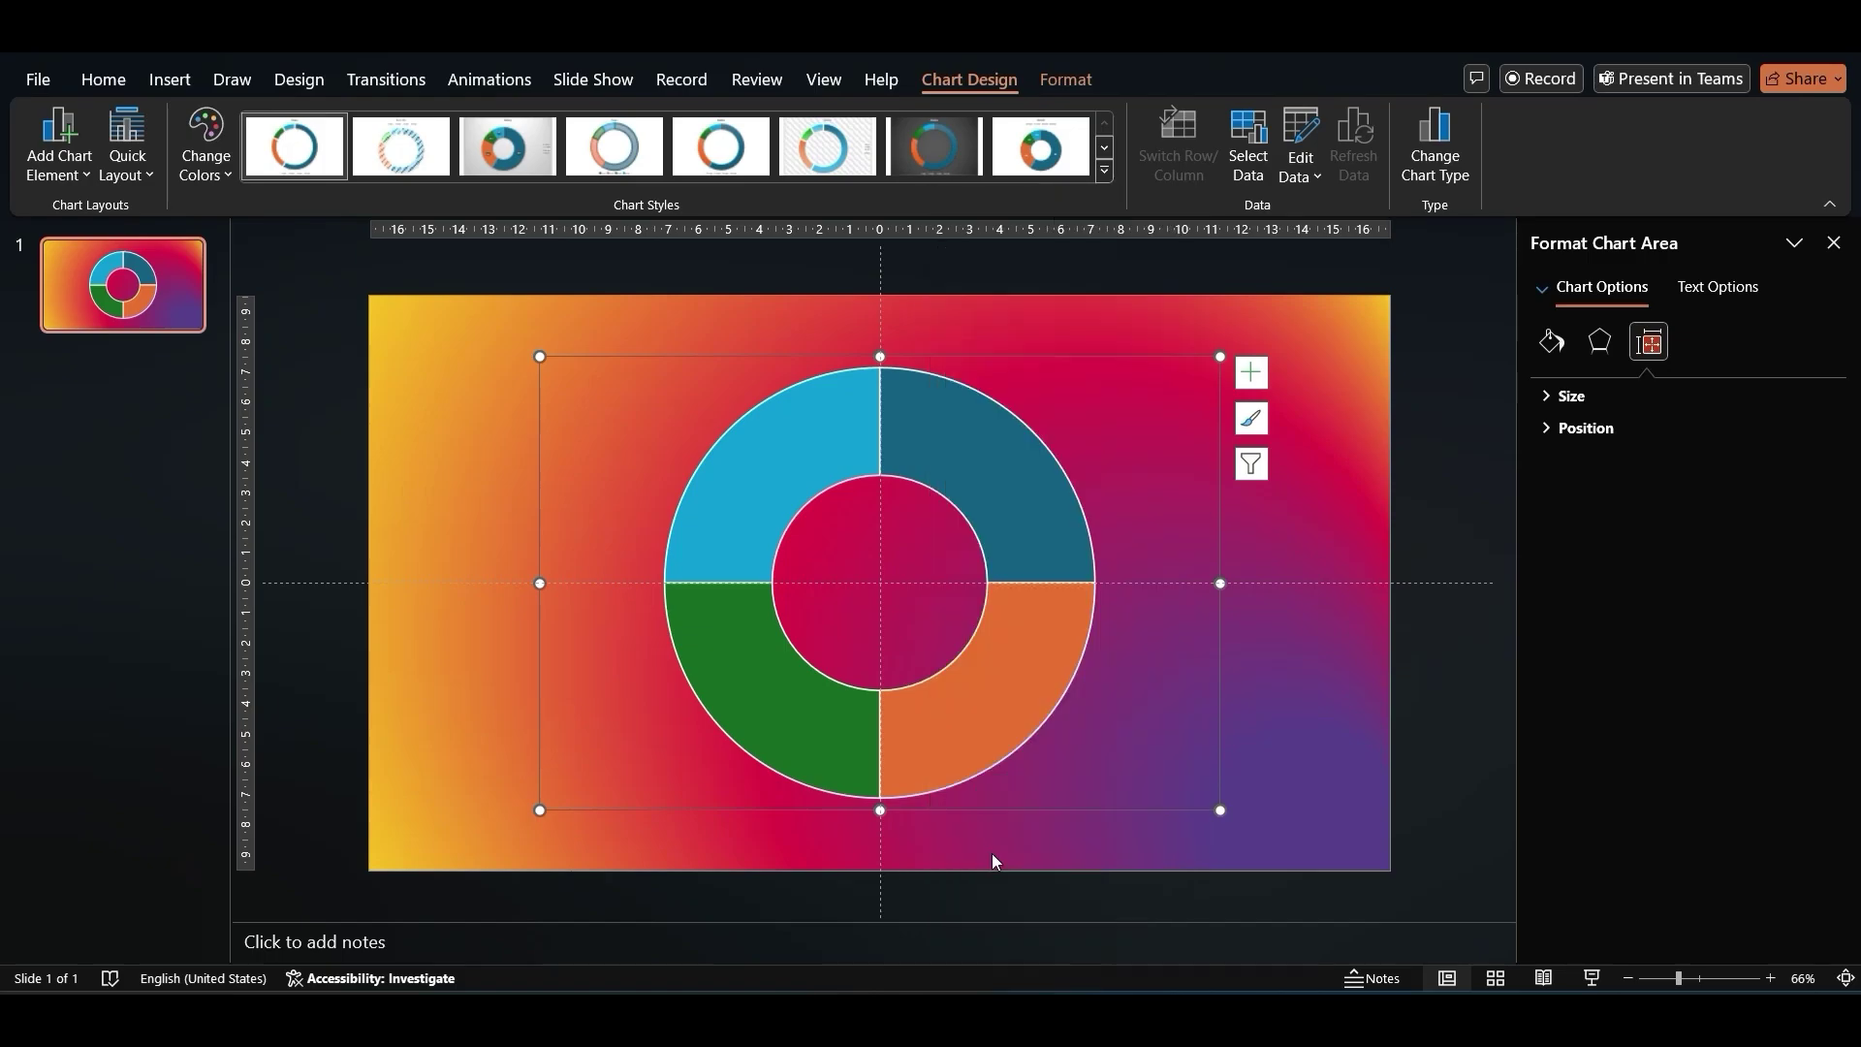
pyautogui.press('BackSpace')
pyautogui.write('Pie Chart')
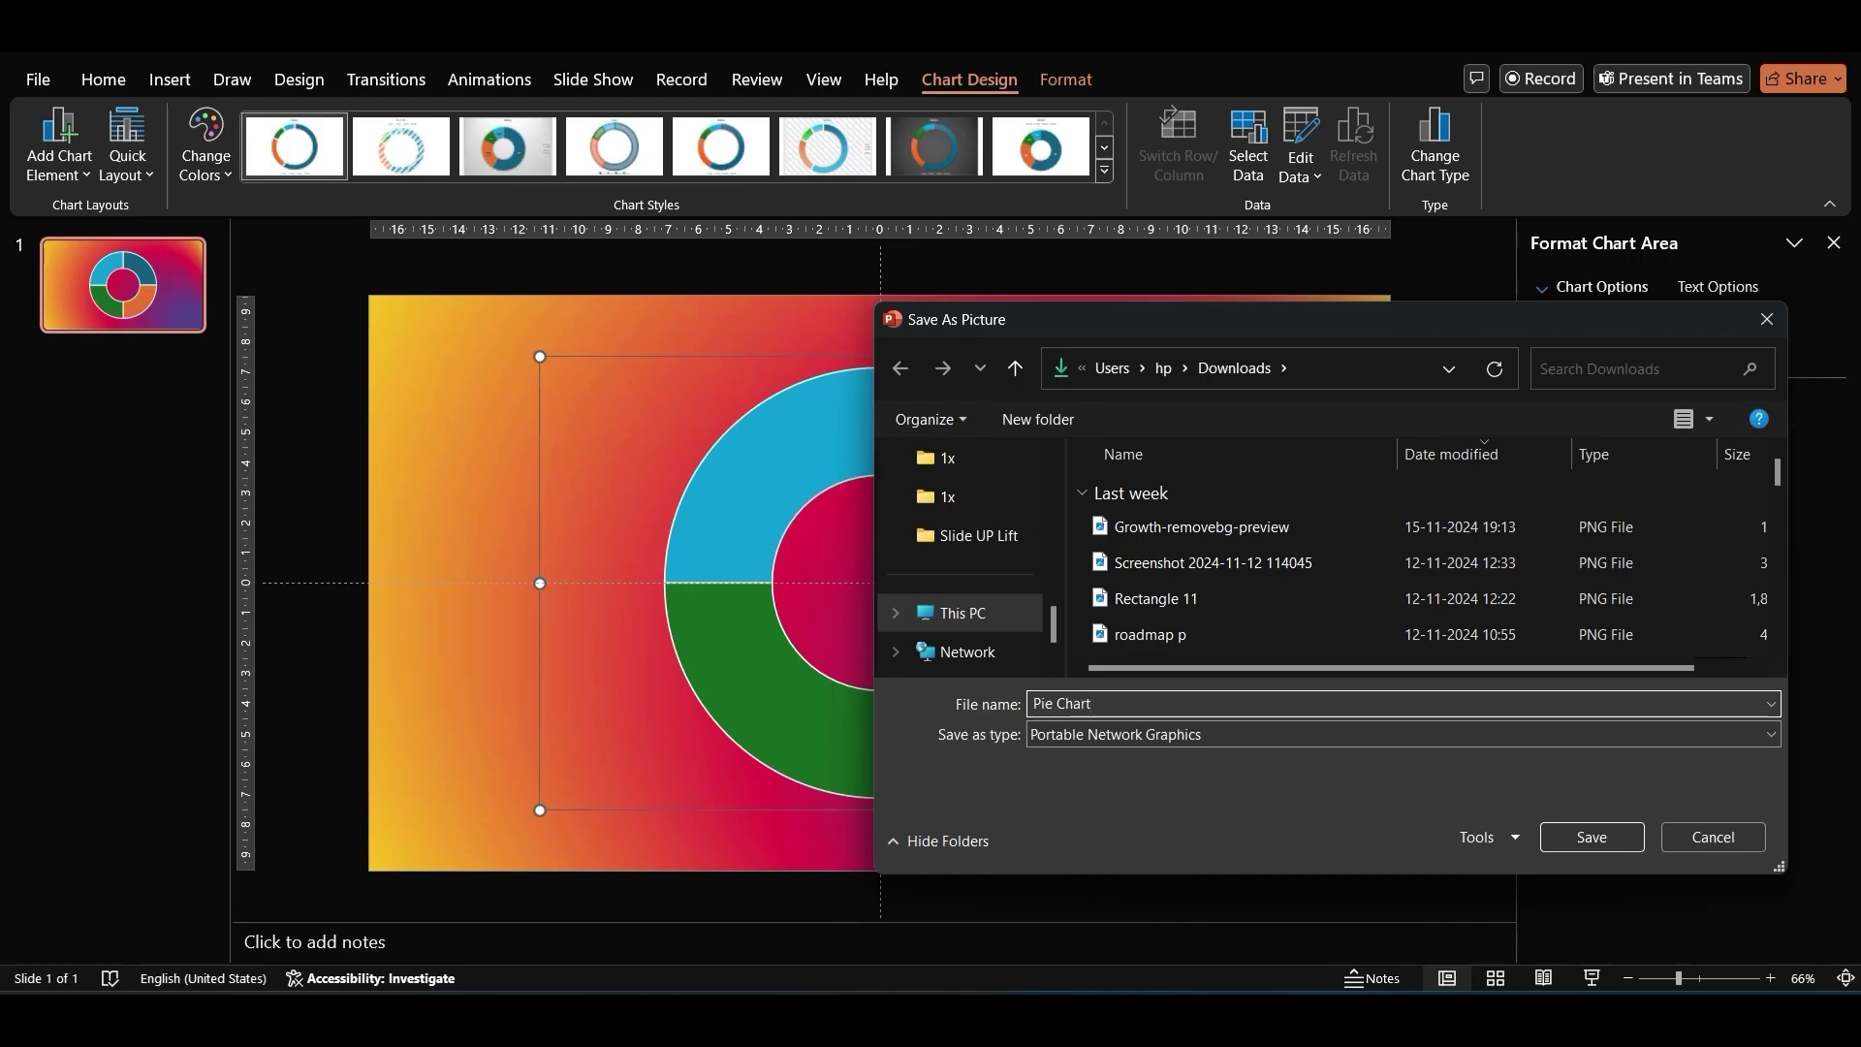
pyautogui.click(1173, 734)
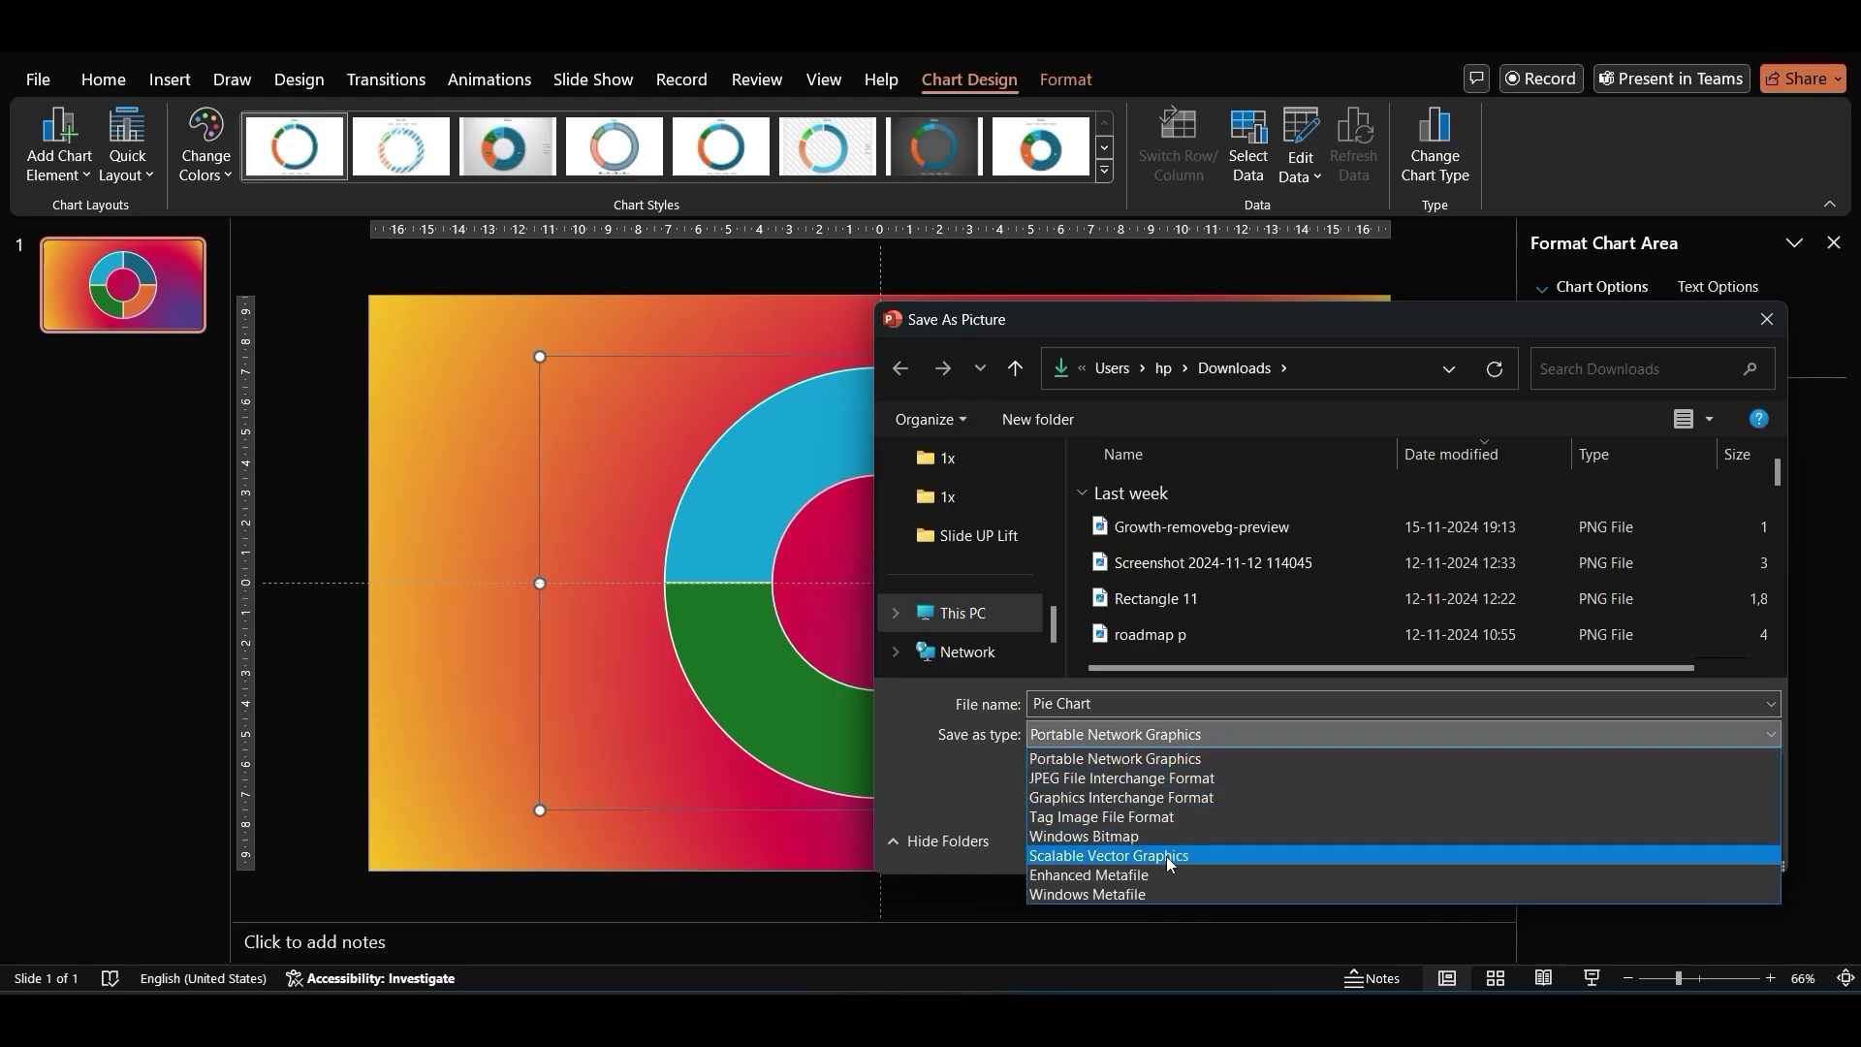
pyautogui.click(1166, 857)
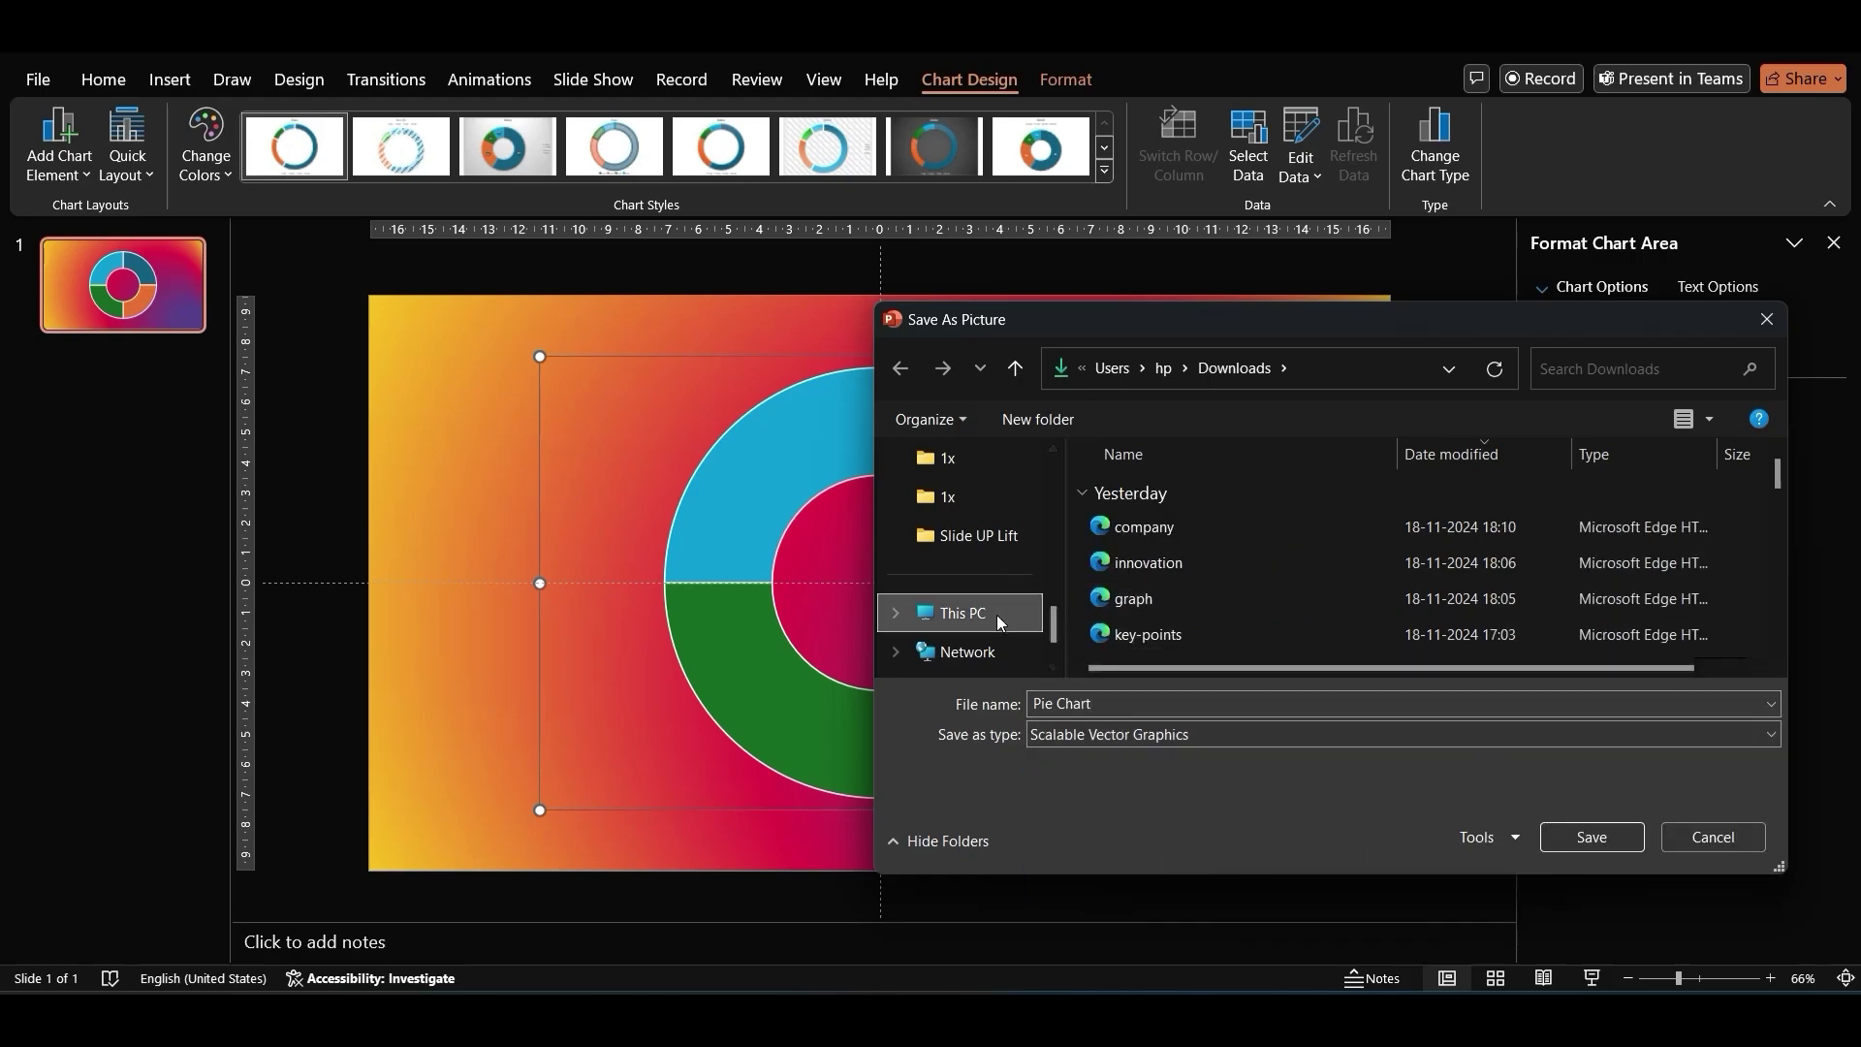
pyautogui.scroll(5, 998, 614)
pyautogui.click(970, 457)
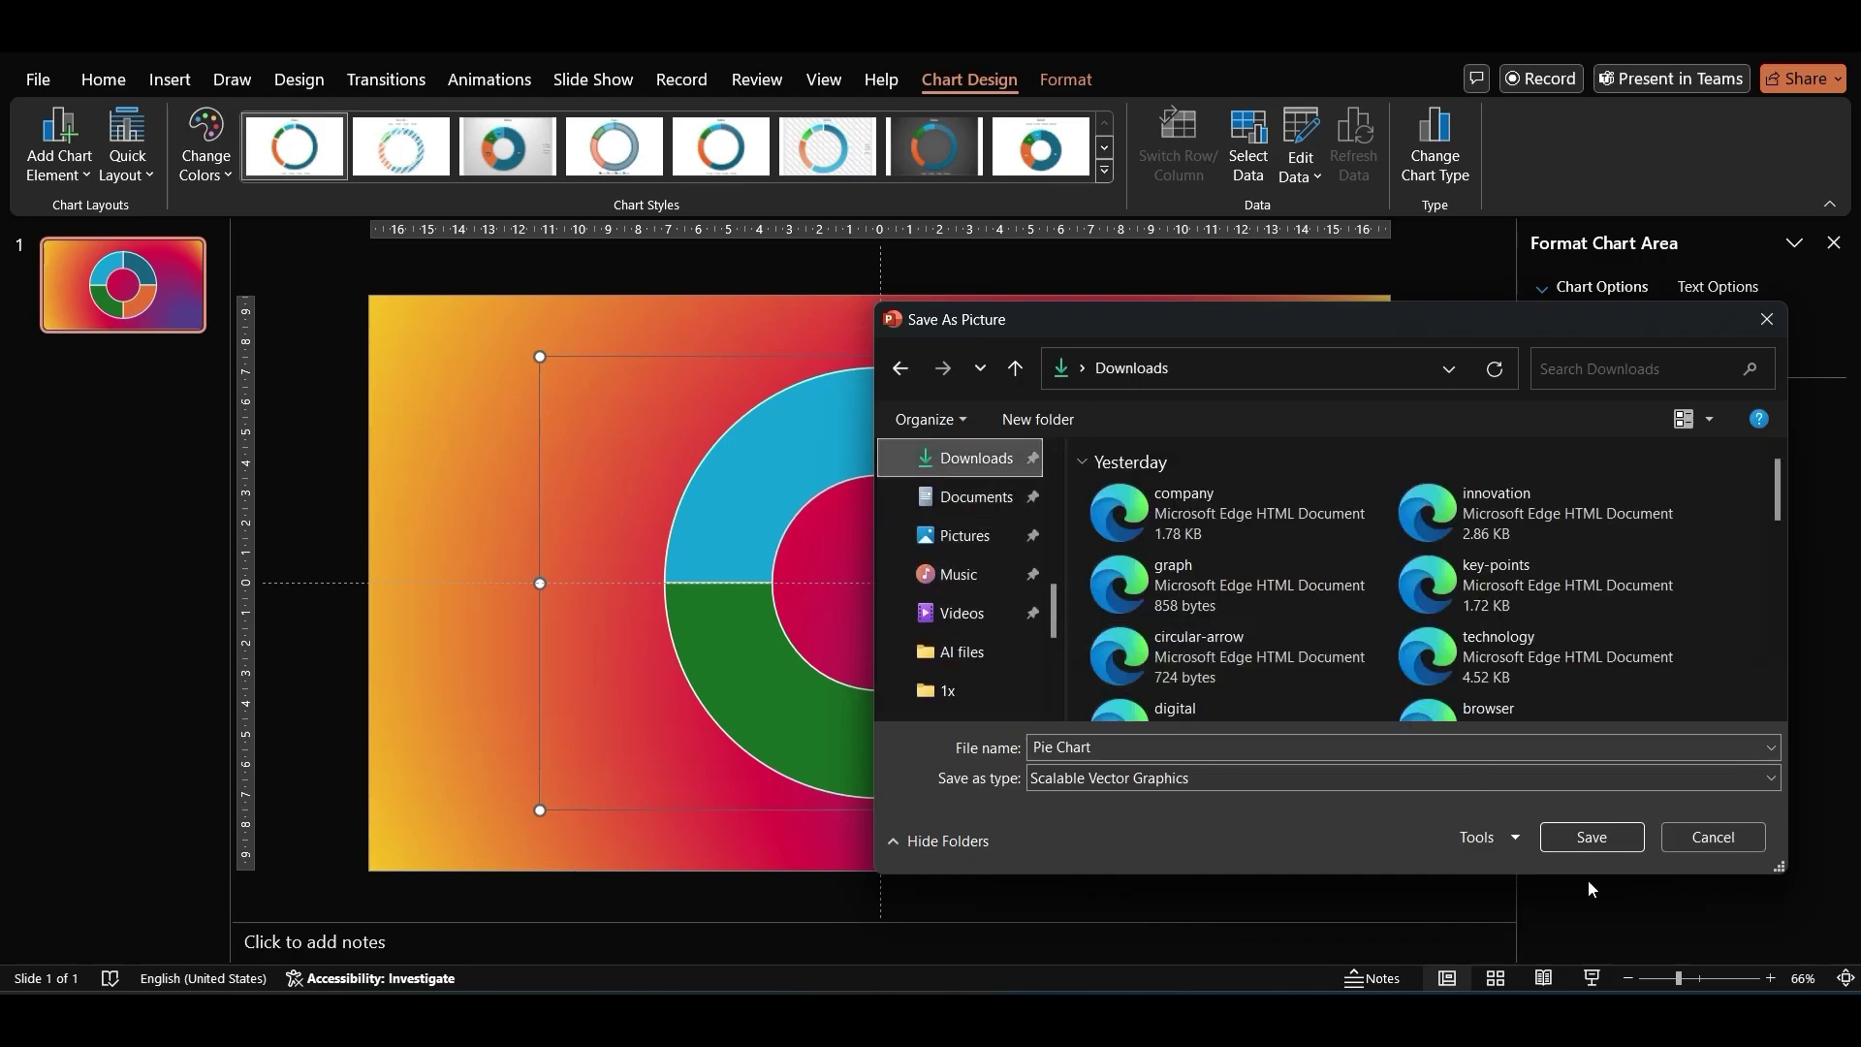
pyautogui.click(1576, 841)
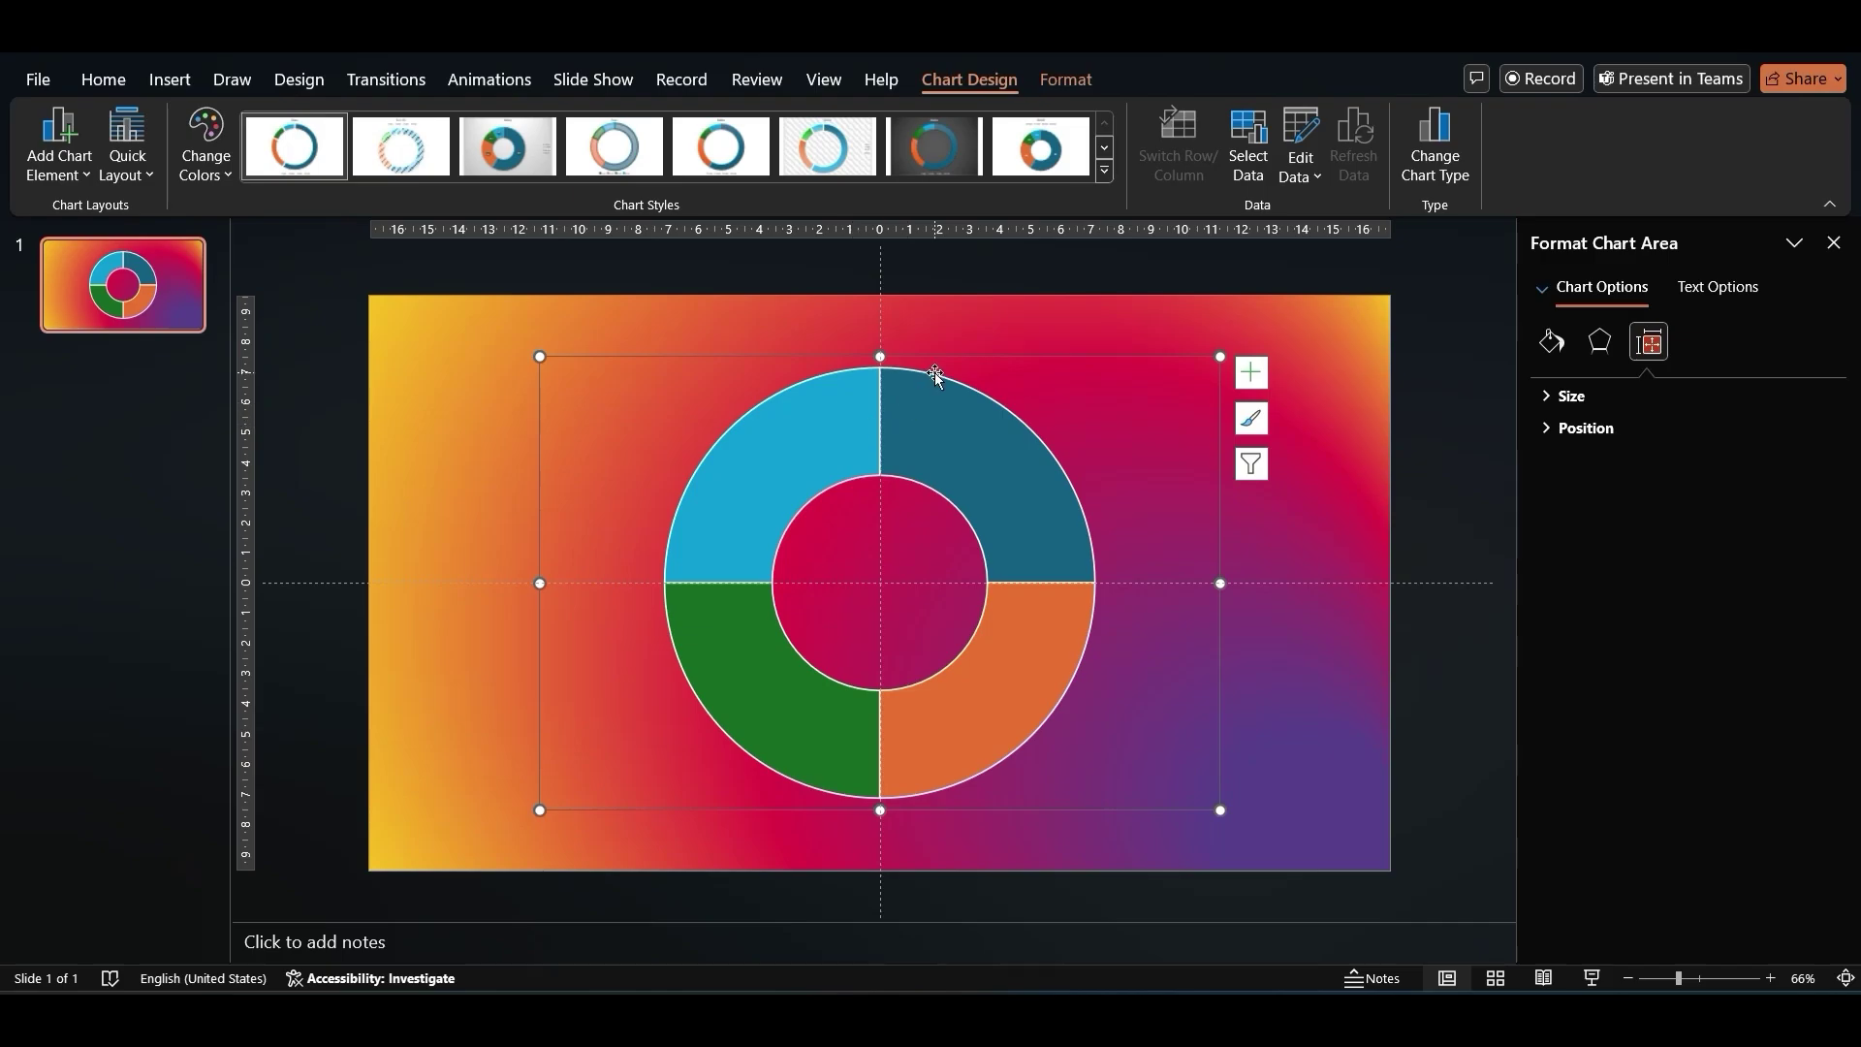
pyautogui.press('Delete')
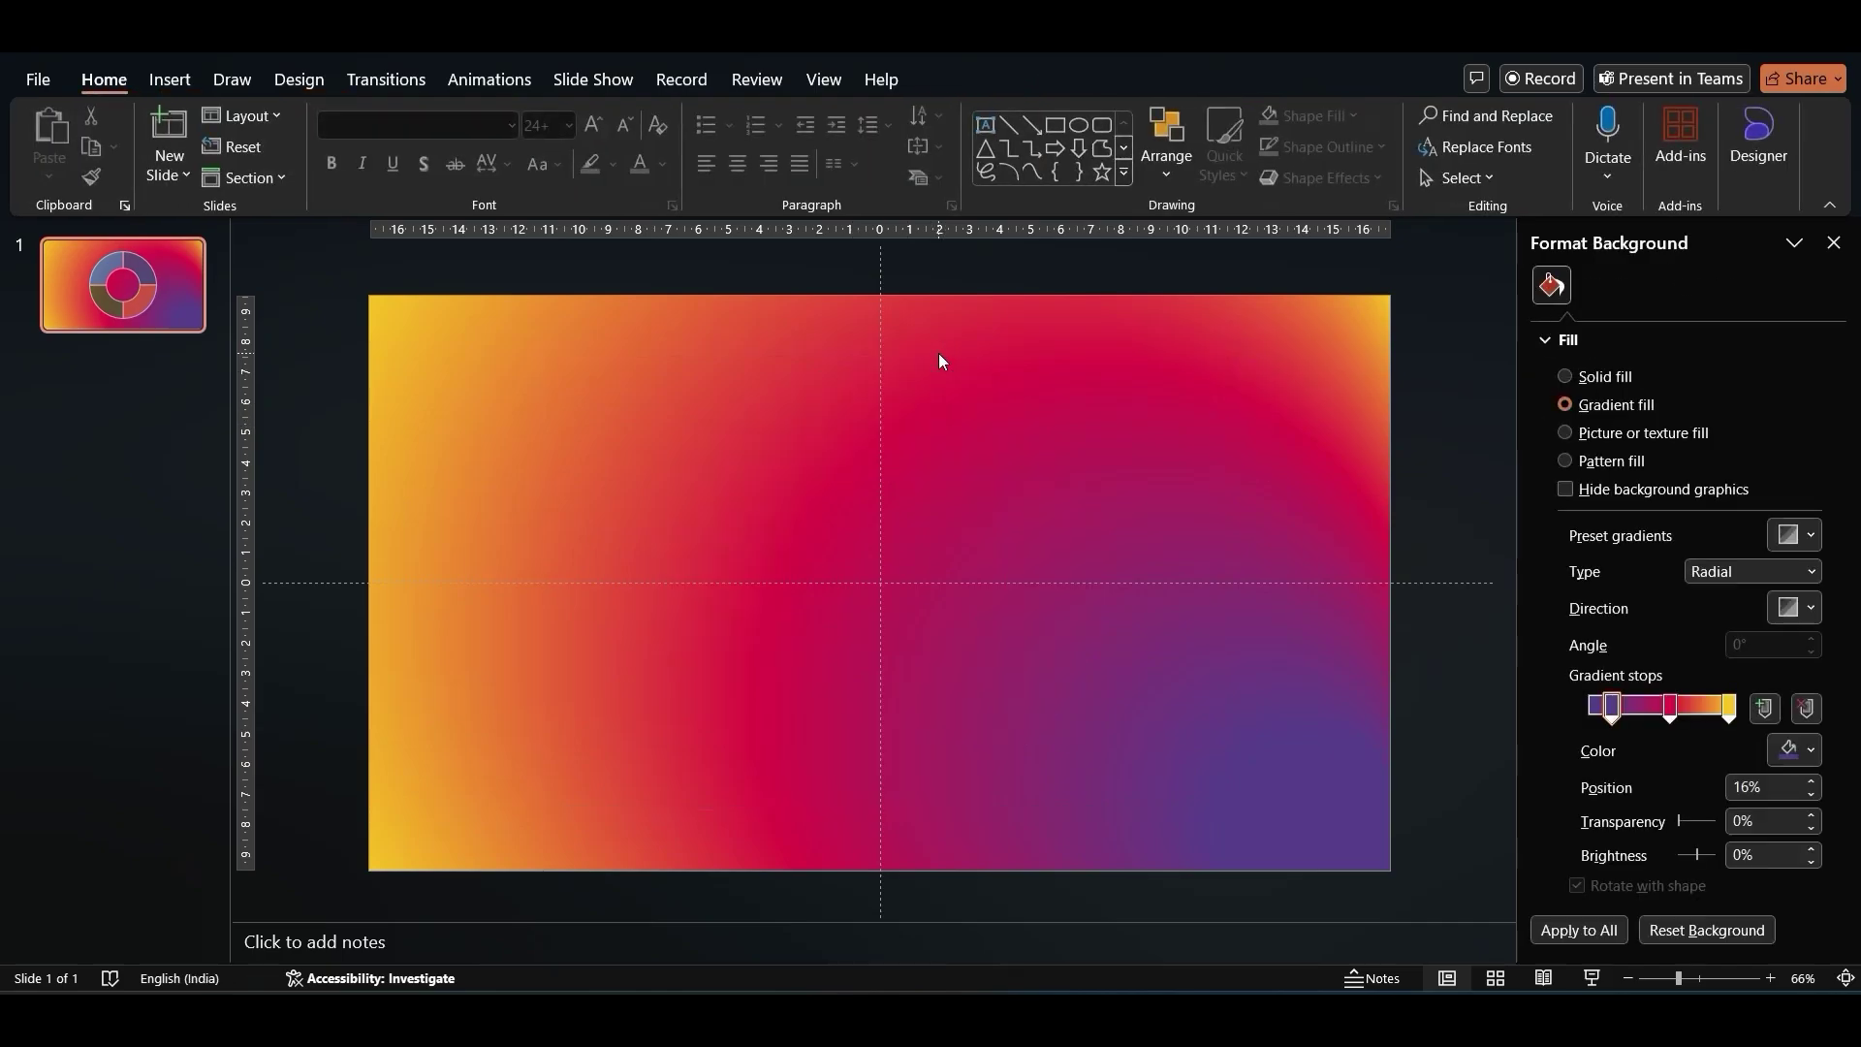
# Insert the Pie Chart SVG from Downloads back onto the slide.
pyautogui.click(169, 80)
pyautogui.click(327, 155)
pyautogui.click(190, 159)
pyautogui.click(238, 250)
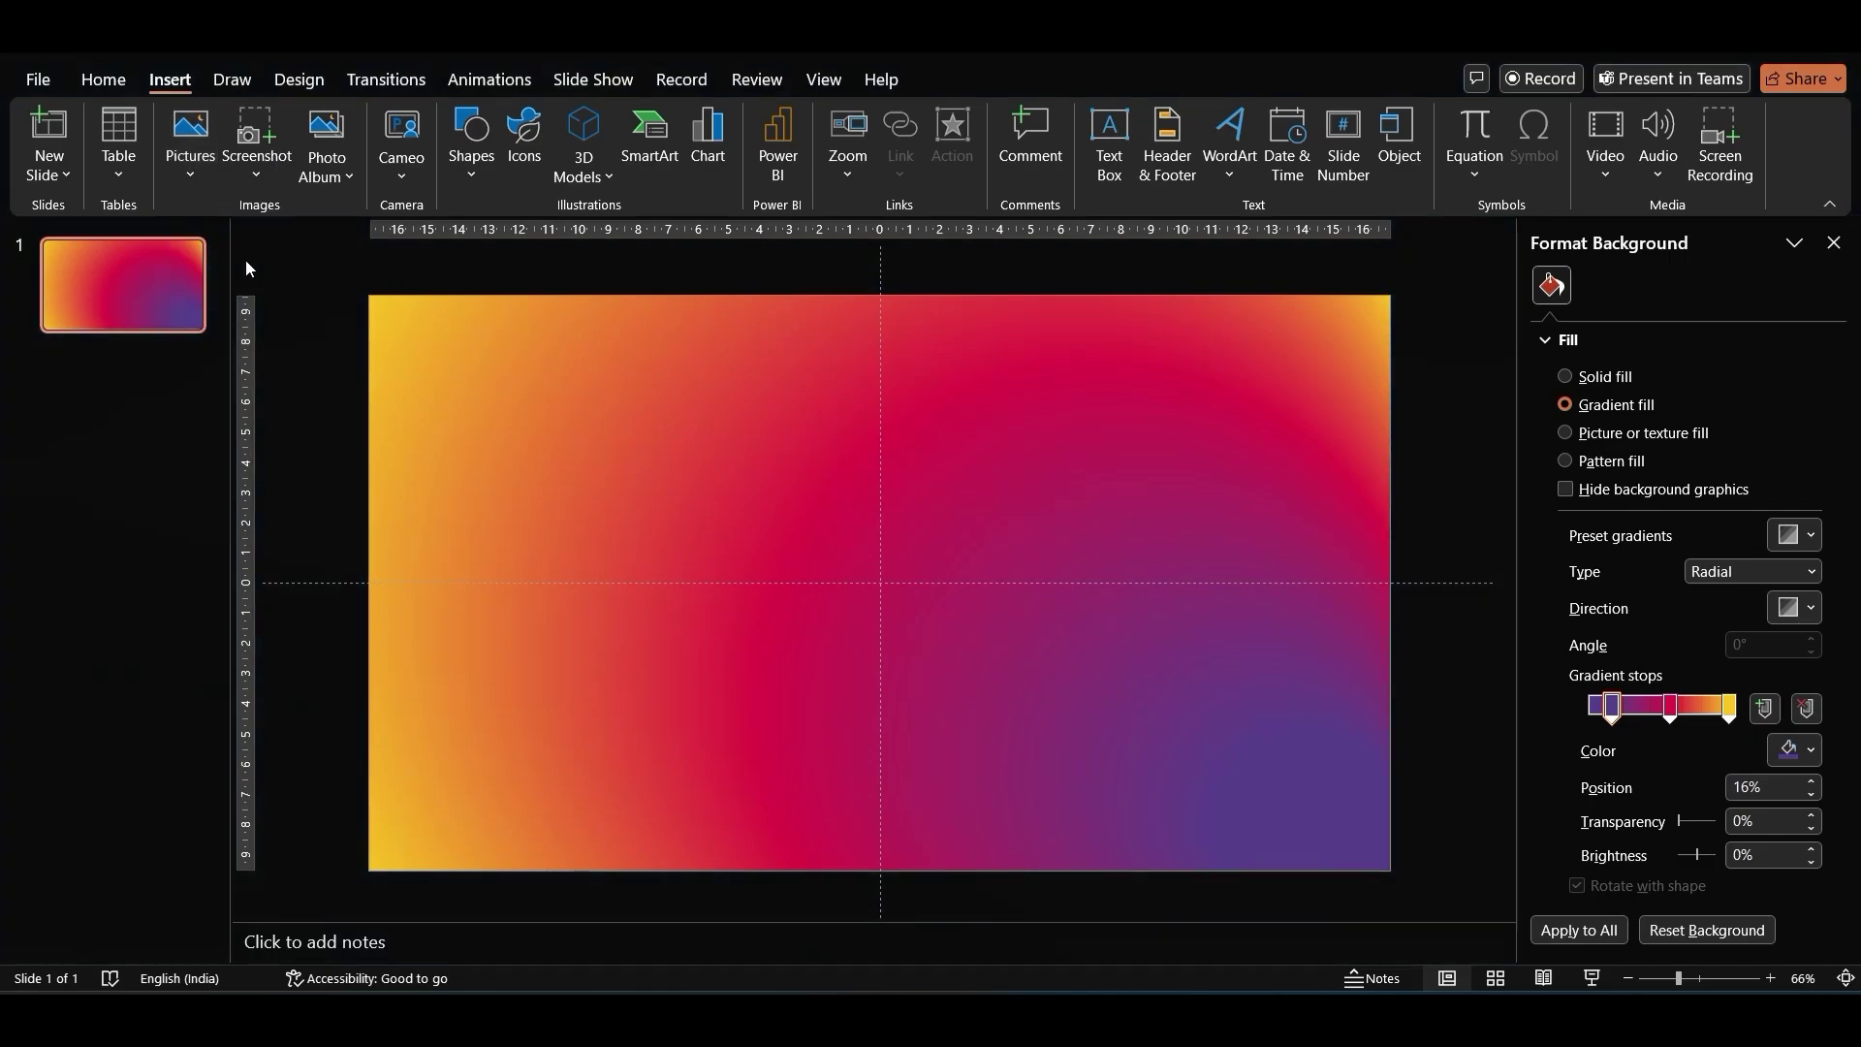
pyautogui.click(490, 228)
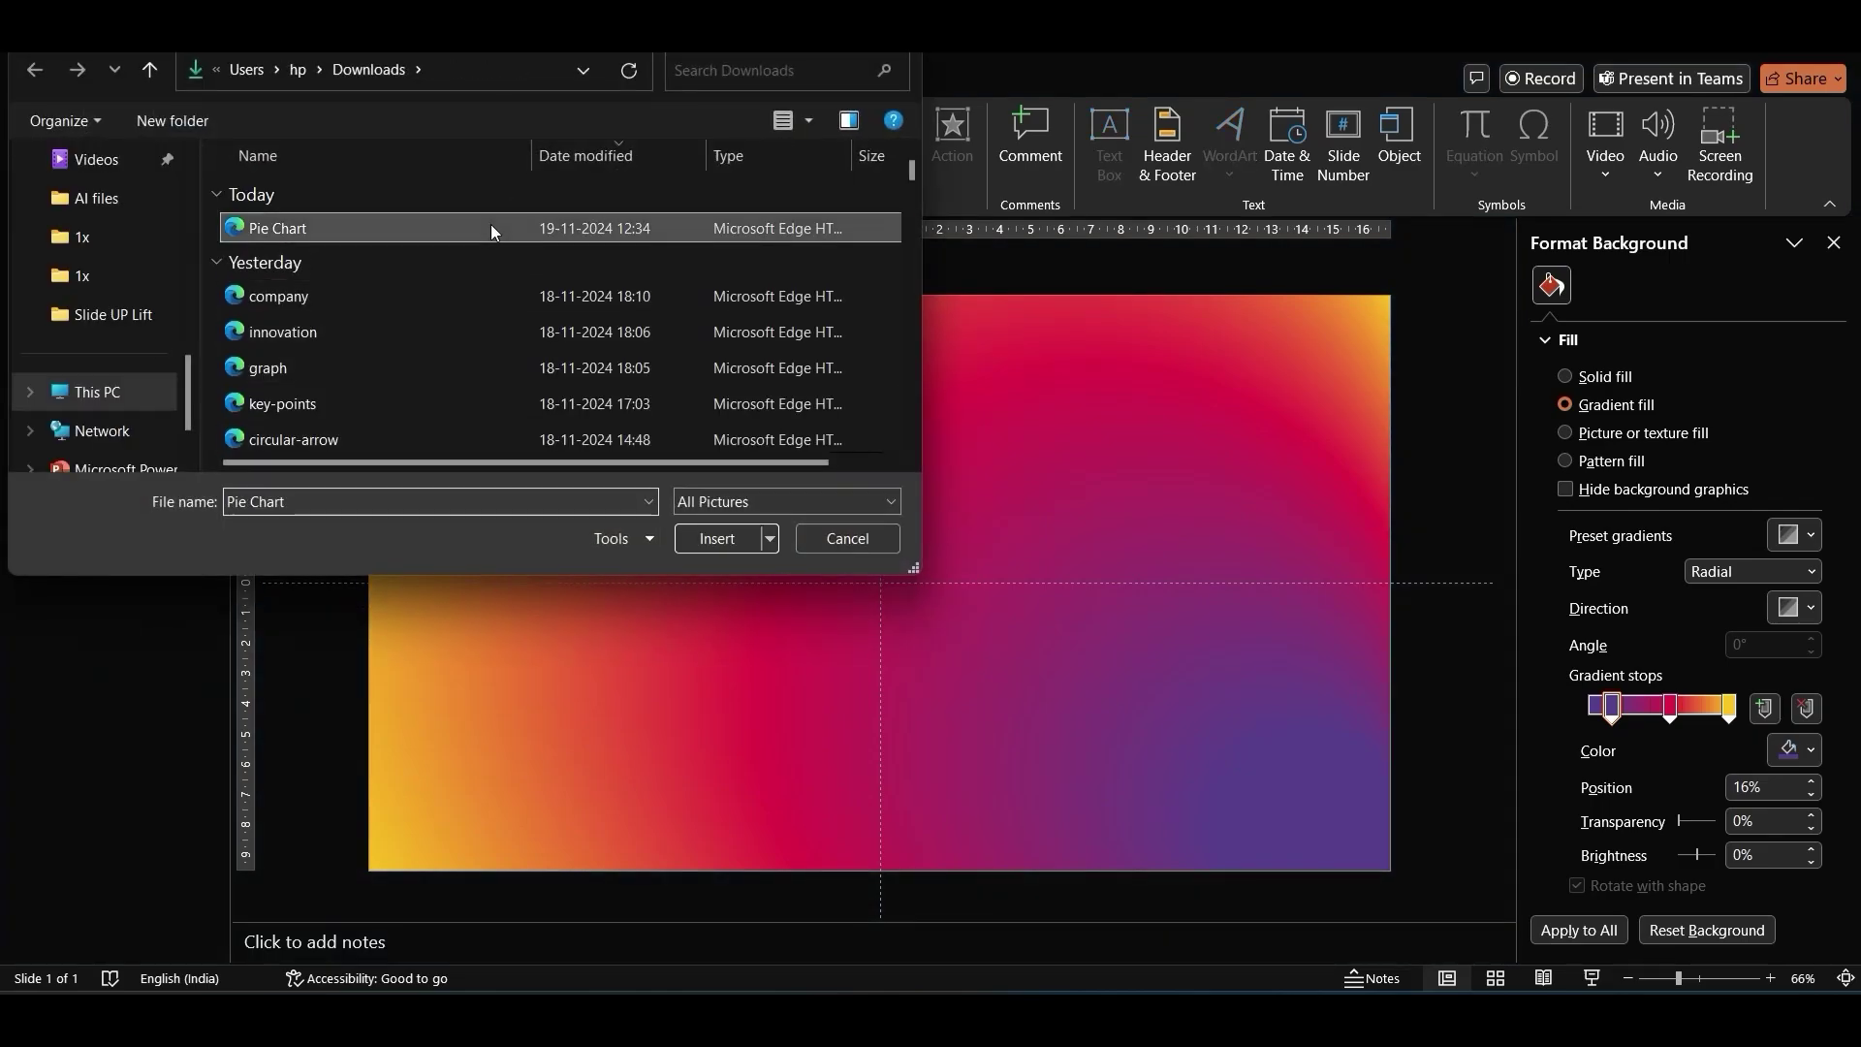
pyautogui.click(689, 544)
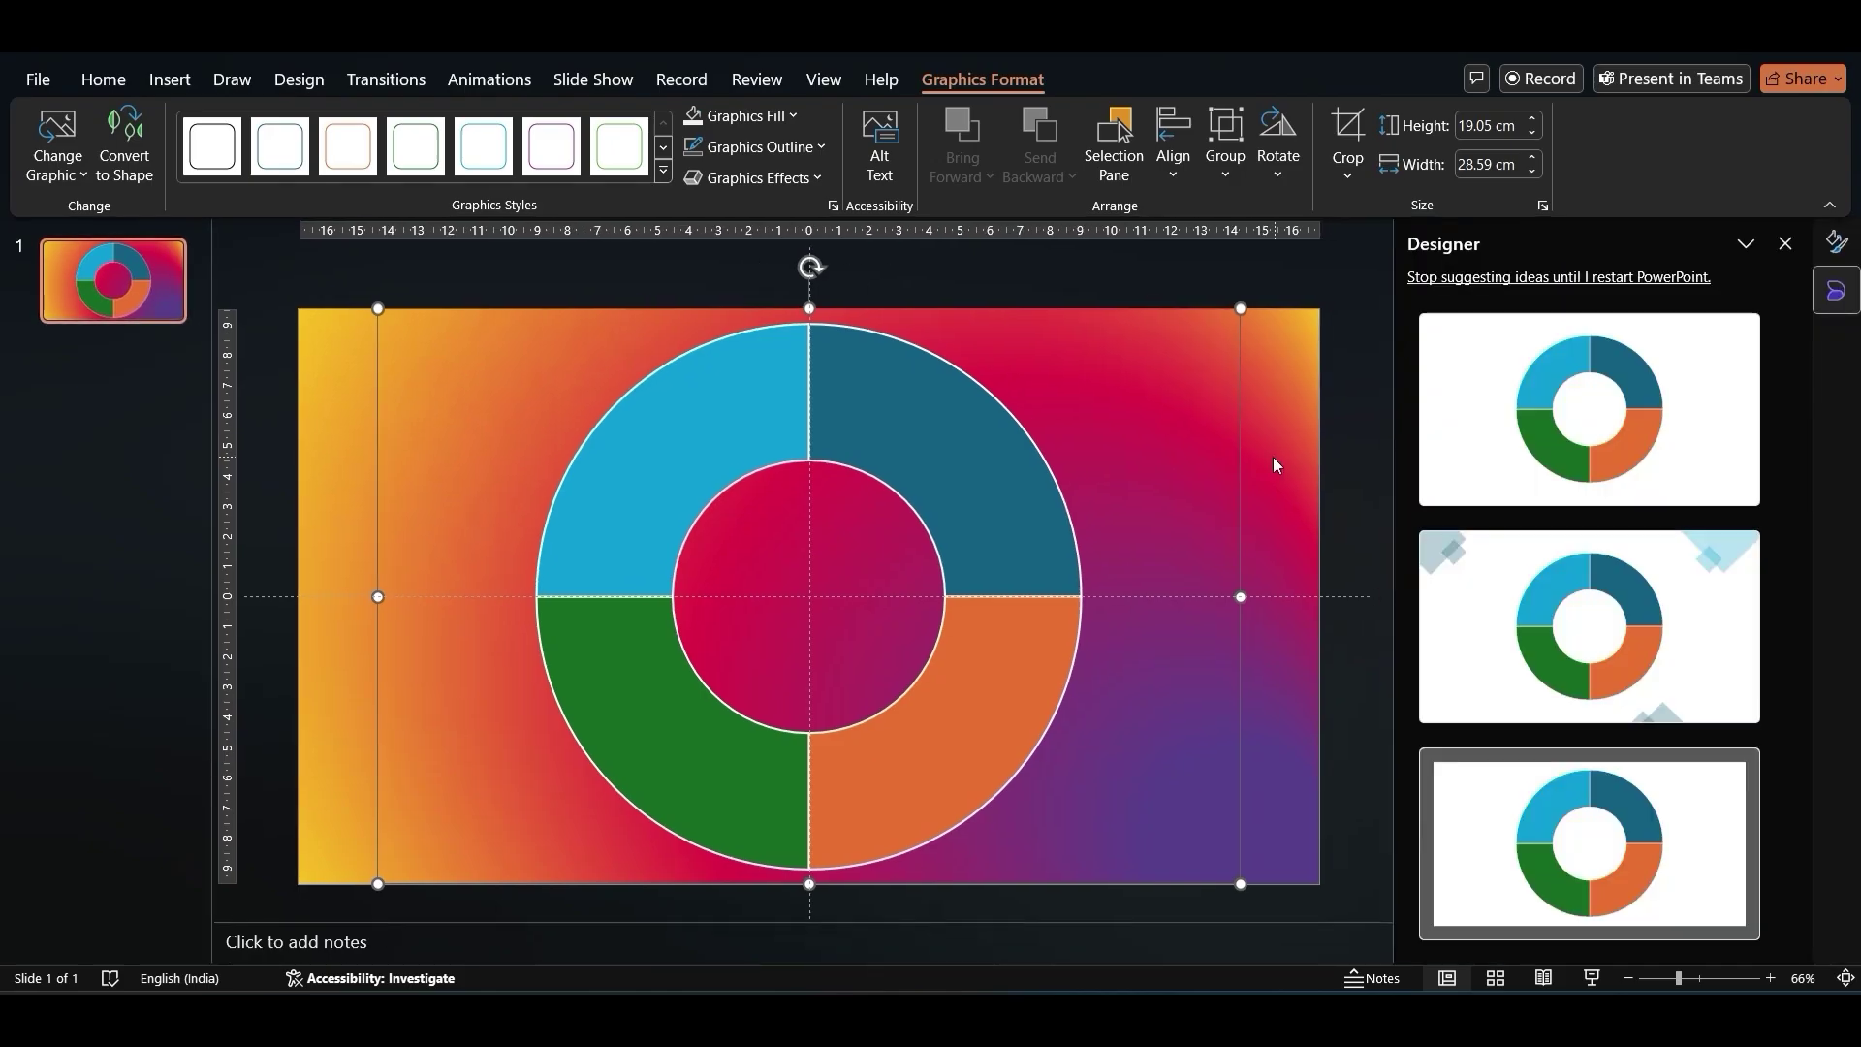
pyautogui.rightClick(1246, 463)
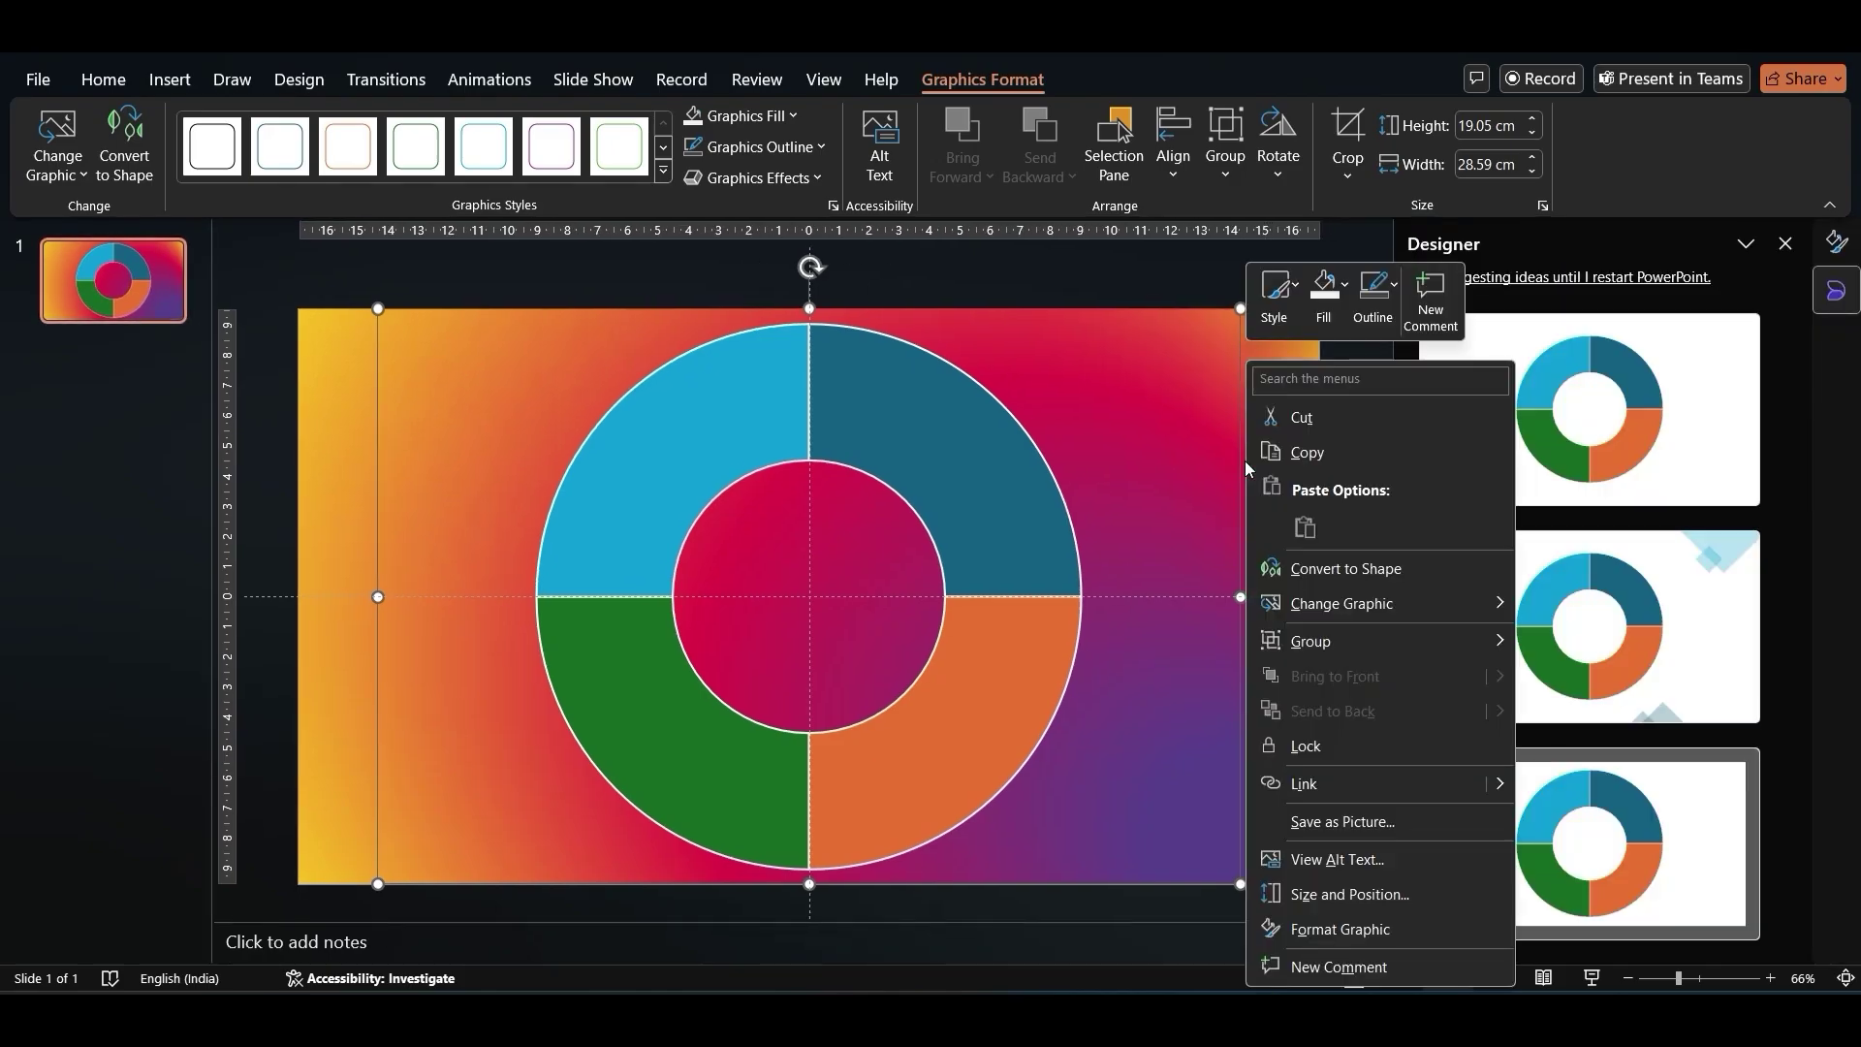
# Convert the graphic to shapes, ungroup it, and shrink the ring by dragging a corner.
pyautogui.click(1320, 570)
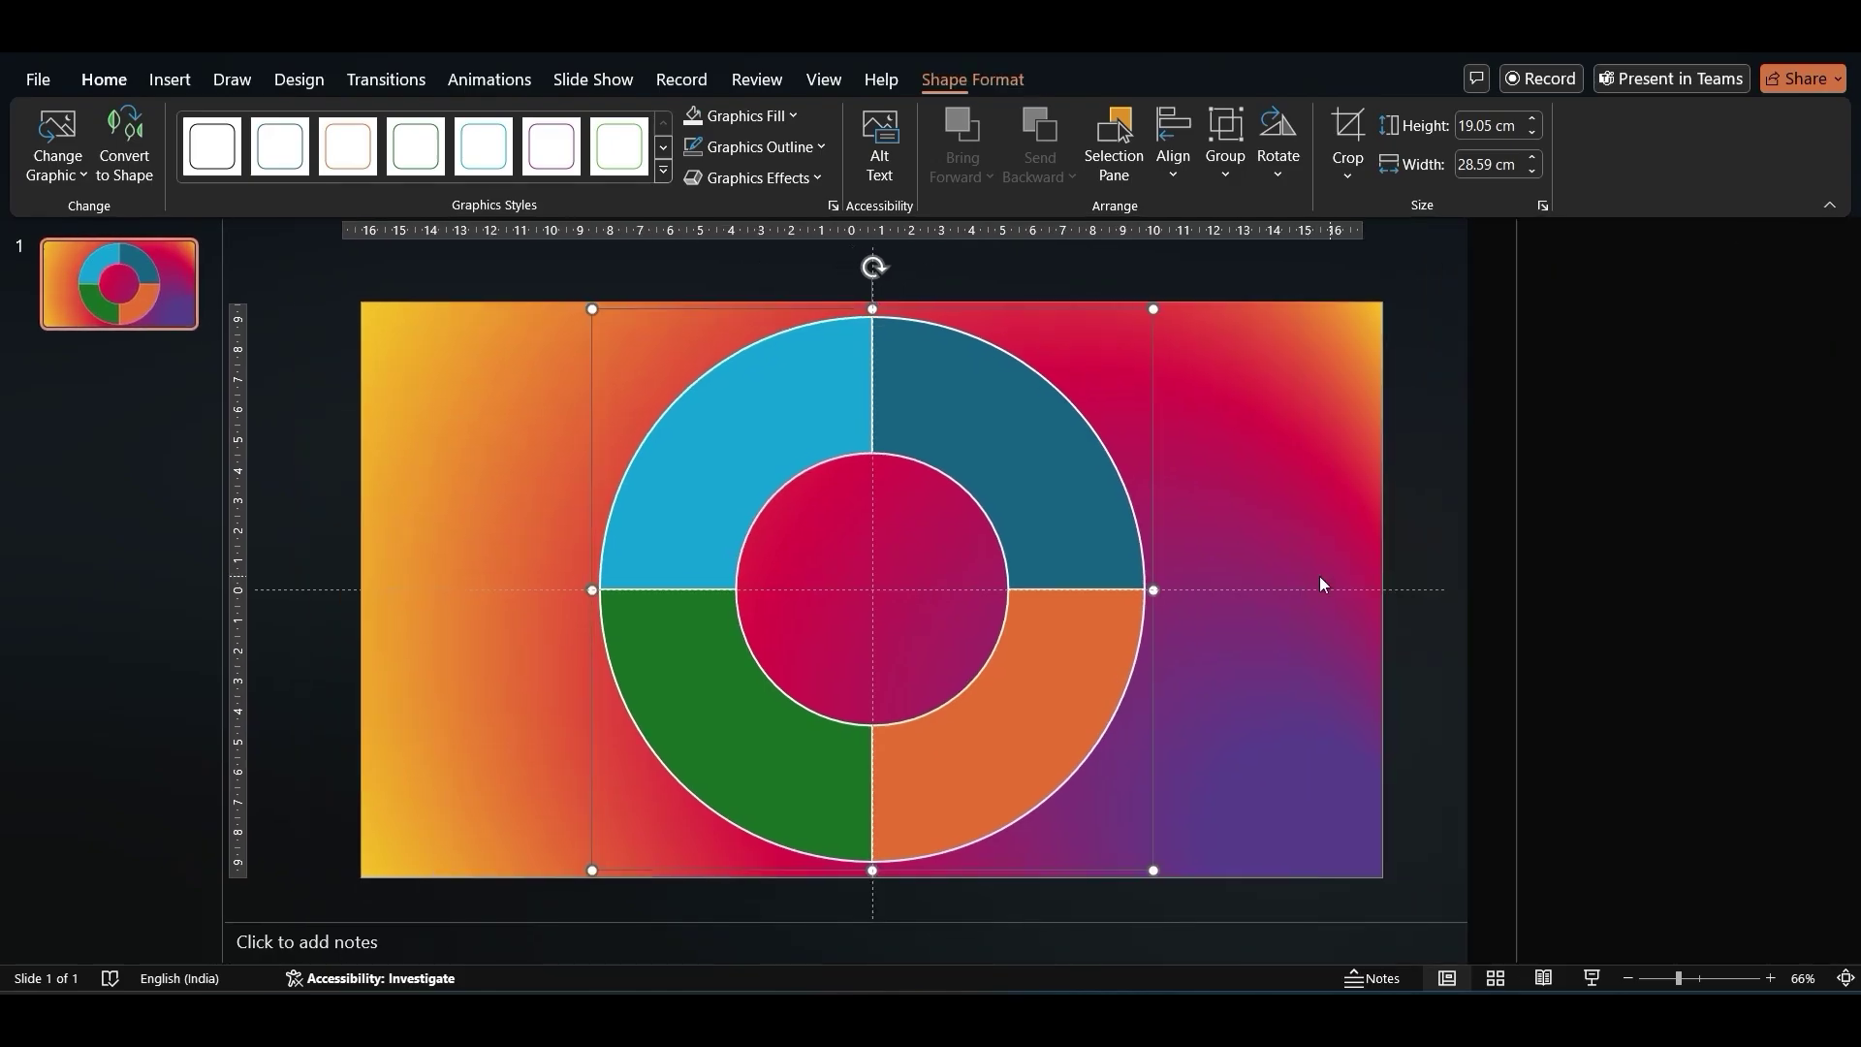
pyautogui.rightClick(1159, 491)
pyautogui.moveTo(1348, 654)
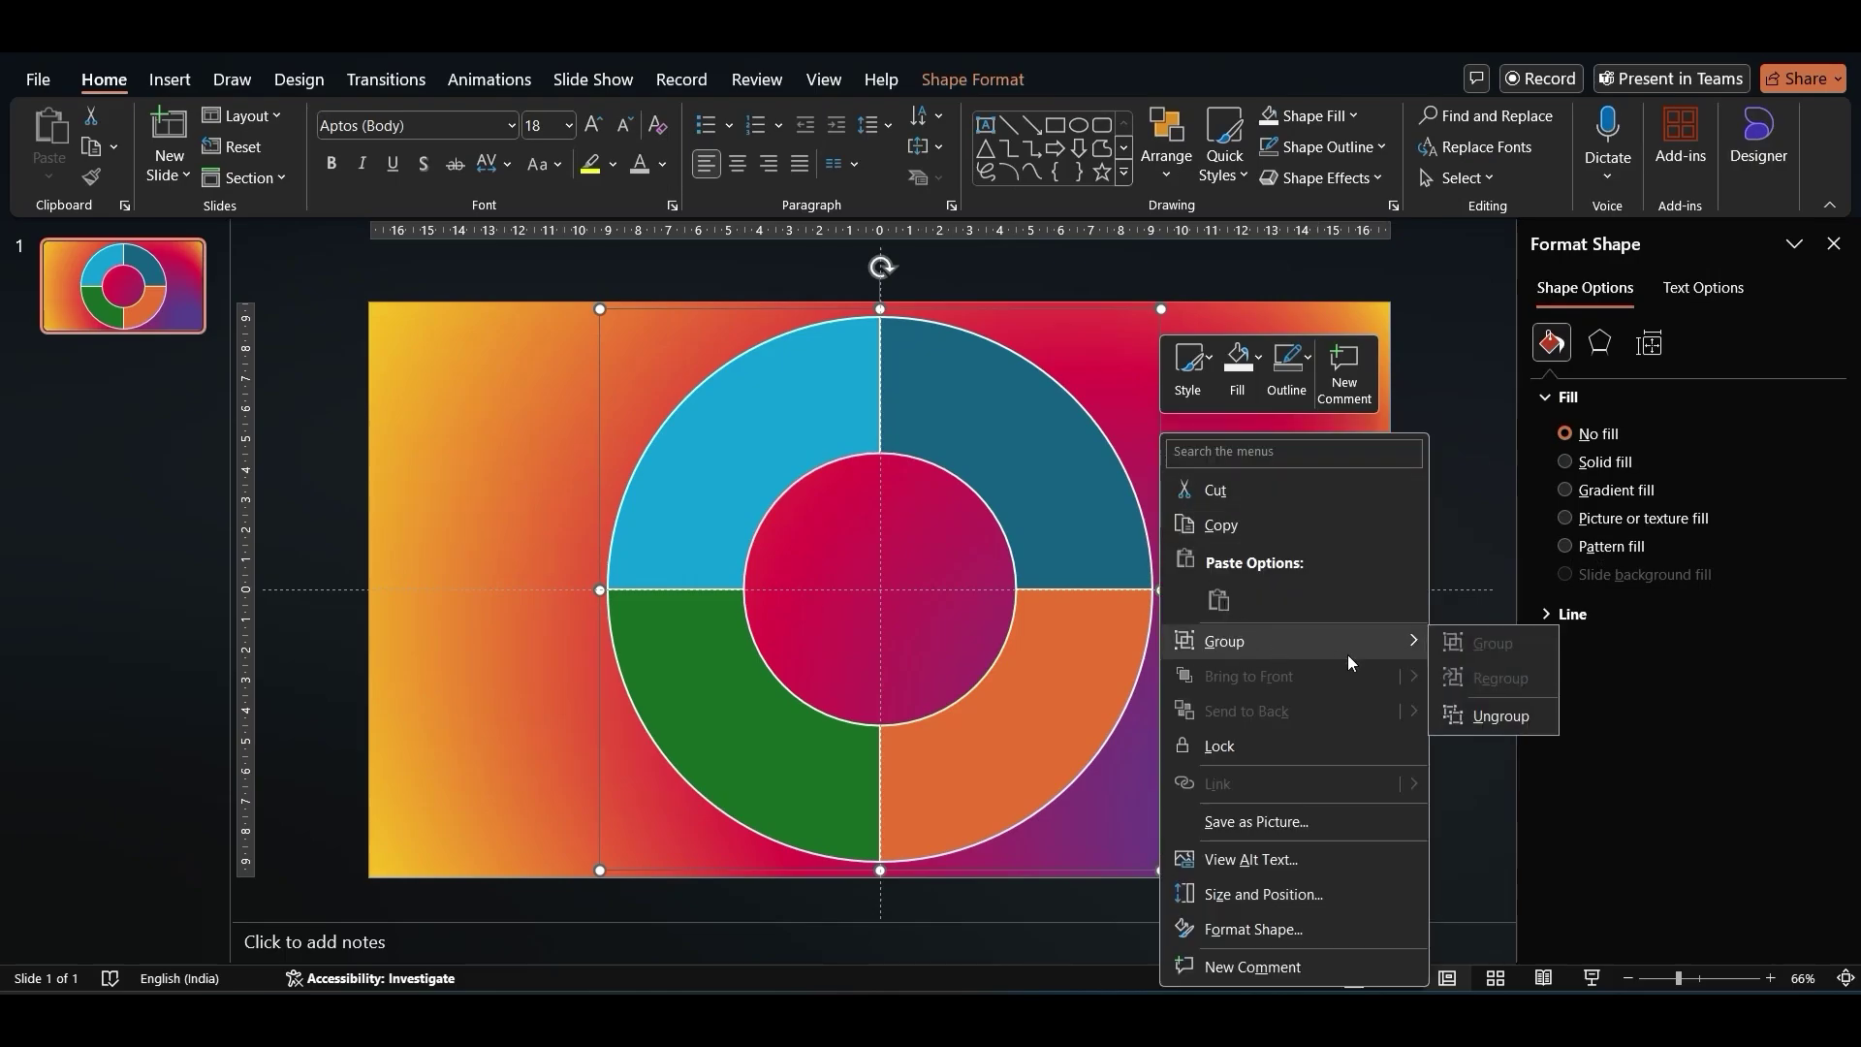
pyautogui.click(1486, 719)
pyautogui.click(1157, 330)
pyautogui.moveTo(1141, 321); pyautogui.dragTo(813, 653)
# Move the ring left, size it to 7.75 × 7.75 cm, and nudge it onto the guide.
pyautogui.moveTo(756, 780); pyautogui.dragTo(535, 613)
pyautogui.click(973, 79)
pyautogui.click(1534, 125)
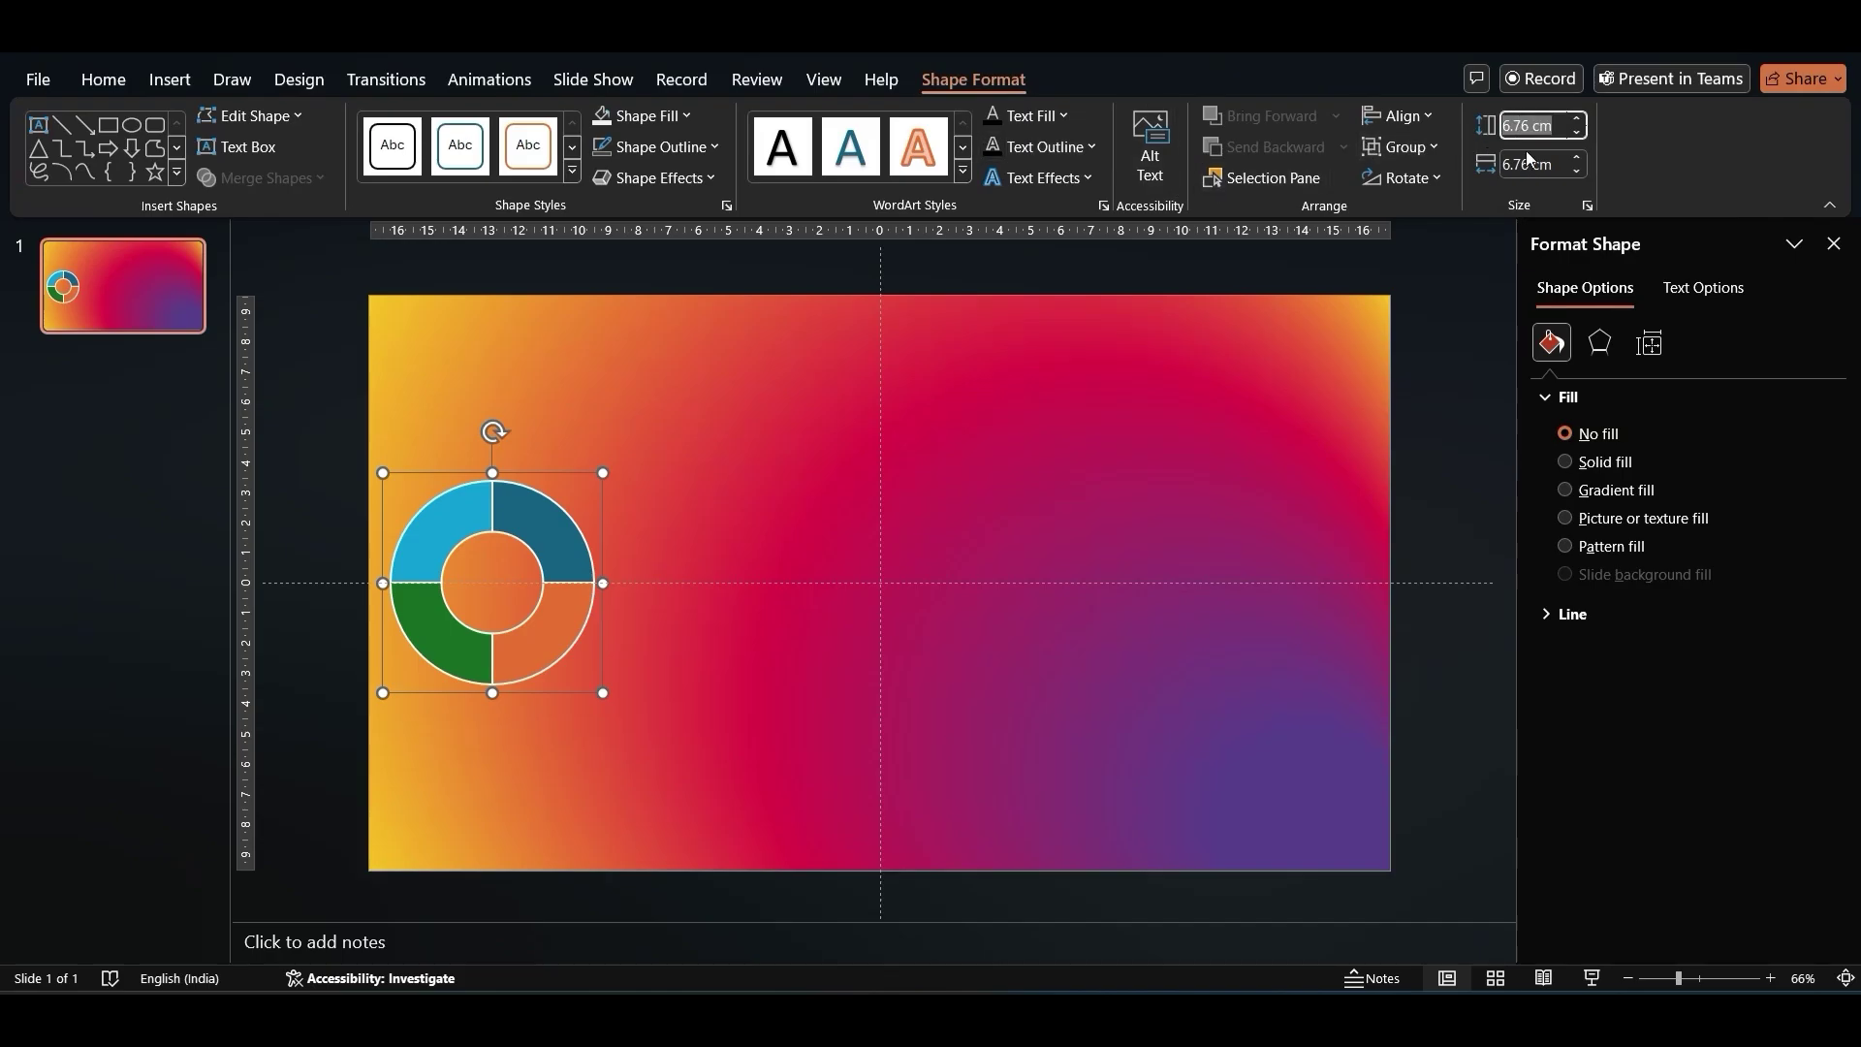
pyautogui.write('7.75')
pyautogui.press('Return')
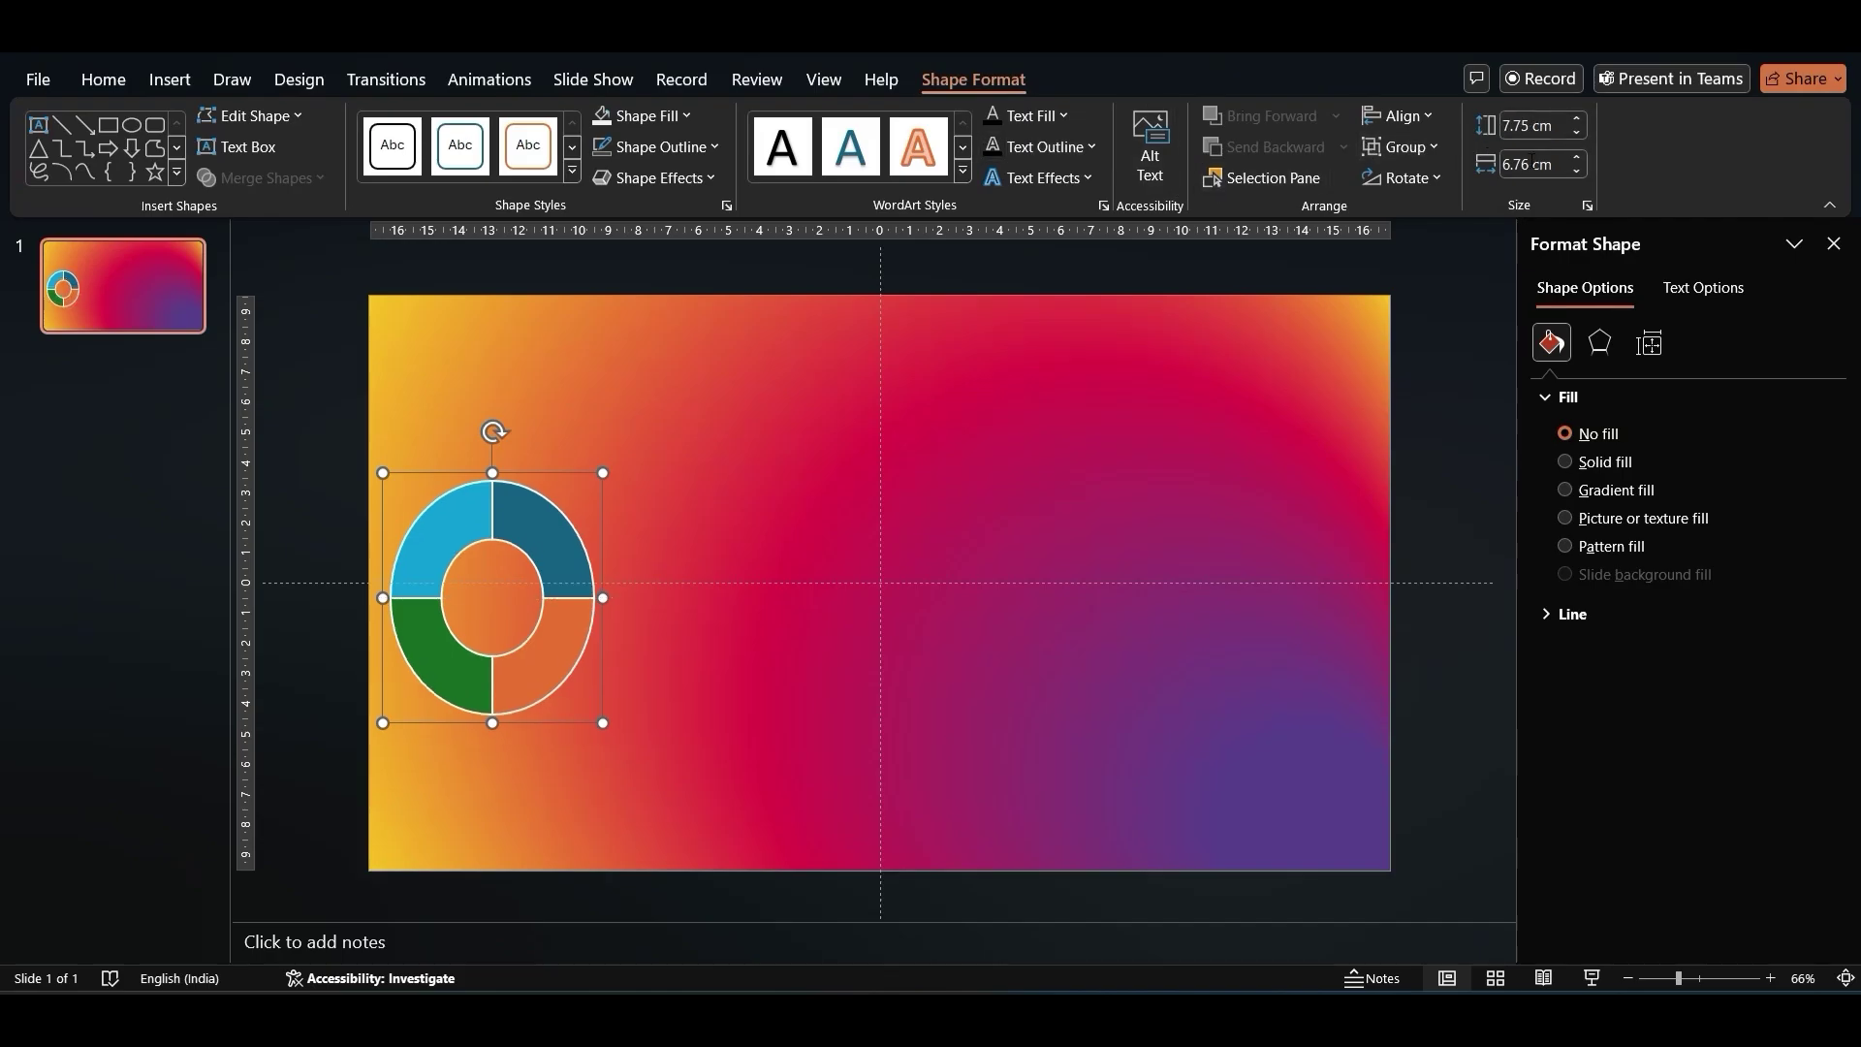
pyautogui.click(1562, 167)
pyautogui.write('7.75')
pyautogui.press('Return')
pyautogui.press('Up')
pyautogui.press('Up')
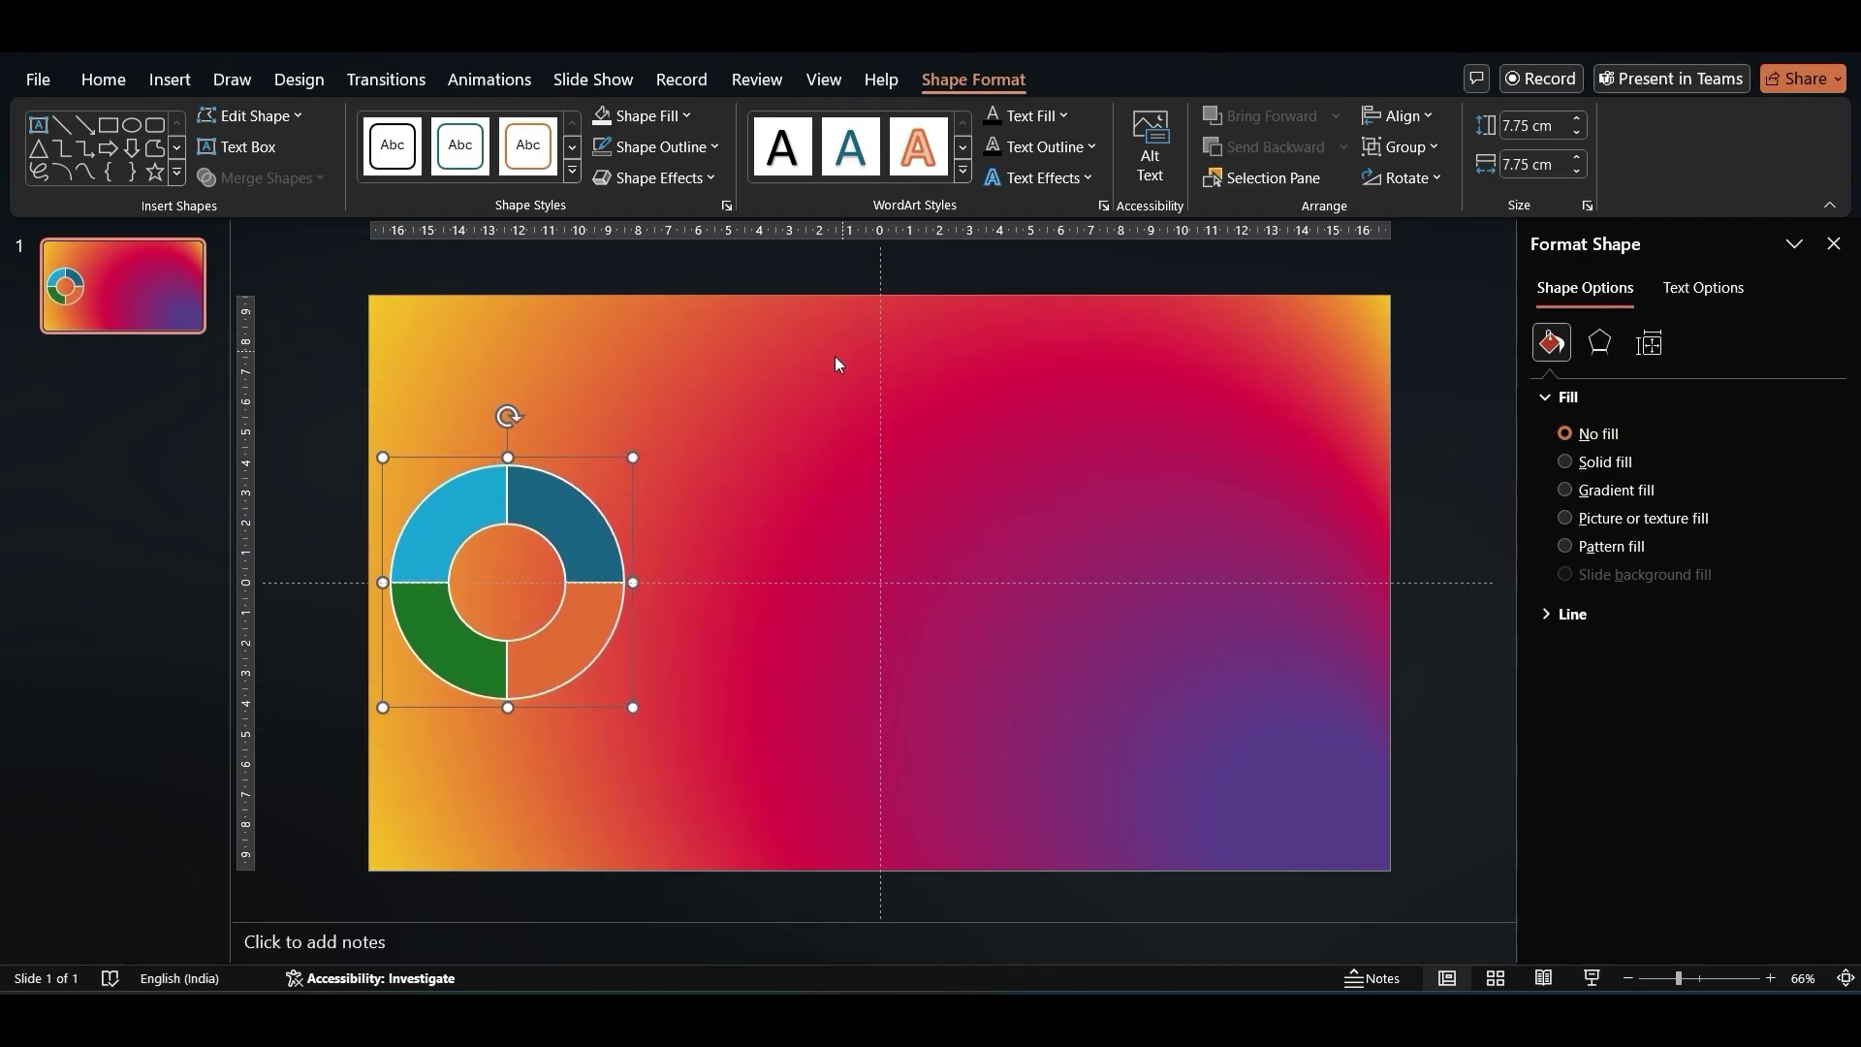
pyautogui.hotkey('ctrl', 'Down')
pyautogui.rightClick(587, 452)
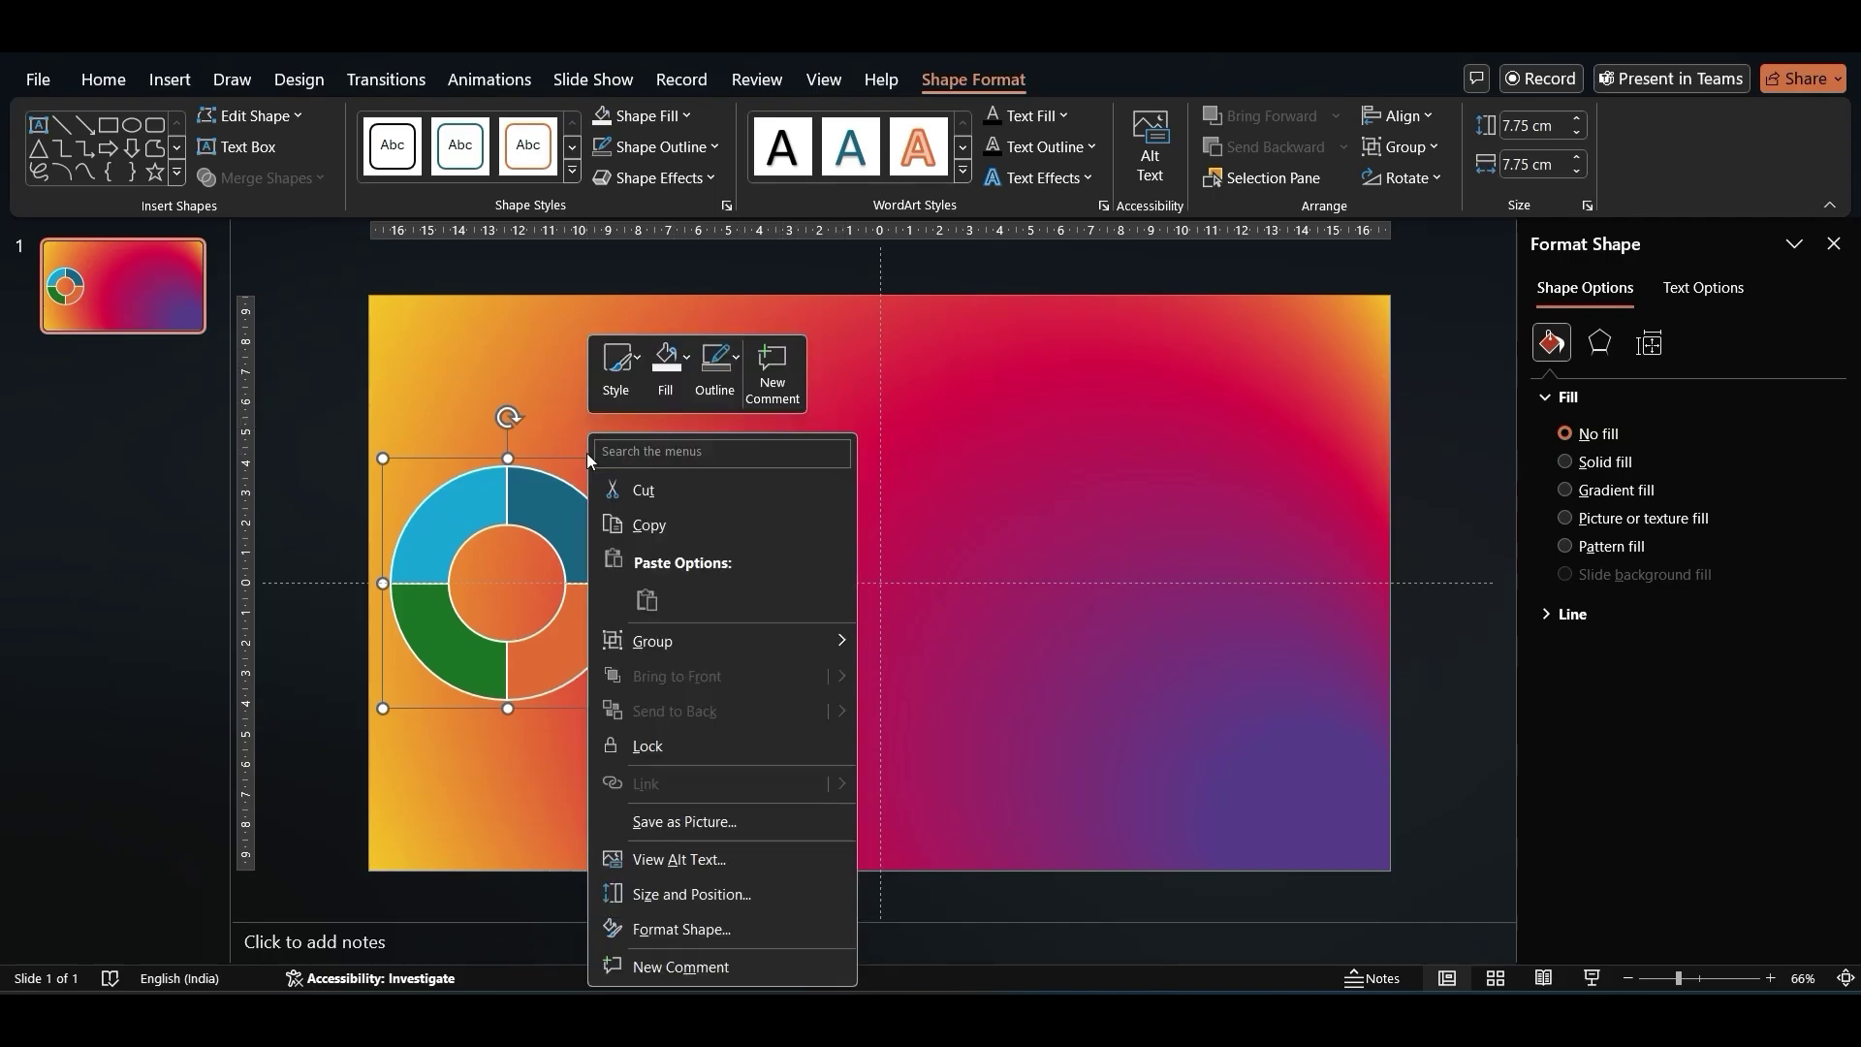
# Ungroup the ring segments, fill them with the slide background, and apply an inner shadow.
pyautogui.moveTo(722, 640)
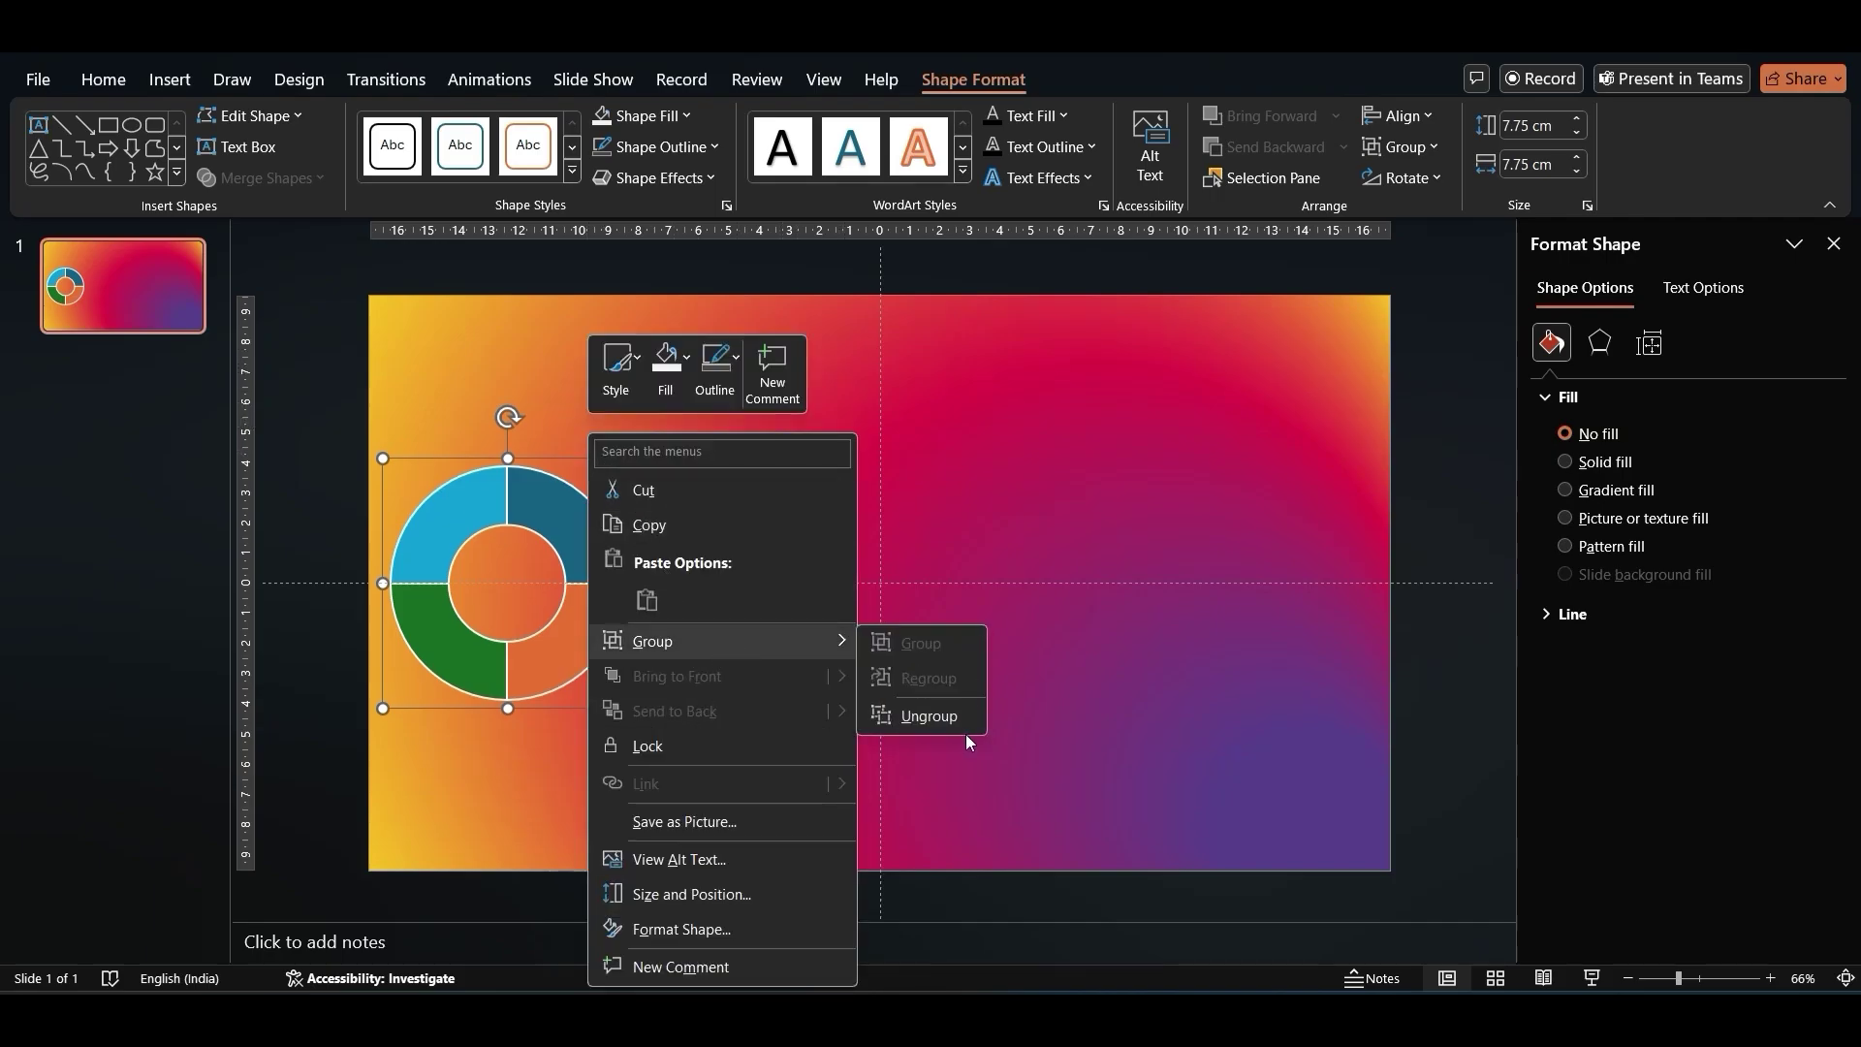
pyautogui.click(952, 722)
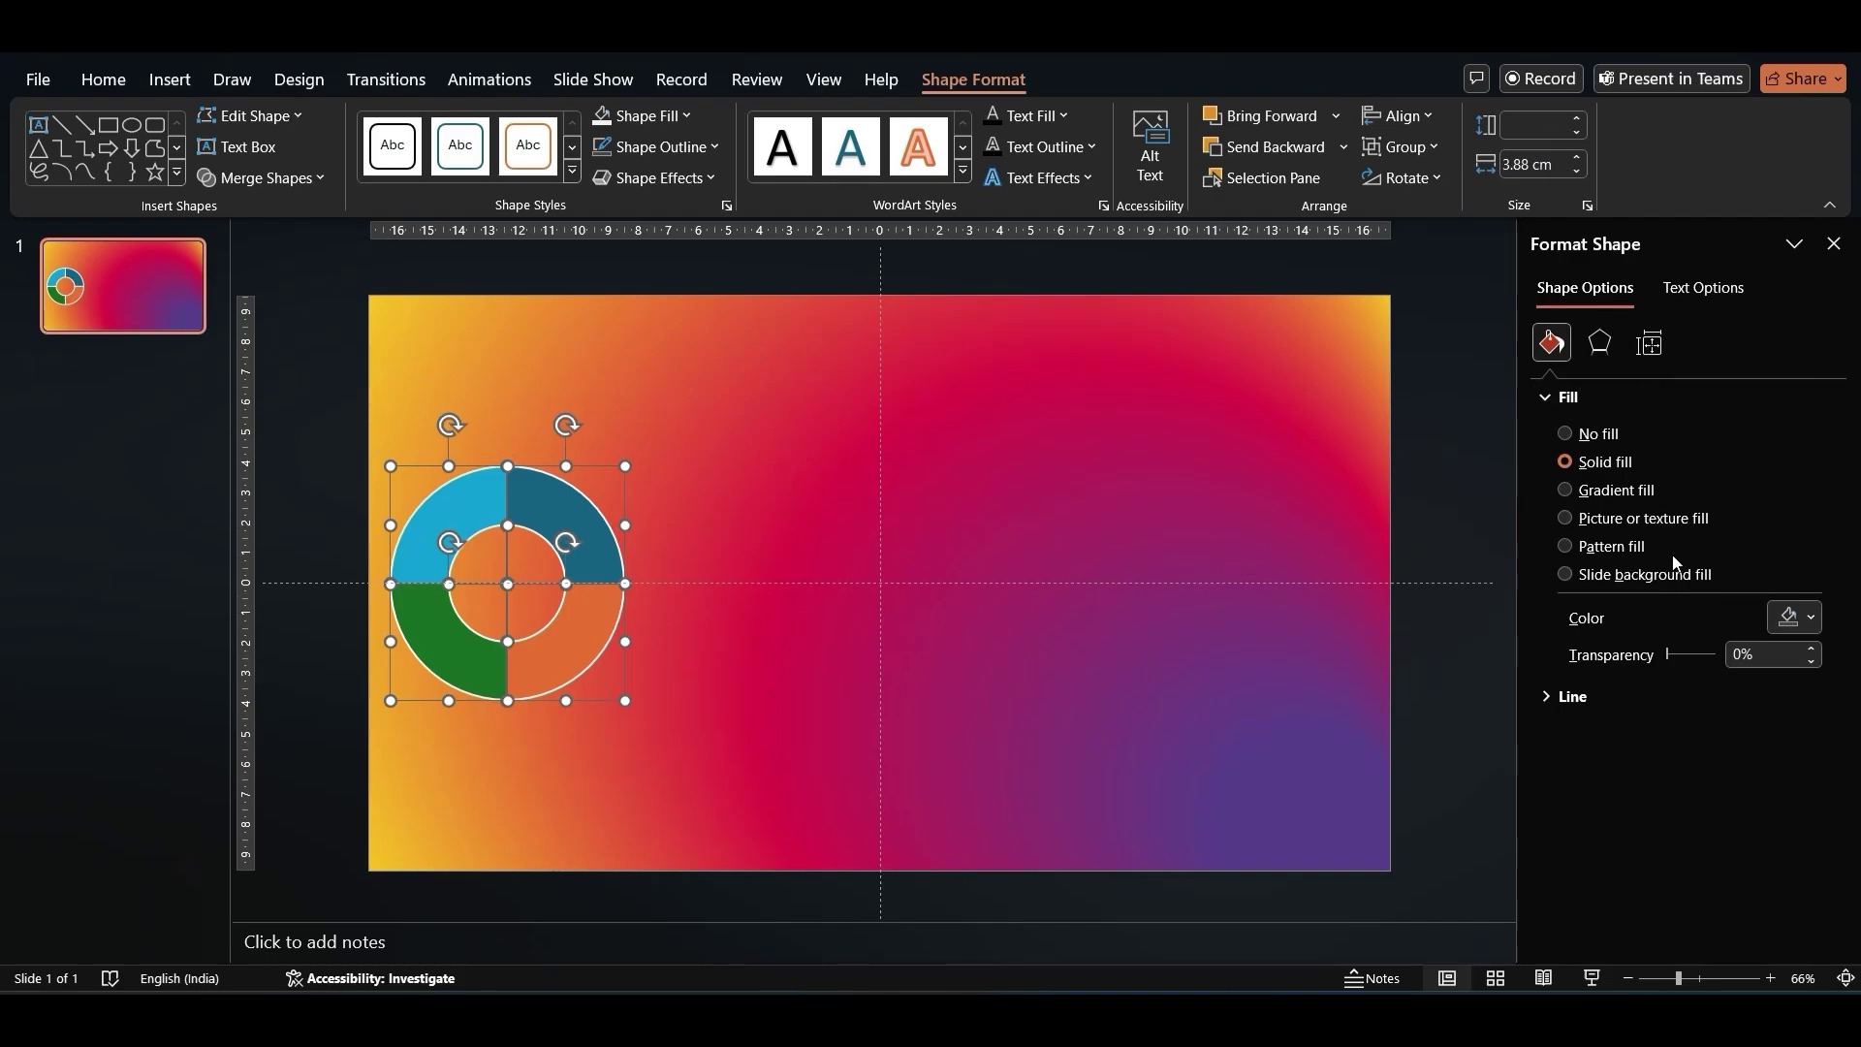
pyautogui.click(1666, 581)
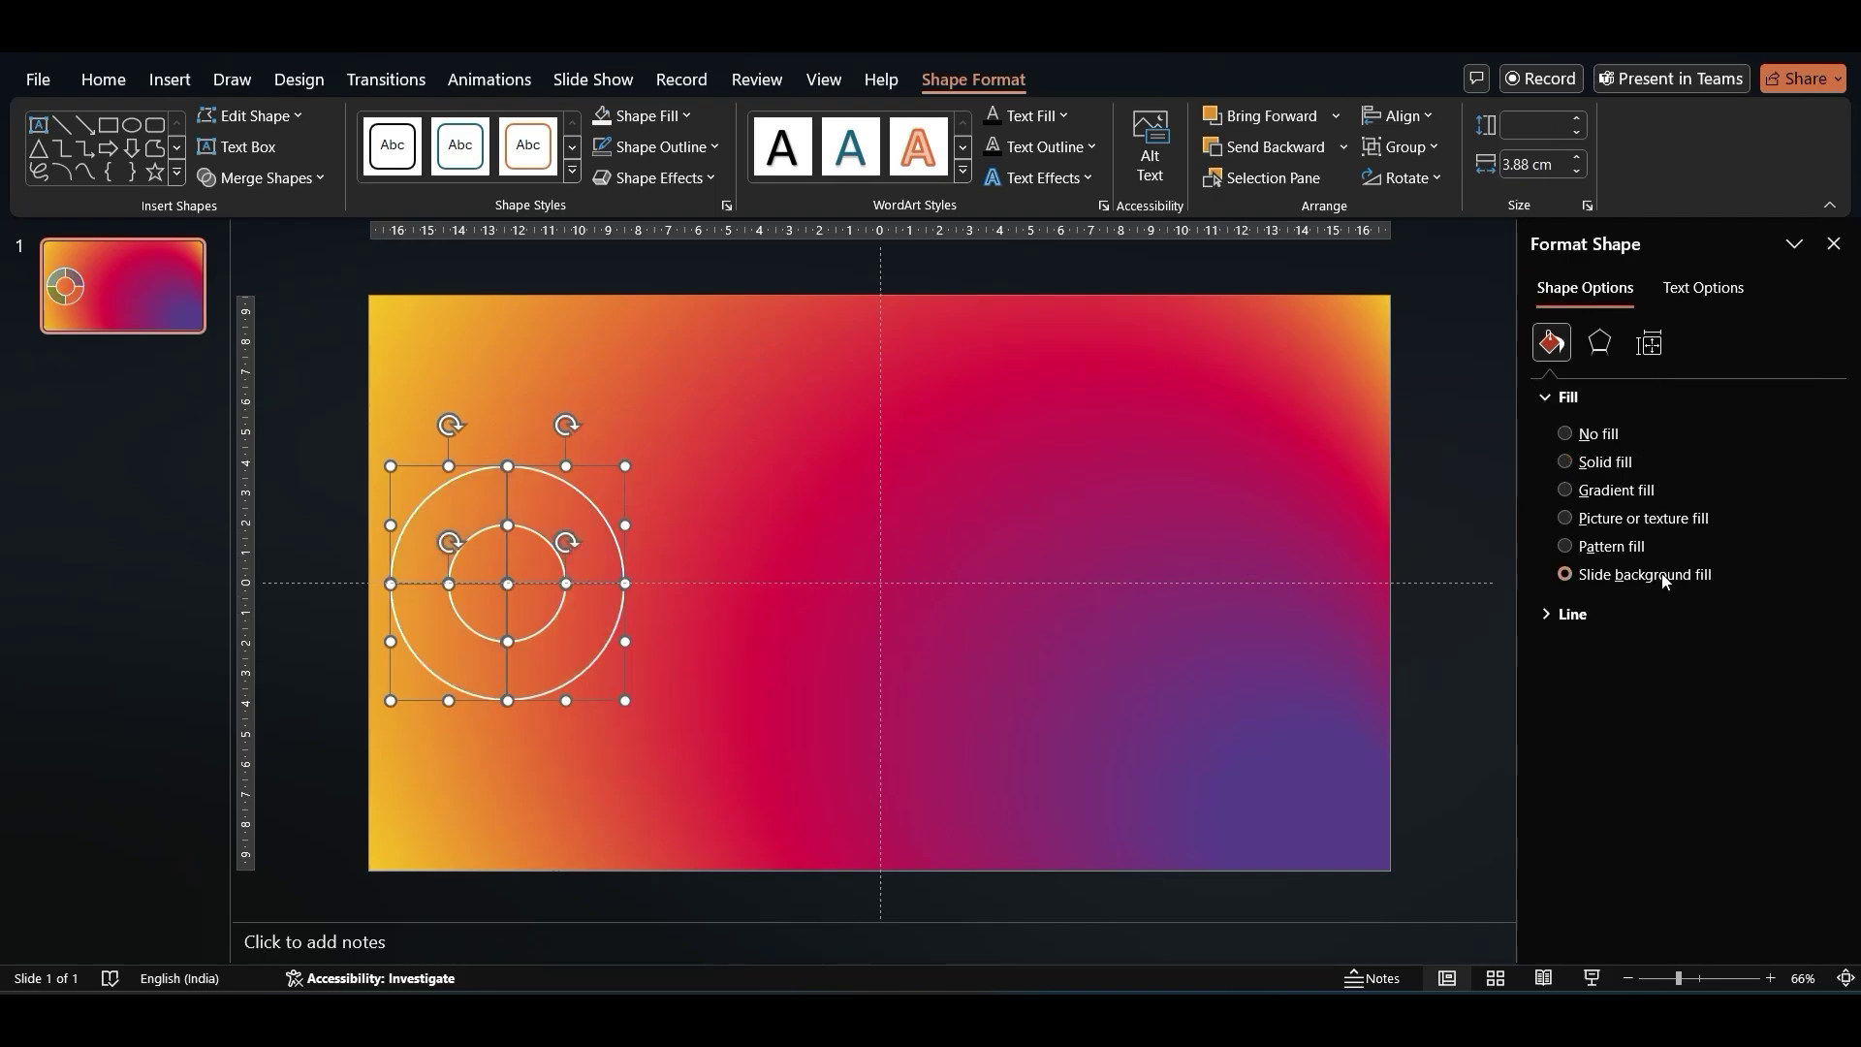
pyautogui.click(1600, 343)
pyautogui.click(1794, 430)
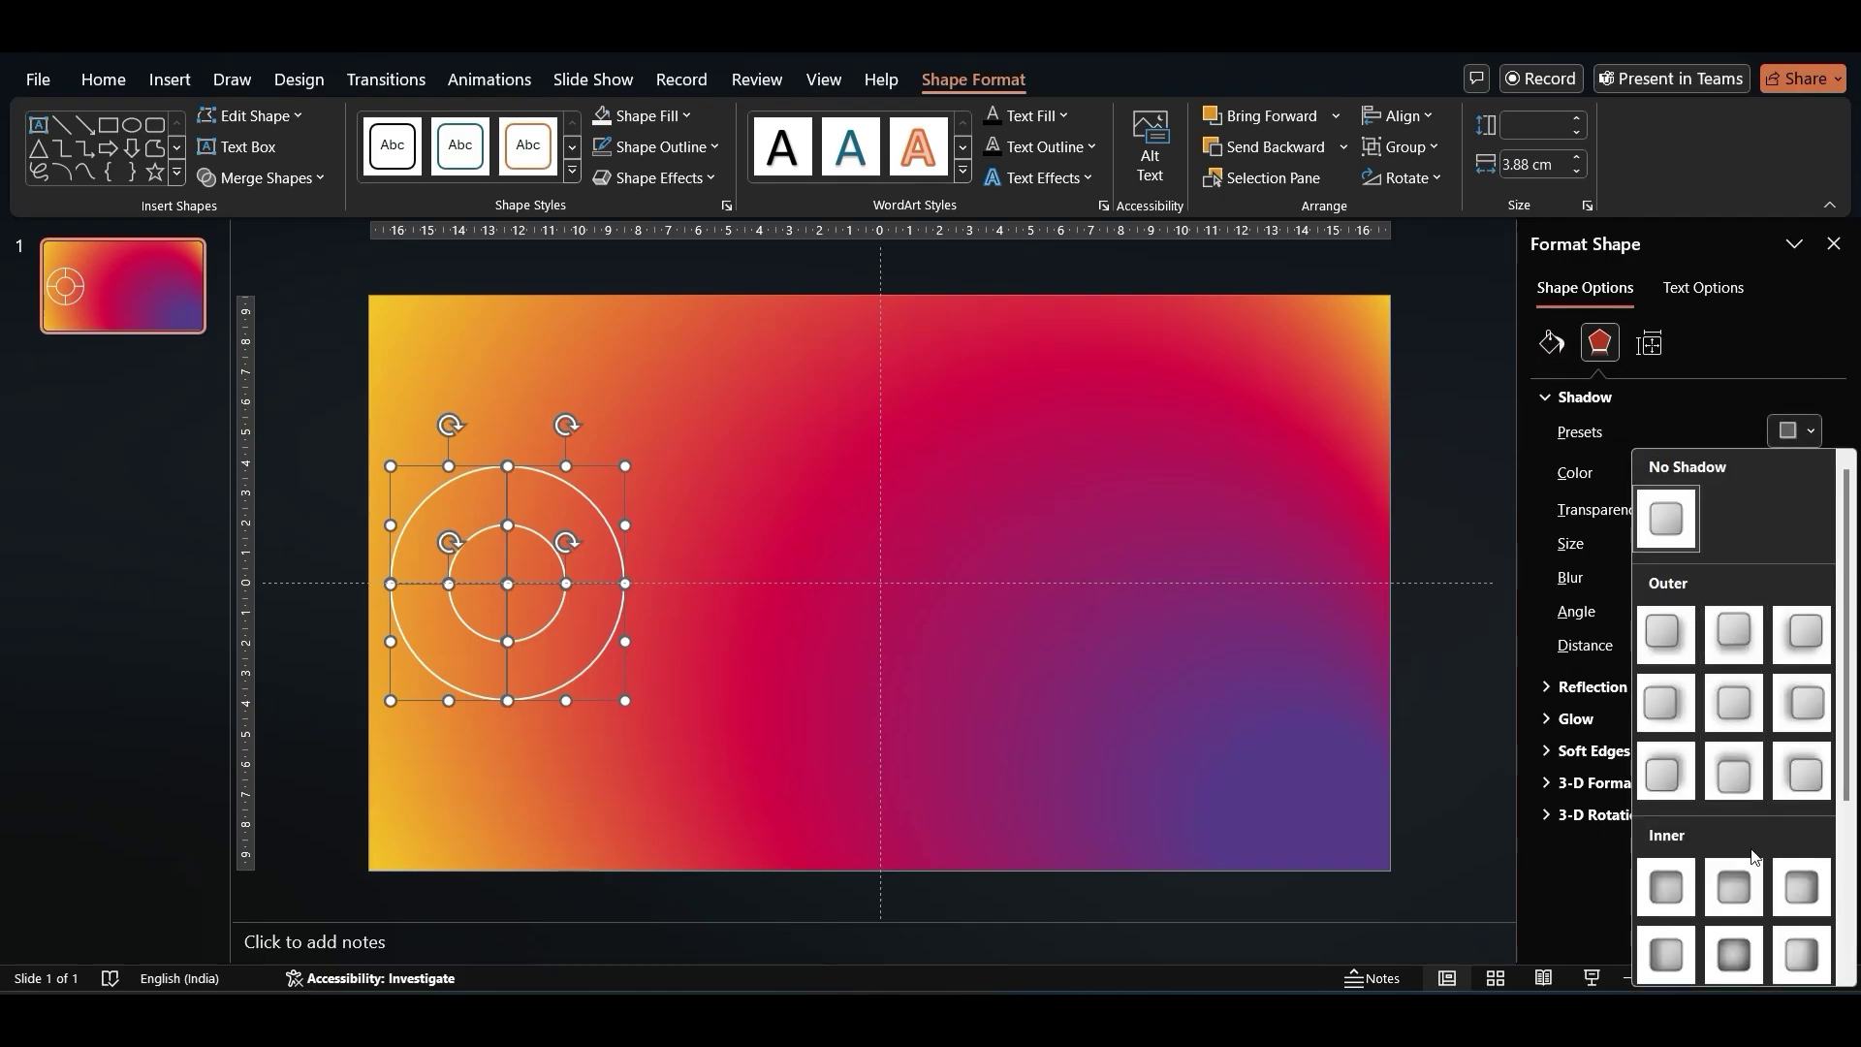
pyautogui.click(1756, 956)
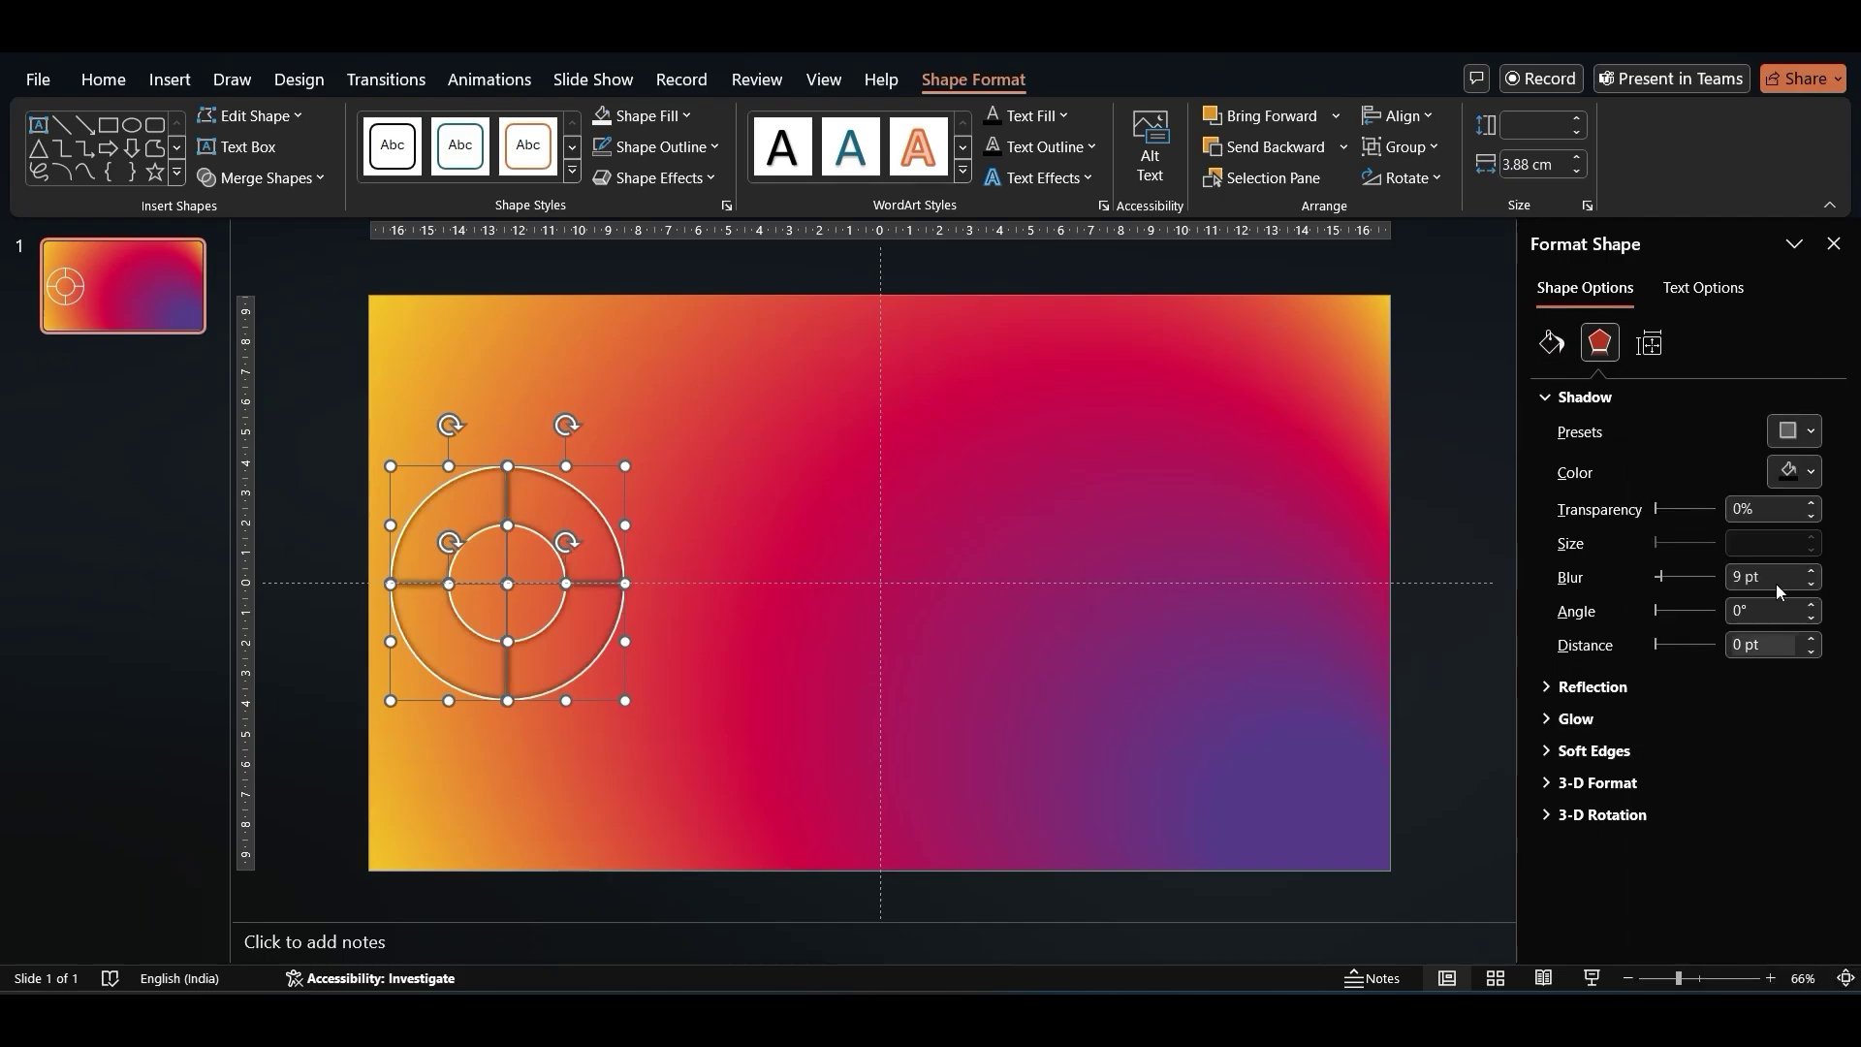
# Make the ring's shadow white with 15 pt blur and 6 pt distance.
pyautogui.click(1805, 479)
pyautogui.click(1672, 586)
pyautogui.click(1746, 578)
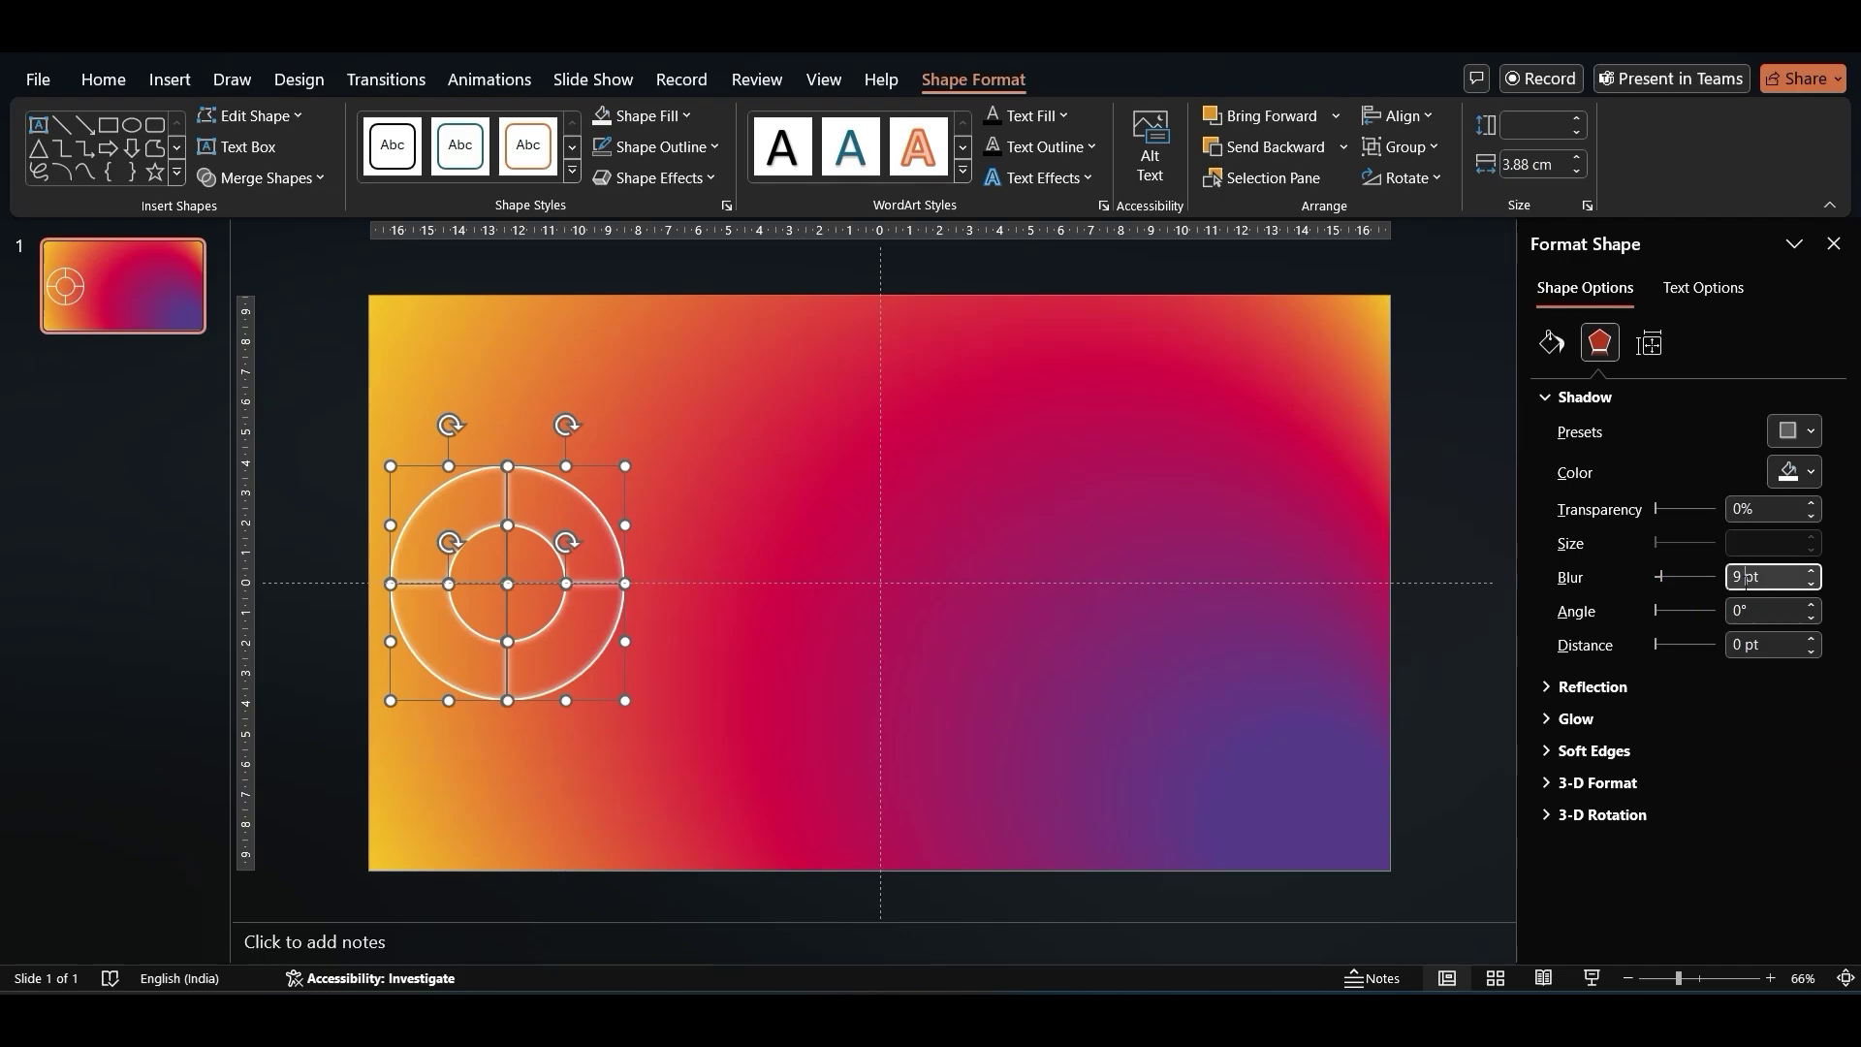
pyautogui.press('BackSpace')
pyautogui.write('15')
pyautogui.press('Return')
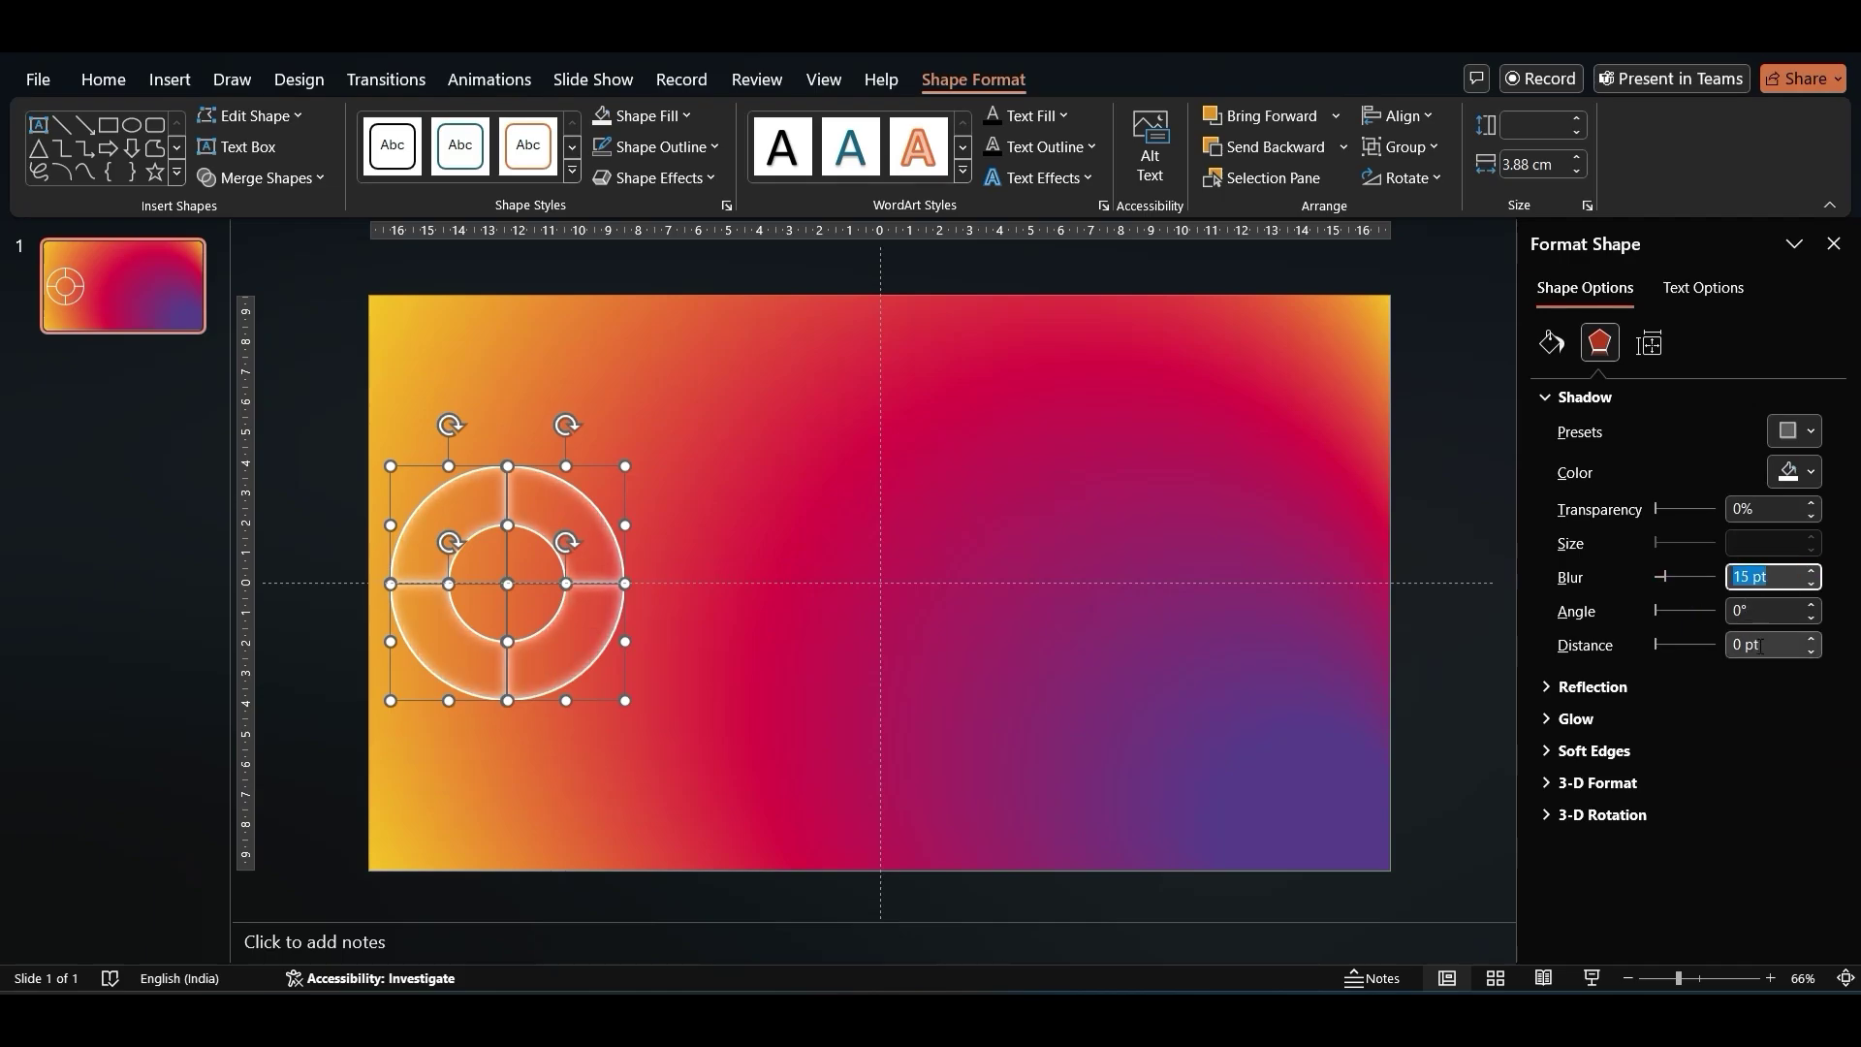
pyautogui.click(1761, 645)
pyautogui.press('Up')
pyautogui.press('Up')
pyautogui.press('Up')
pyautogui.press('Up')
pyautogui.press('Up')
pyautogui.press('Up')
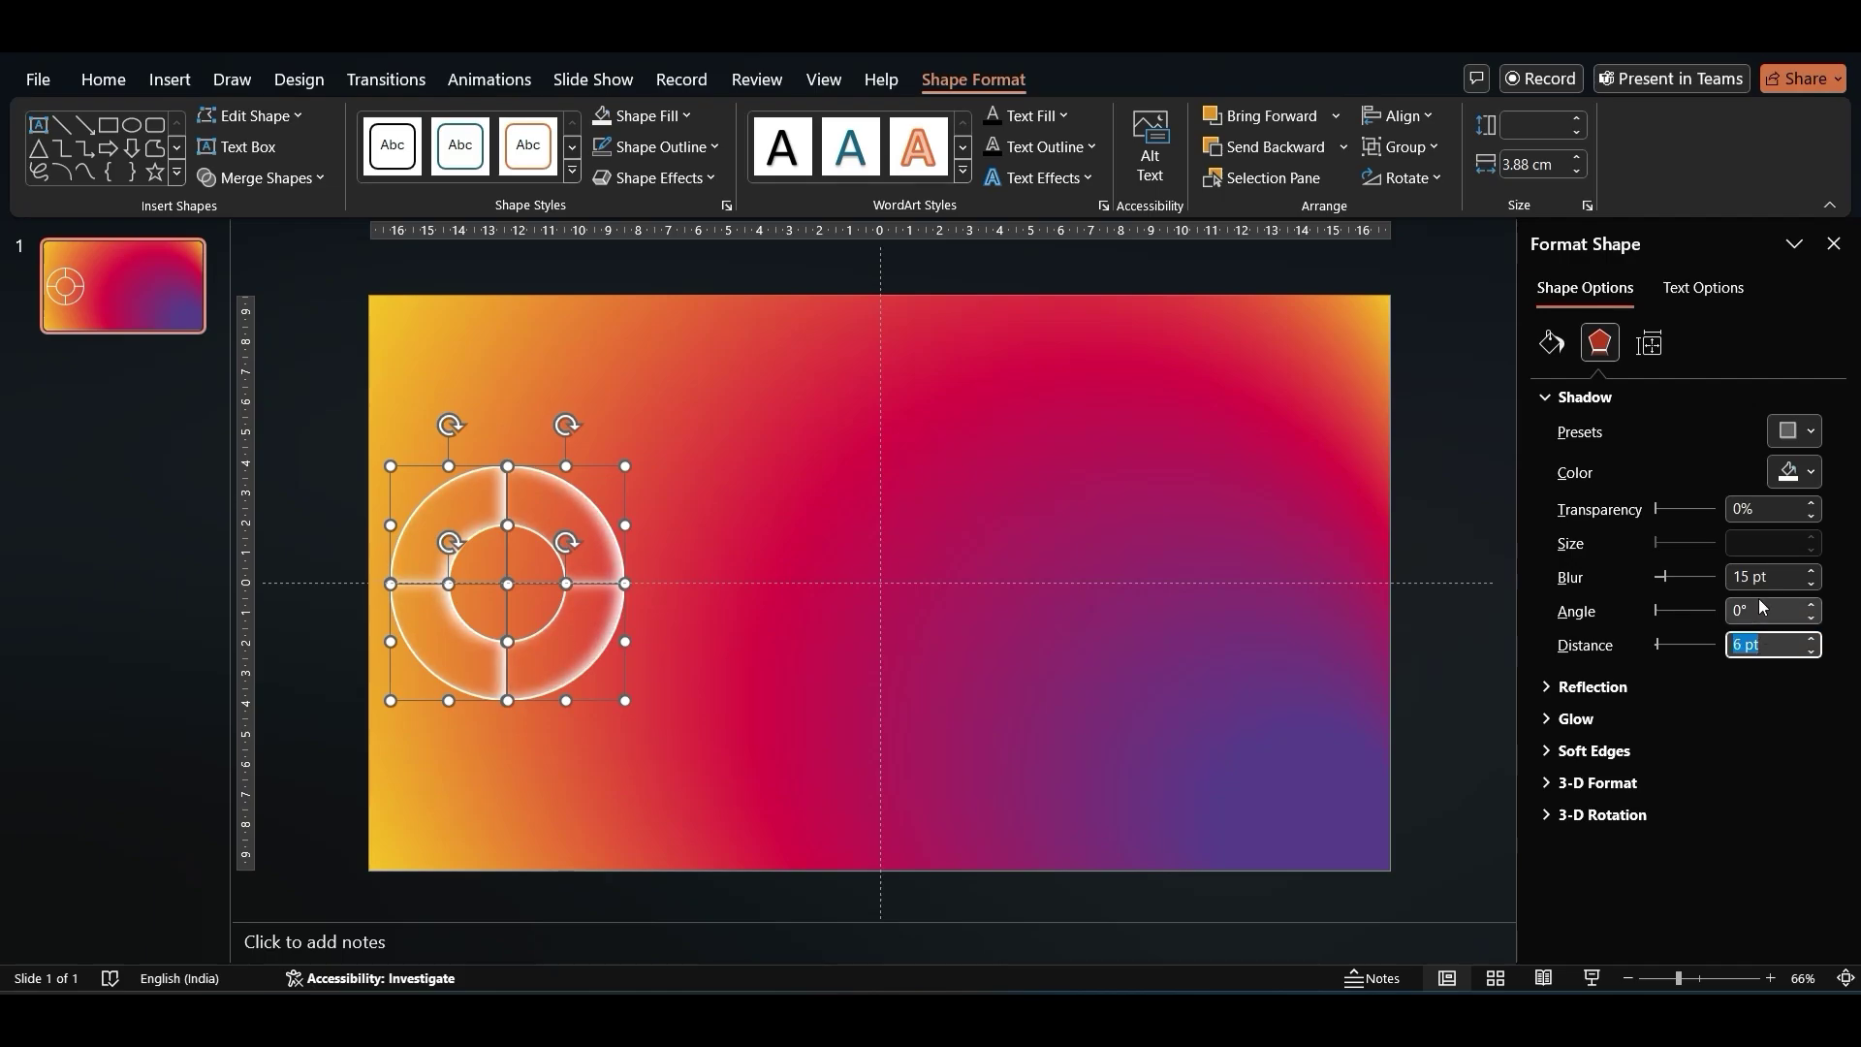
pyautogui.click(942, 546)
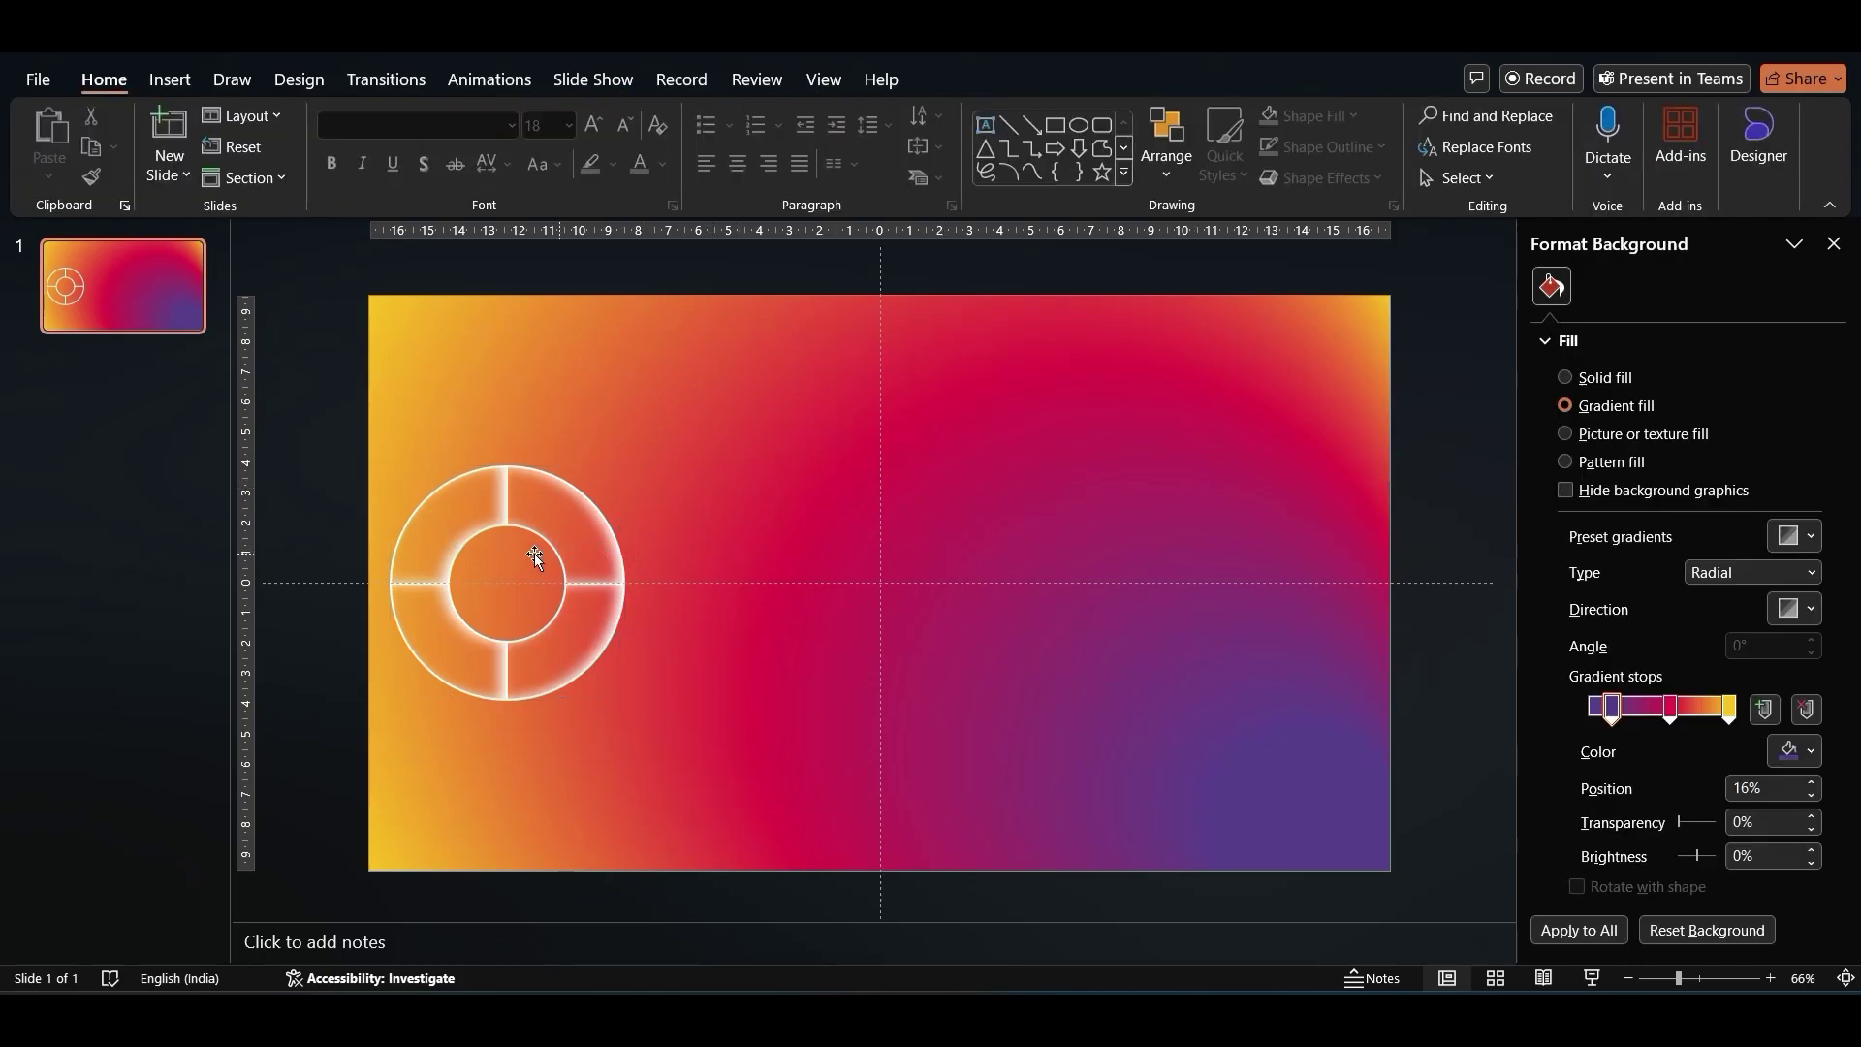
# Draw an oval and size it to a 3.15 × 3.15 cm circle.
pyautogui.click(172, 81)
pyautogui.click(471, 146)
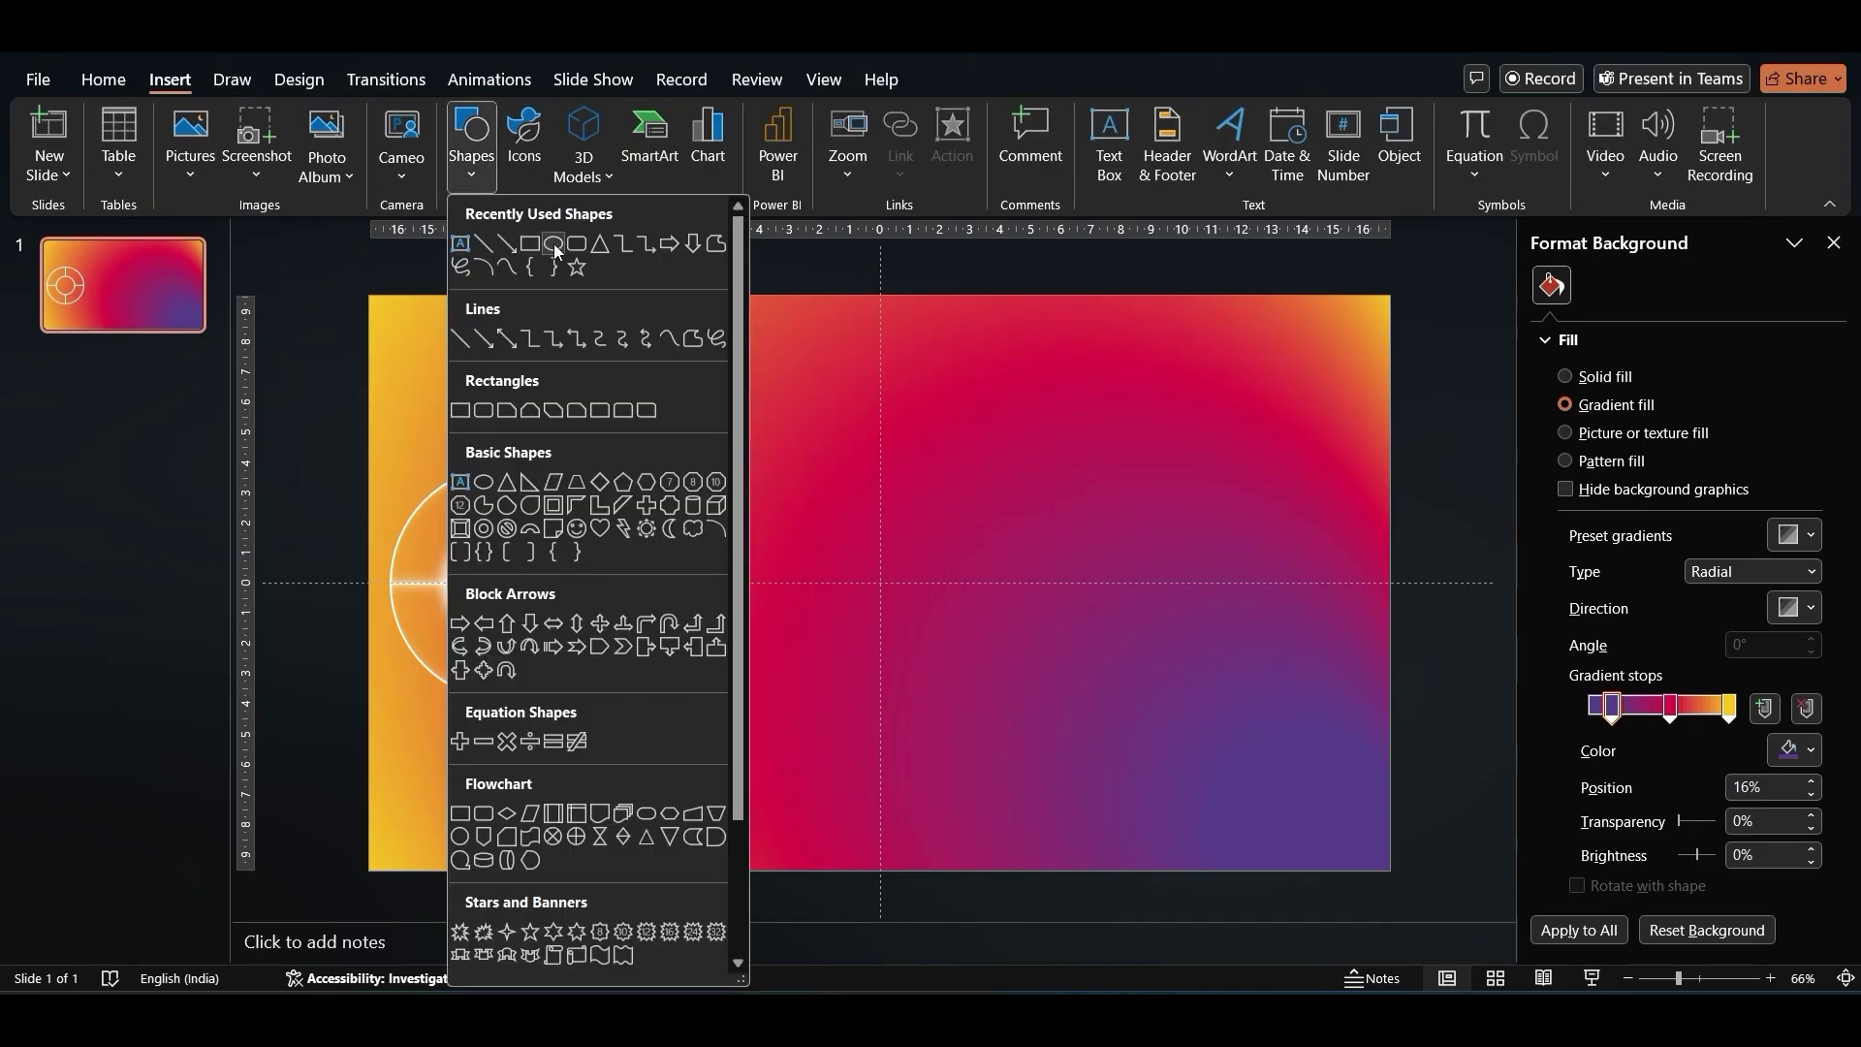
pyautogui.click(554, 242)
pyautogui.moveTo(854, 512); pyautogui.dragTo(975, 638)
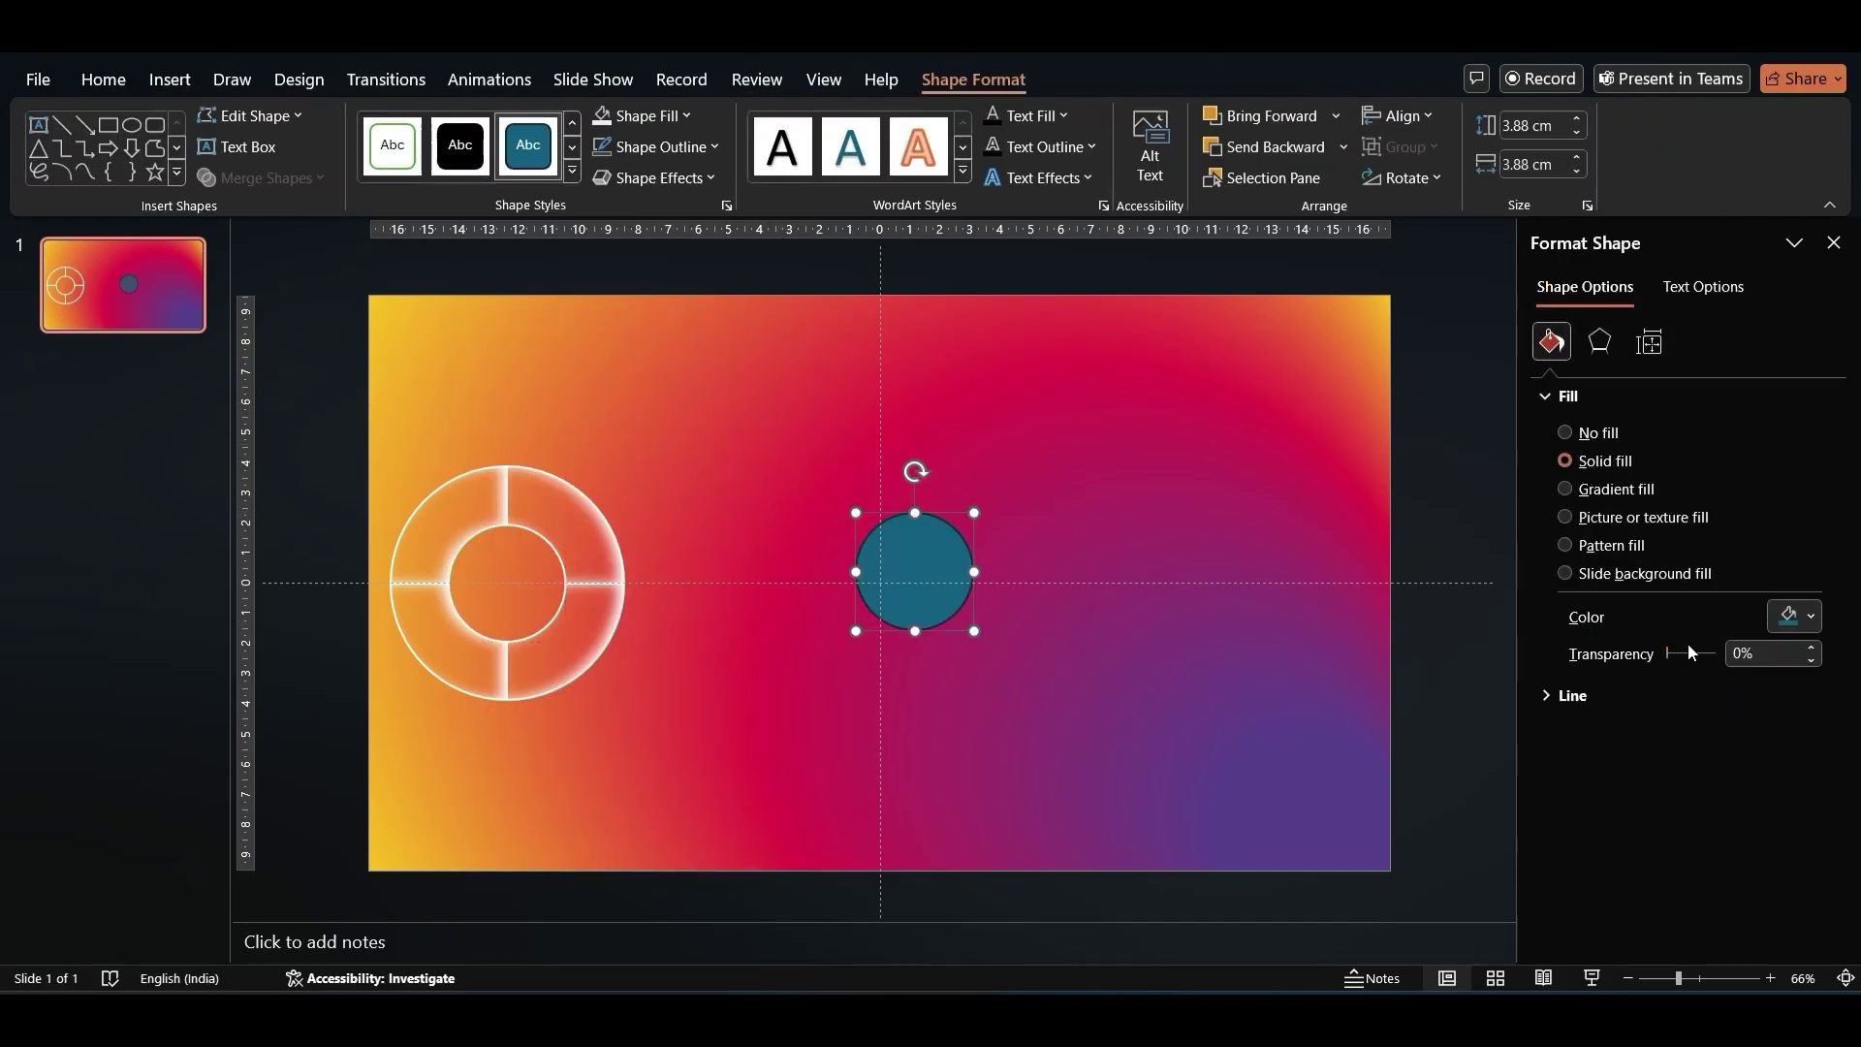
pyautogui.click(1530, 126)
pyautogui.write('3.15')
pyautogui.press('Tab')
pyautogui.write('3.15')
pyautogui.press('Return')
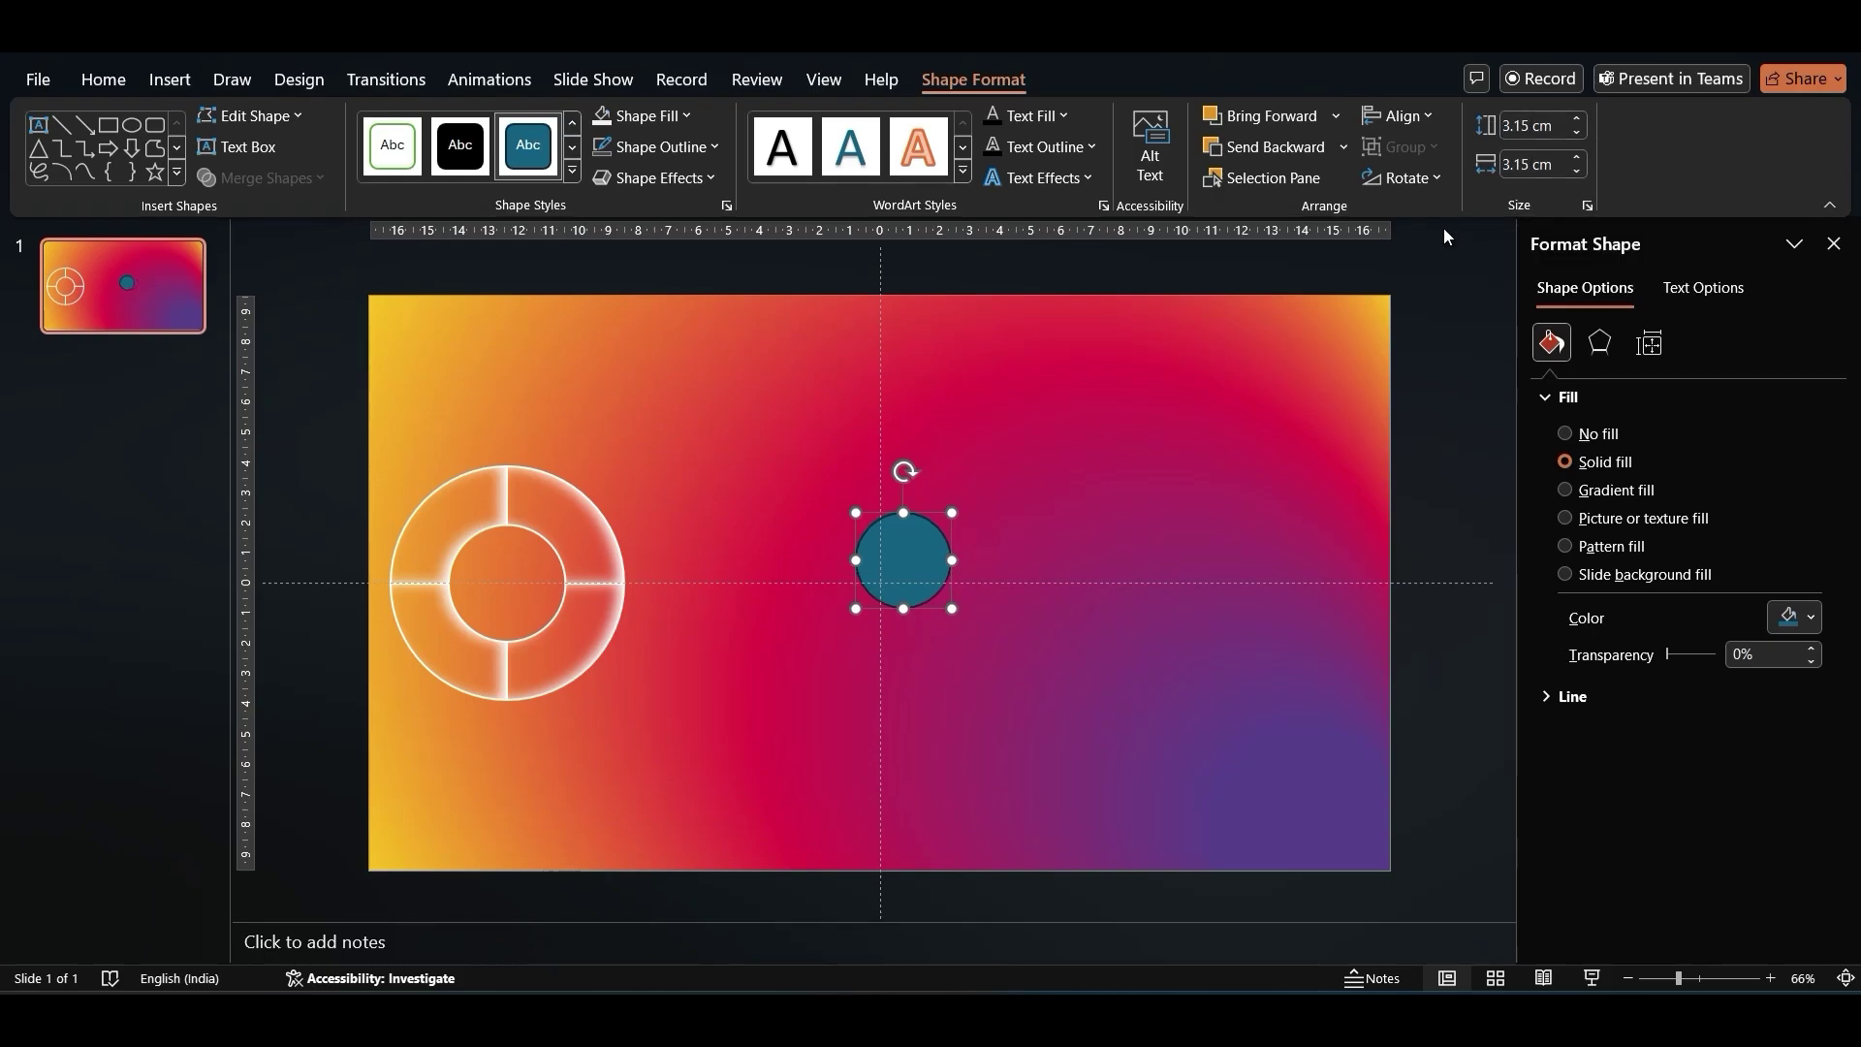
# Give the circle a white outline, slide background fill, and white inner shadow with 24 pt blur.
pyautogui.click(646, 149)
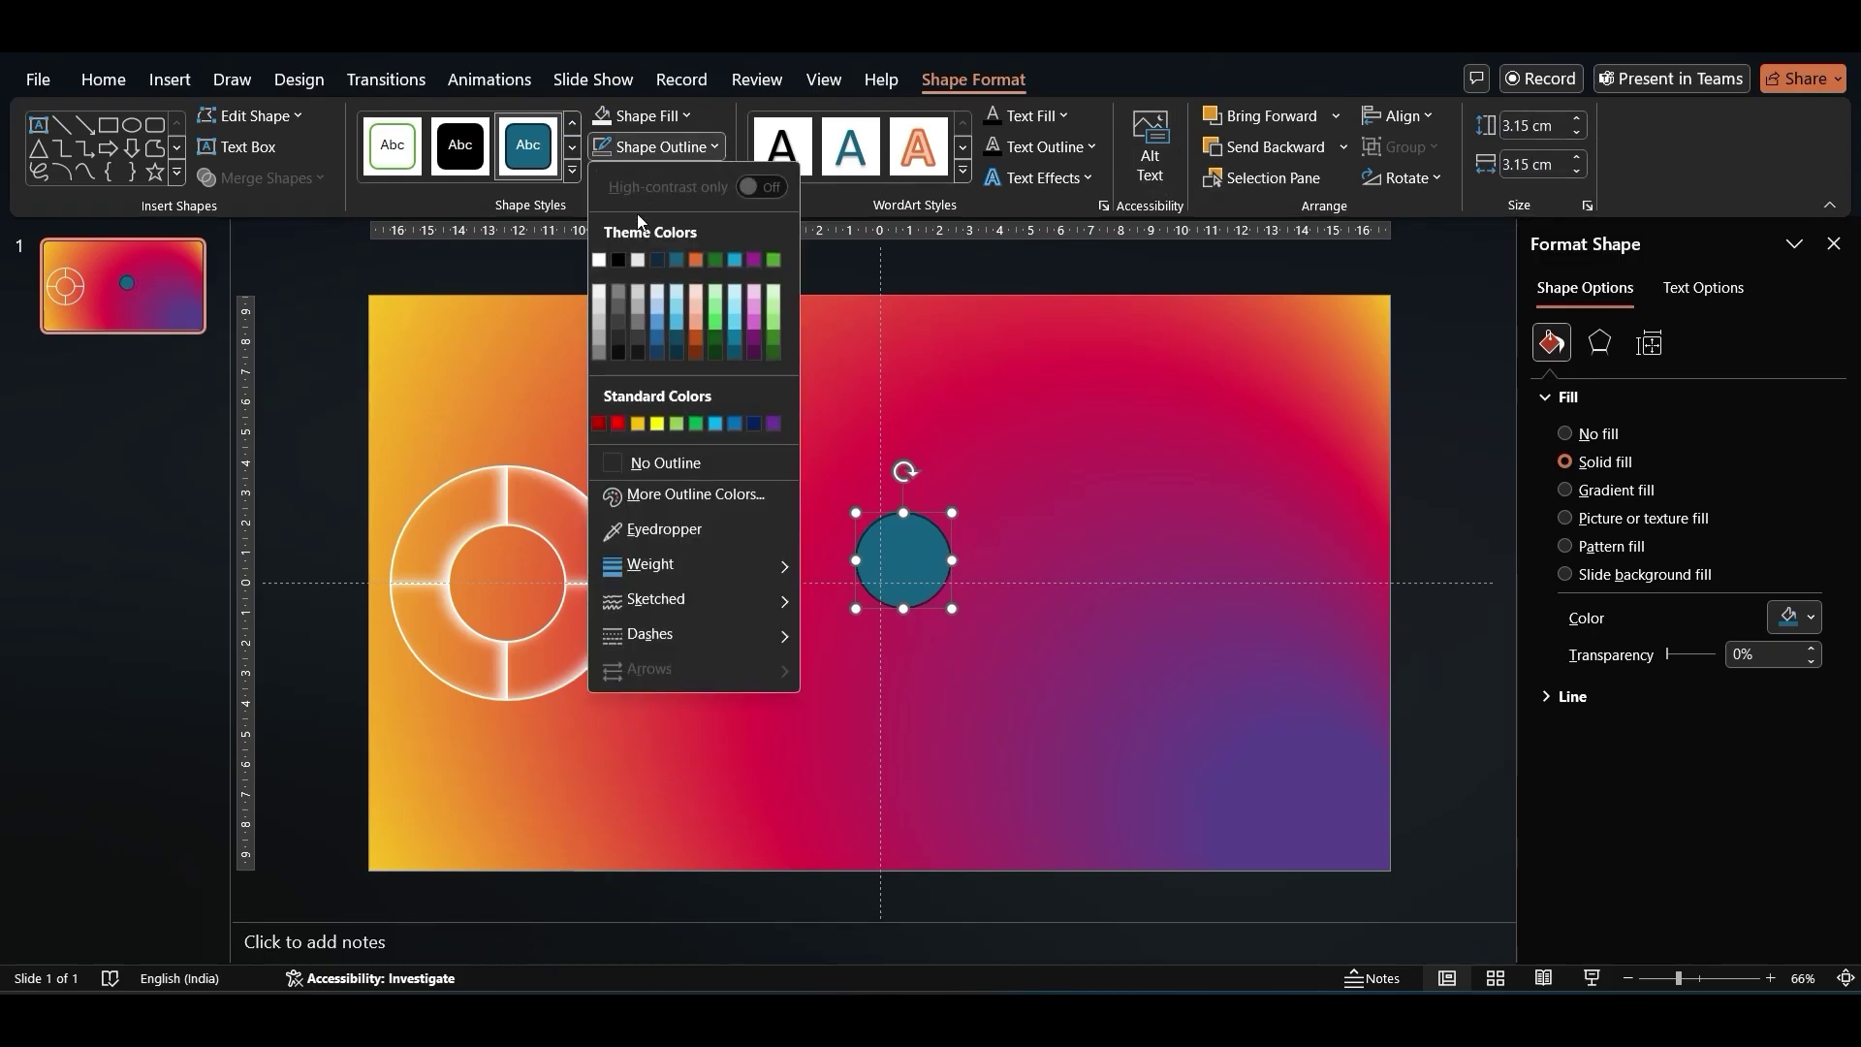
pyautogui.click(598, 260)
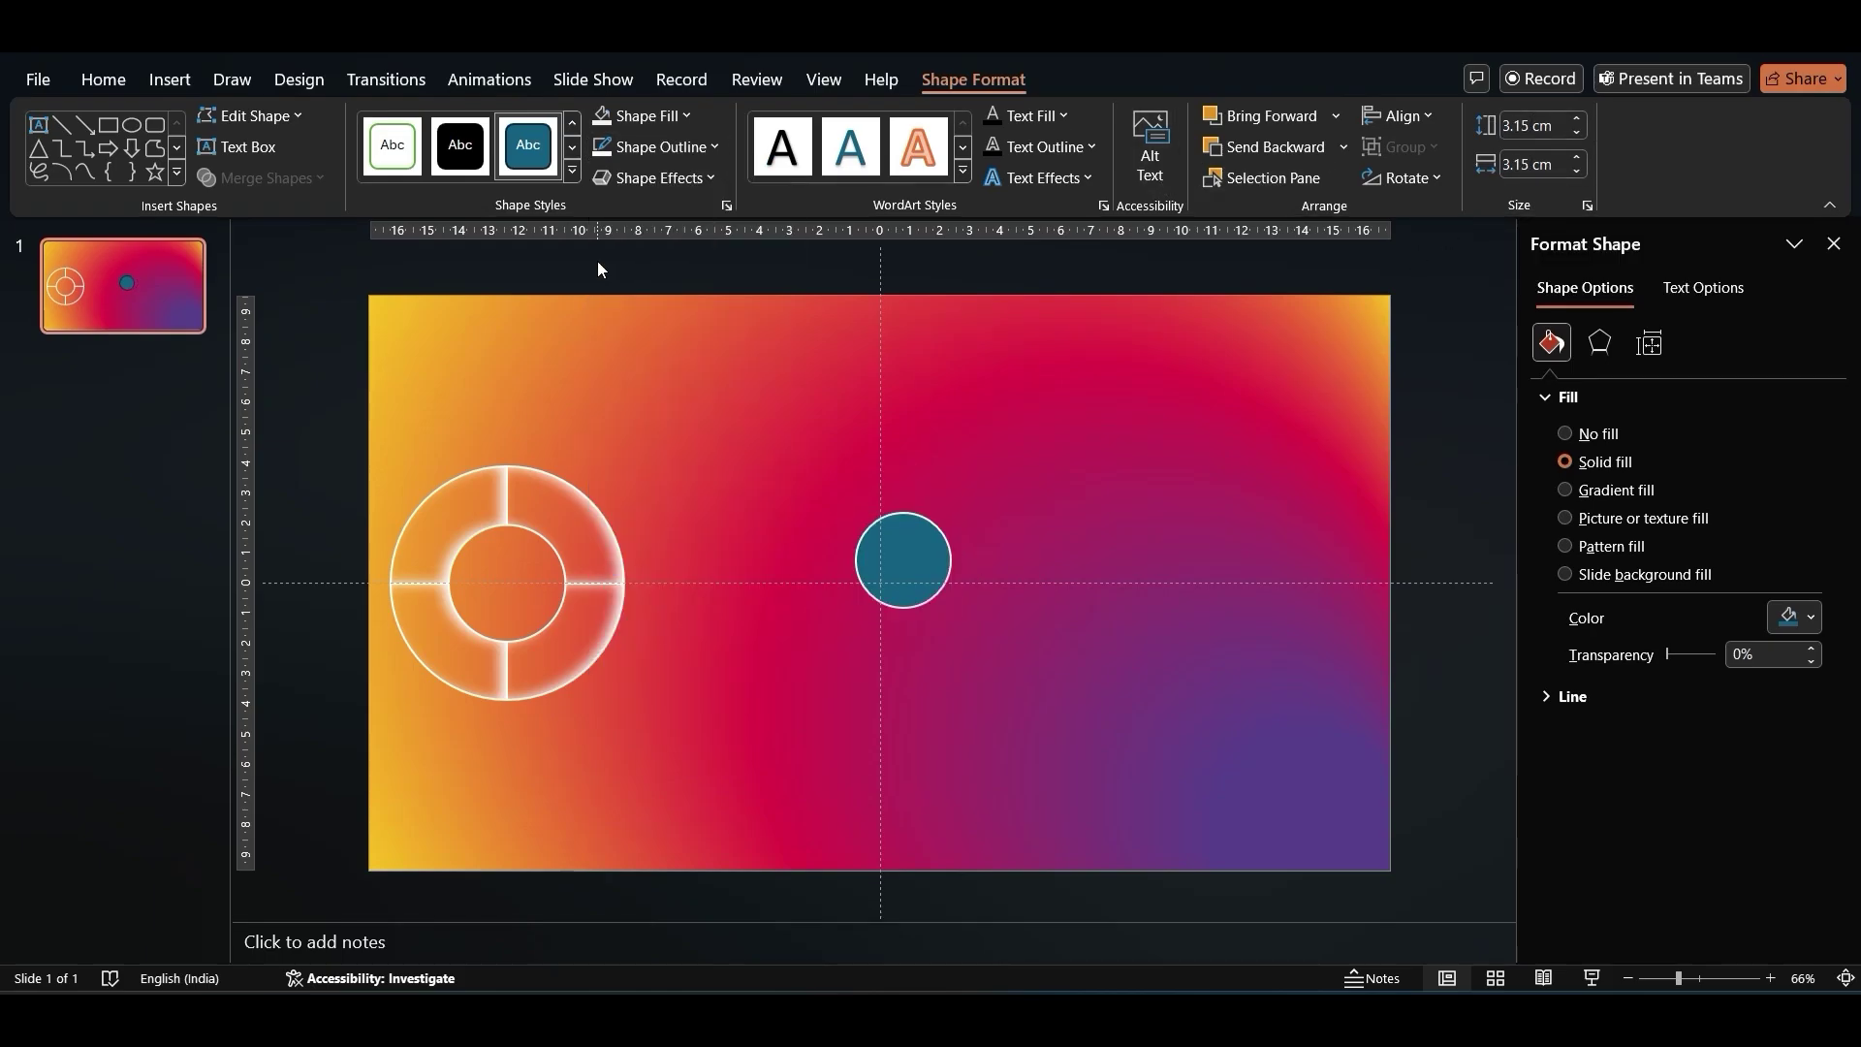
pyautogui.click(1639, 575)
pyautogui.click(1600, 342)
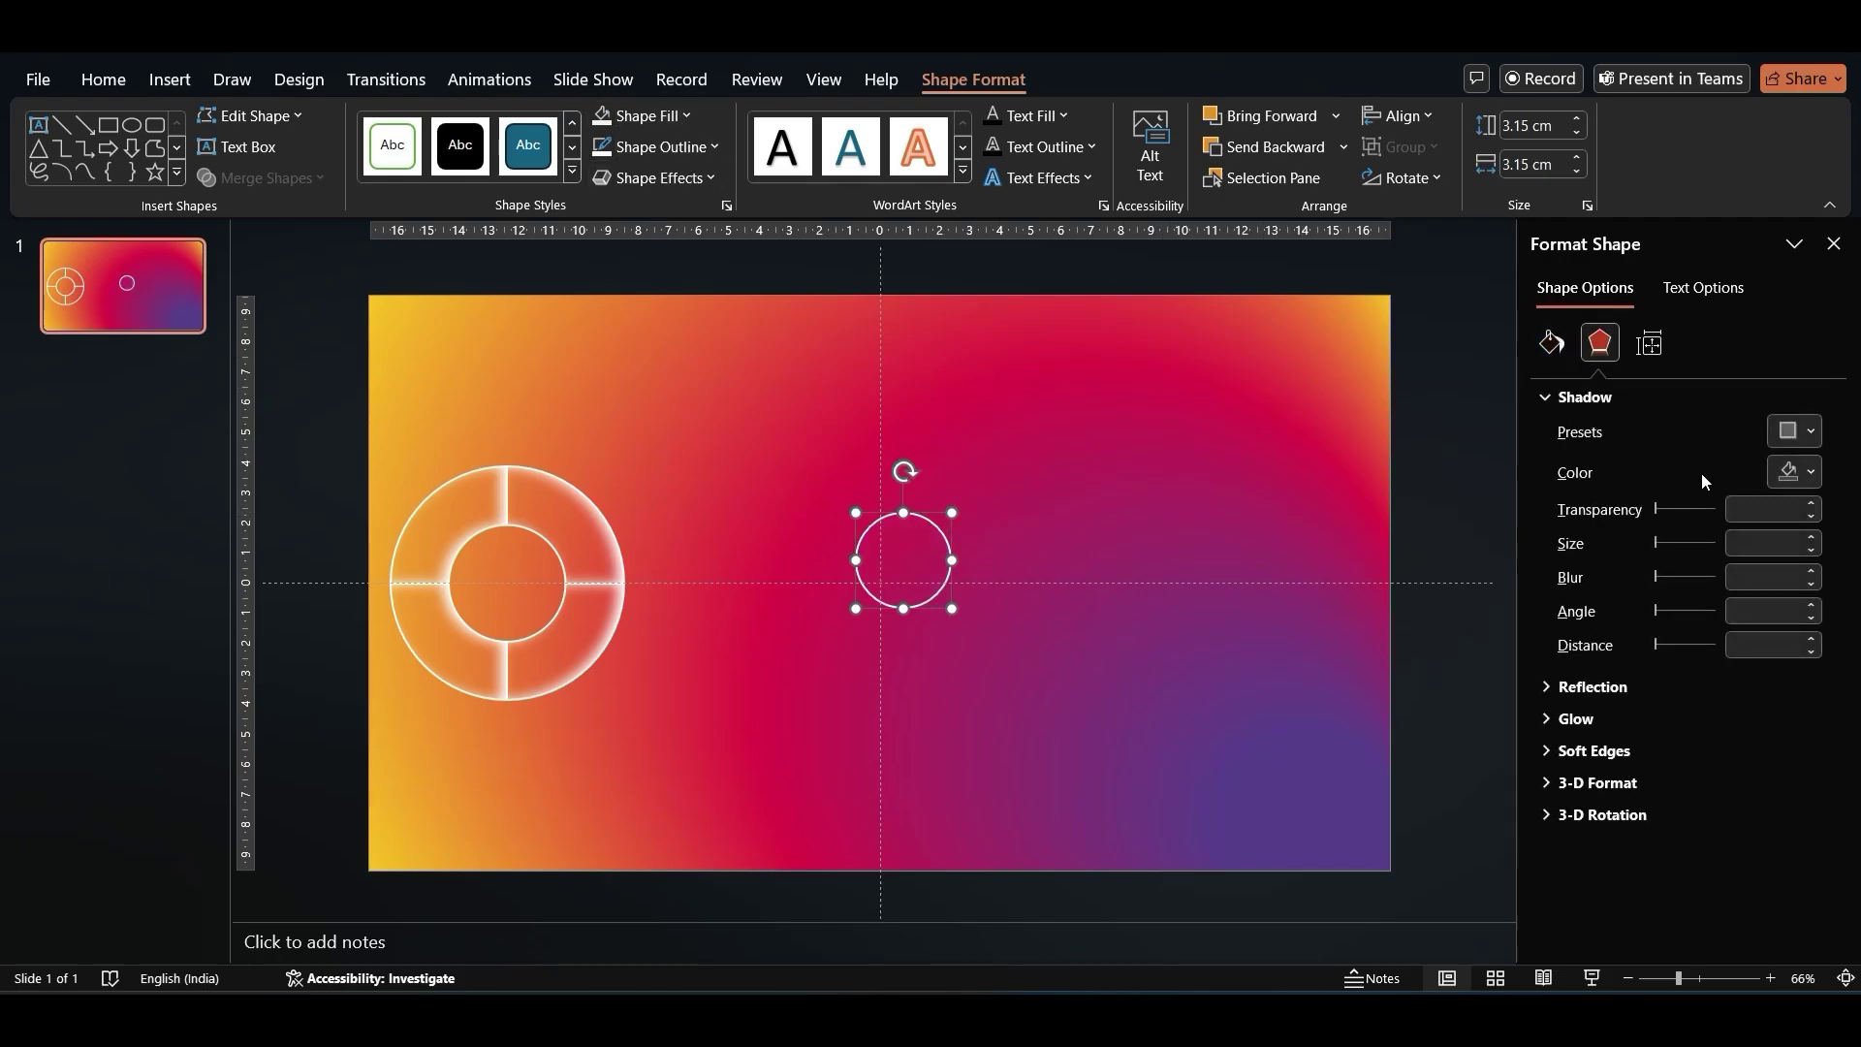
pyautogui.click(1794, 430)
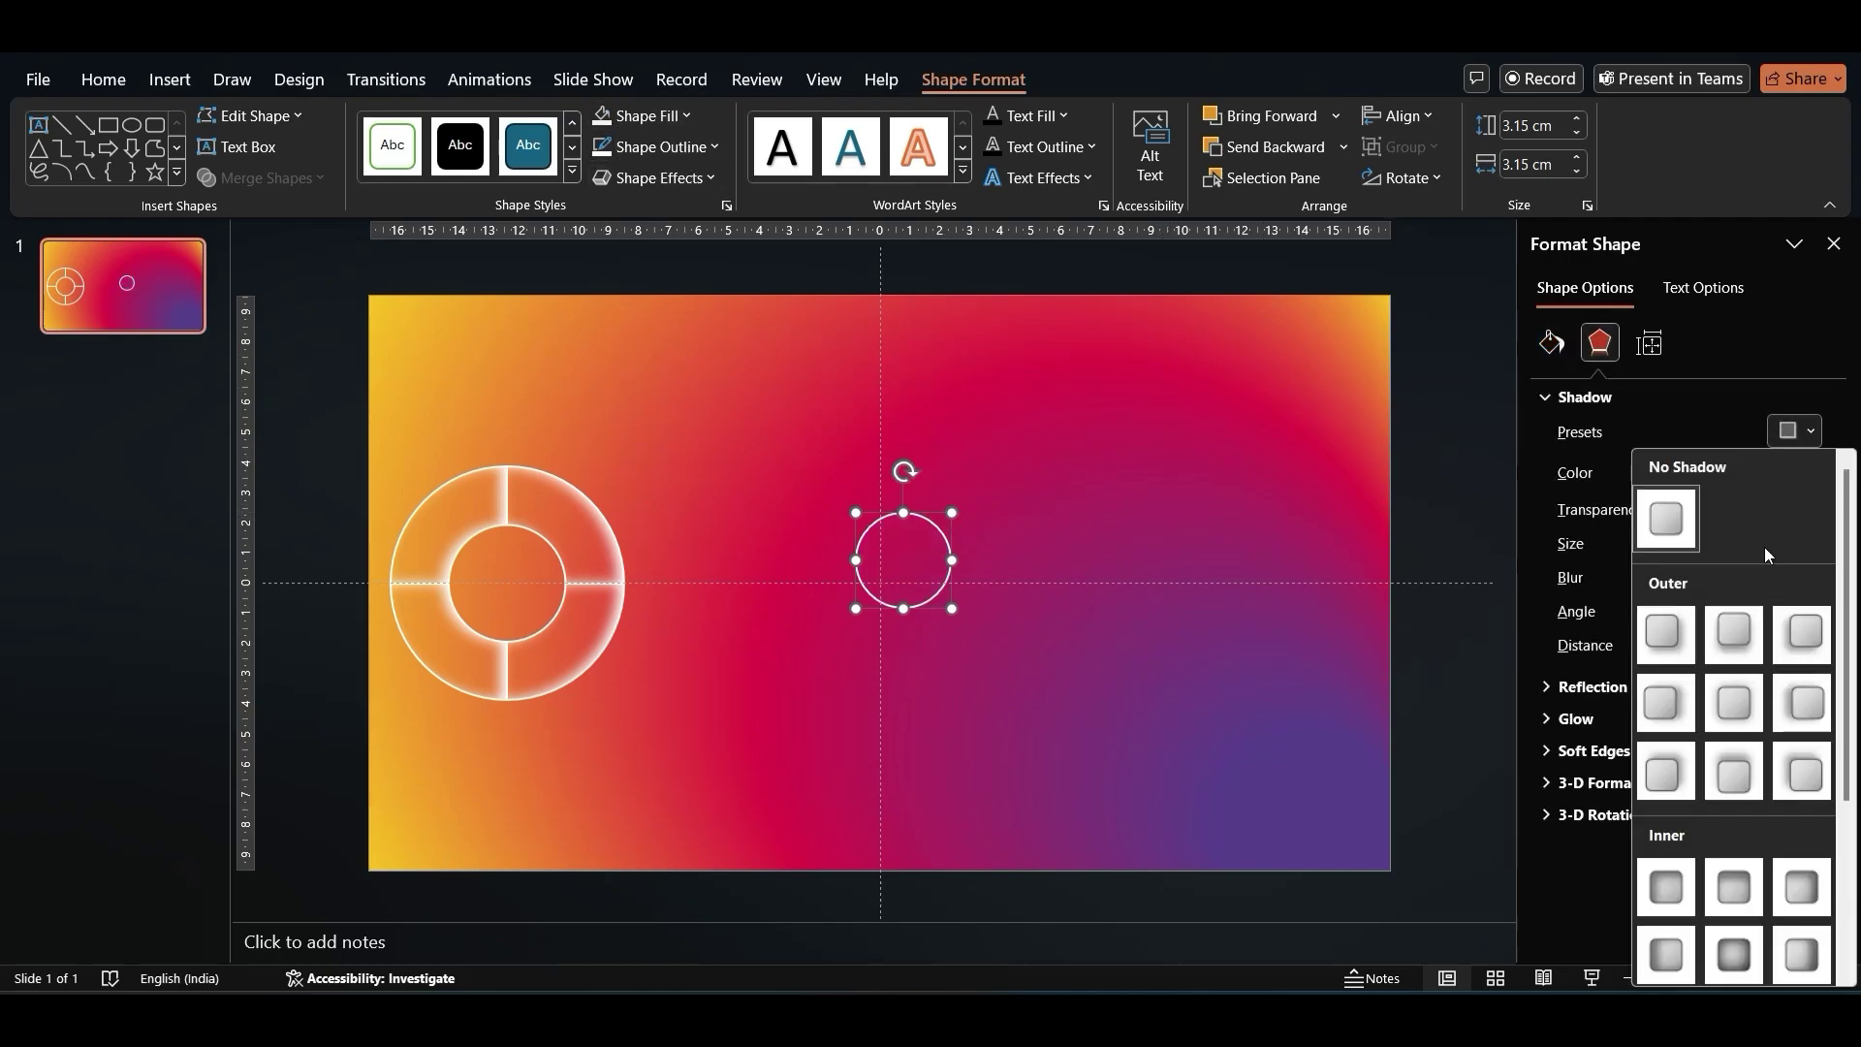
pyautogui.click(1734, 954)
pyautogui.click(1798, 473)
pyautogui.click(1673, 588)
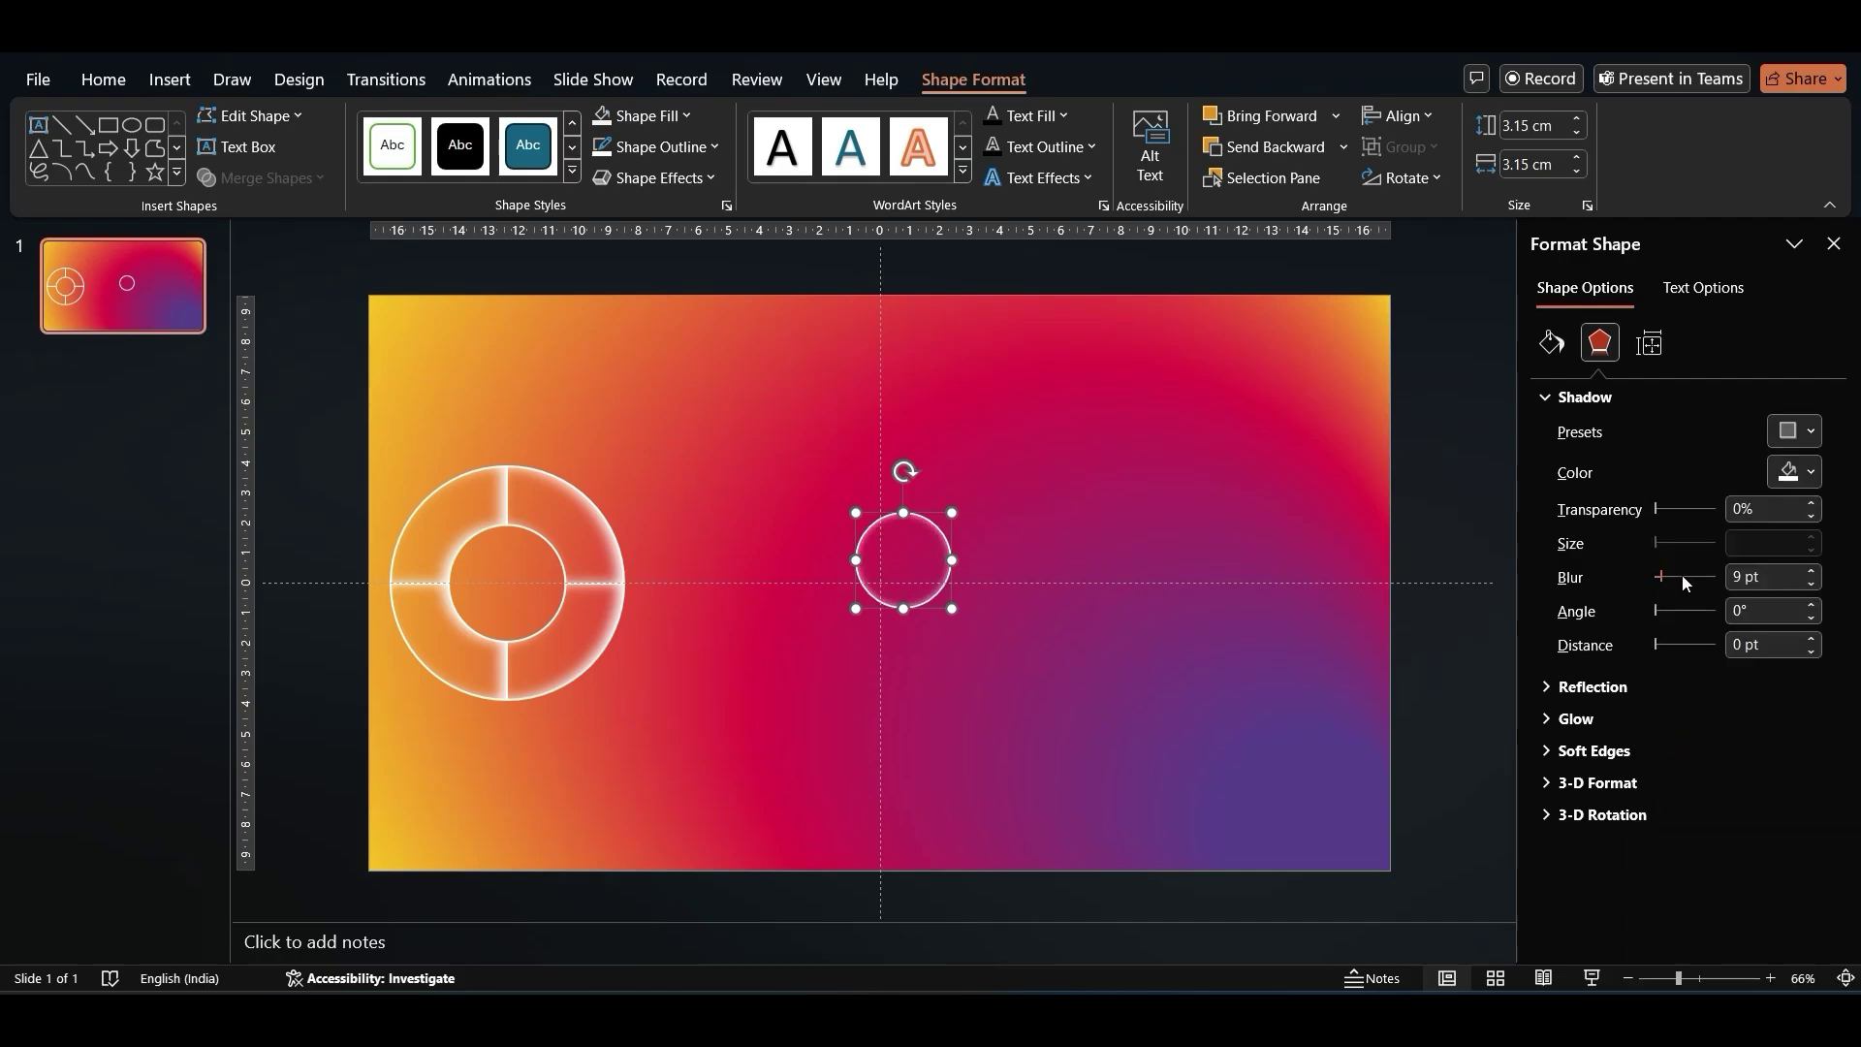
pyautogui.click(1762, 576)
pyautogui.press('BackSpace')
pyautogui.press('BackSpace')
pyautogui.press('BackSpace')
pyautogui.press('BackSpace')
pyautogui.write('24')
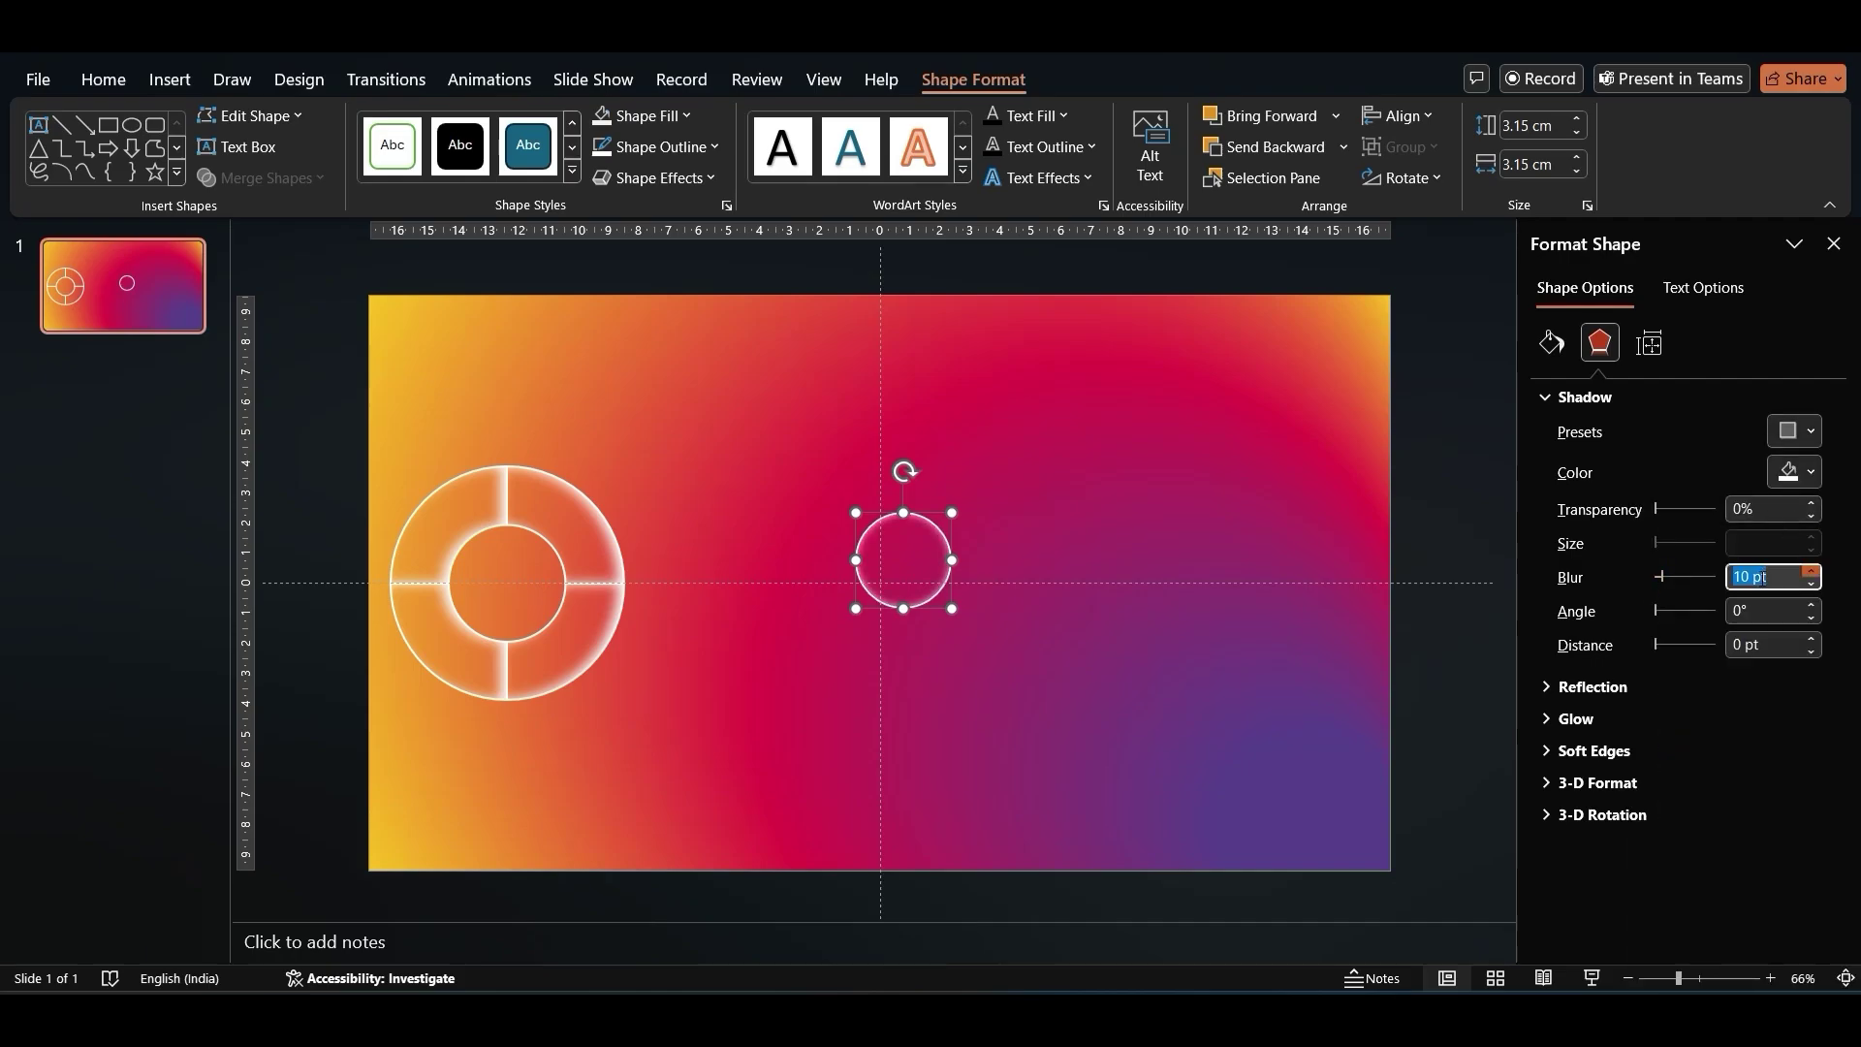
pyautogui.press('Return')
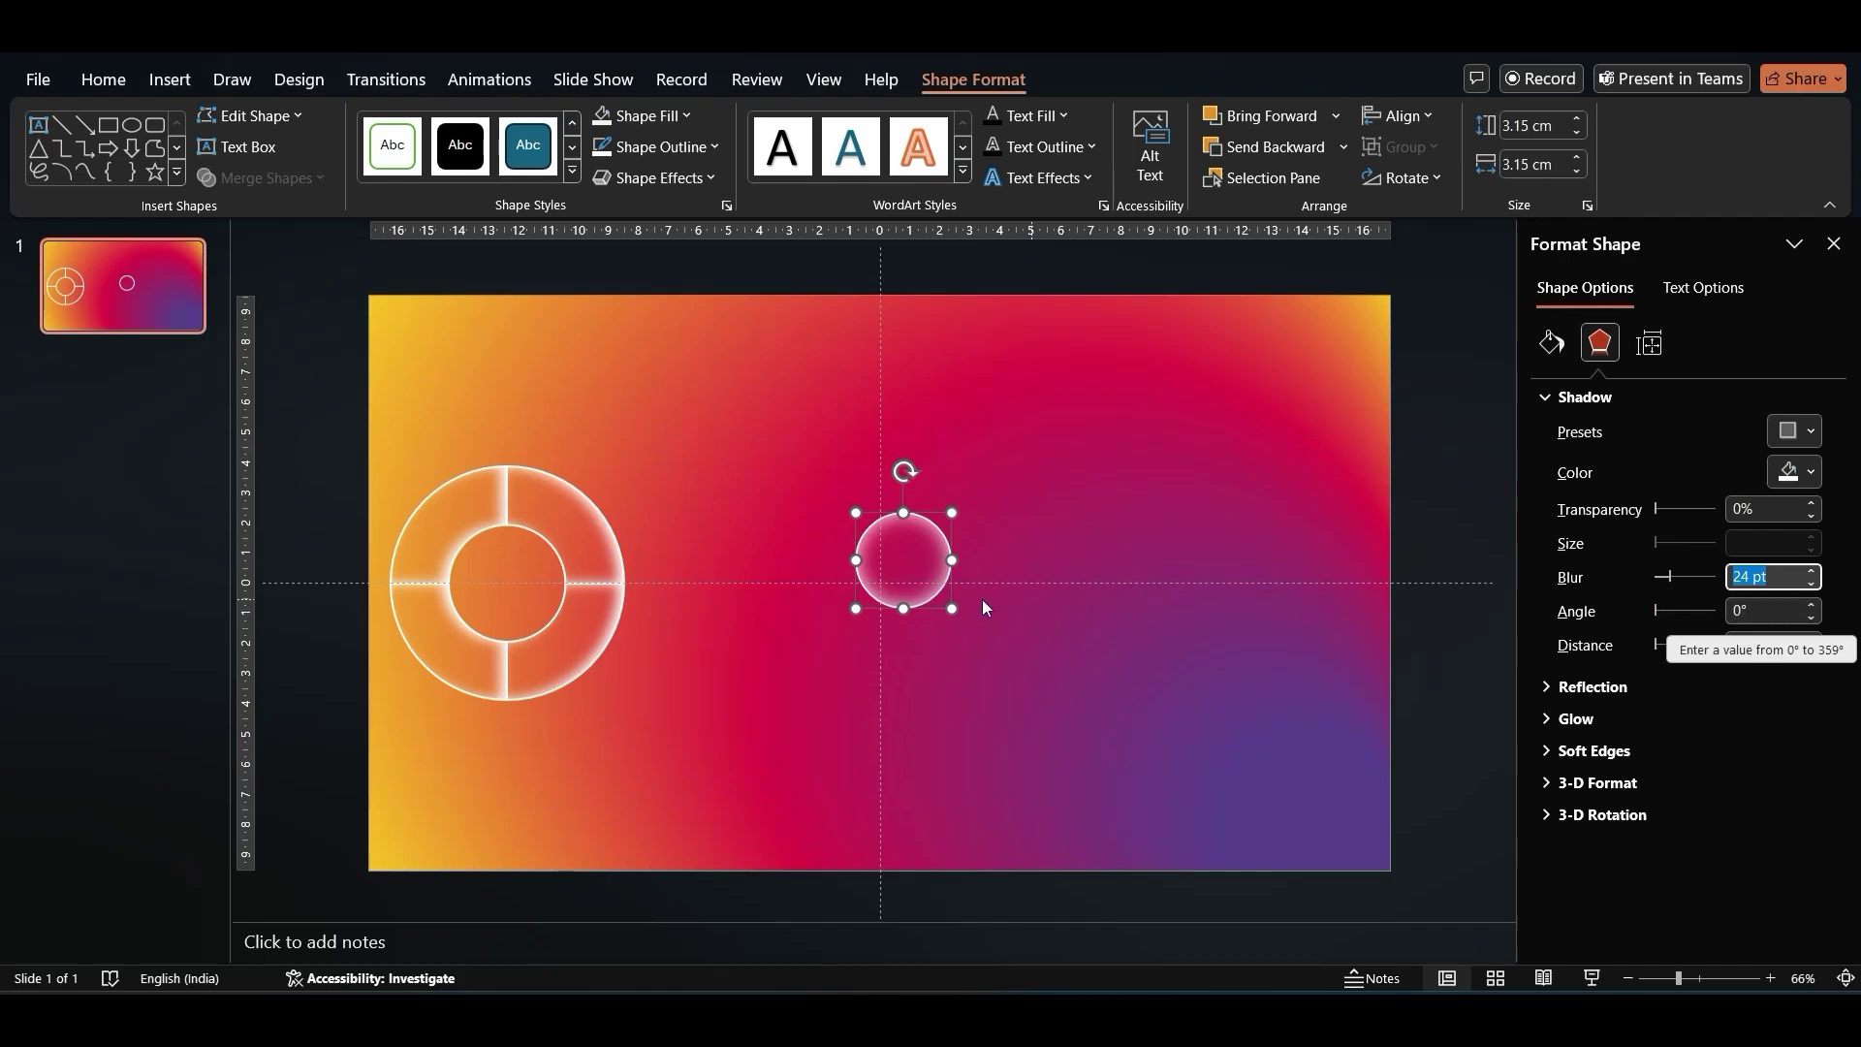
# Move the glowing circle into the ring's centre hole.
pyautogui.moveTo(905, 566); pyautogui.dragTo(507, 584)
pyautogui.click(750, 526)
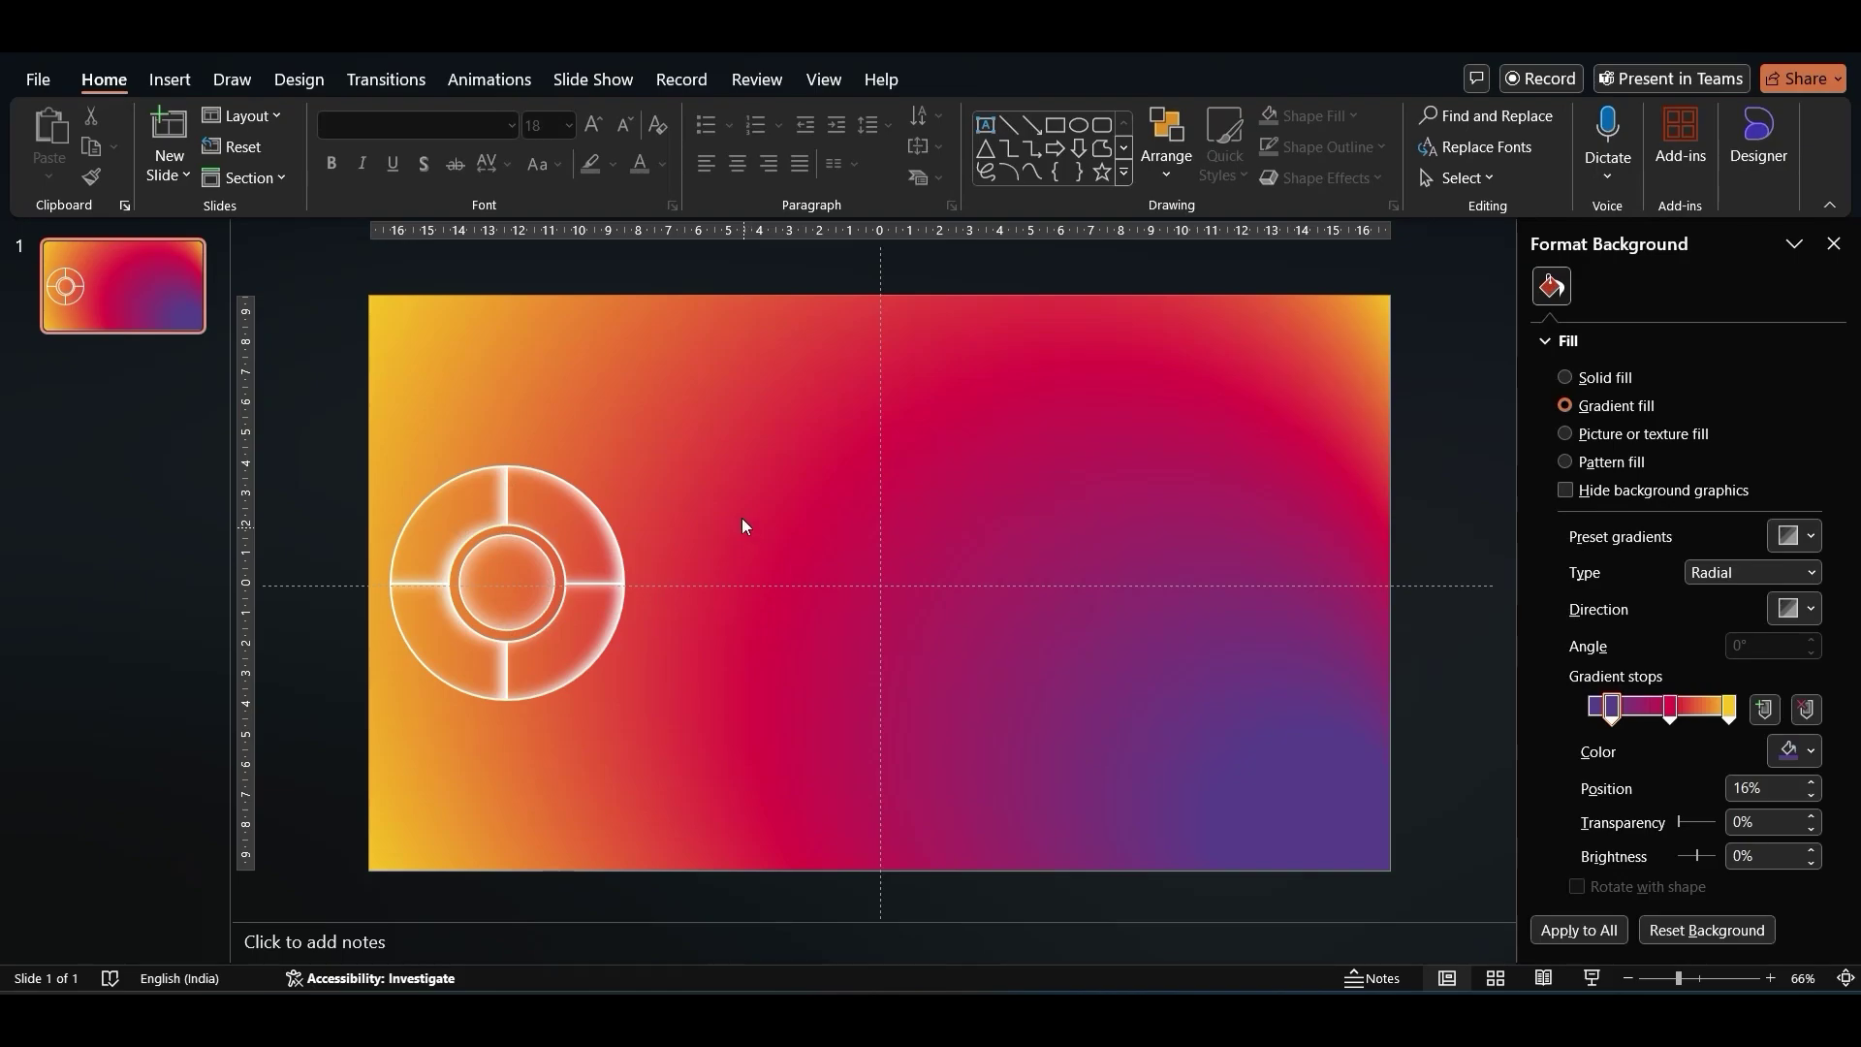
pyautogui.click(170, 80)
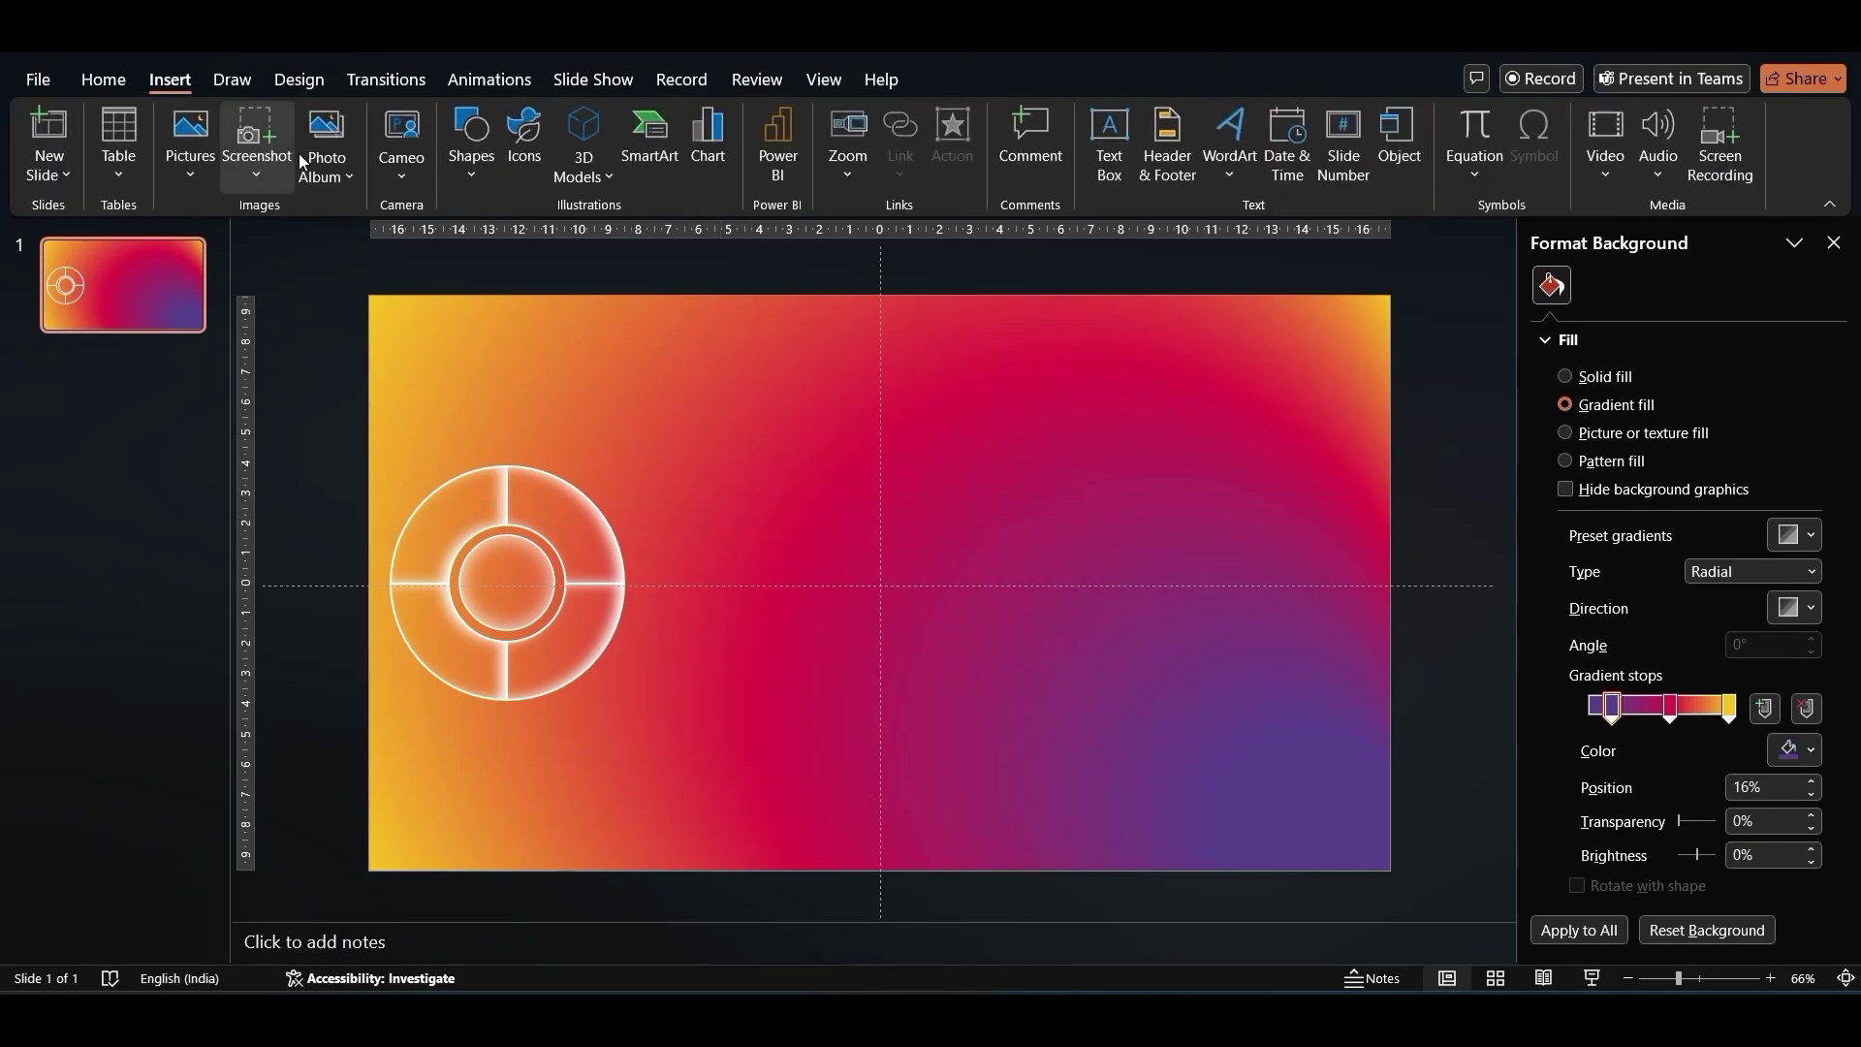
# Draw a large white rectangle over the slide's right side with no outline and slight transparency.
pyautogui.click(471, 145)
pyautogui.click(532, 245)
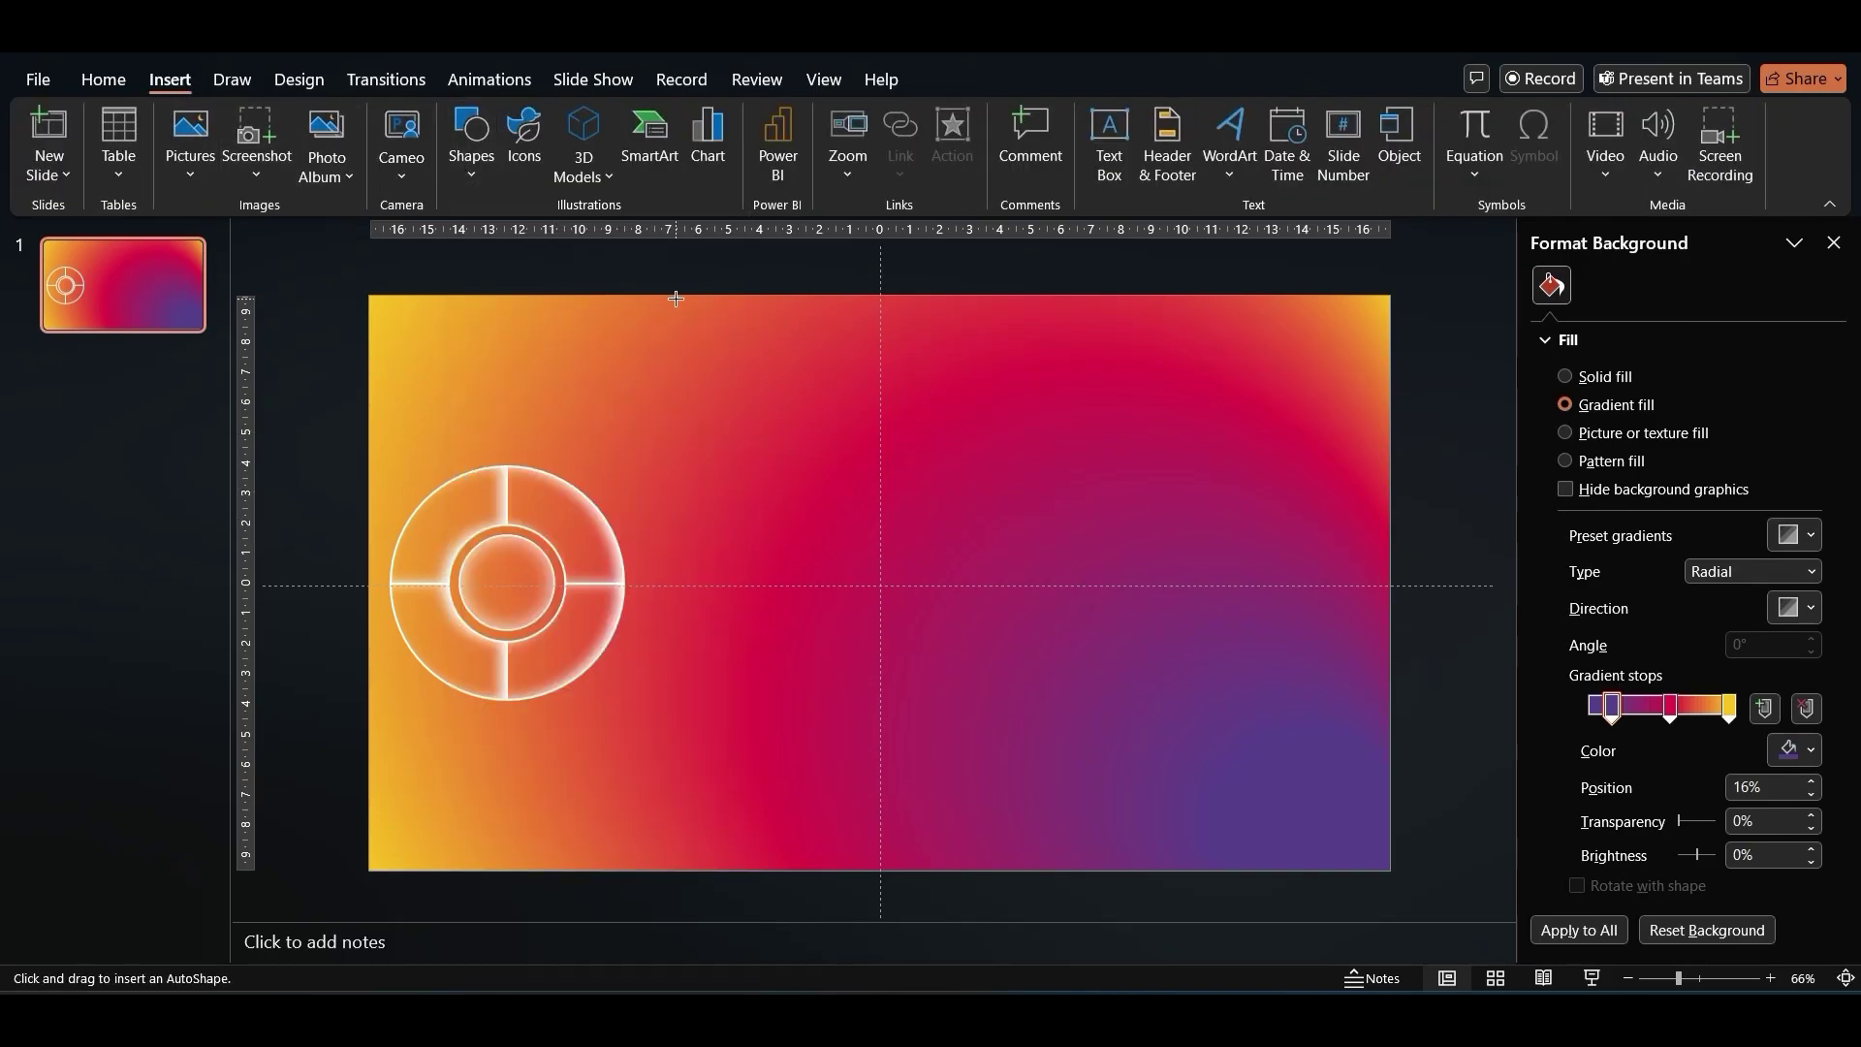
pyautogui.moveTo(675, 295); pyautogui.dragTo(1392, 870)
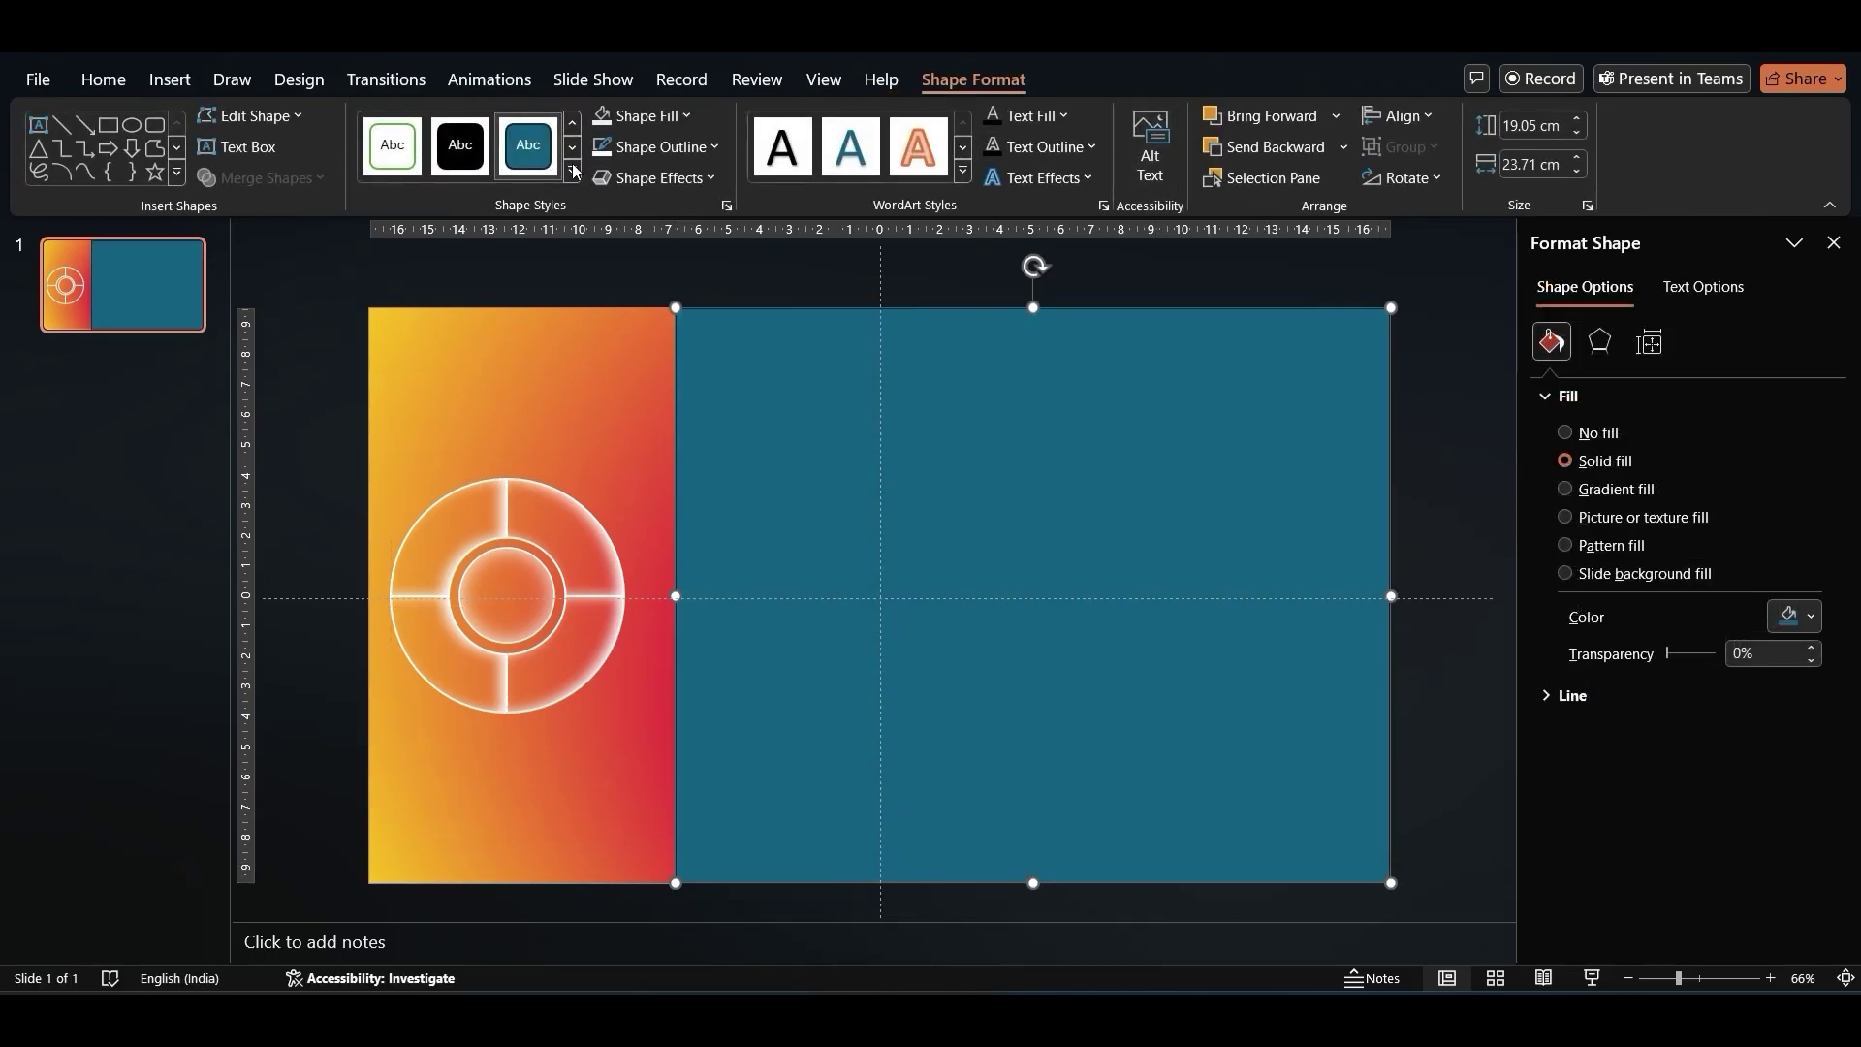
pyautogui.click(603, 115)
pyautogui.click(655, 146)
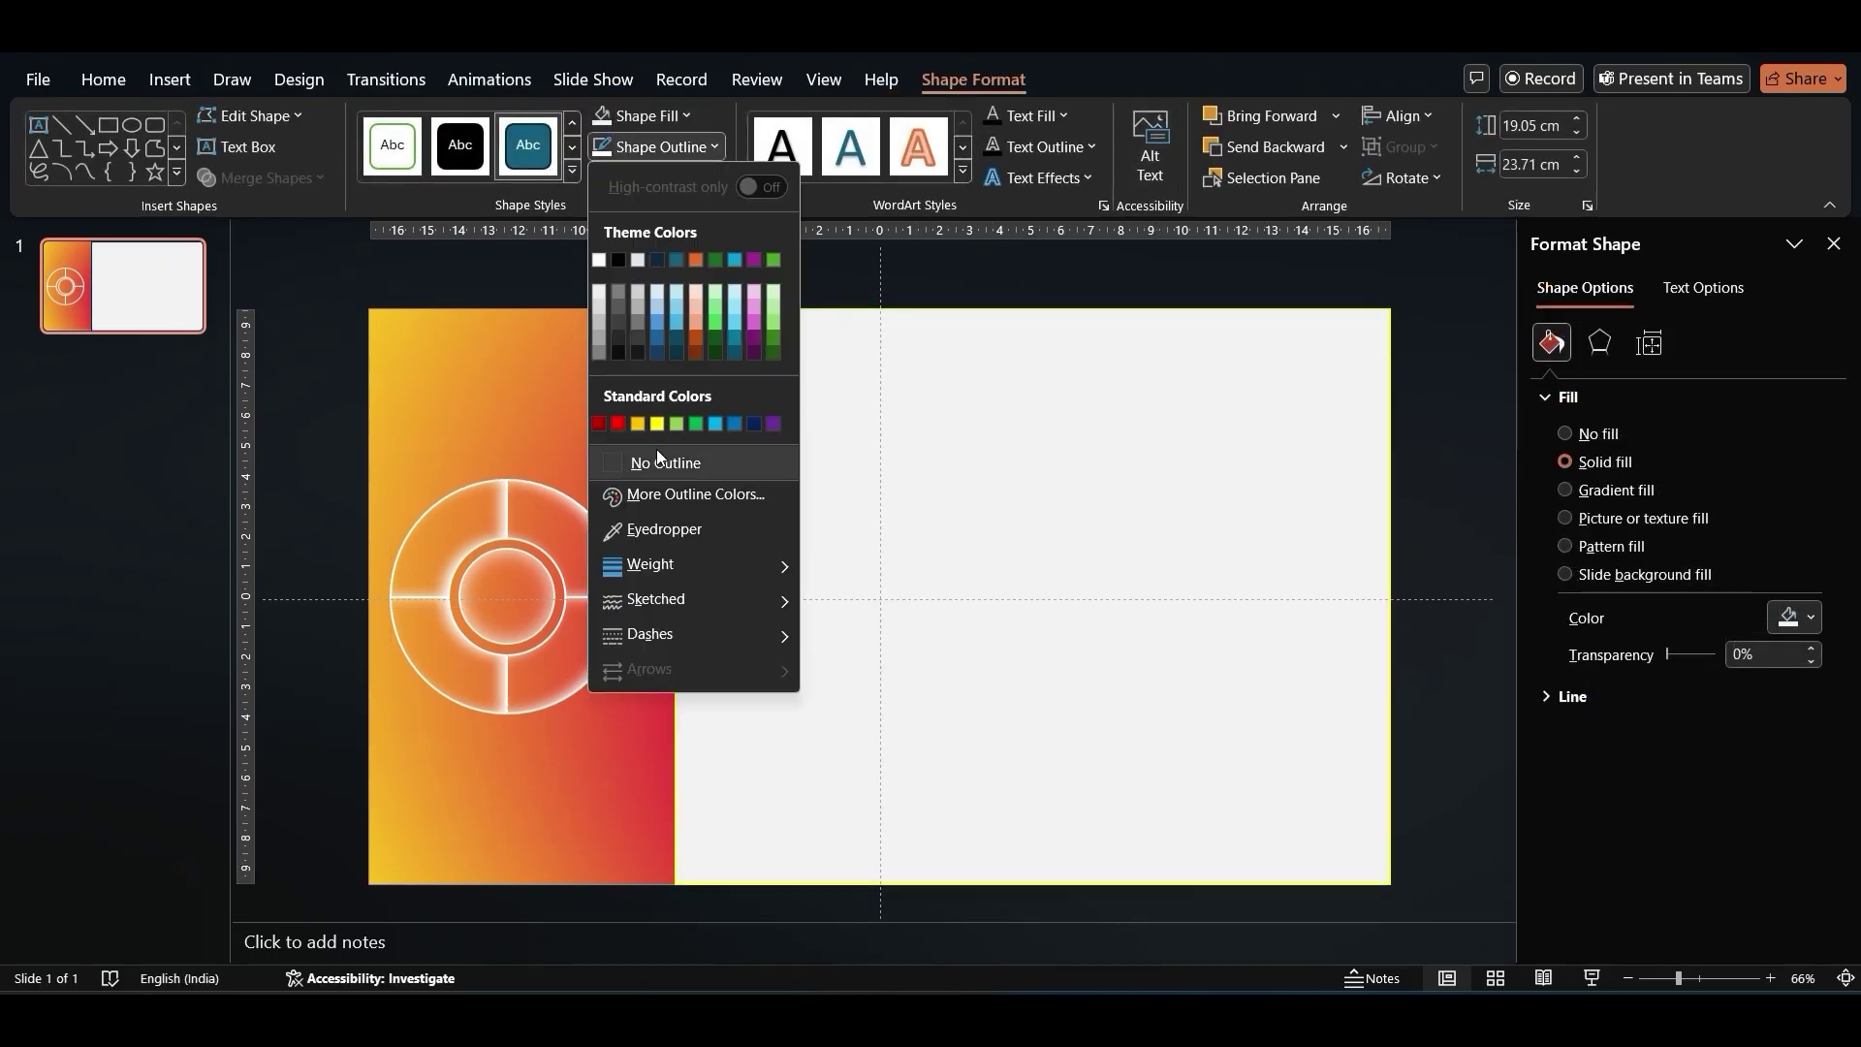
pyautogui.click(658, 457)
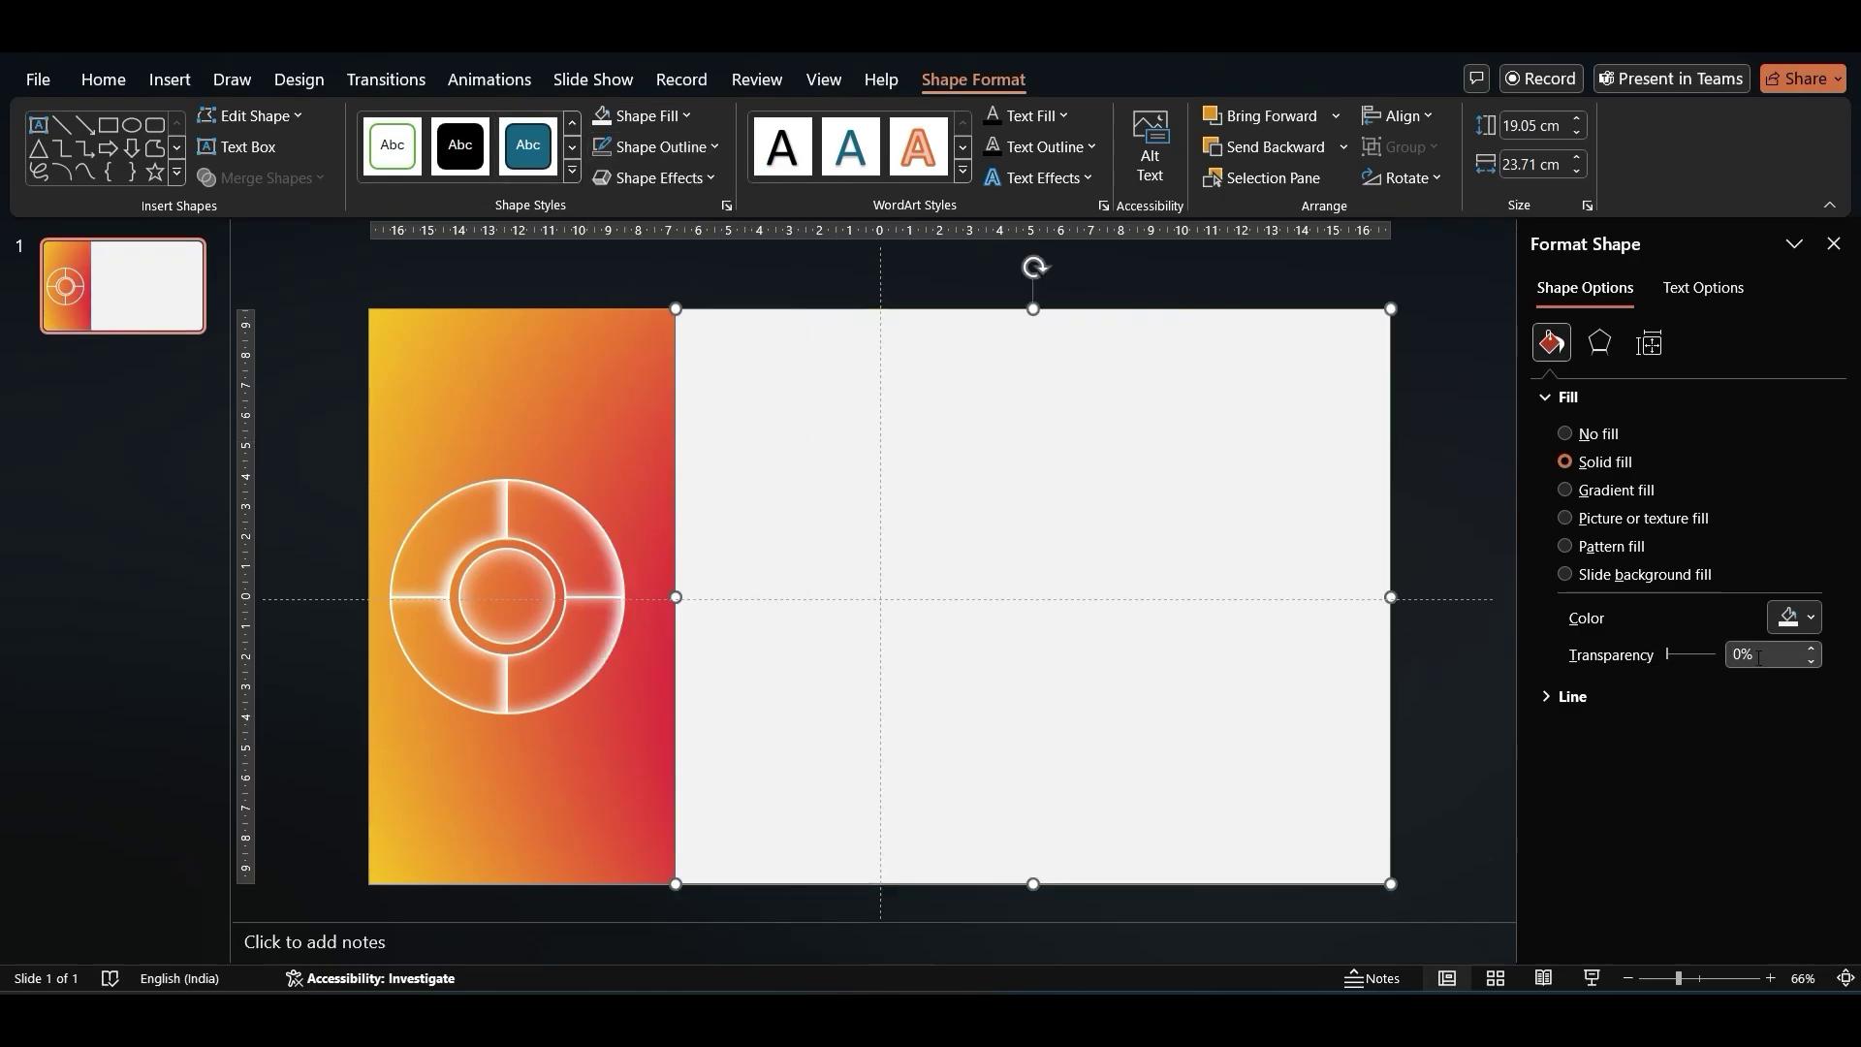
pyautogui.press('Up')
pyautogui.press('Up')
pyautogui.press('Up')
pyautogui.press('Up')
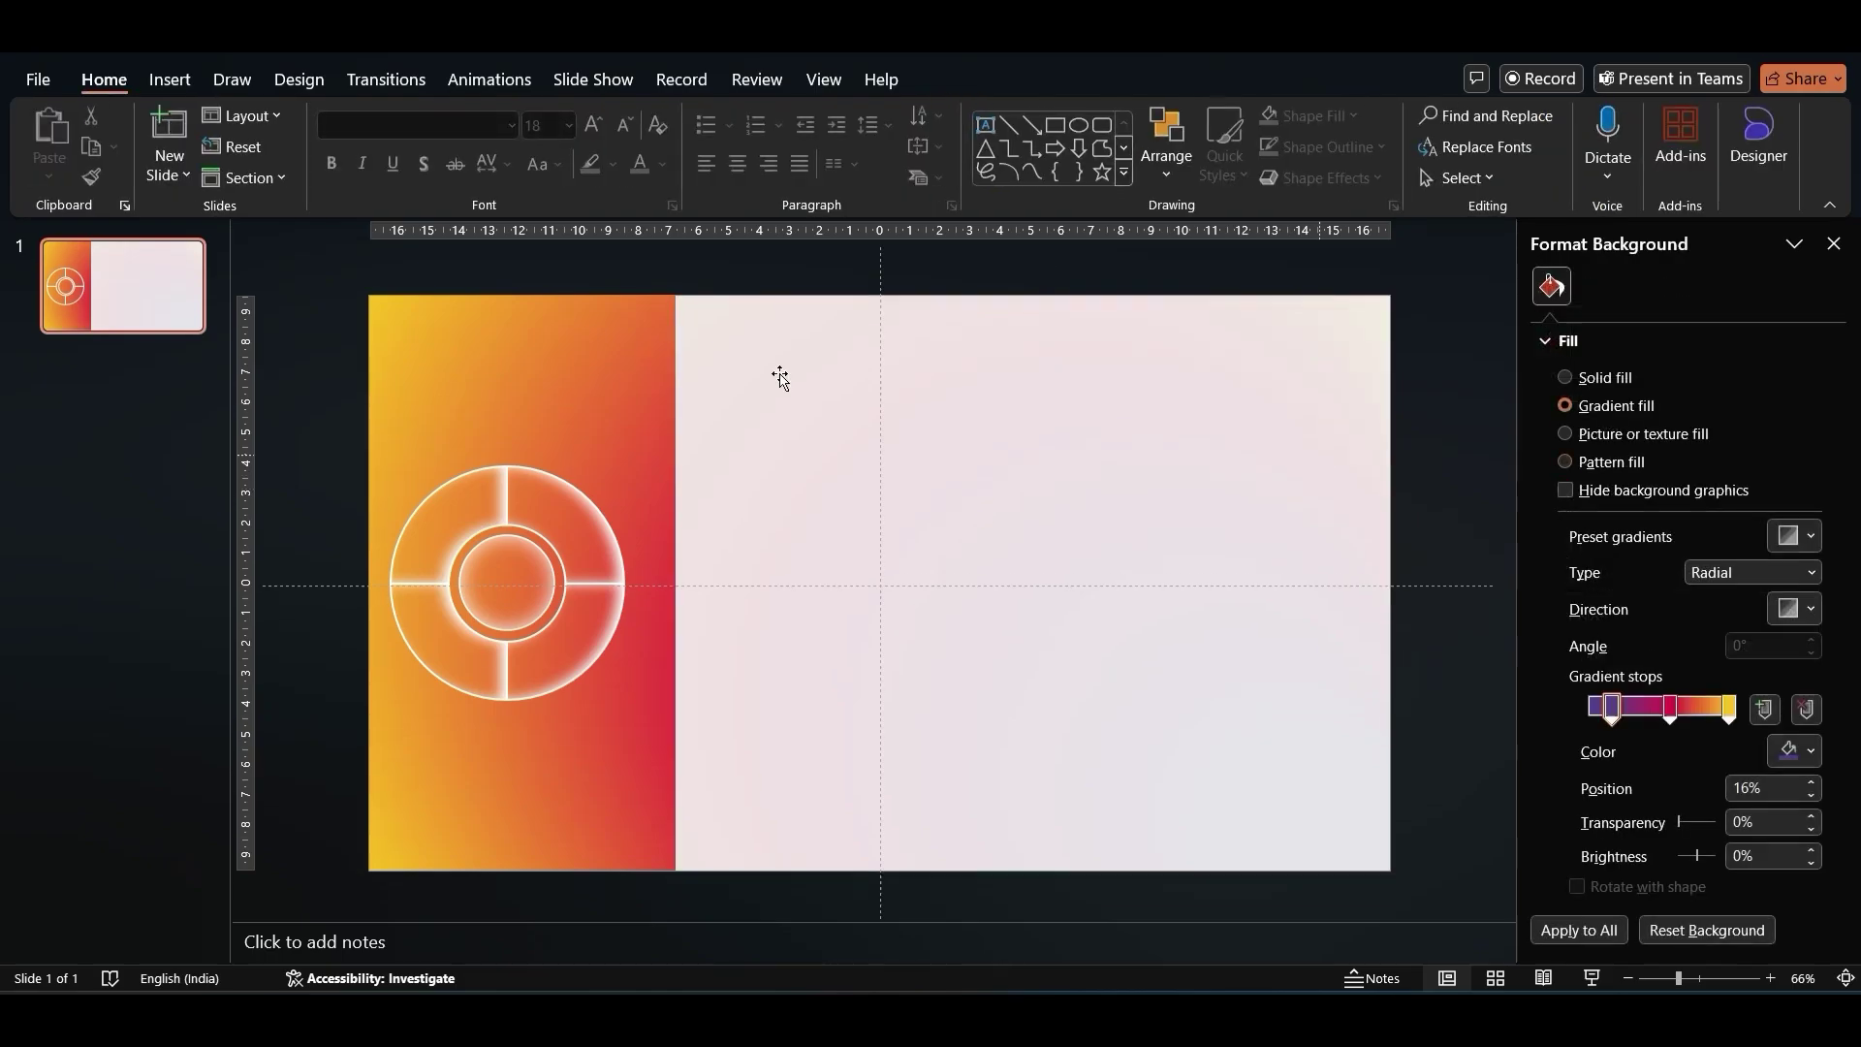
pyautogui.click(169, 79)
pyautogui.click(463, 160)
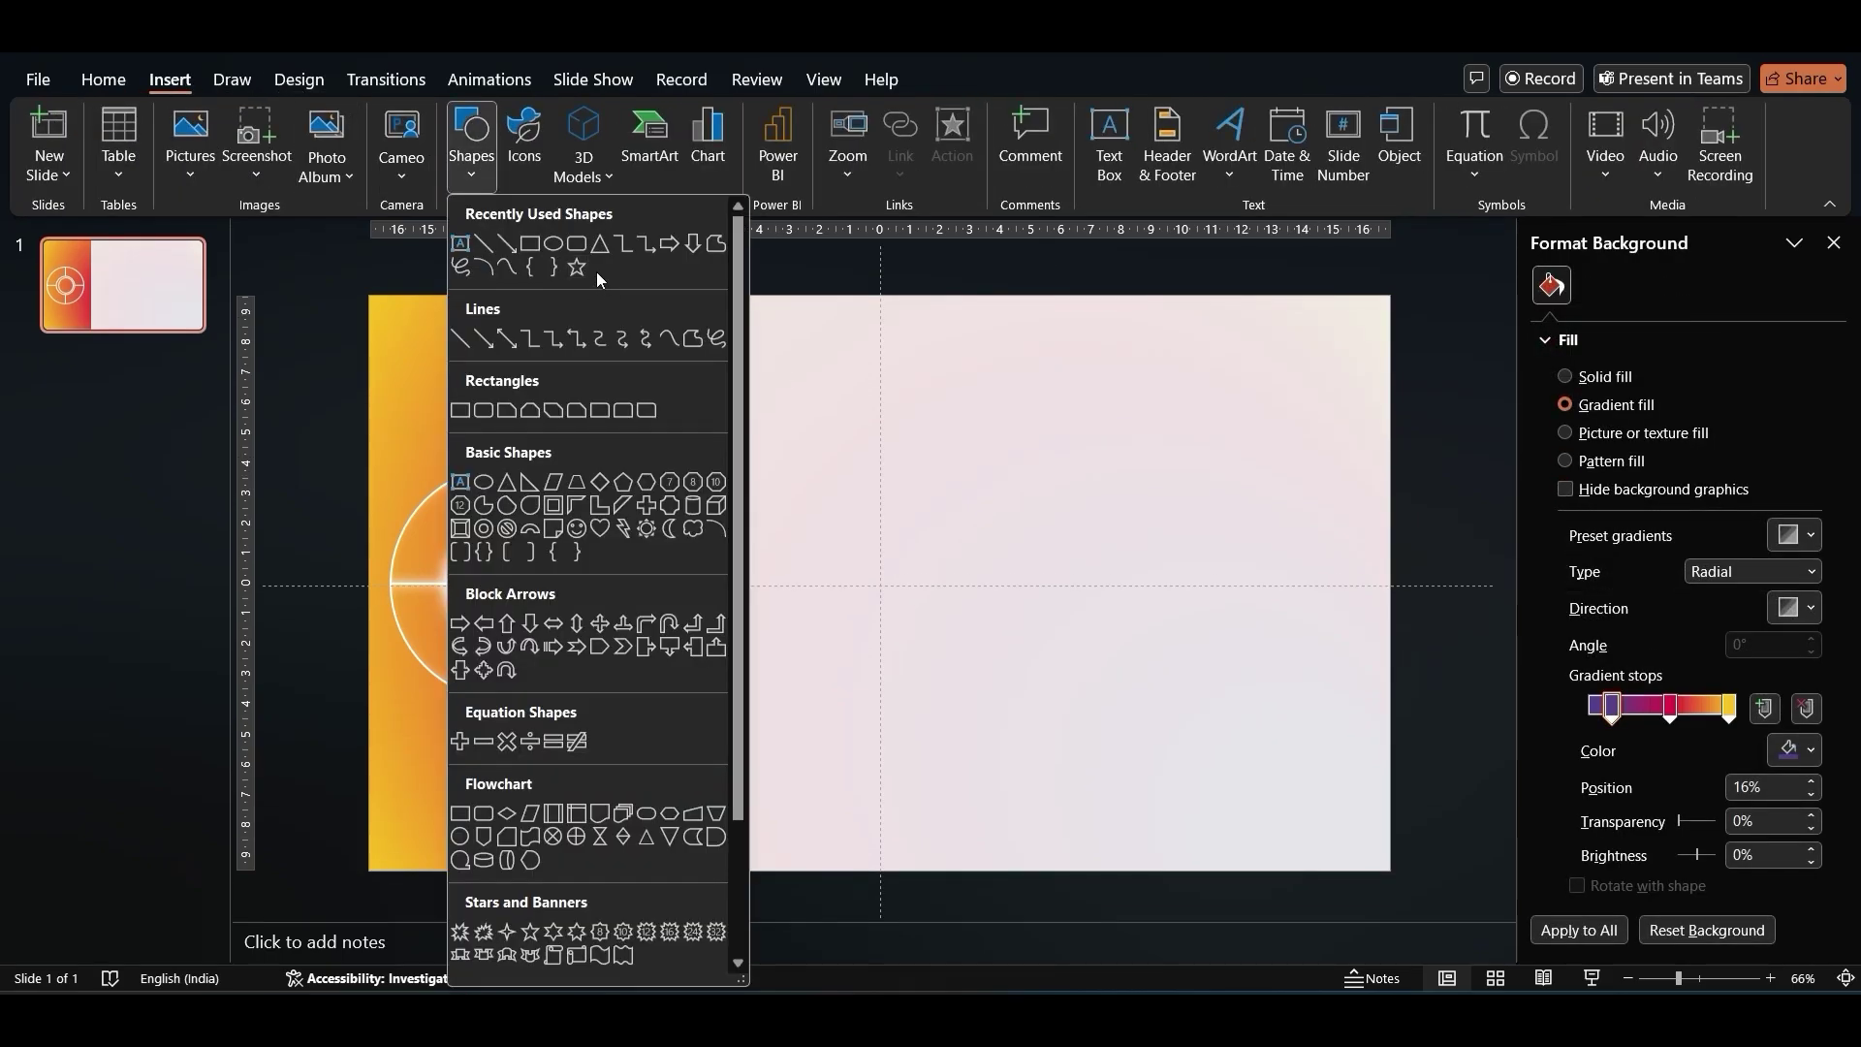
# Draw a light grey, outline-free rounded rectangle with subtle corners across the panel's lower half.
pyautogui.click(581, 250)
pyautogui.moveTo(713, 569); pyautogui.dragTo(1371, 859)
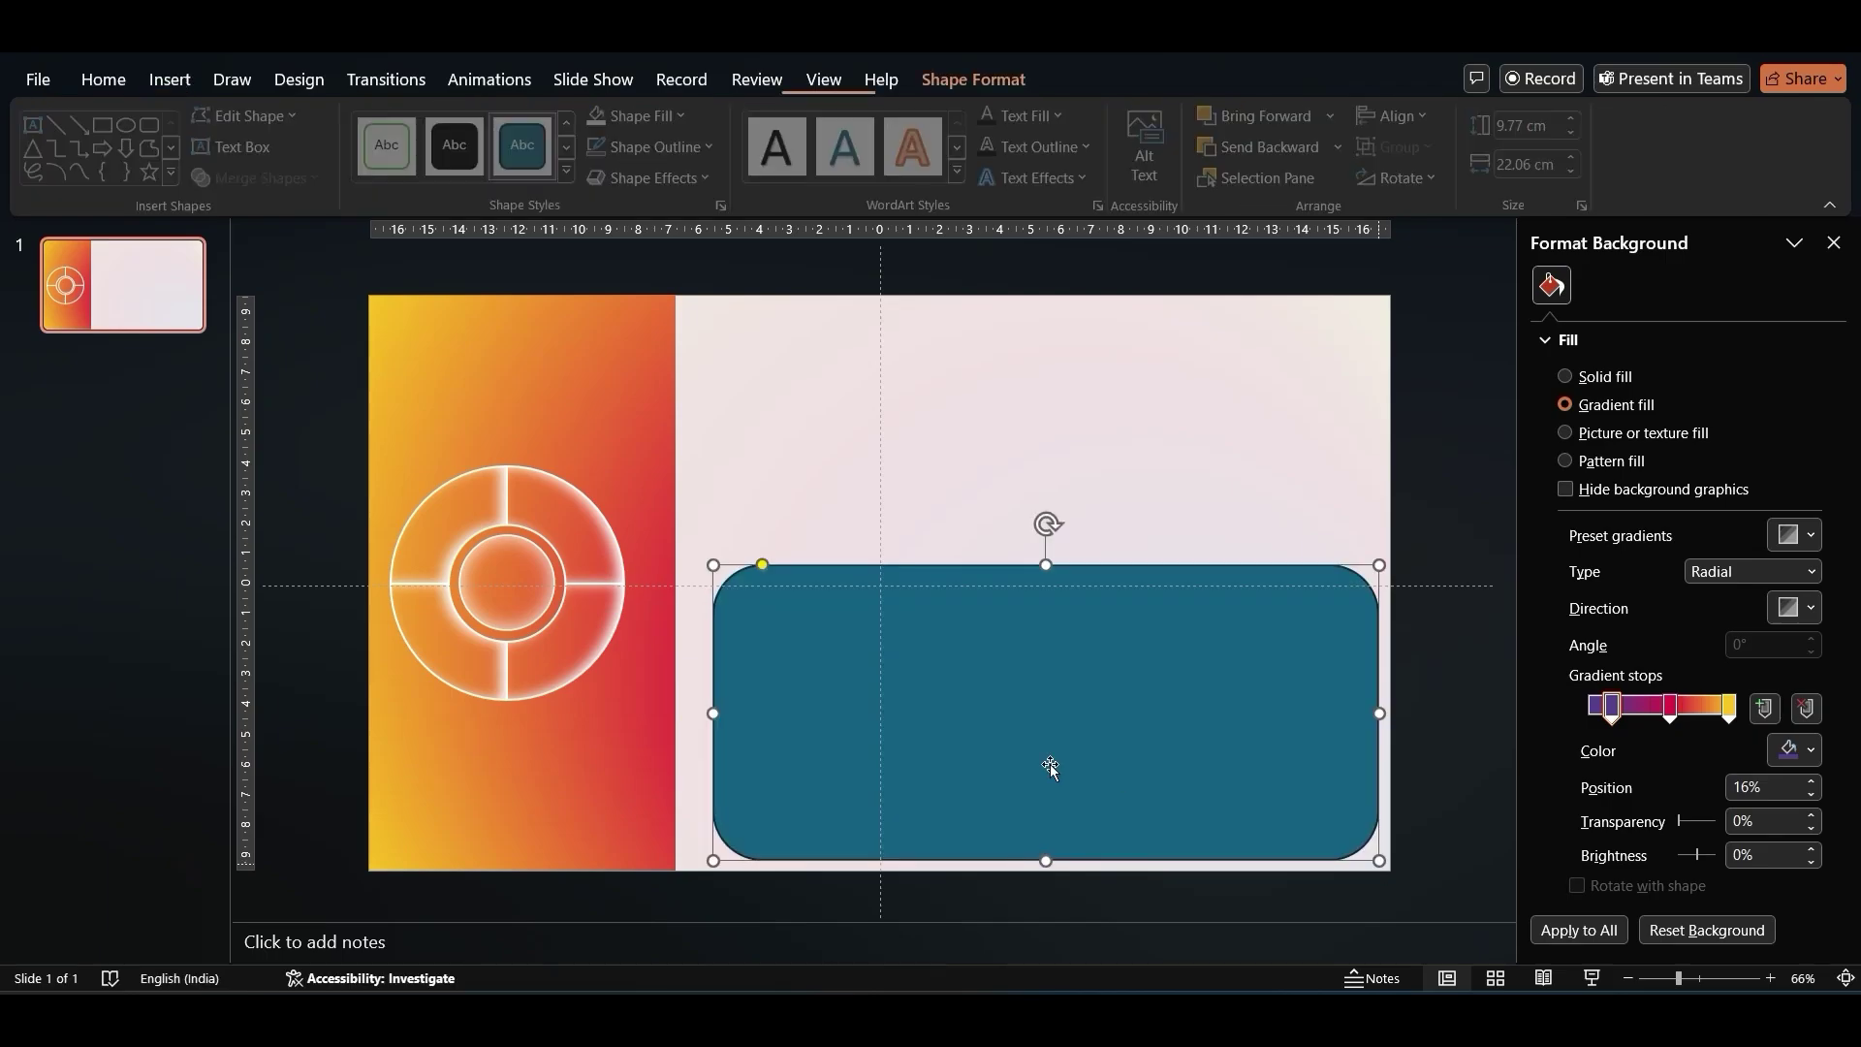
pyautogui.moveTo(714, 714); pyautogui.dragTo(682, 719)
pyautogui.moveTo(736, 568); pyautogui.dragTo(705, 572)
pyautogui.click(685, 116)
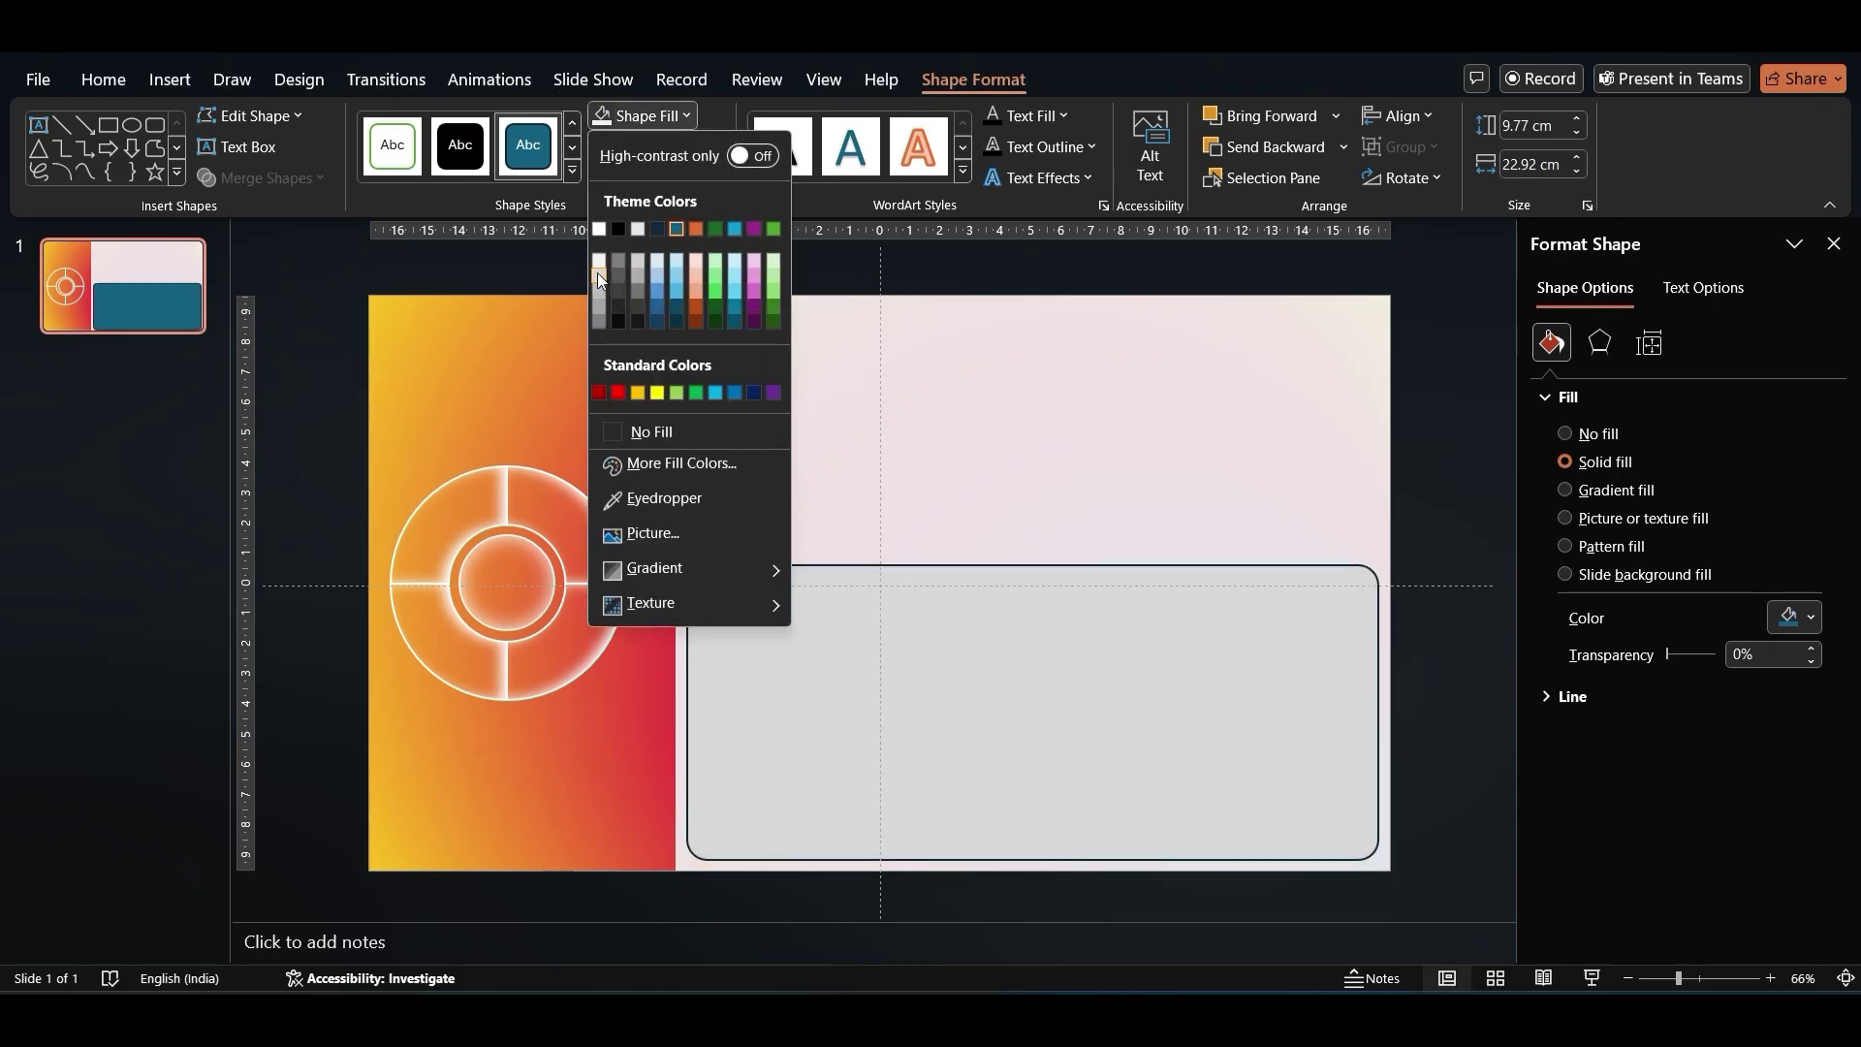
pyautogui.click(598, 279)
pyautogui.click(655, 145)
pyautogui.click(661, 456)
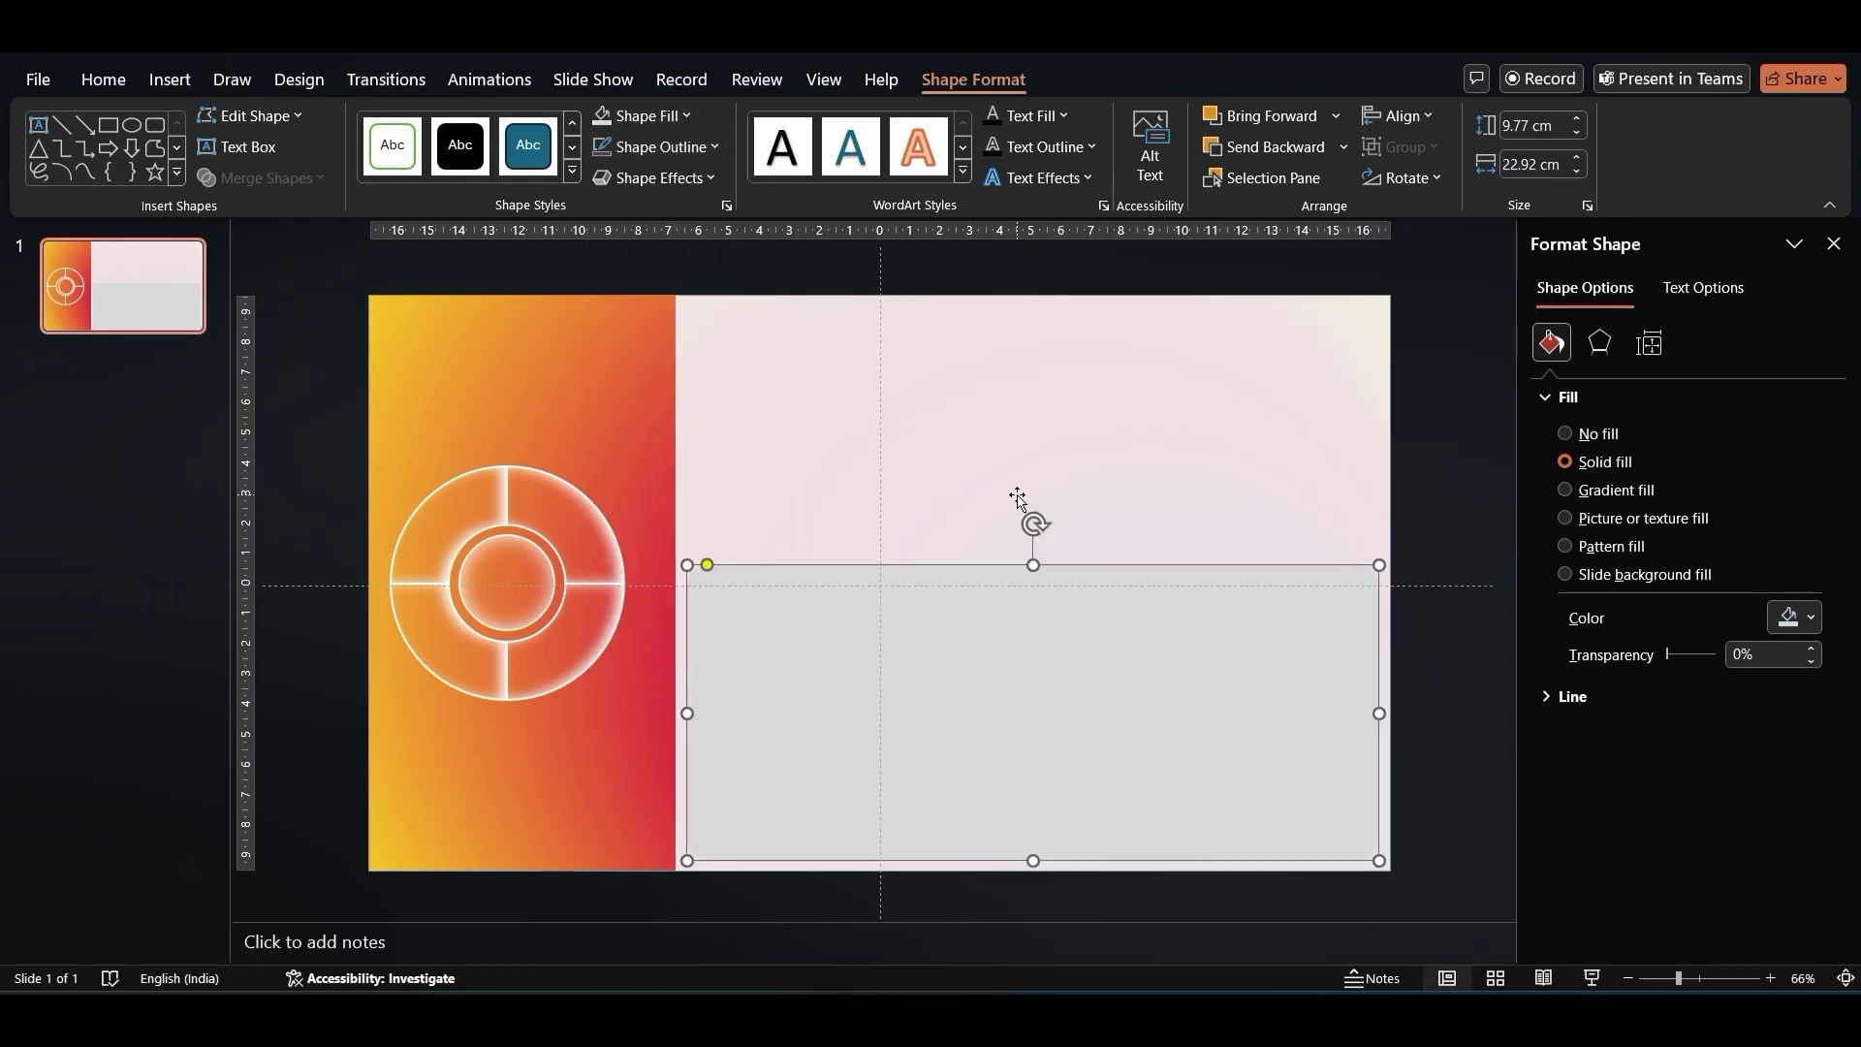
pyautogui.click(1016, 497)
pyautogui.click(1468, 397)
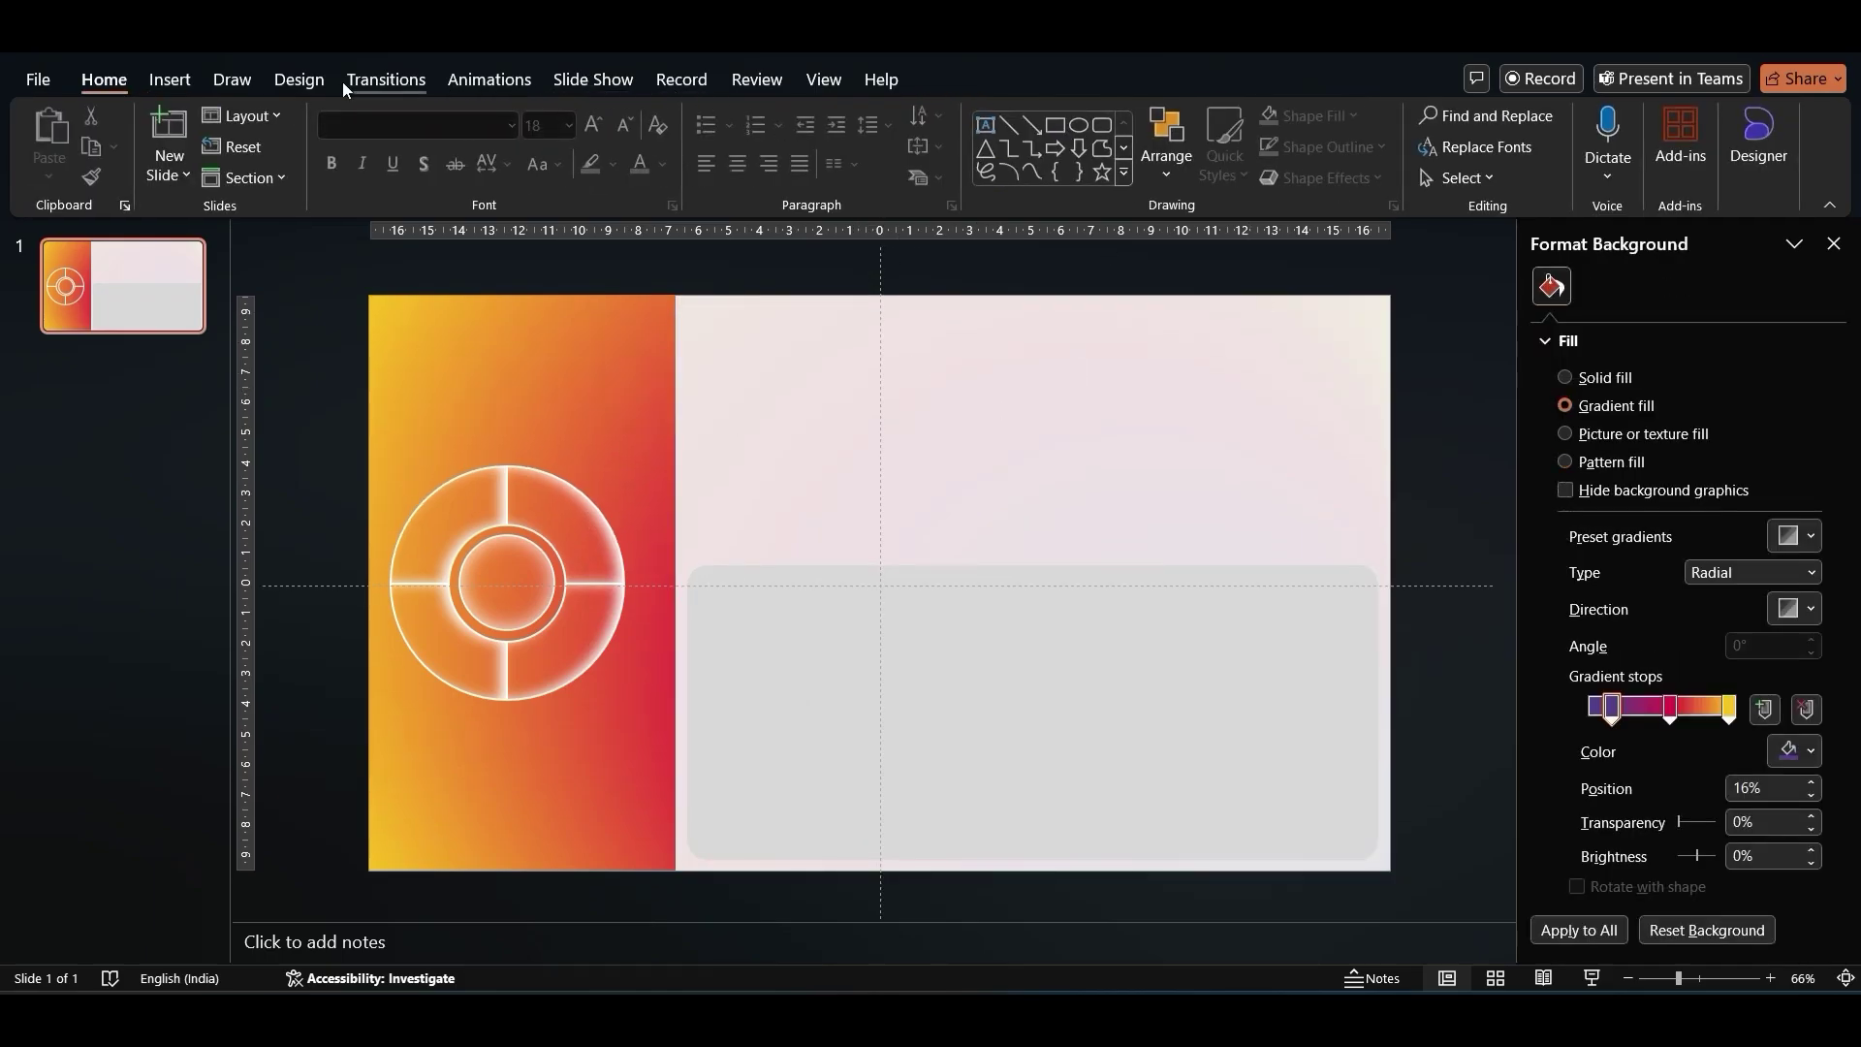
pyautogui.click(173, 80)
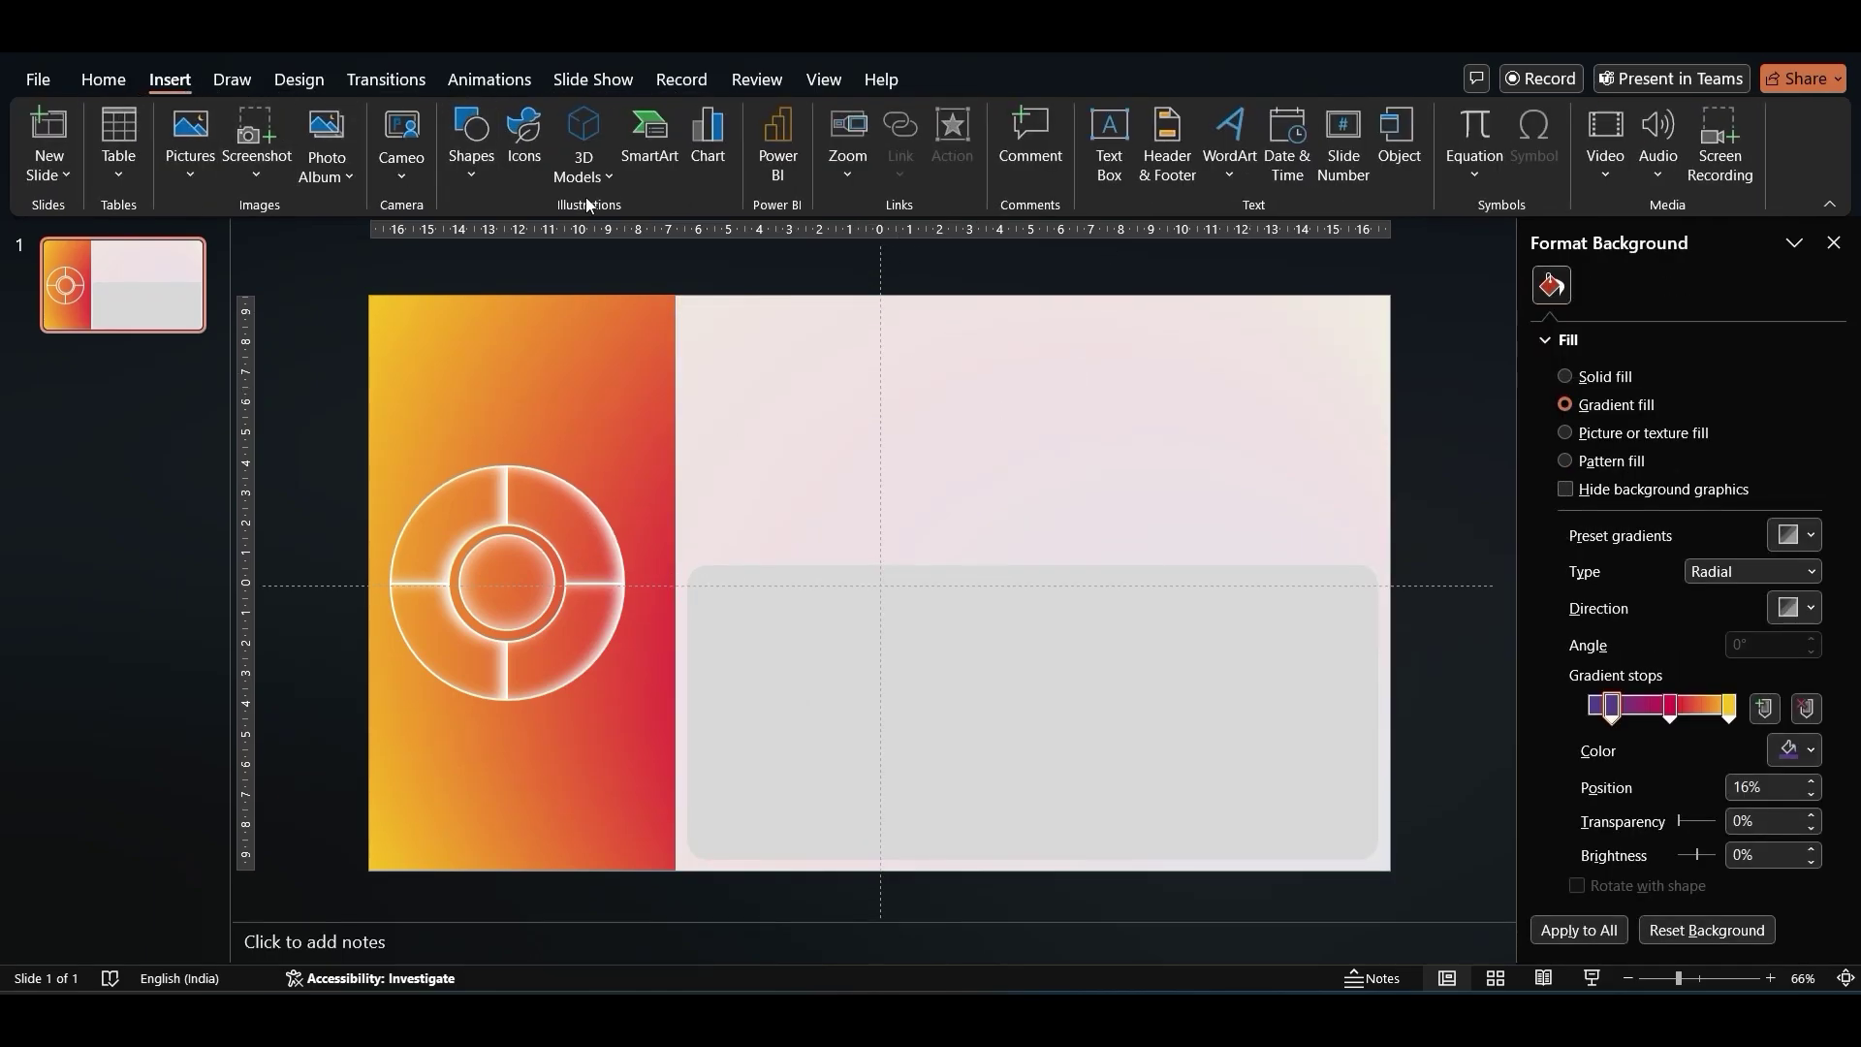
# Add a '2021' text box above the grey panel in bold 96 pt Poppins.
pyautogui.click(1109, 145)
pyautogui.moveTo(752, 376); pyautogui.dragTo(1063, 467)
pyautogui.write('2021')
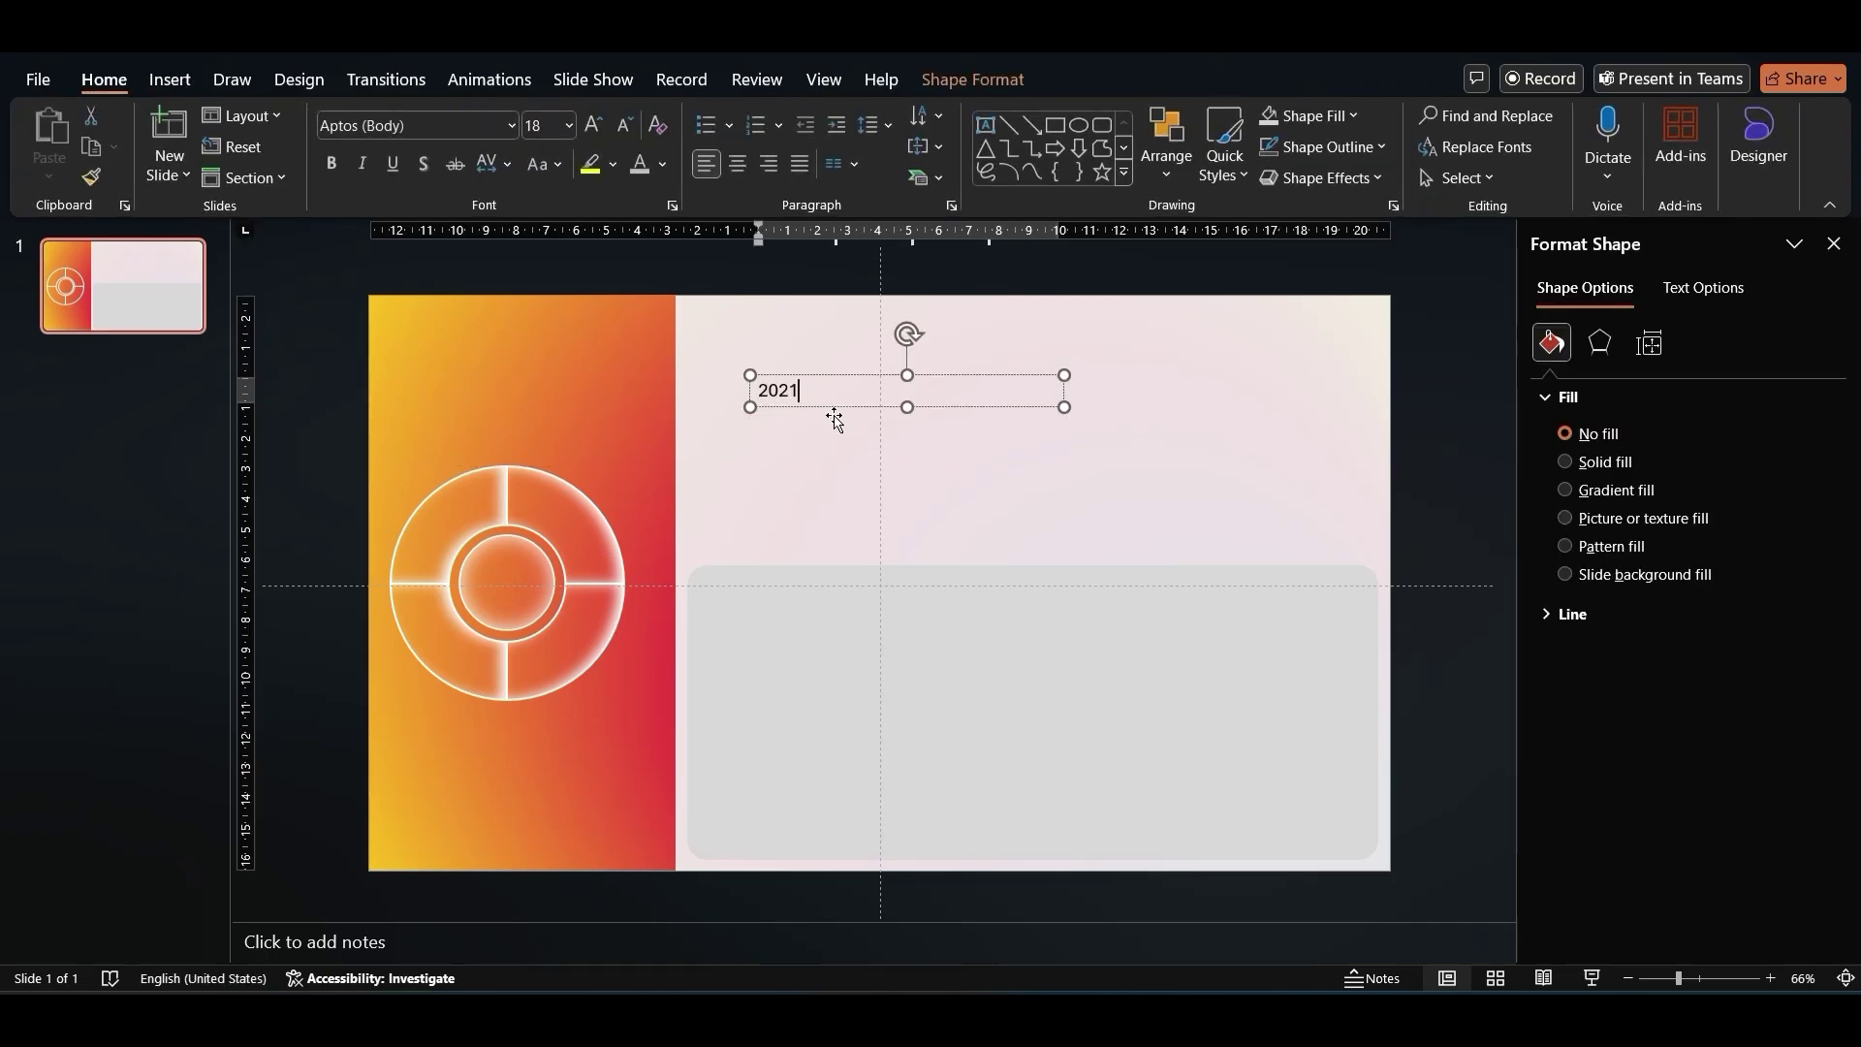
pyautogui.hotkey('ctrl', 'a')
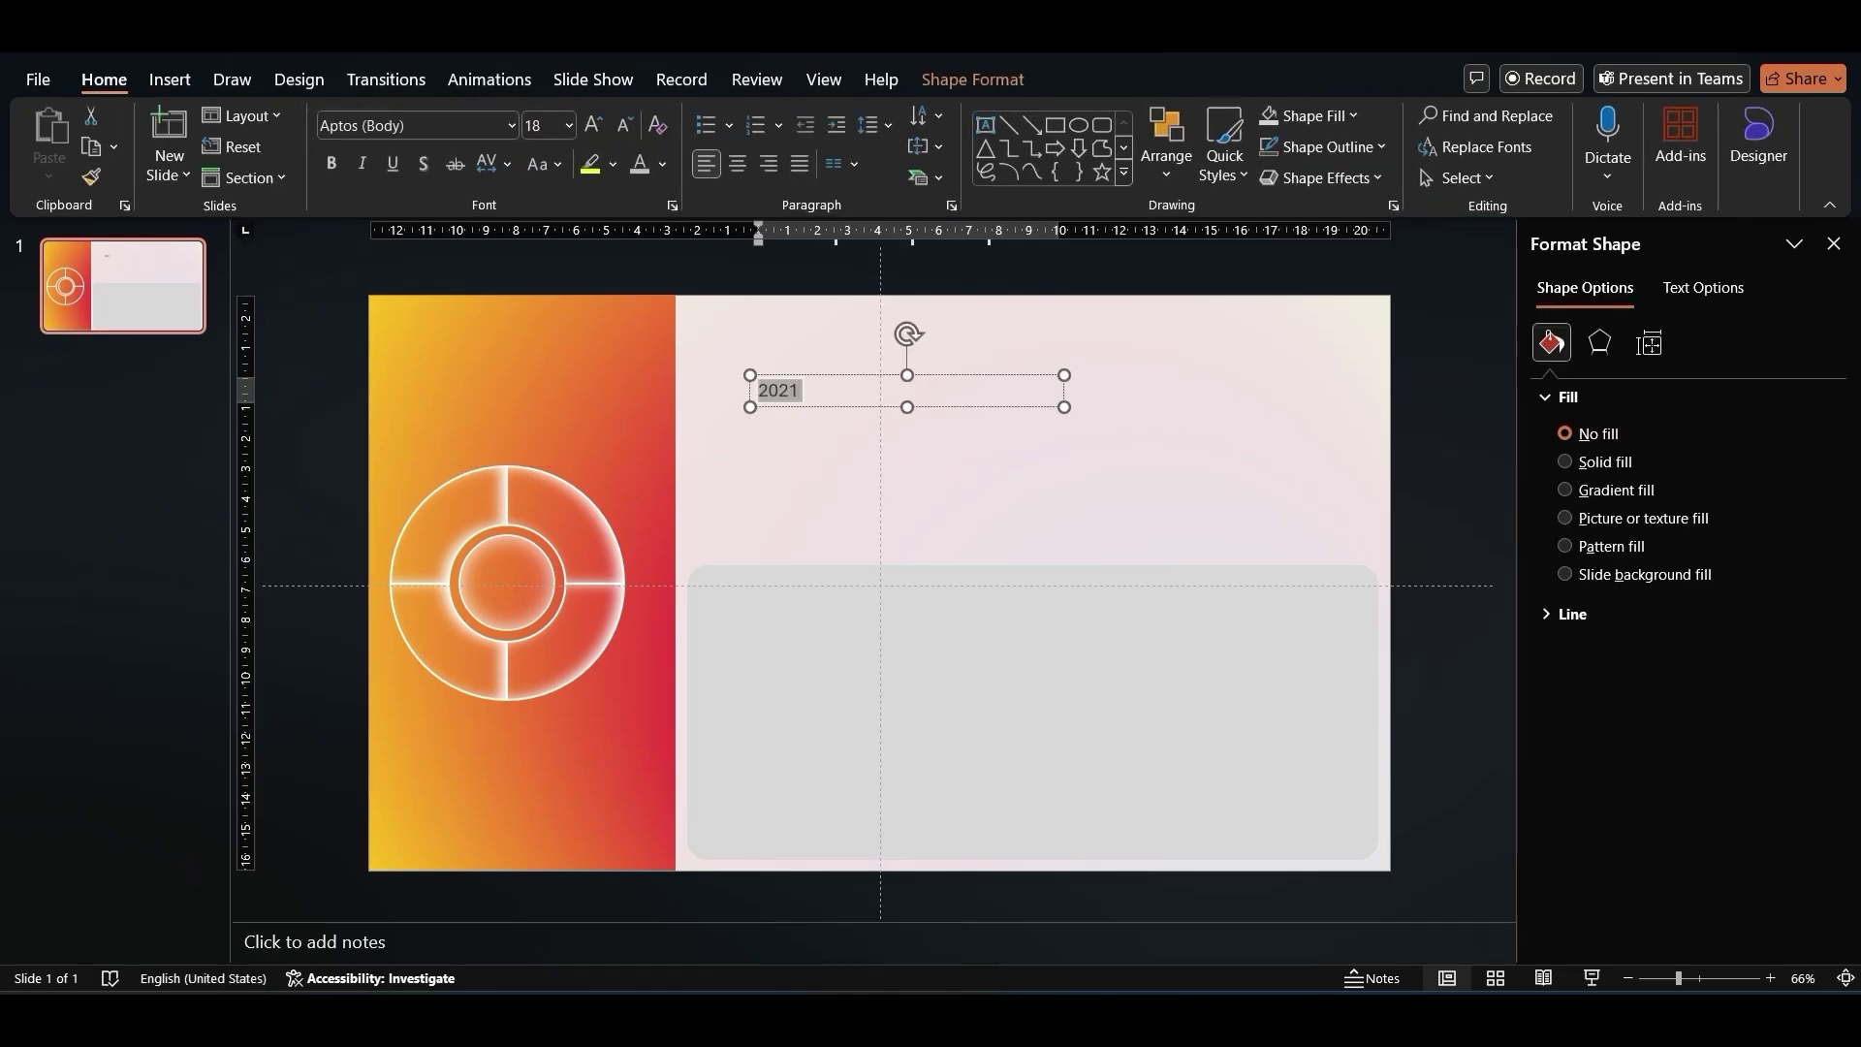
pyautogui.click(404, 125)
pyautogui.write('Poppins')
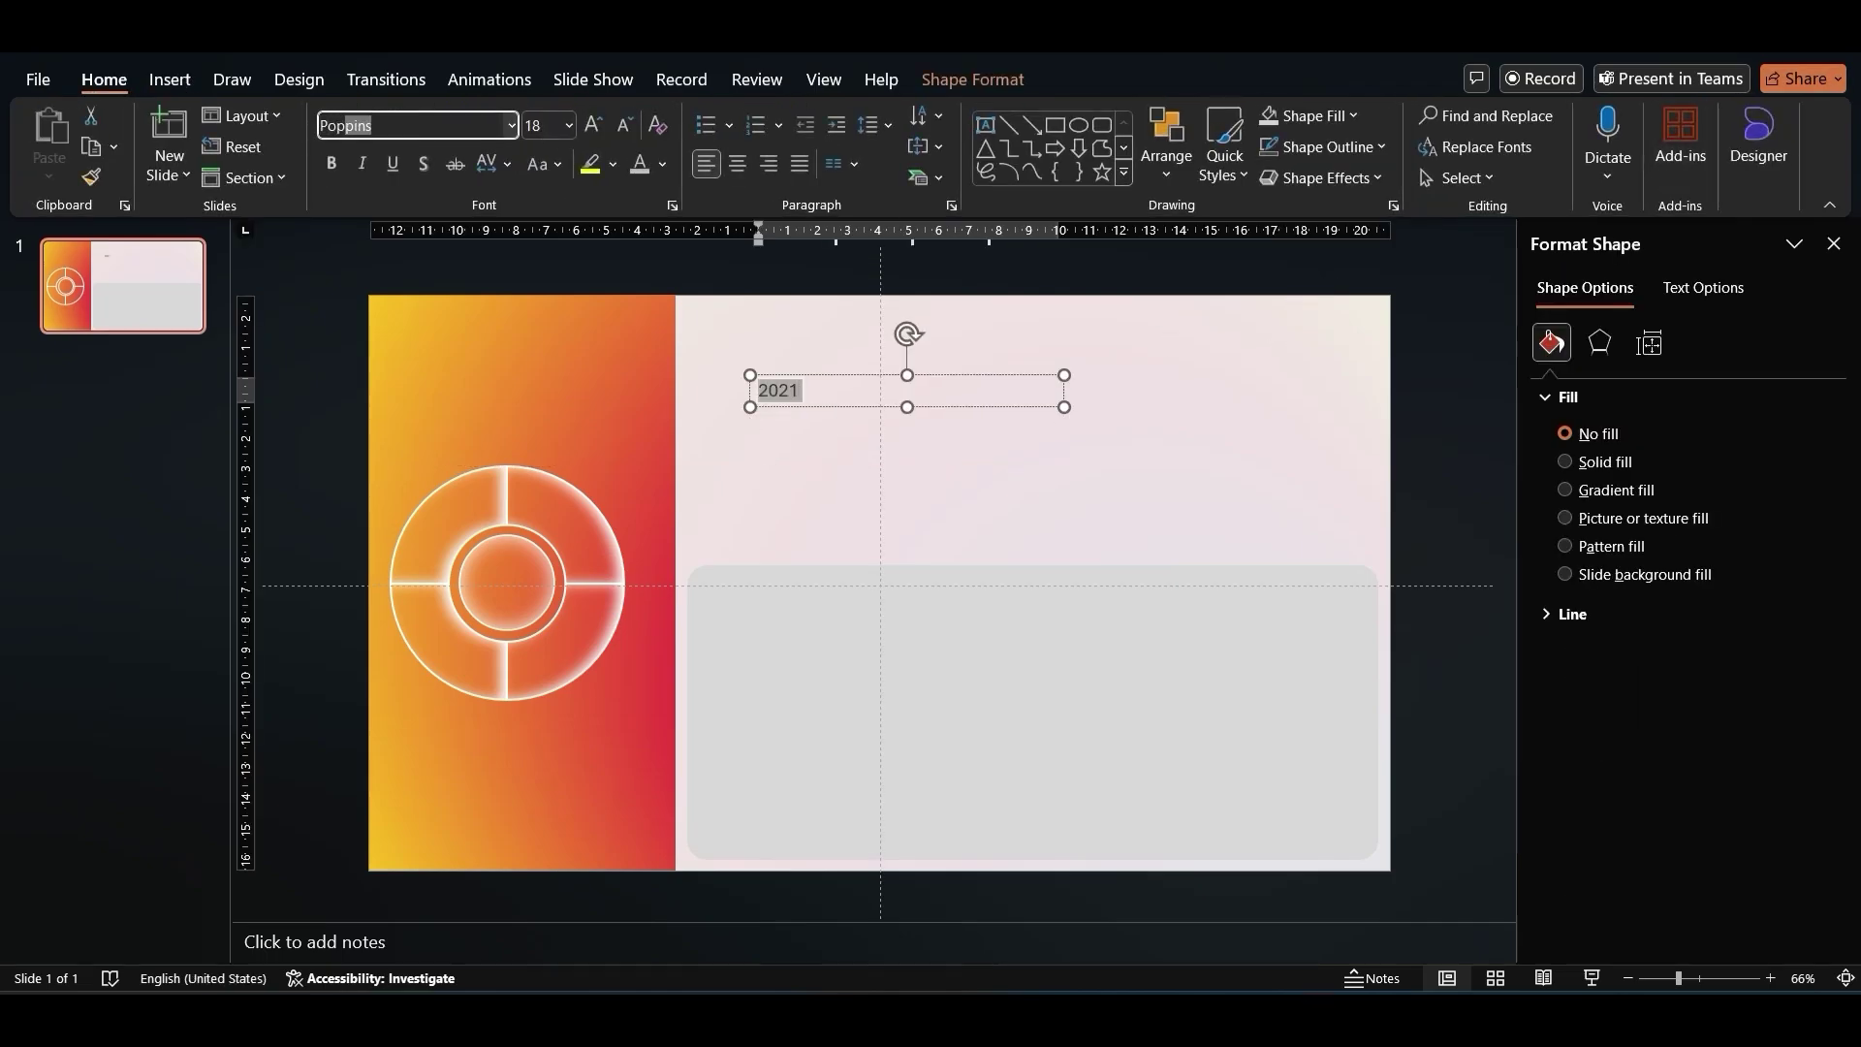
pyautogui.press('Return')
pyautogui.click(549, 127)
pyautogui.write('96')
pyautogui.press('Return')
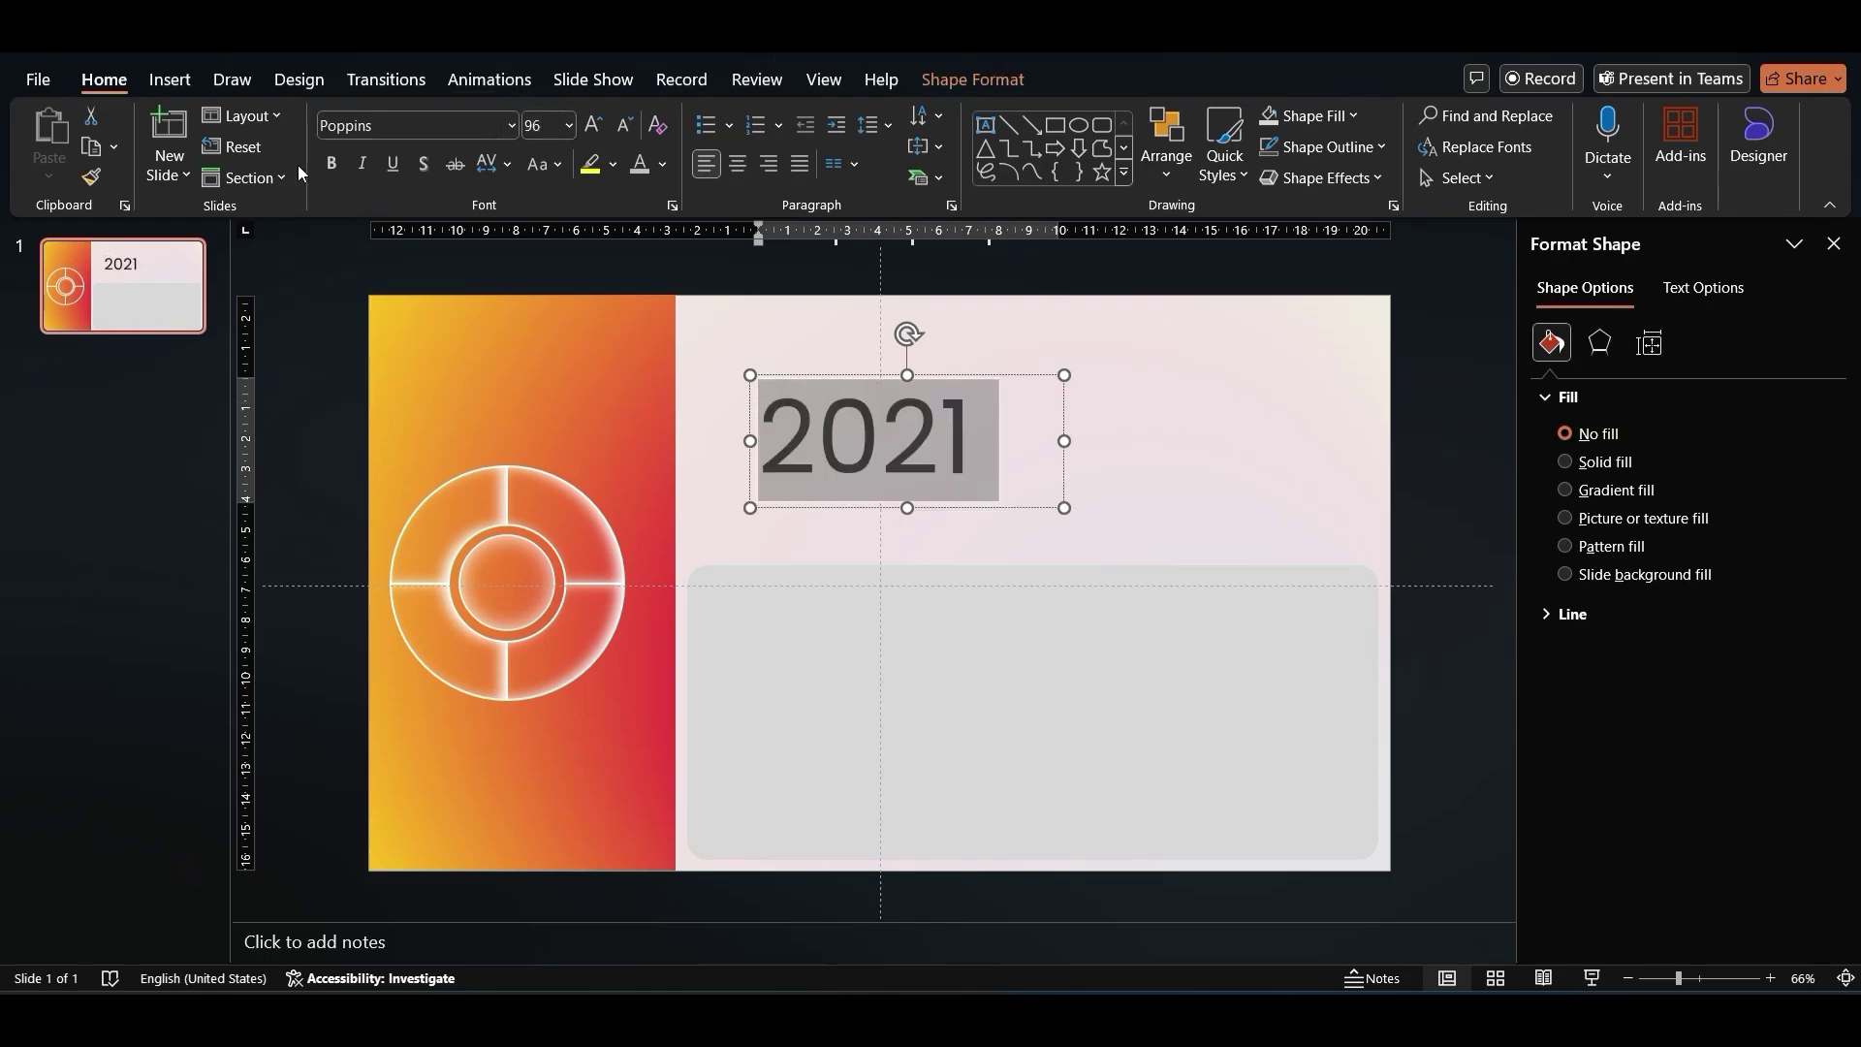
pyautogui.click(331, 164)
# Narrow and rotate the 2021 label to run vertically, nudge it left, and colour it grey.
pyautogui.moveTo(1066, 444); pyautogui.dragTo(989, 453)
pyautogui.moveTo(879, 335); pyautogui.dragTo(783, 403)
pyautogui.click(942, 407)
pyautogui.hotkey('ctrl', 'Left')
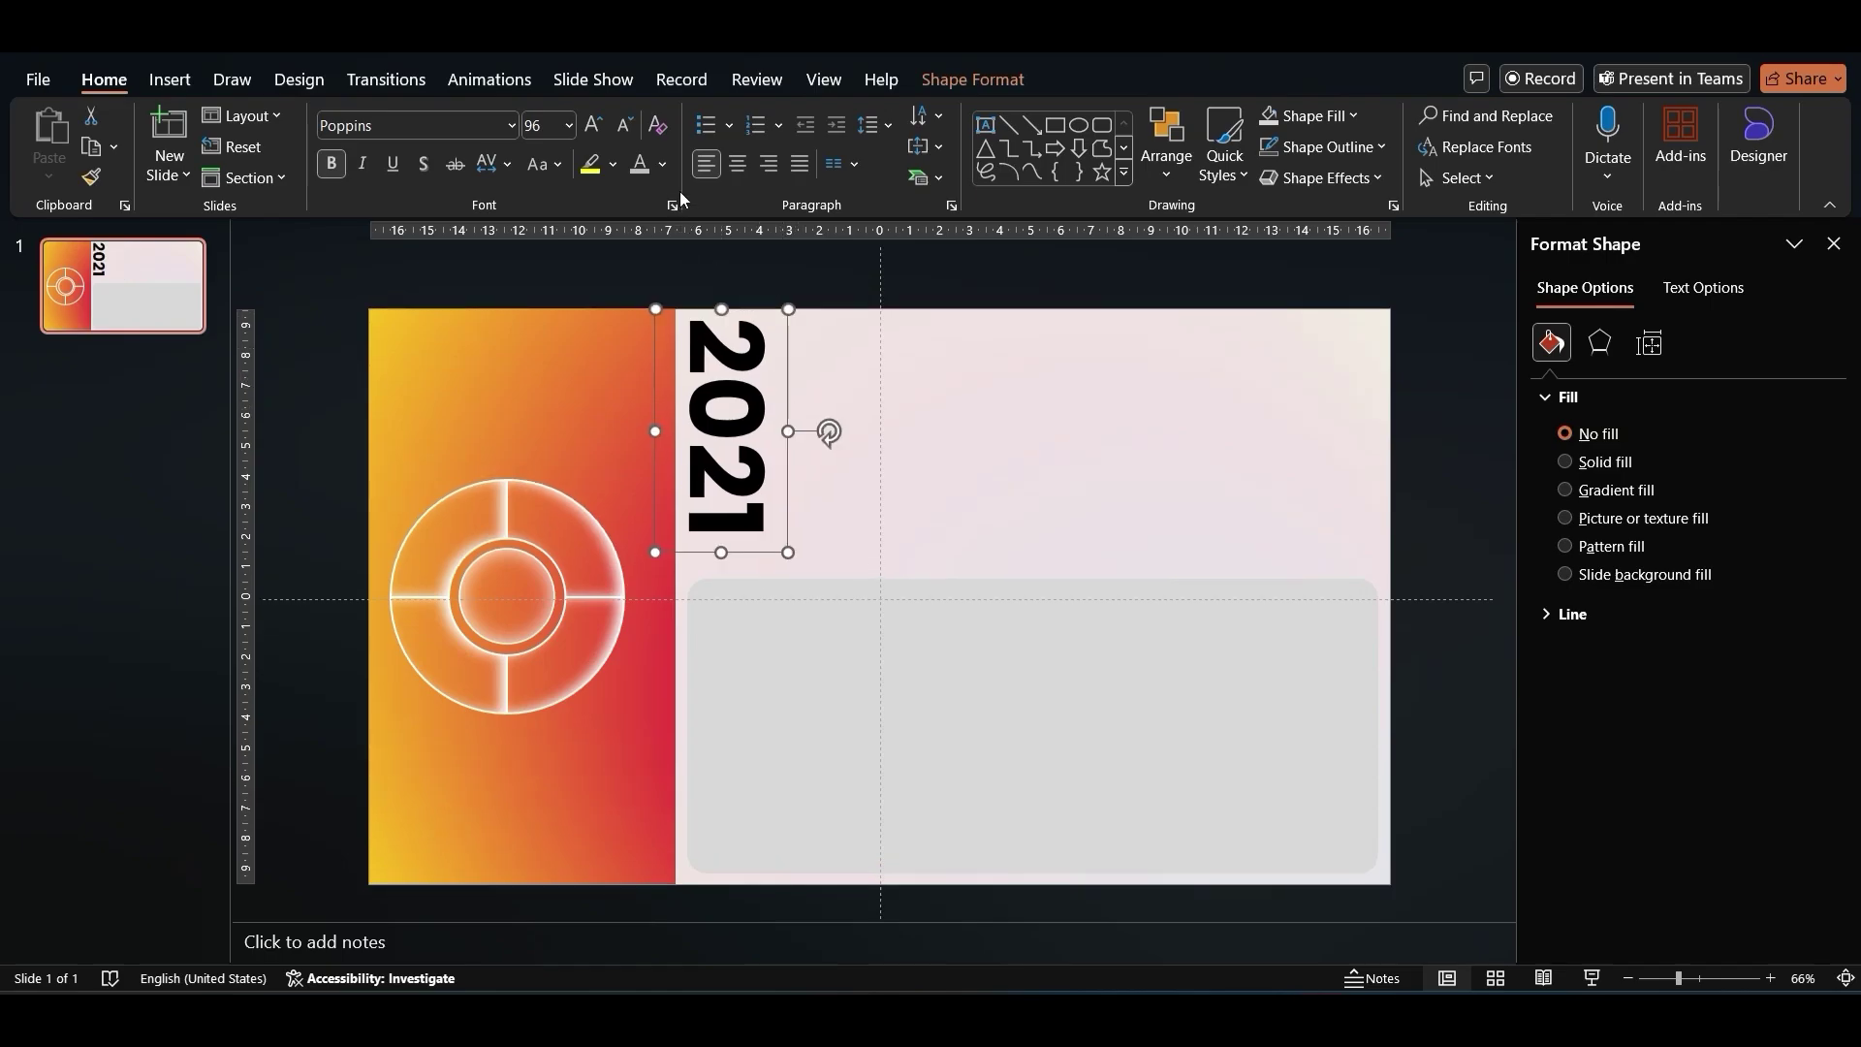
pyautogui.click(664, 169)
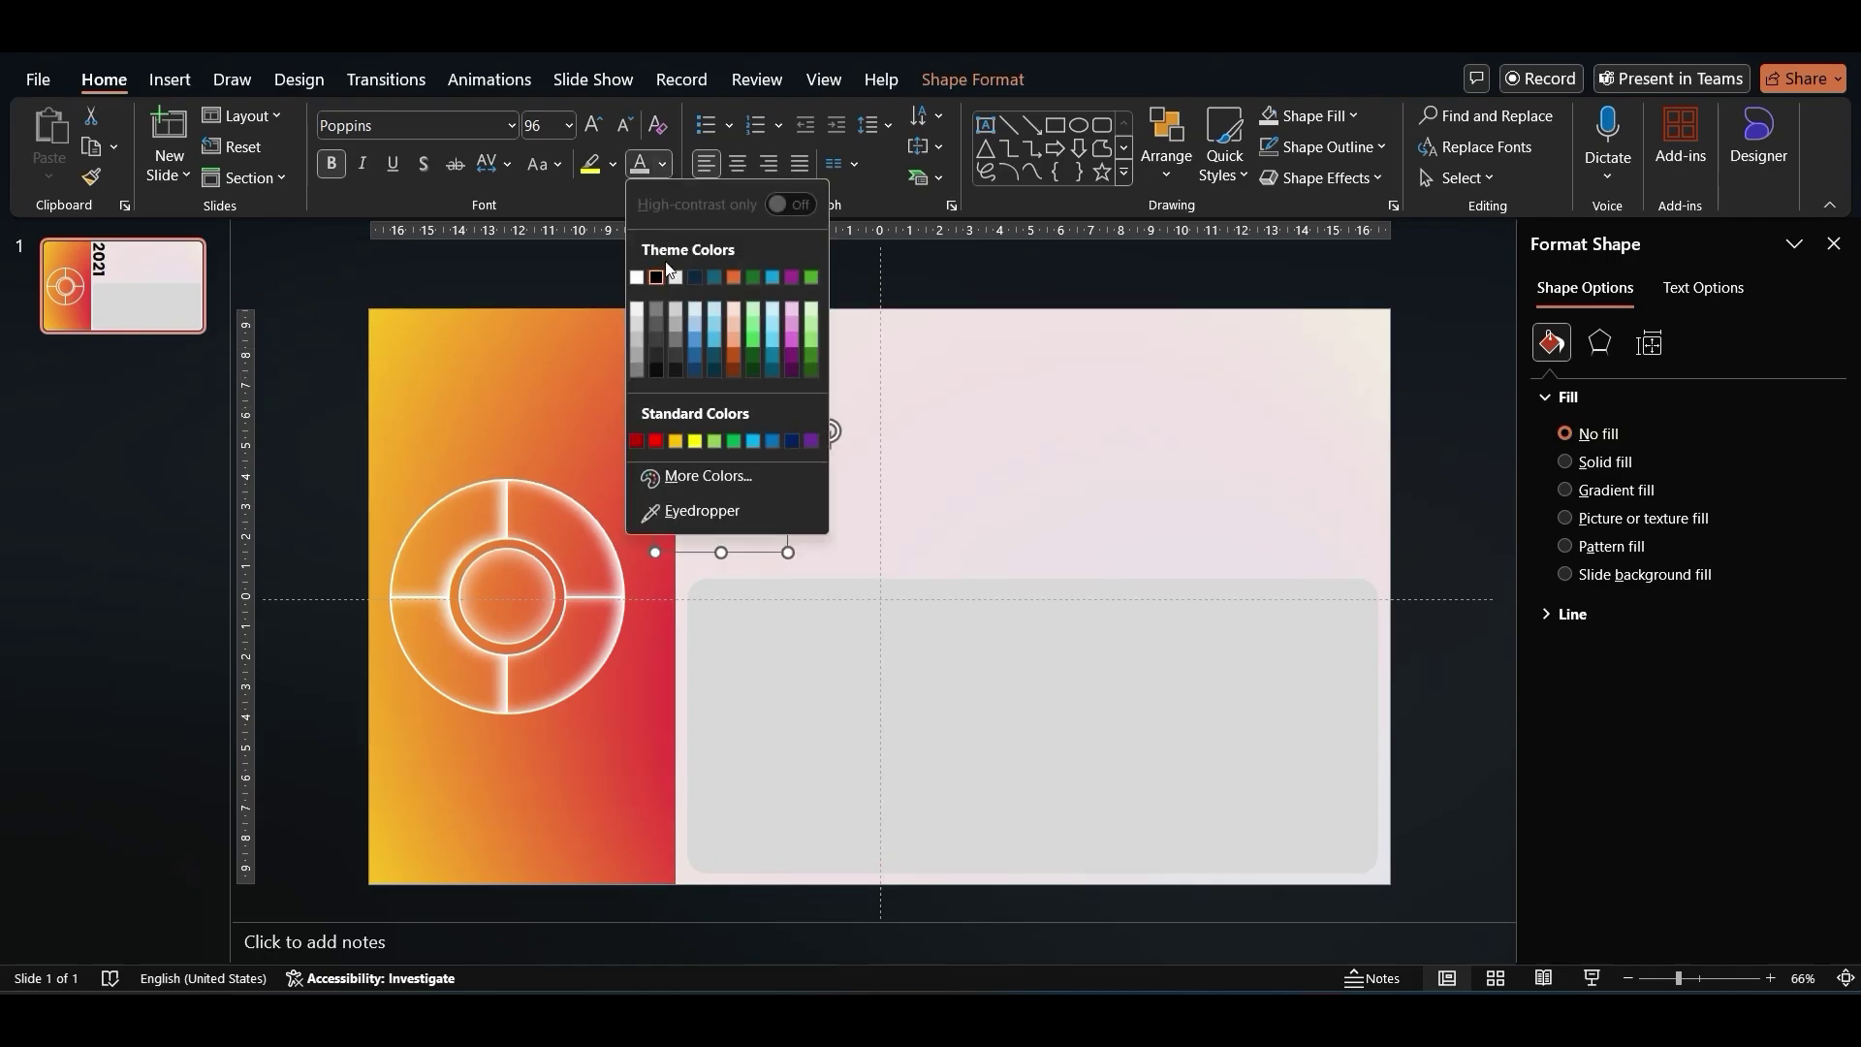
pyautogui.click(636, 340)
pyautogui.click(827, 427)
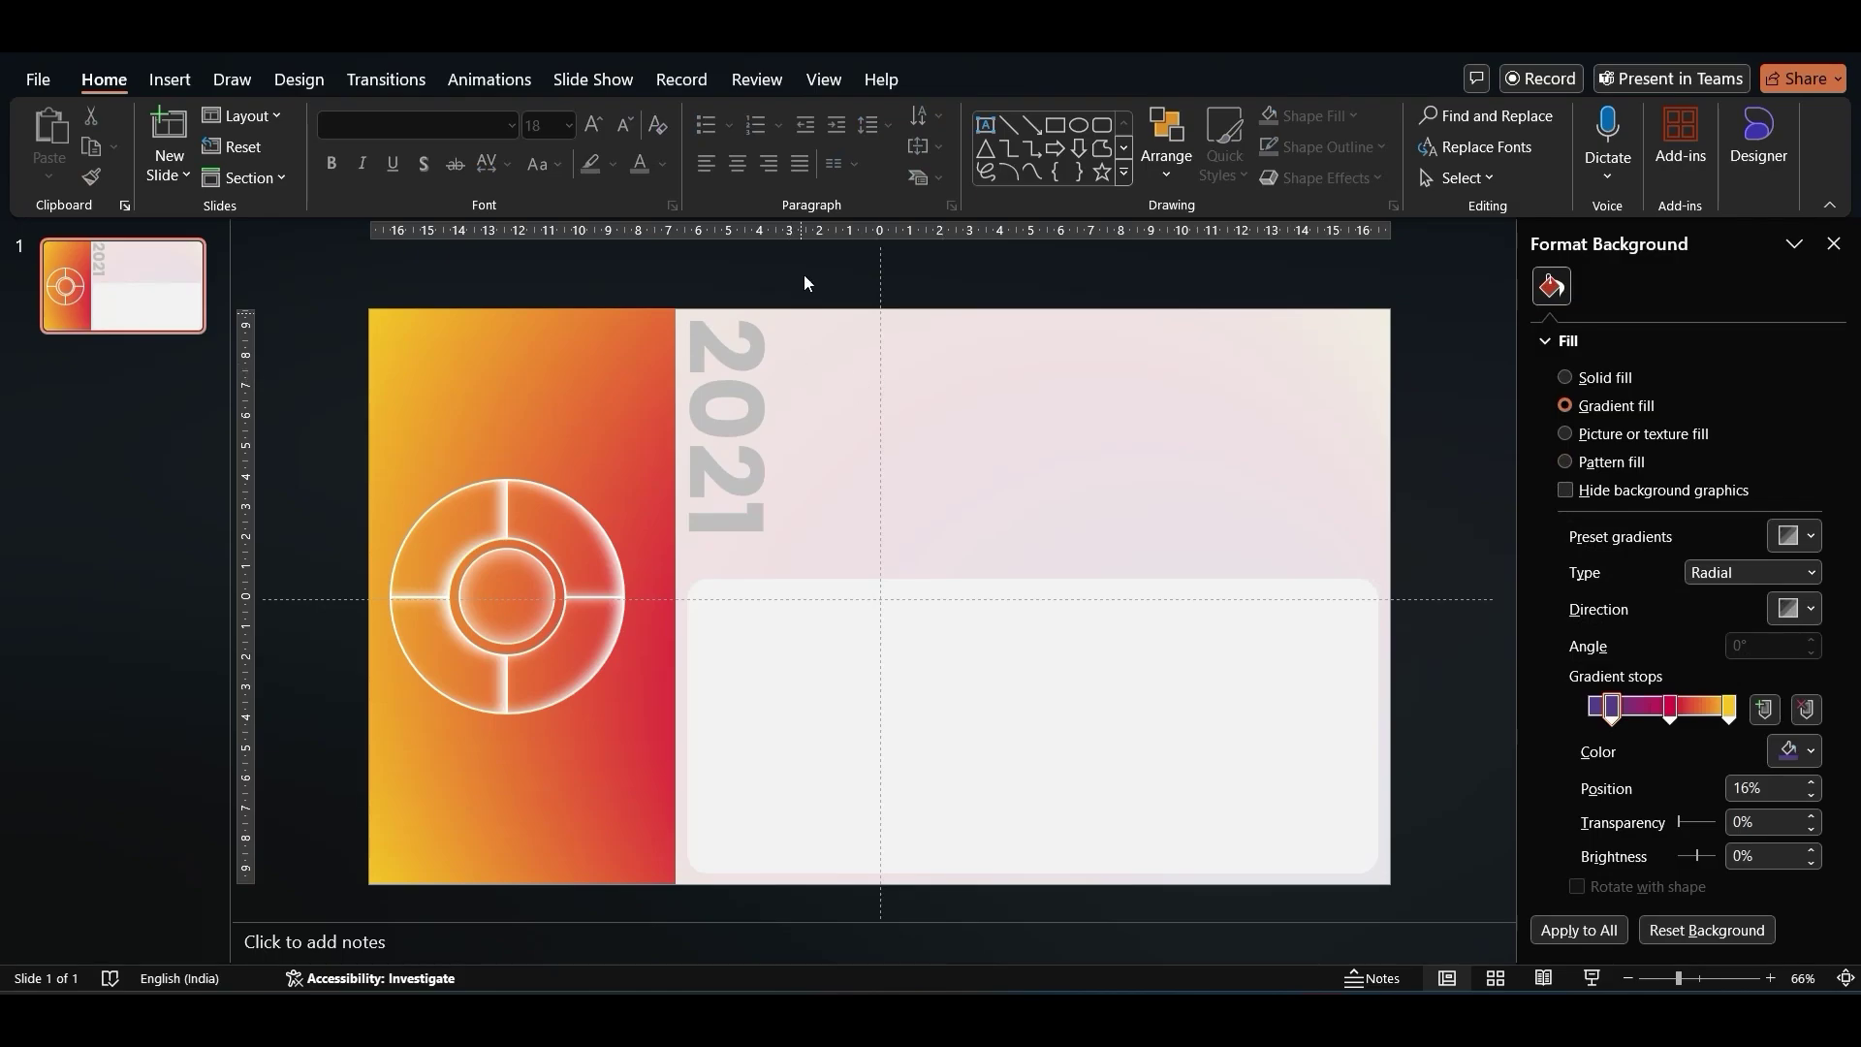
pyautogui.click(167, 82)
pyautogui.click(475, 161)
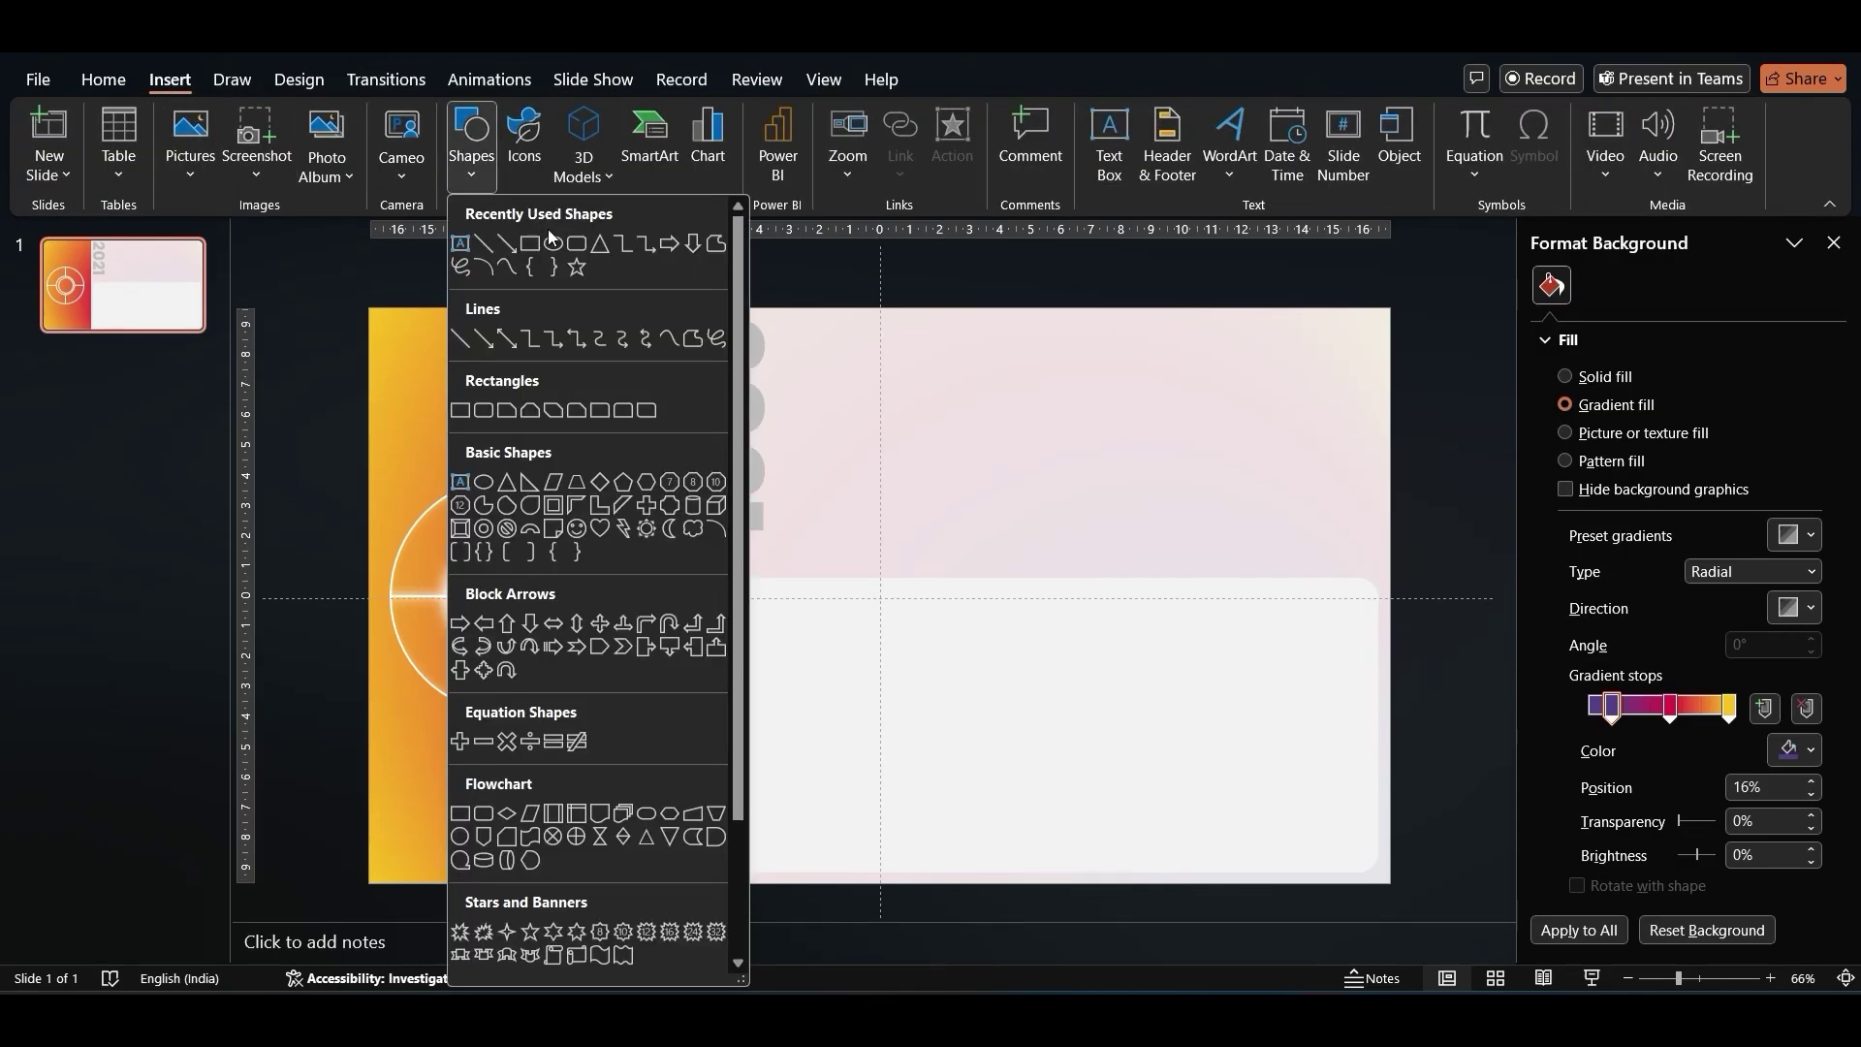
pyautogui.click(554, 242)
# Draw a 2.75 cm gradient-filled circle with no outline in the light lower panel.
pyautogui.moveTo(773, 618); pyautogui.dragTo(857, 697)
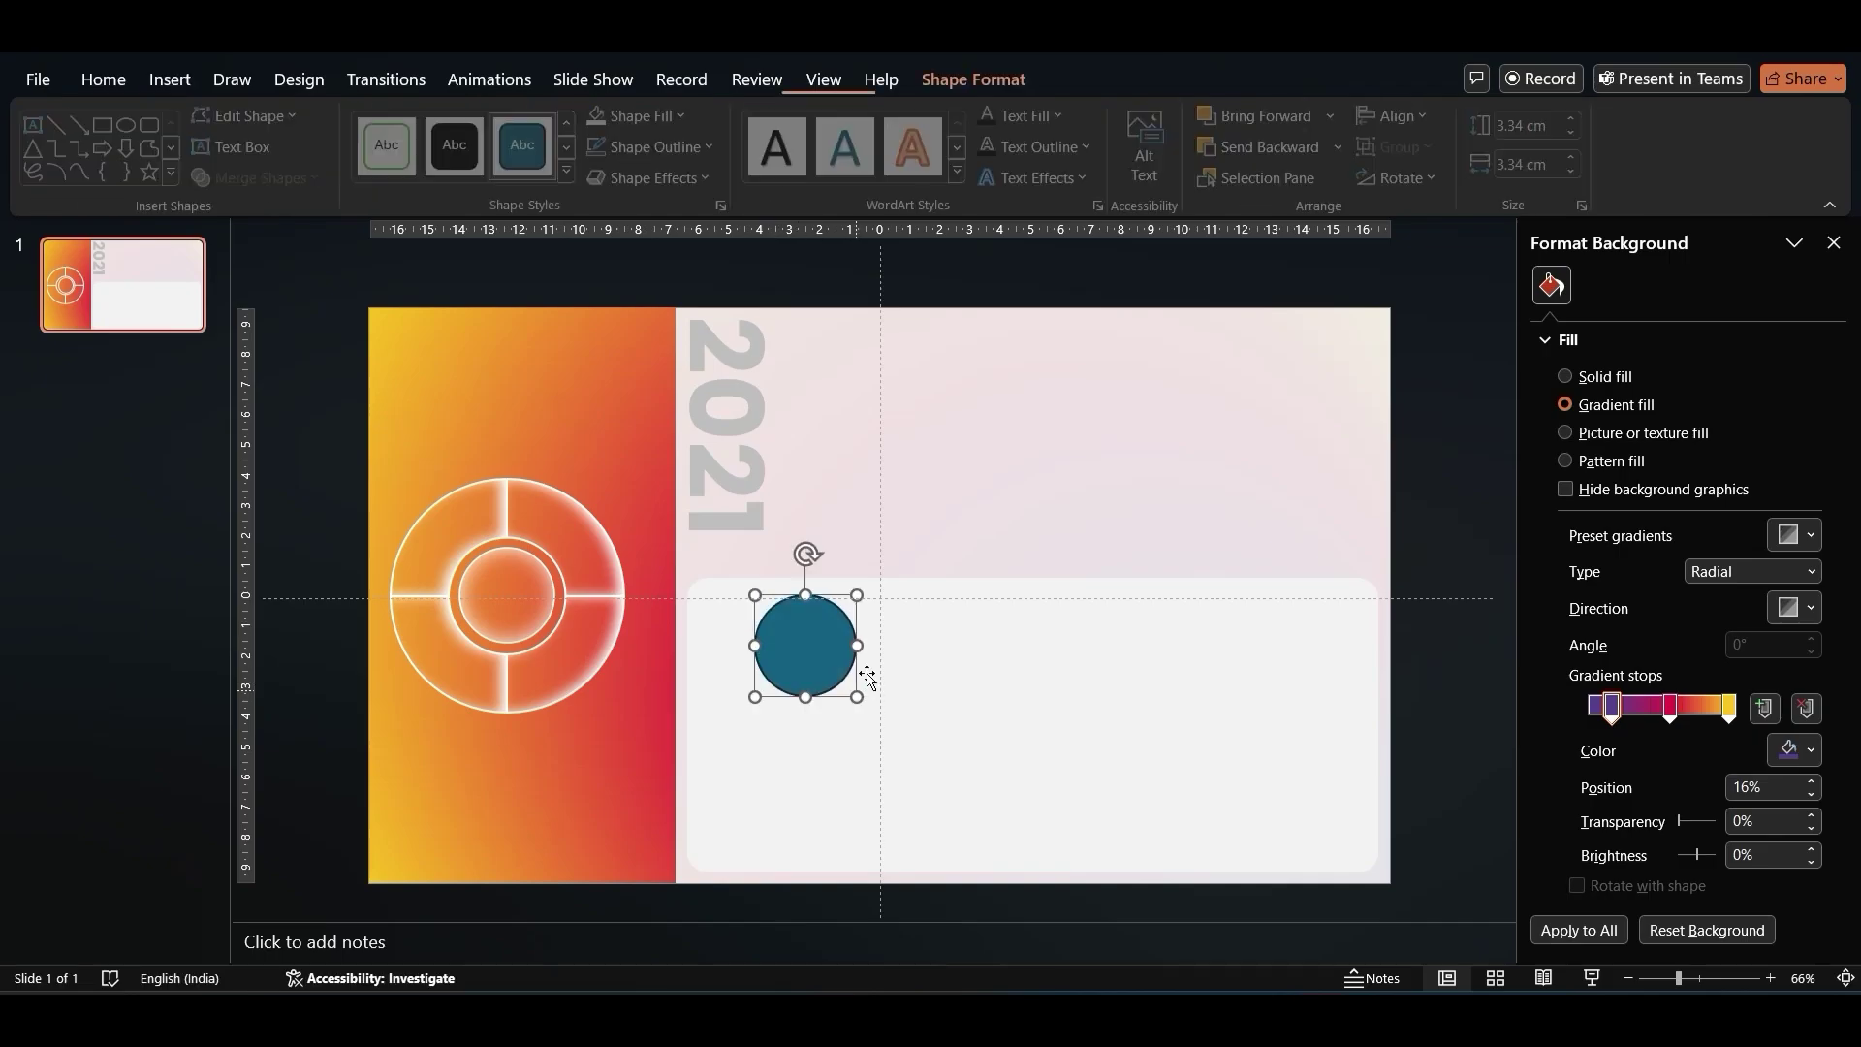
pyautogui.click(1529, 126)
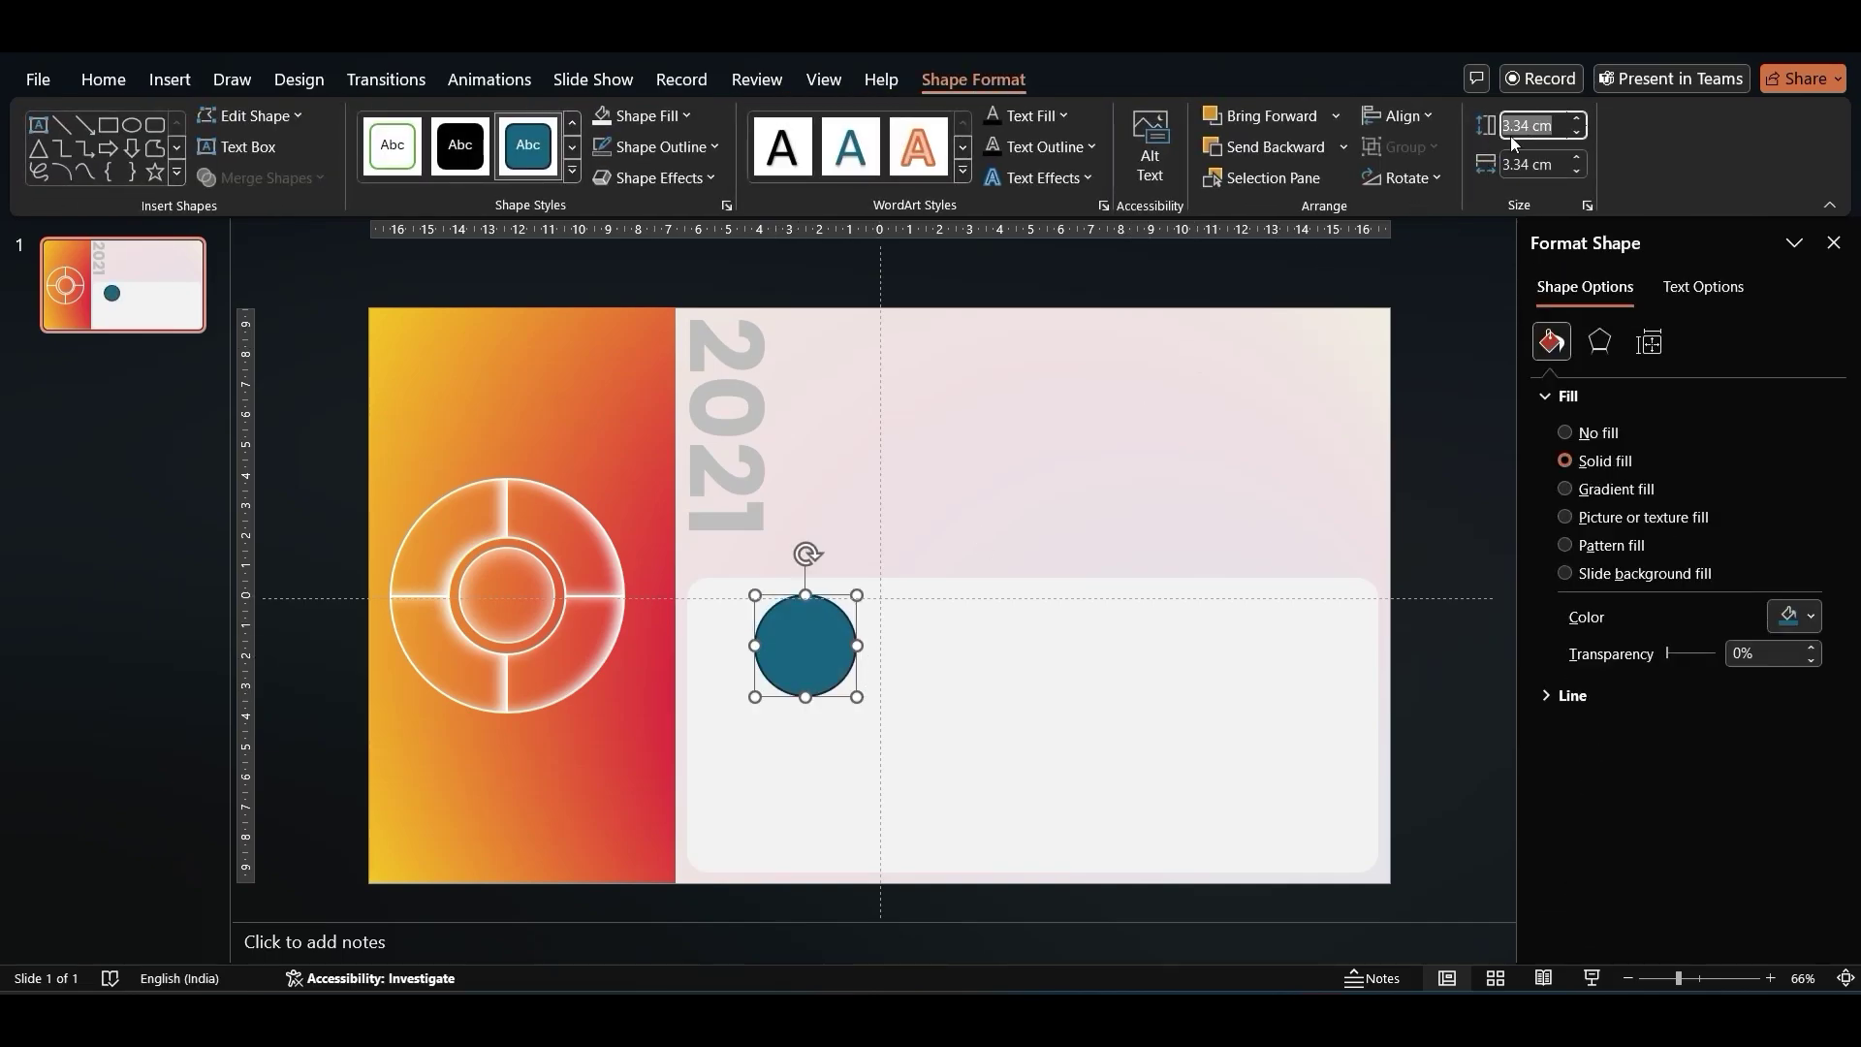
pyautogui.write('2.75')
pyautogui.press('Return')
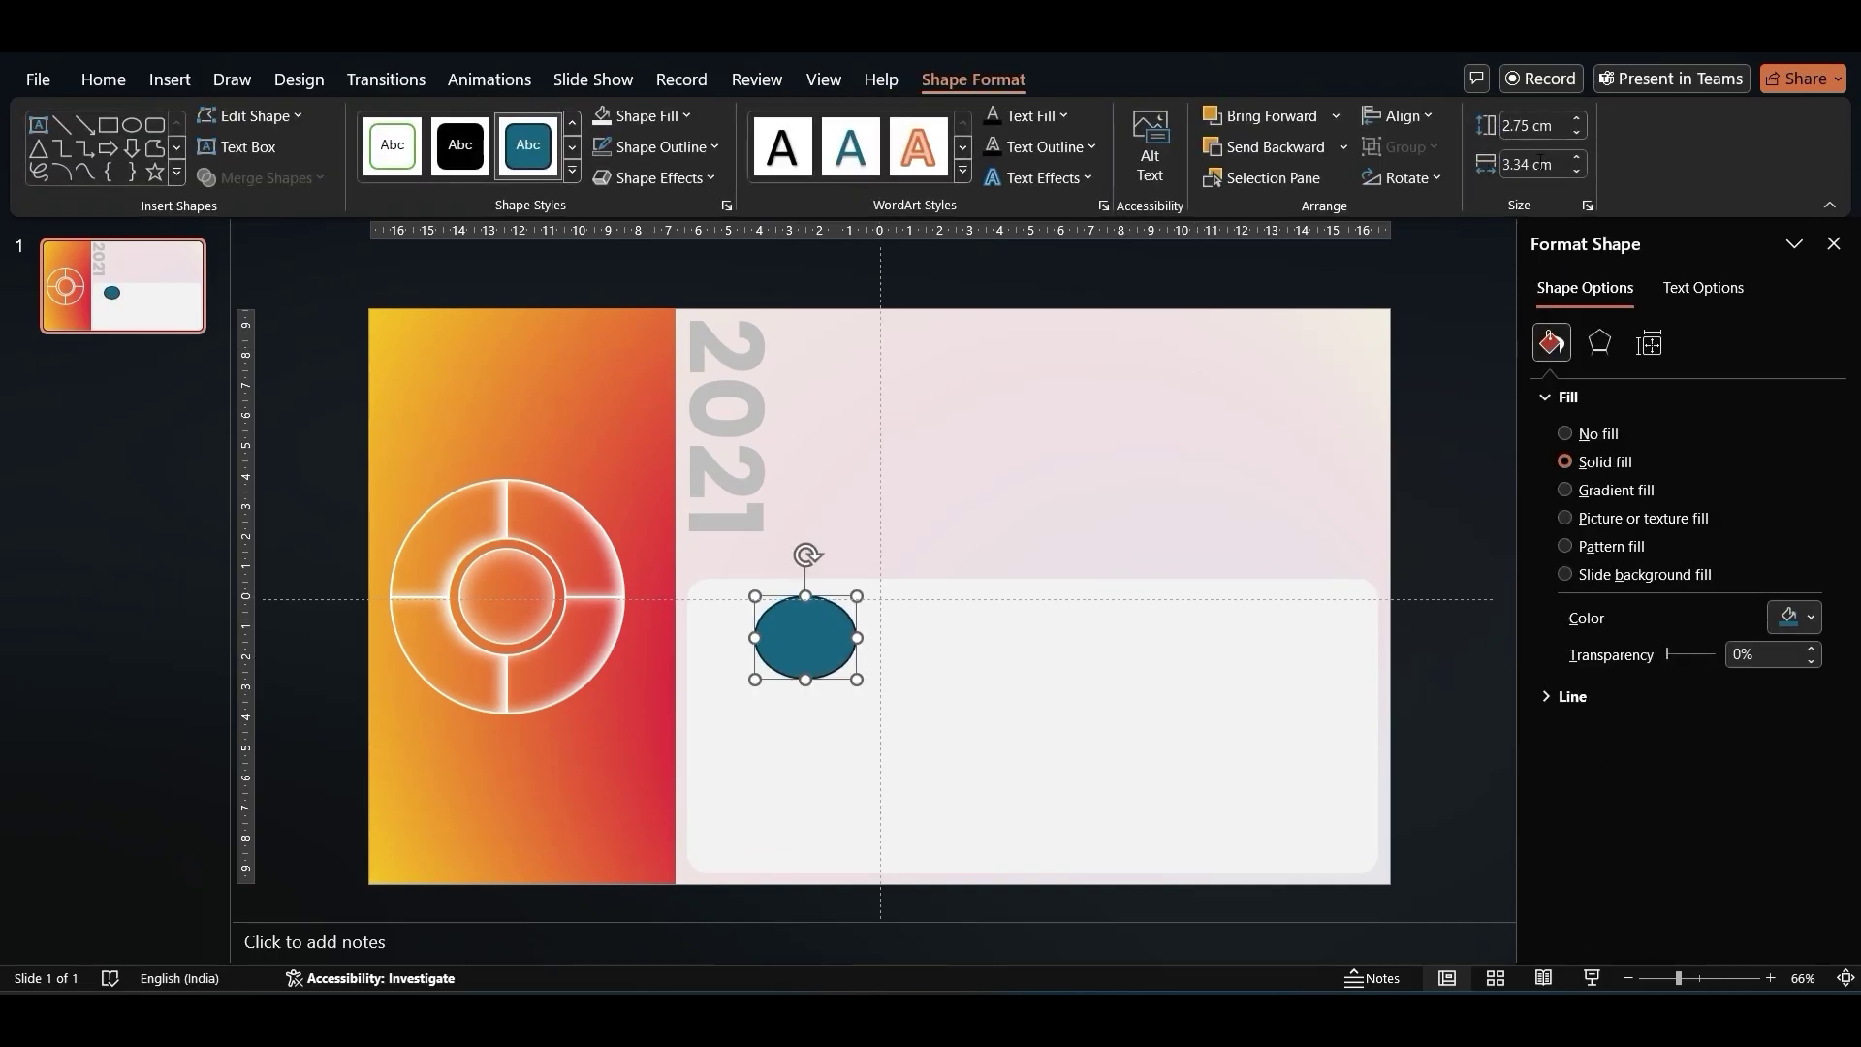
pyautogui.write('2.75')
pyautogui.press('Return')
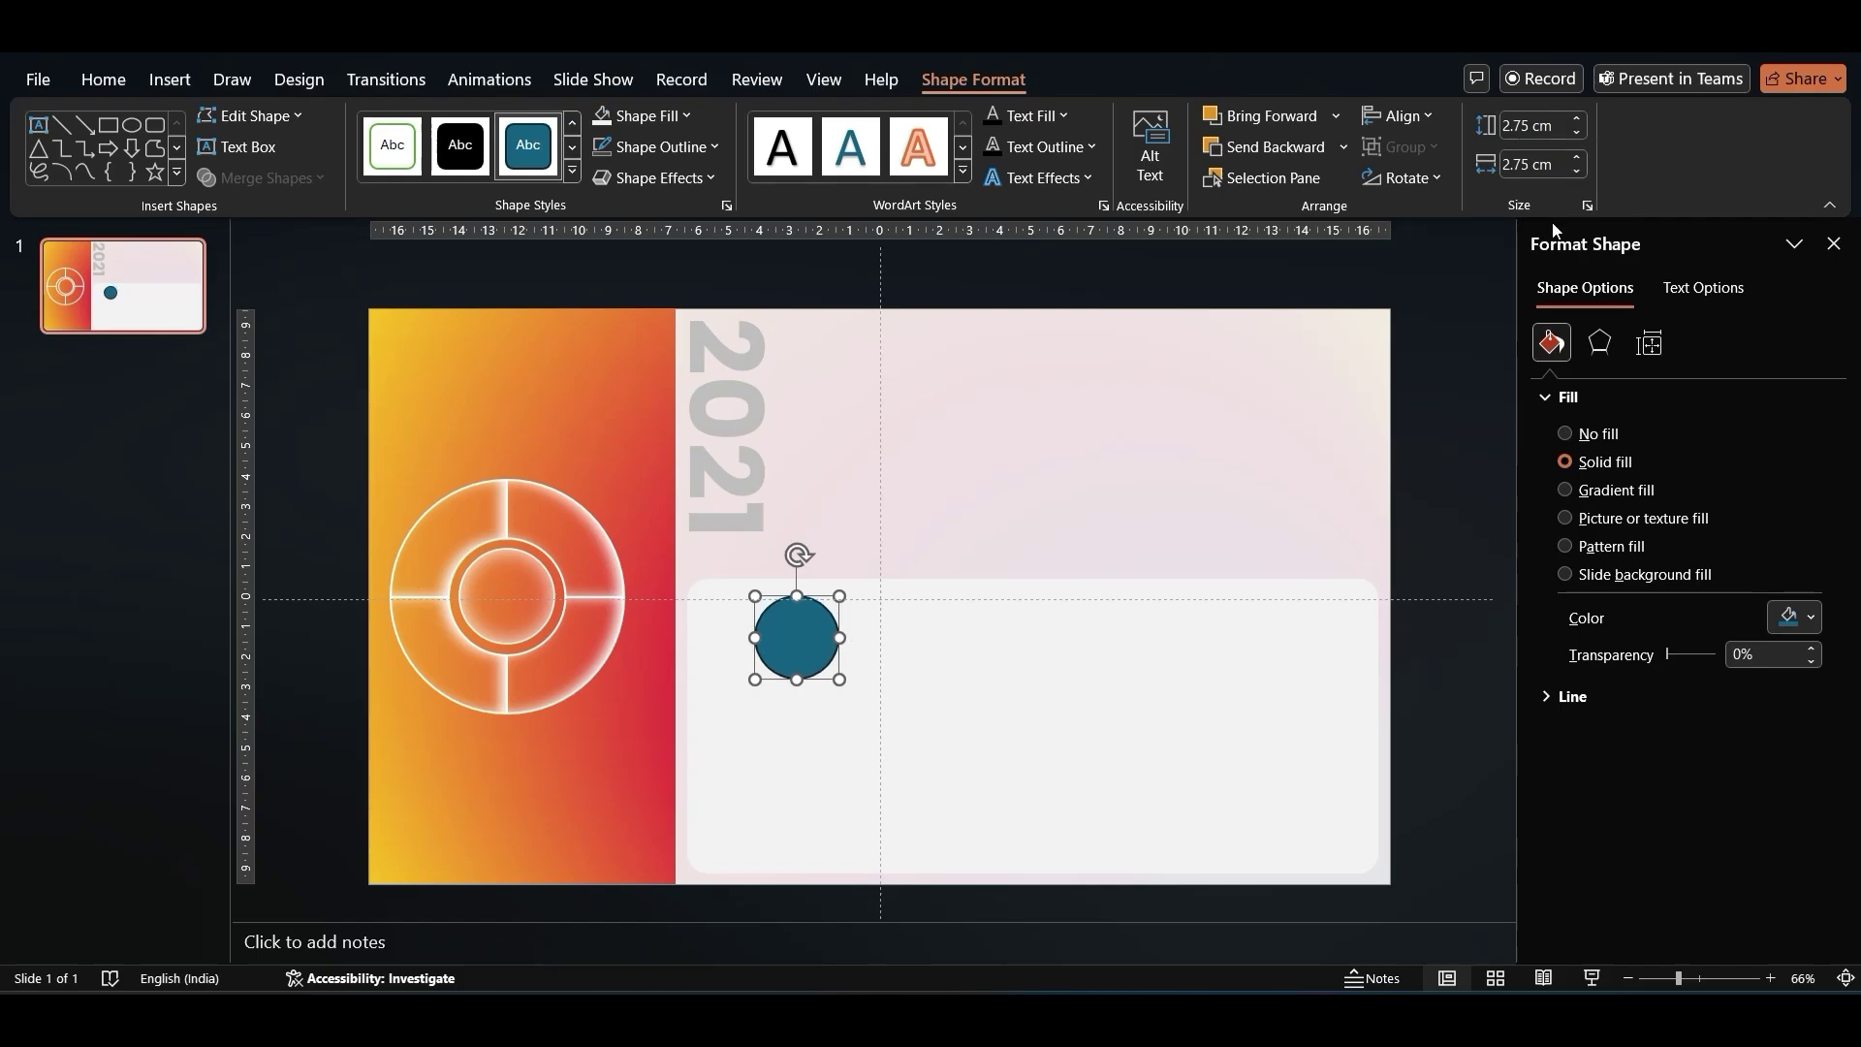
pyautogui.click(1630, 491)
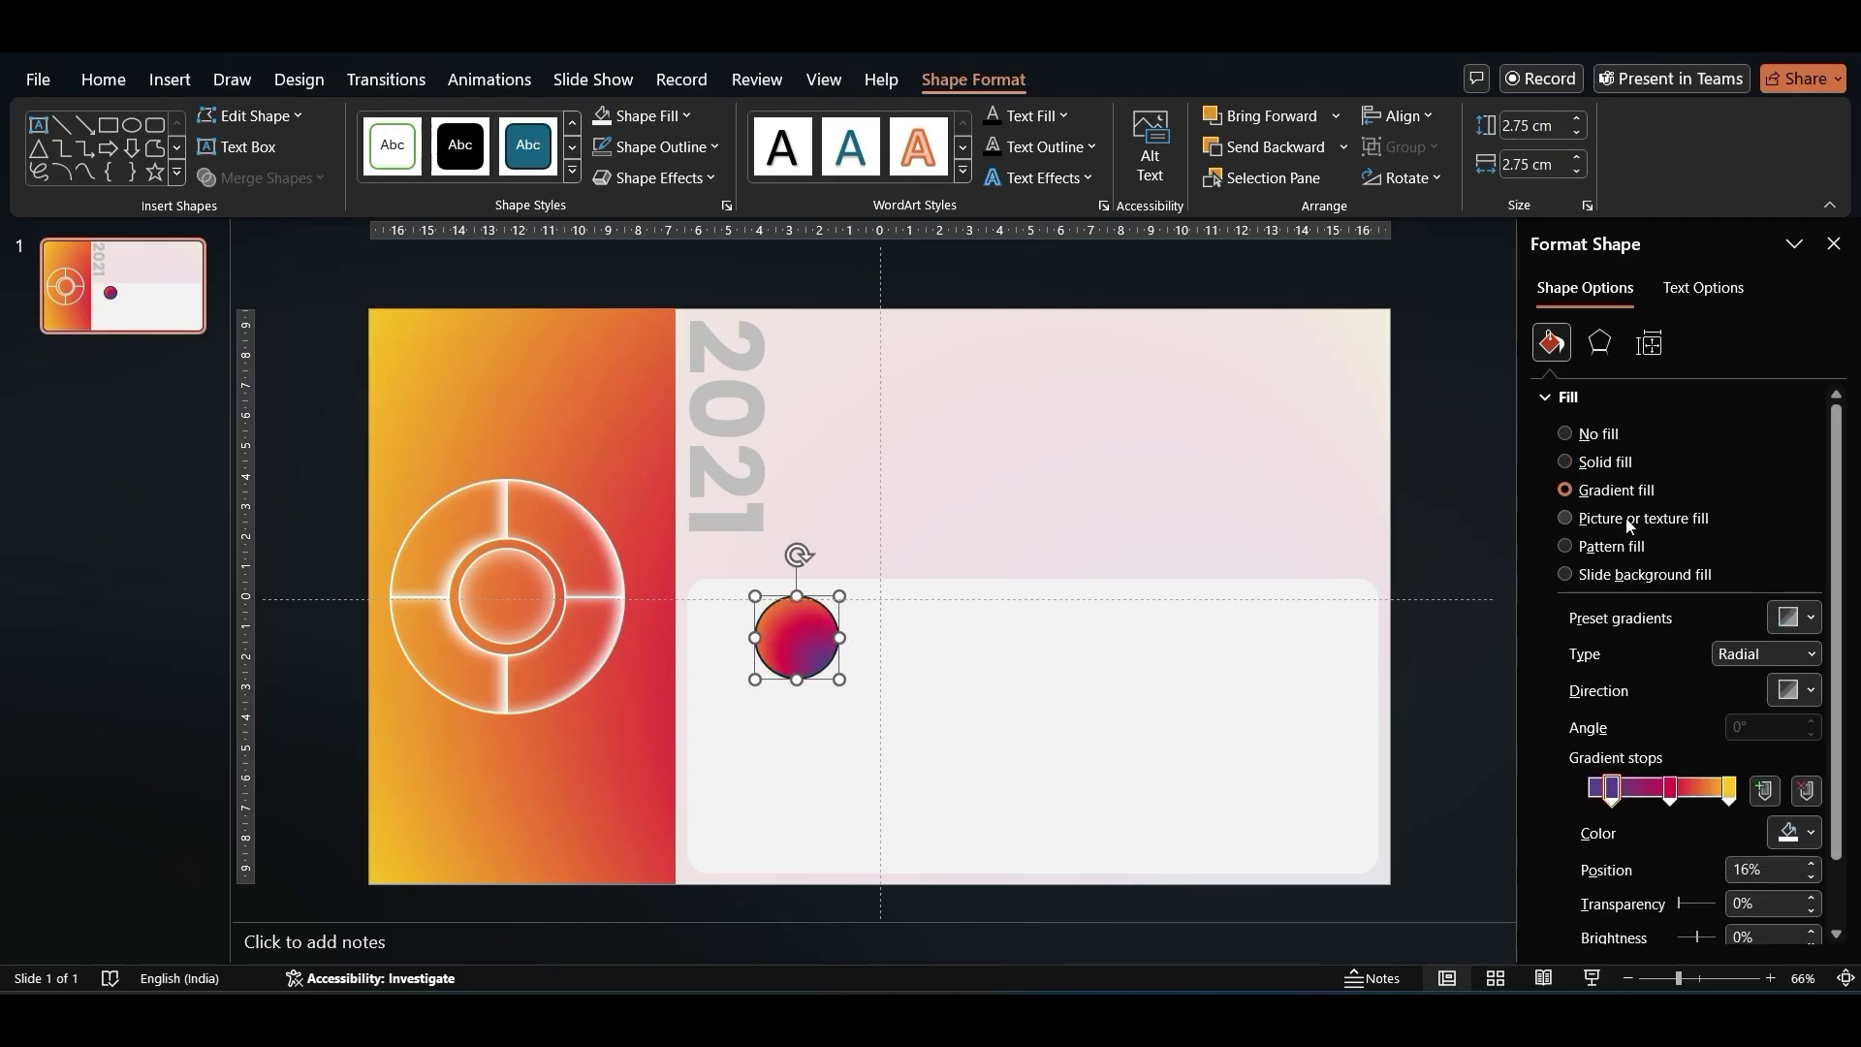
pyautogui.click(649, 146)
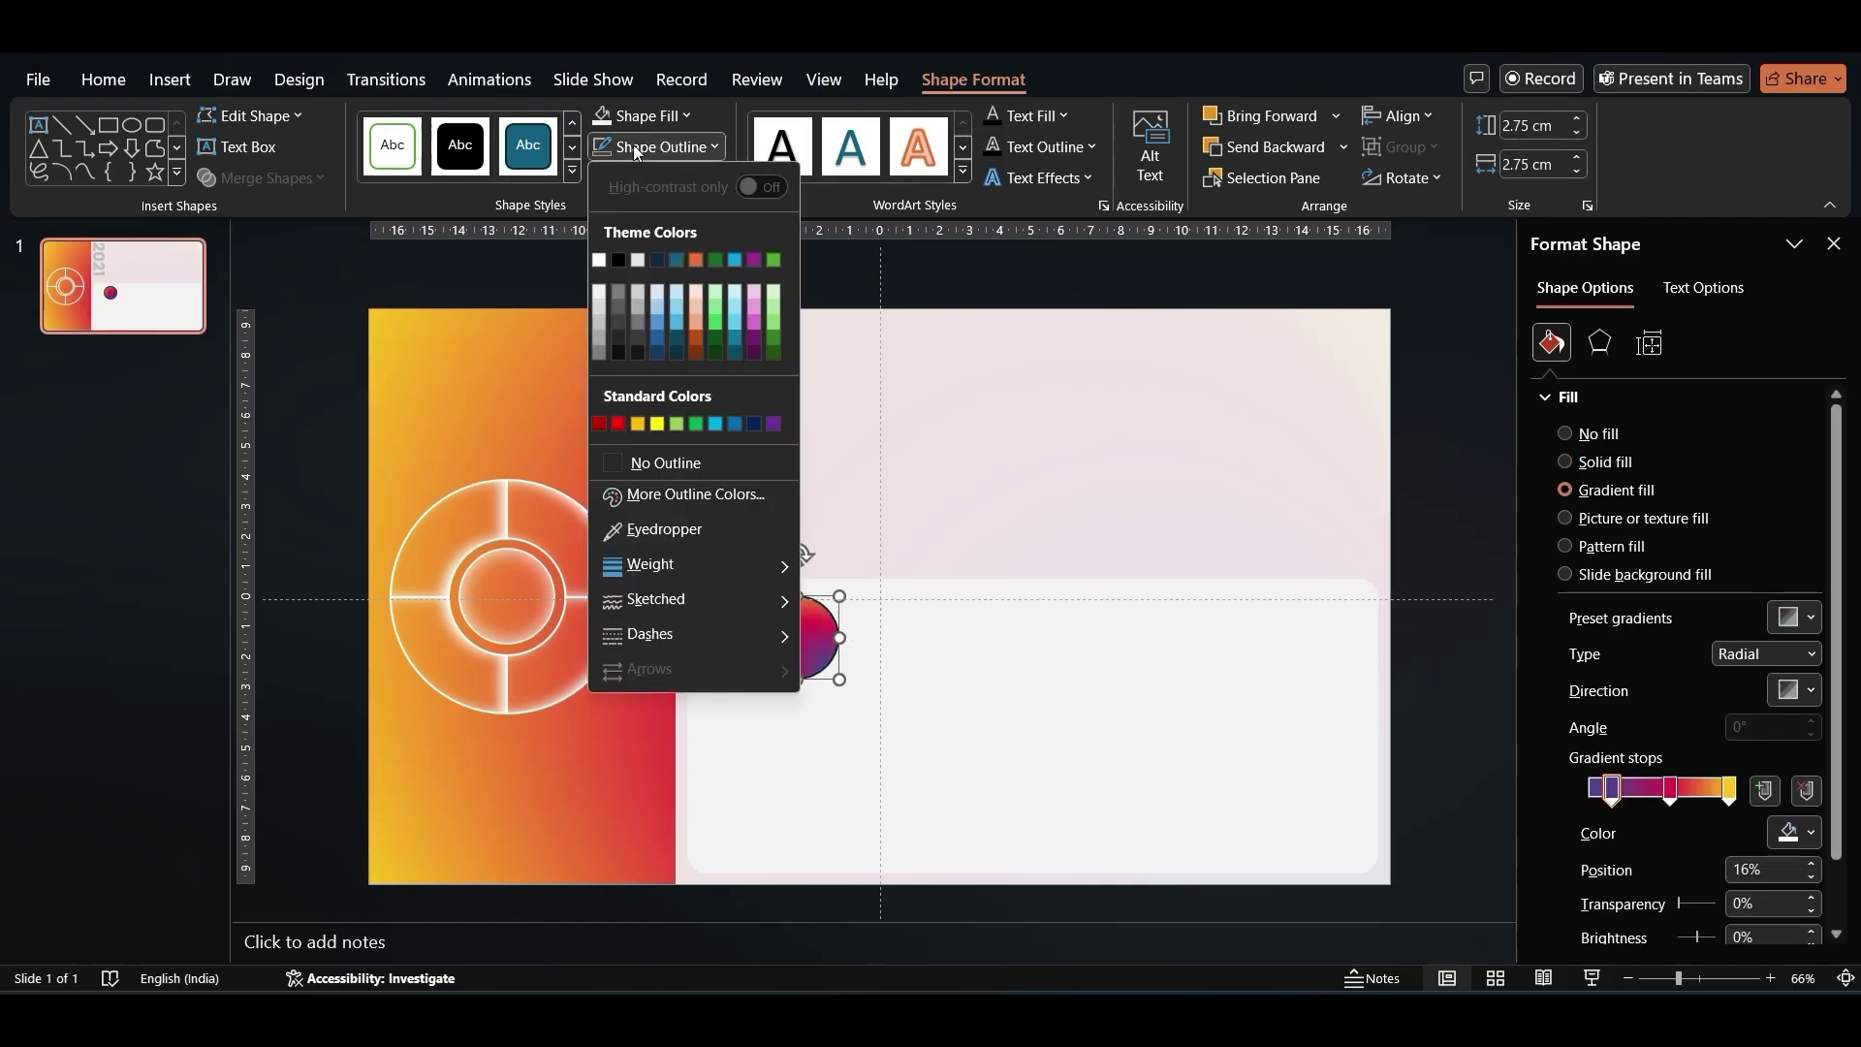
pyautogui.click(658, 453)
# Duplicate the circle, resize the copy to 2.45 cm, fill it white, and centre it on the original.
pyautogui.hotkey('ctrl', 'd')
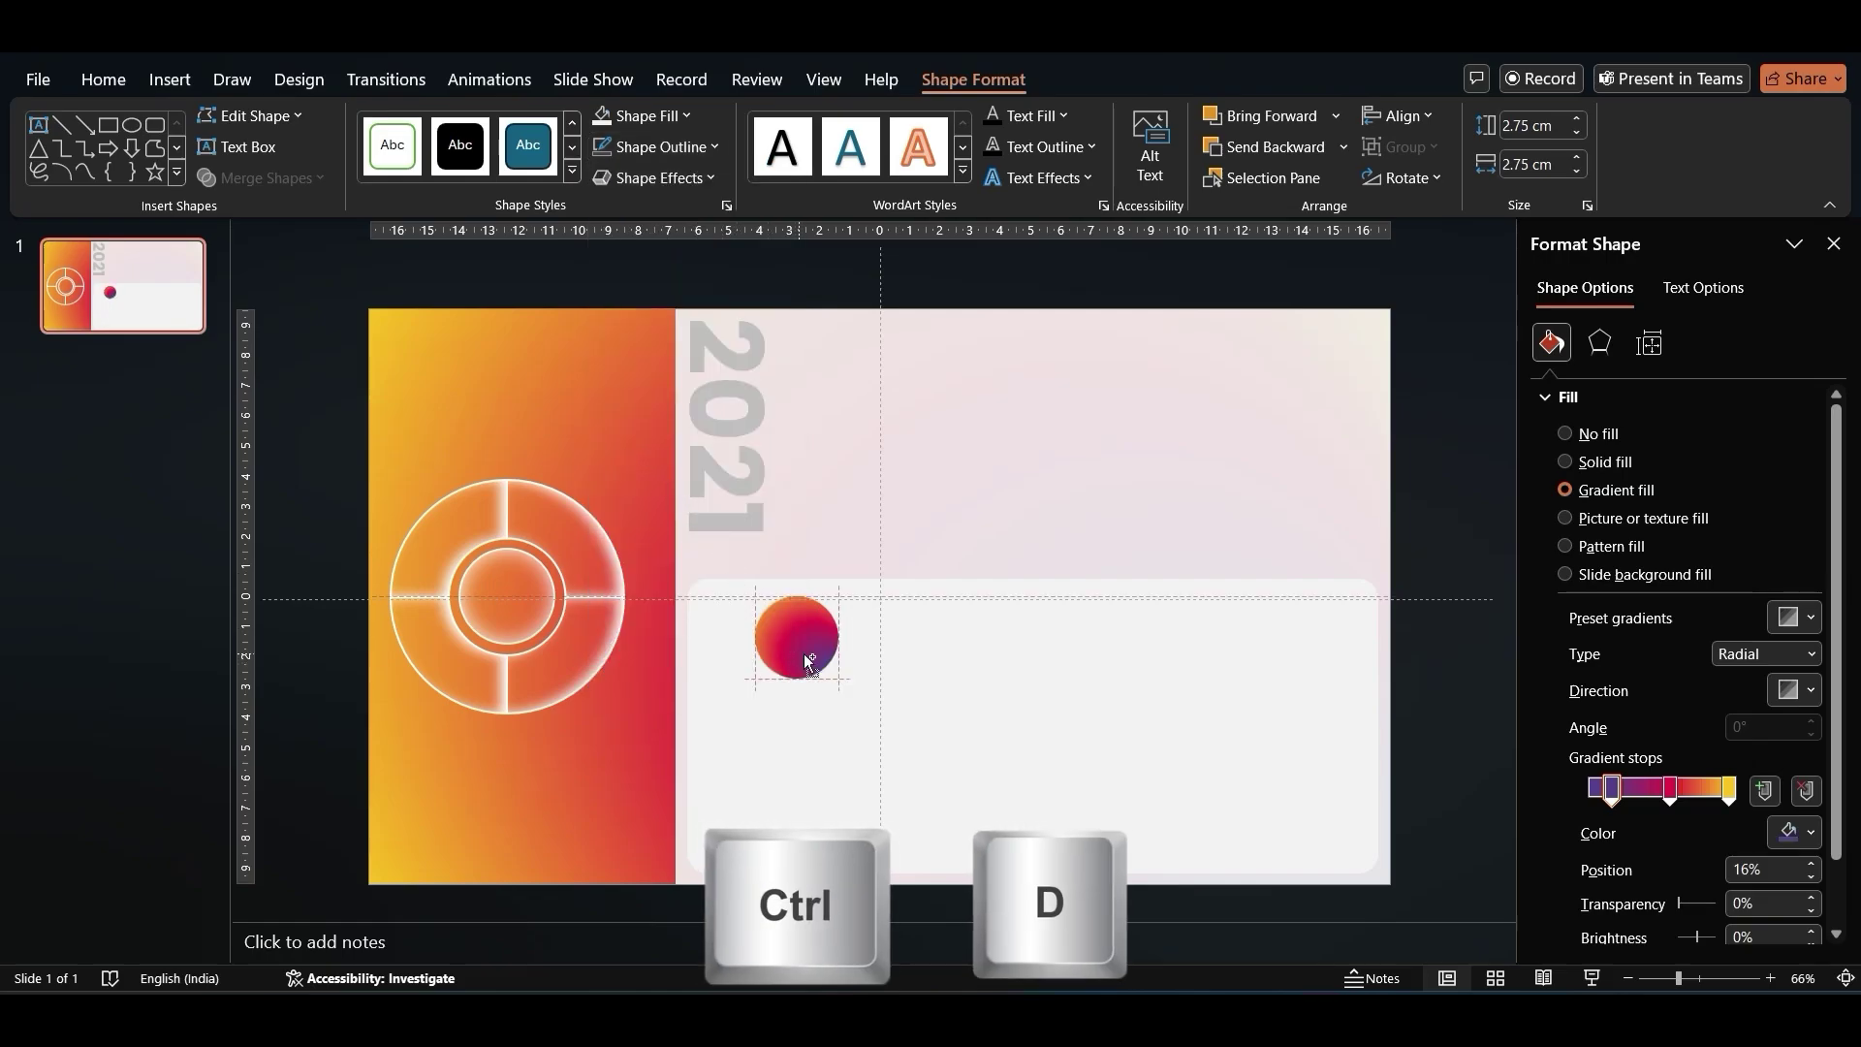
pyautogui.click(1536, 125)
pyautogui.write('2.45')
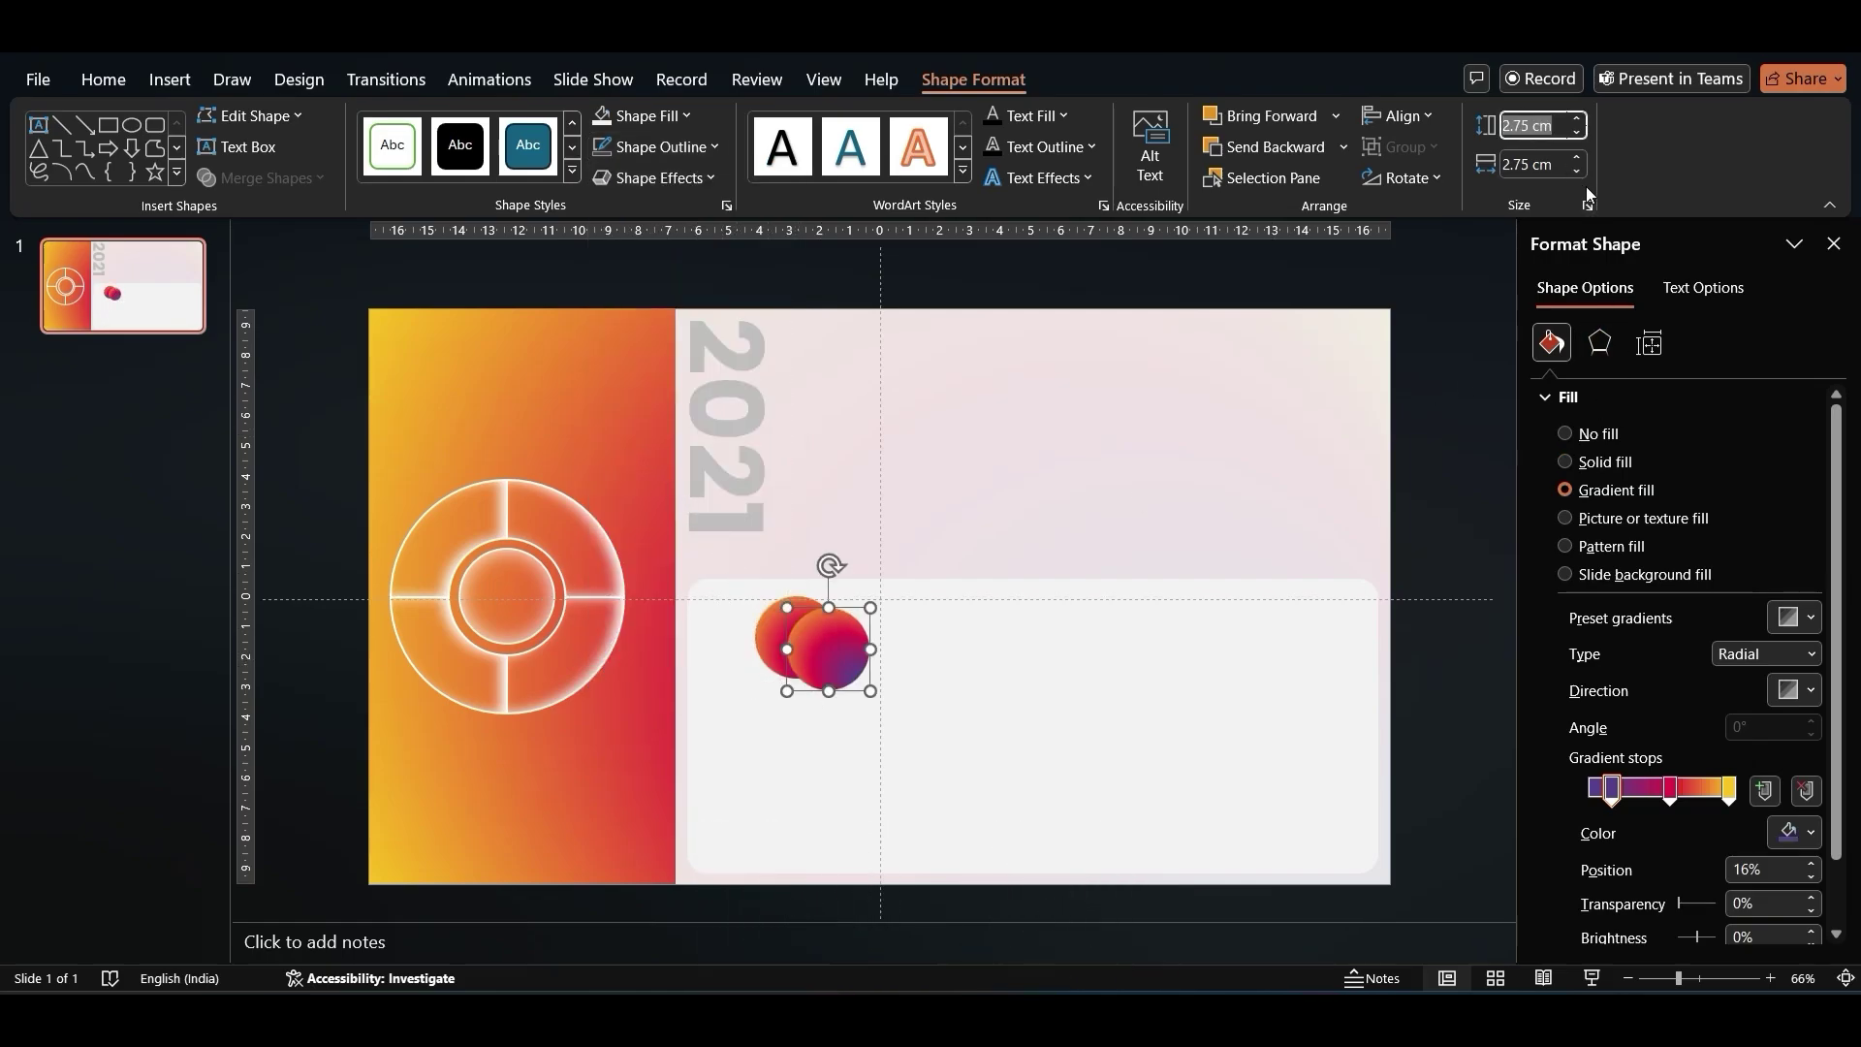
pyautogui.press('Return')
pyautogui.write('2.46')
pyautogui.press('Return')
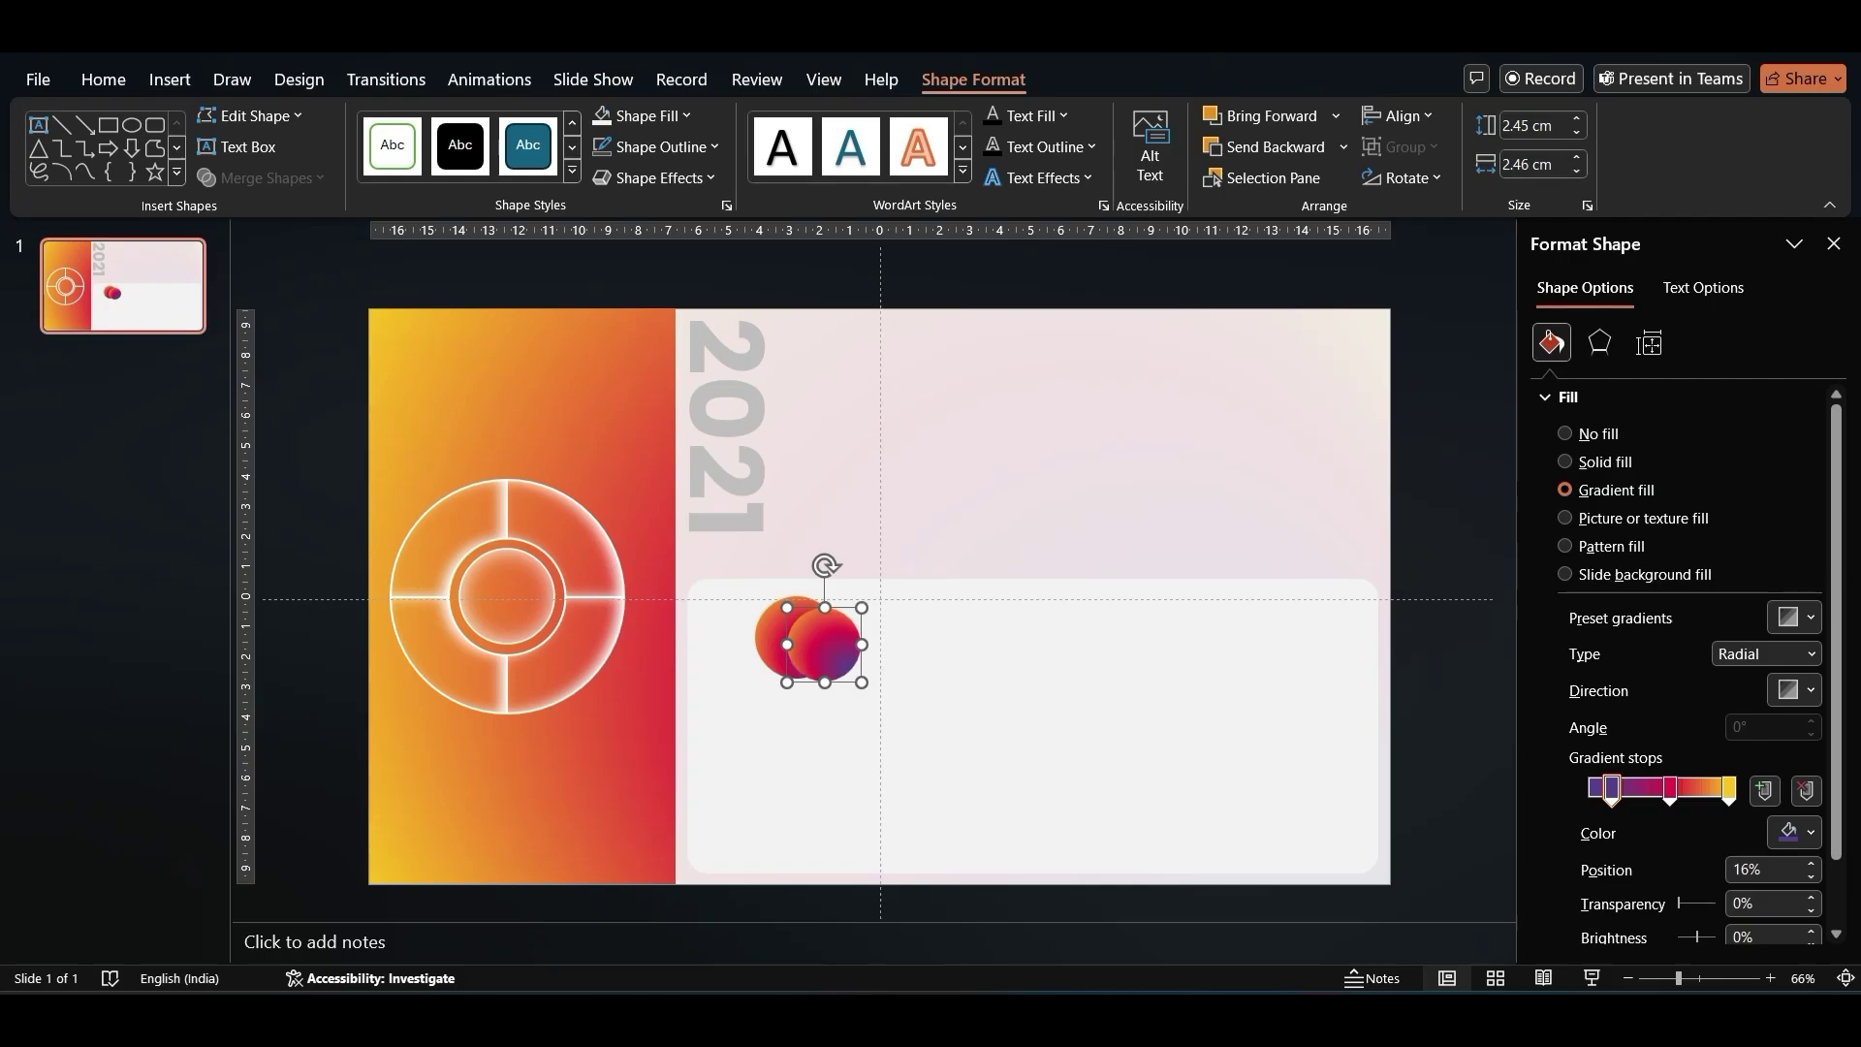
pyautogui.click(1542, 164)
pyautogui.write('2.45')
pyautogui.press('Return')
pyautogui.click(1609, 465)
pyautogui.click(1811, 619)
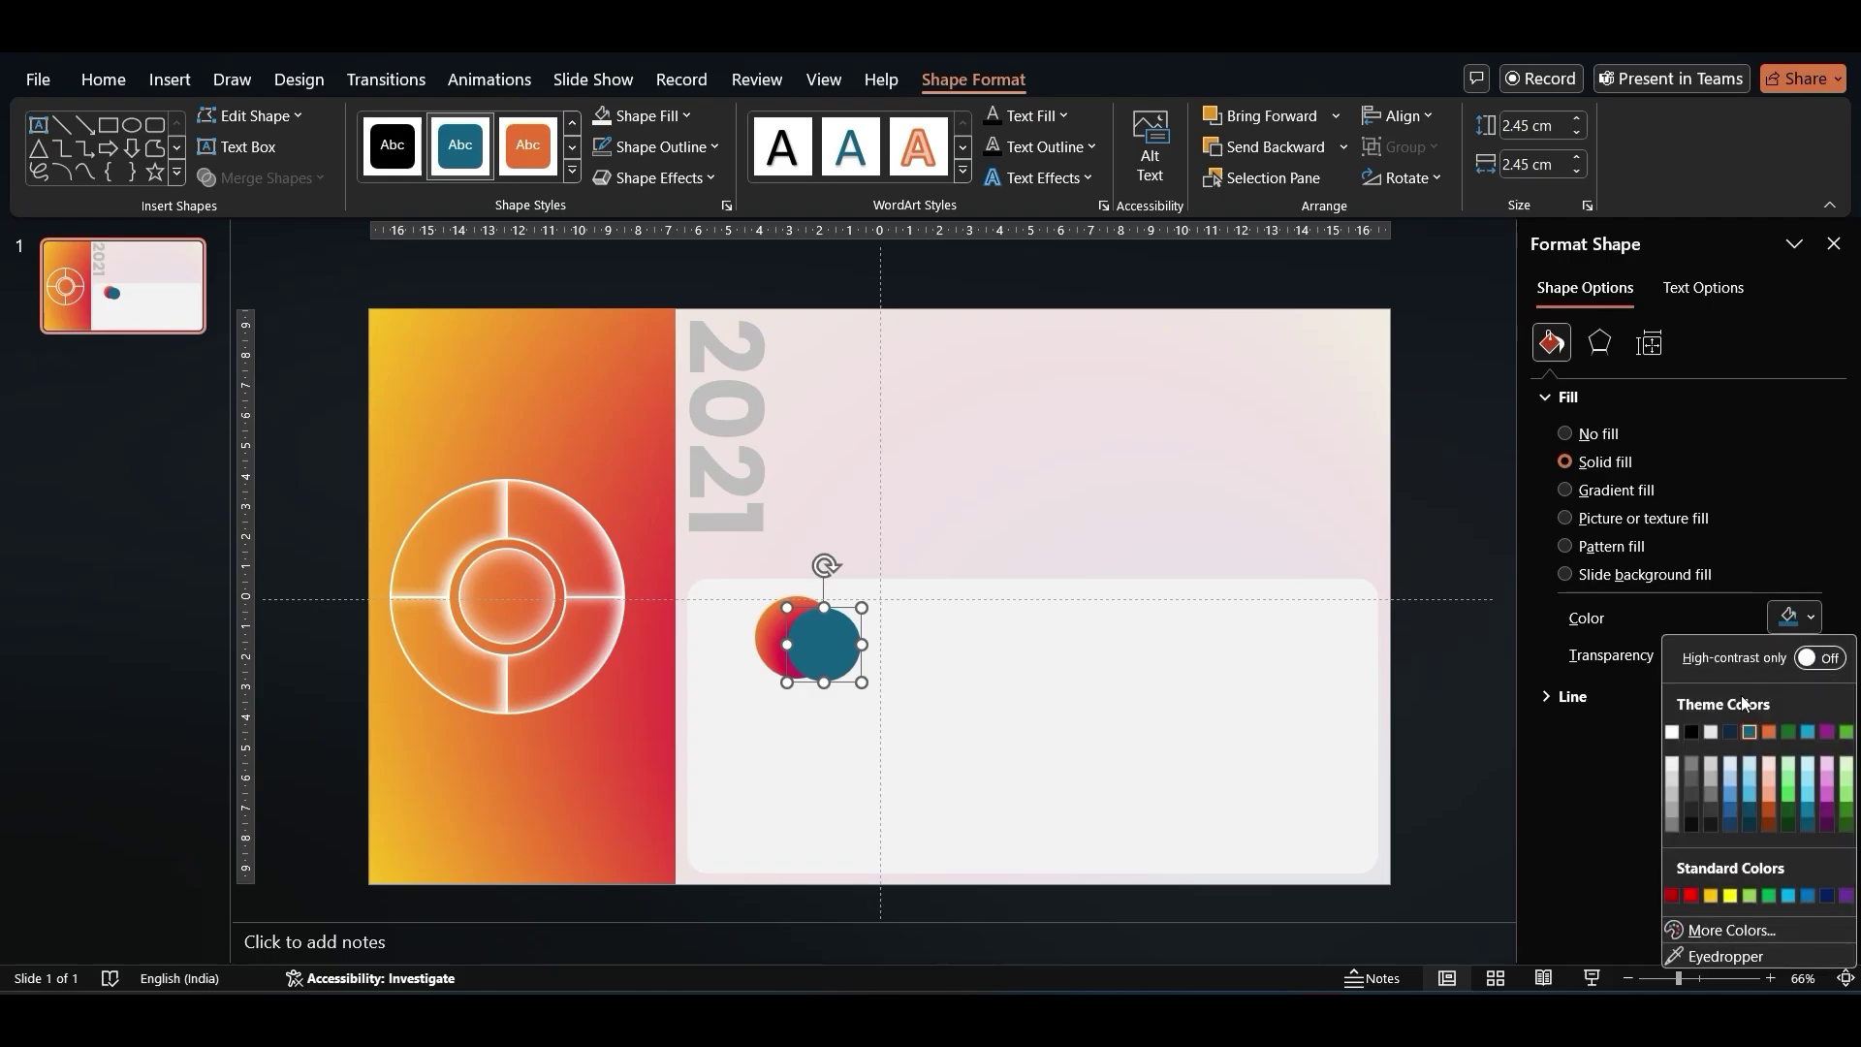
pyautogui.click(1672, 732)
pyautogui.press('Left')
pyautogui.press('Left')
pyautogui.press('Left')
pyautogui.press('Left')
pyautogui.press('Up')
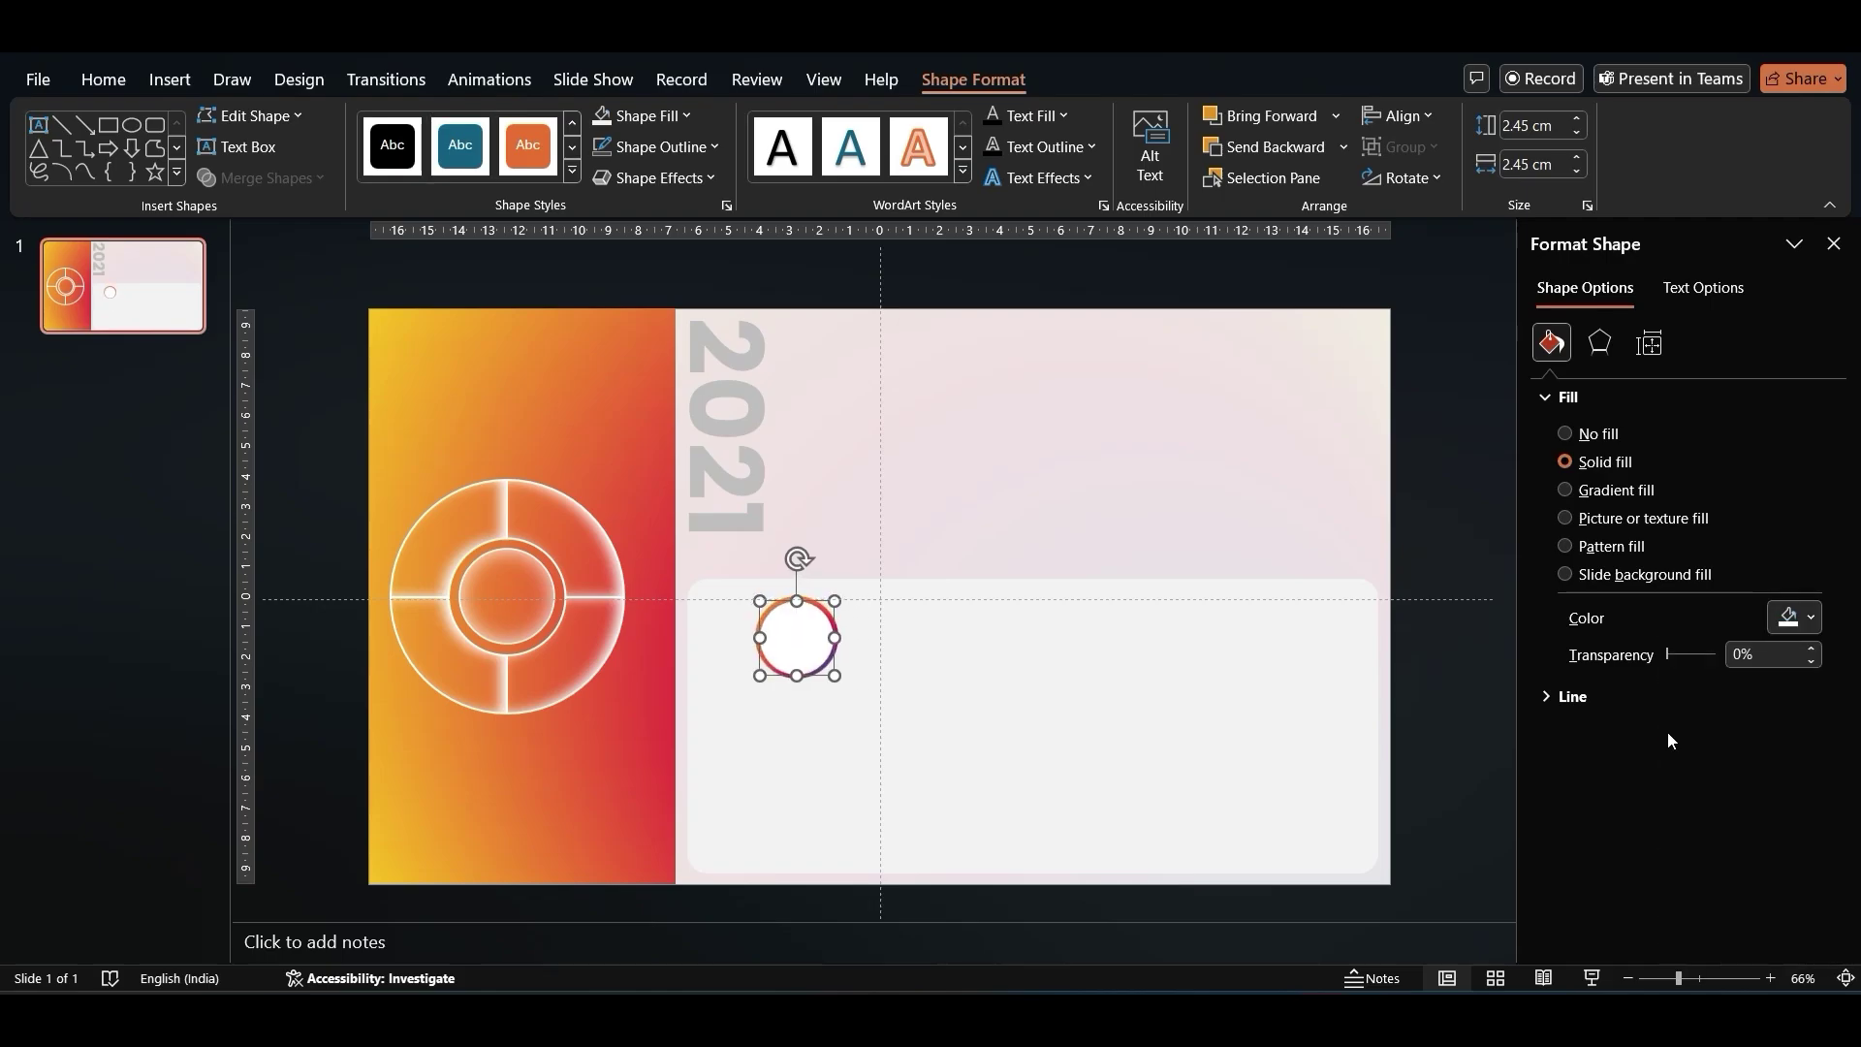
# Align the white circle centred on the gradient circle and group them into one ring icon.
pyautogui.scroll(3, 1109, 656)
pyautogui.scroll(5, 1111, 661)
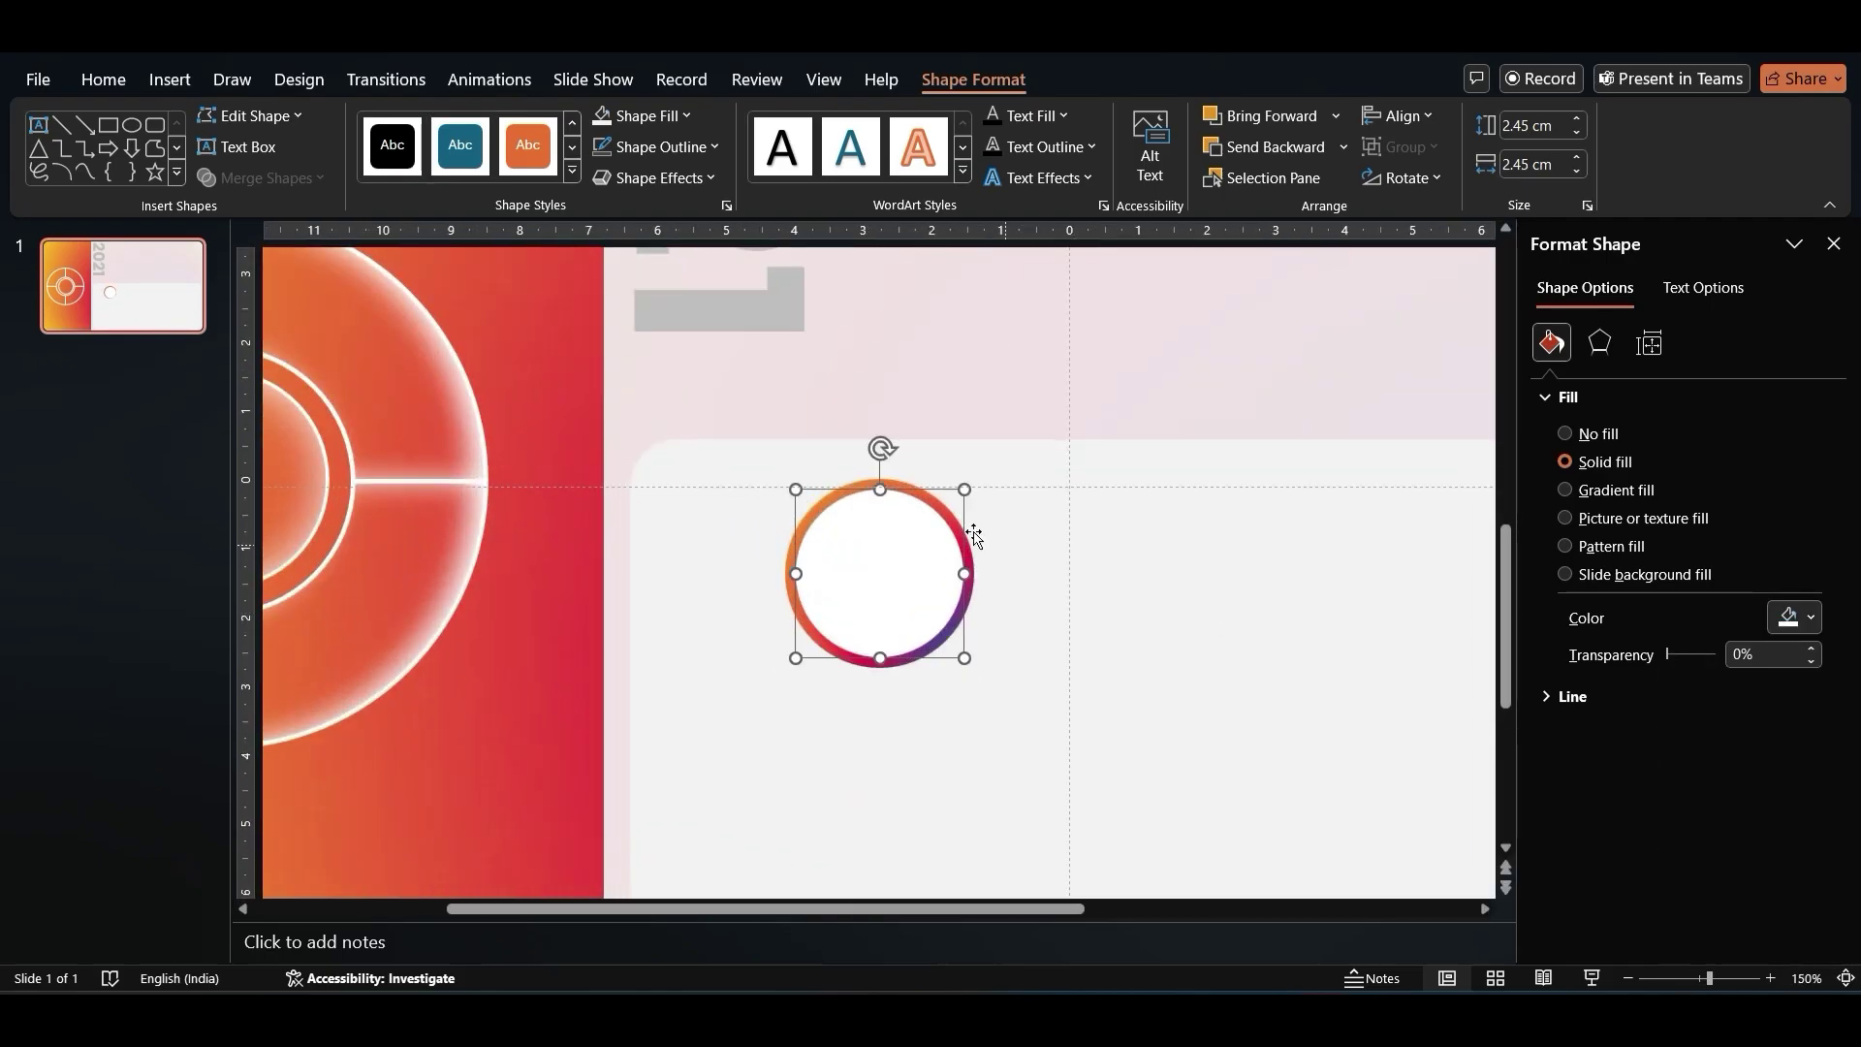
pyautogui.click(900, 487)
pyautogui.keyDown('shift'); pyautogui.click(900, 525); pyautogui.keyUp('shift')
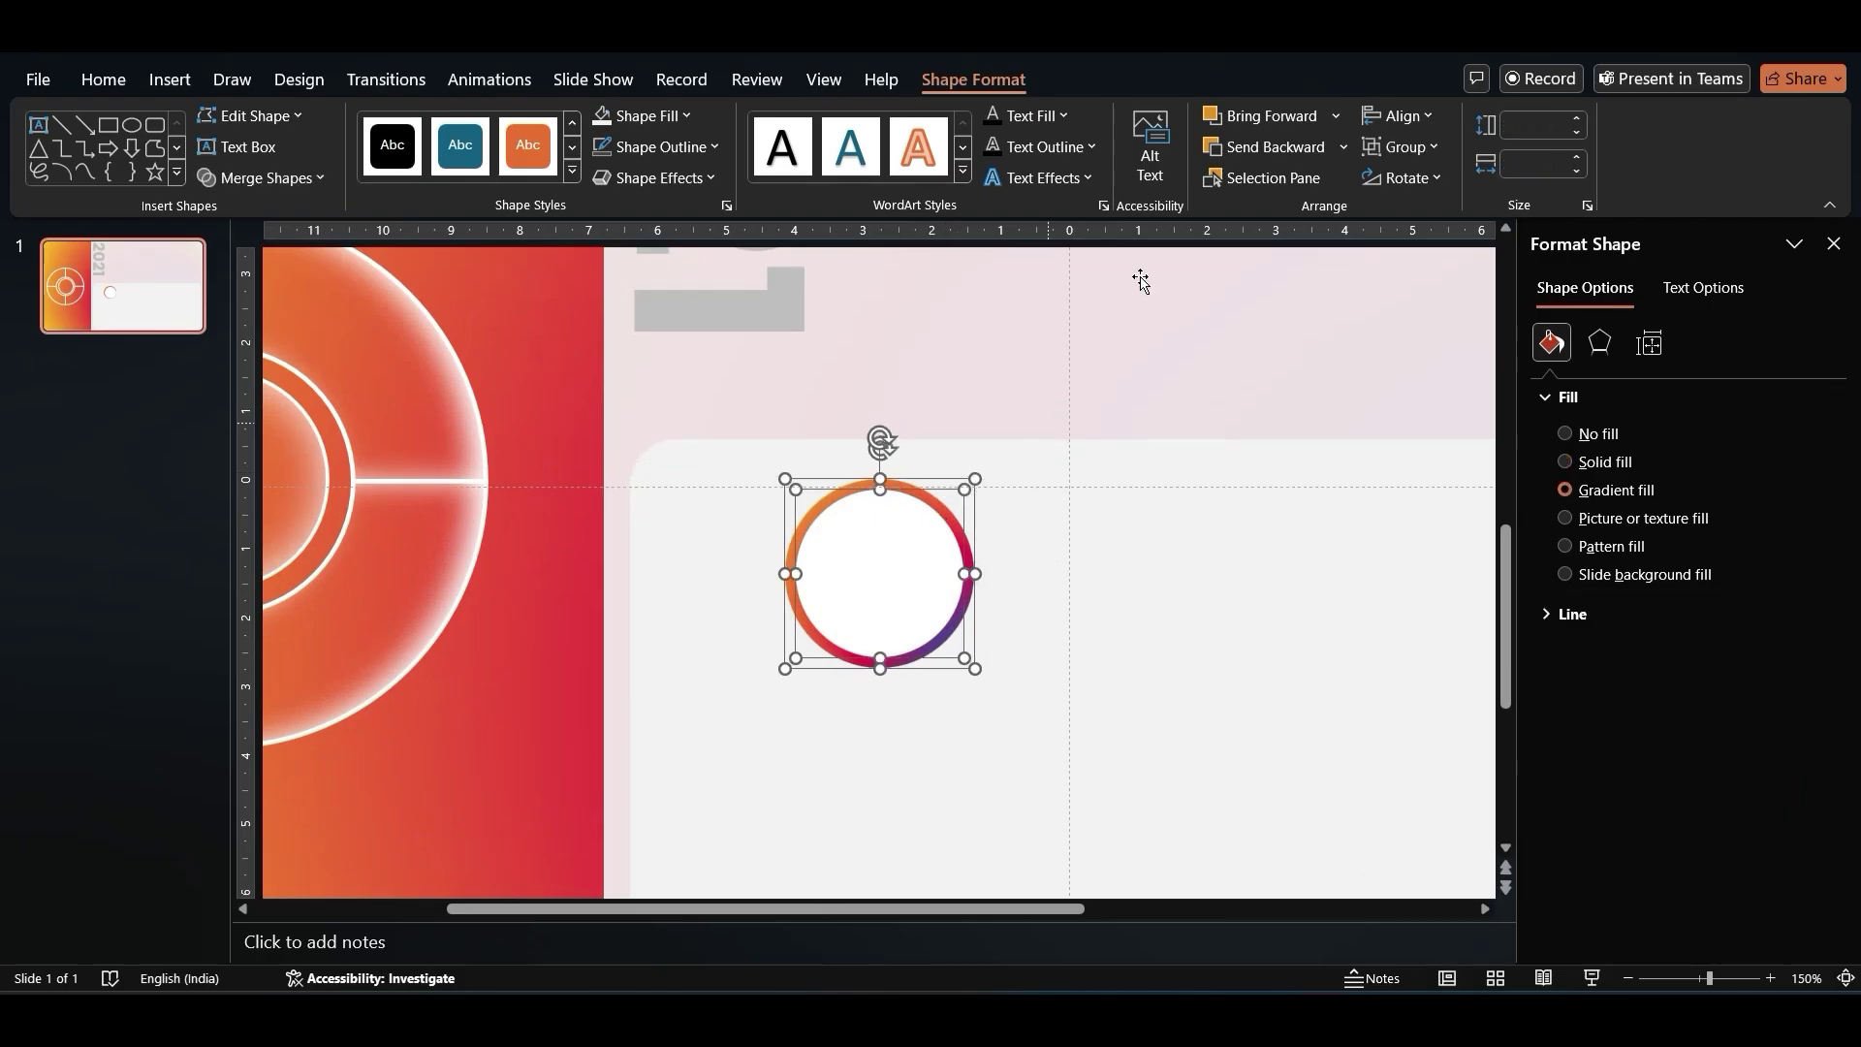
pyautogui.click(1400, 118)
pyautogui.click(1411, 186)
pyautogui.click(1370, 121)
pyautogui.click(1427, 289)
pyautogui.keyDown('ctrl'); pyautogui.scroll(-5, 1217, 408); pyautogui.keyUp('ctrl')
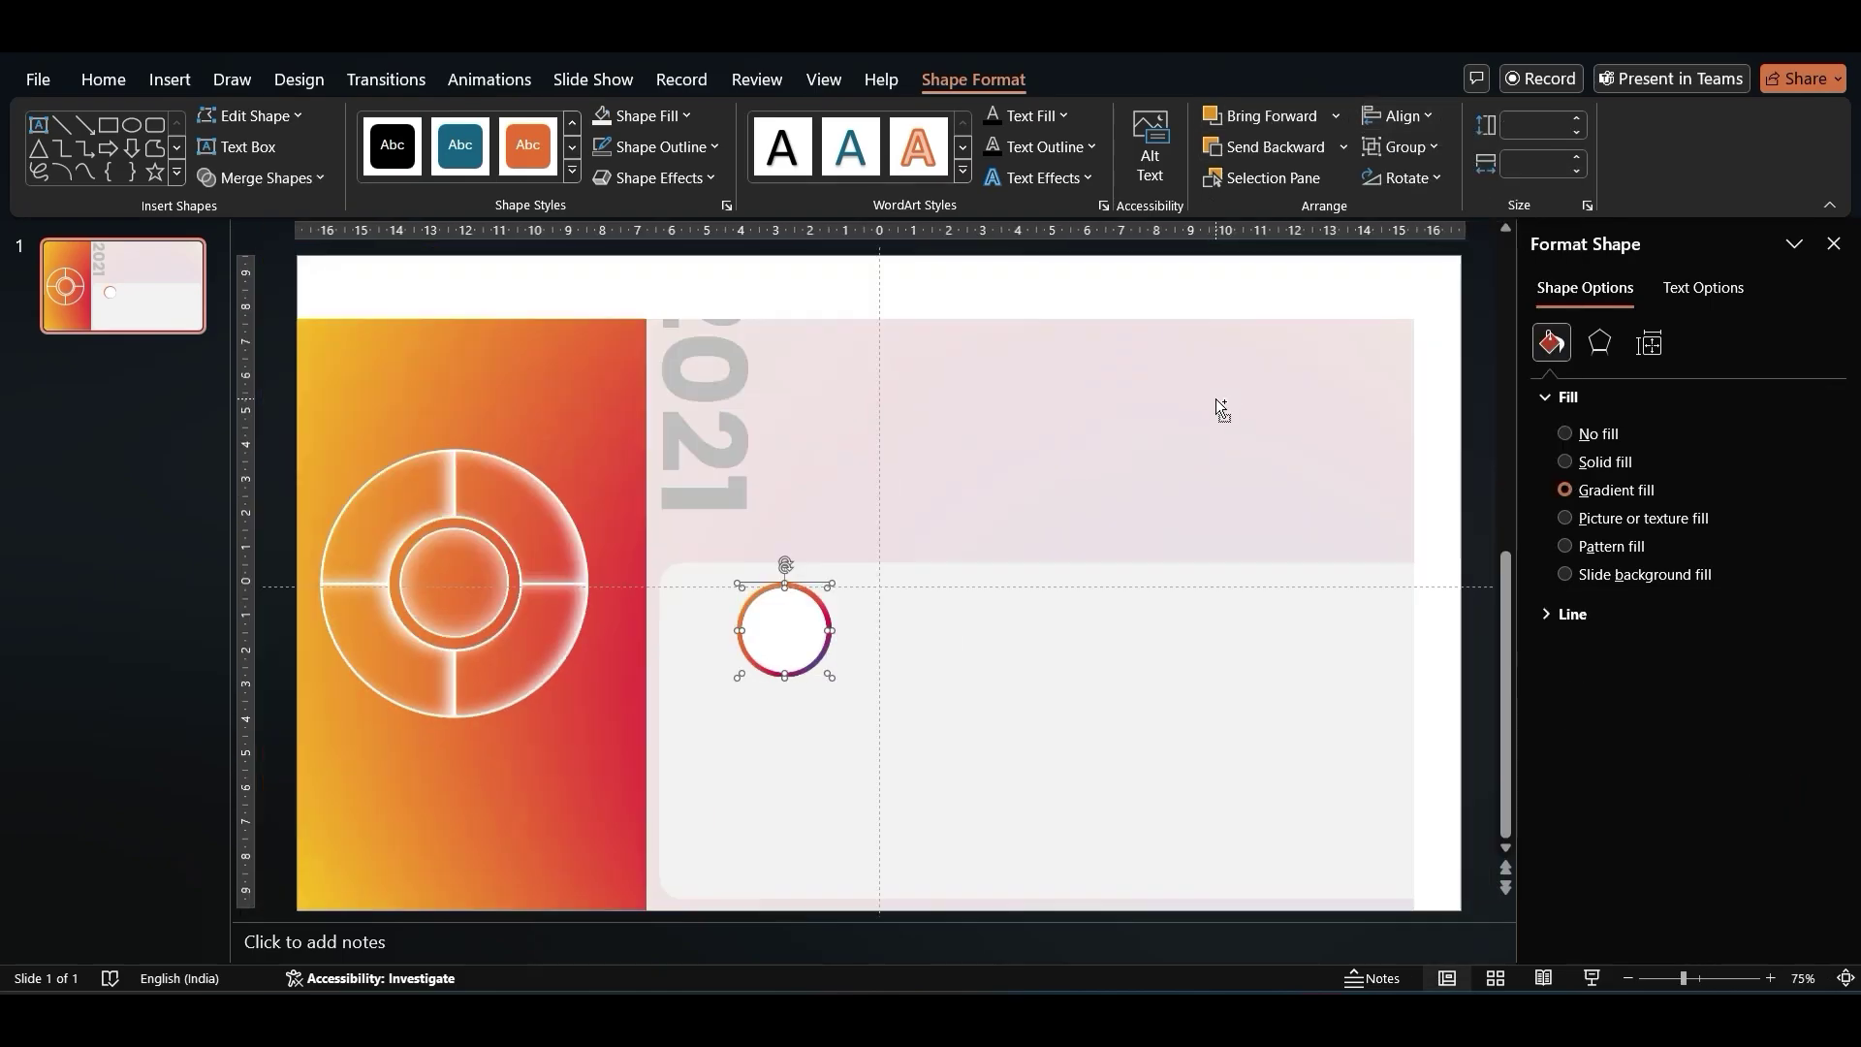
pyautogui.hotkey('ctrl', 'g')
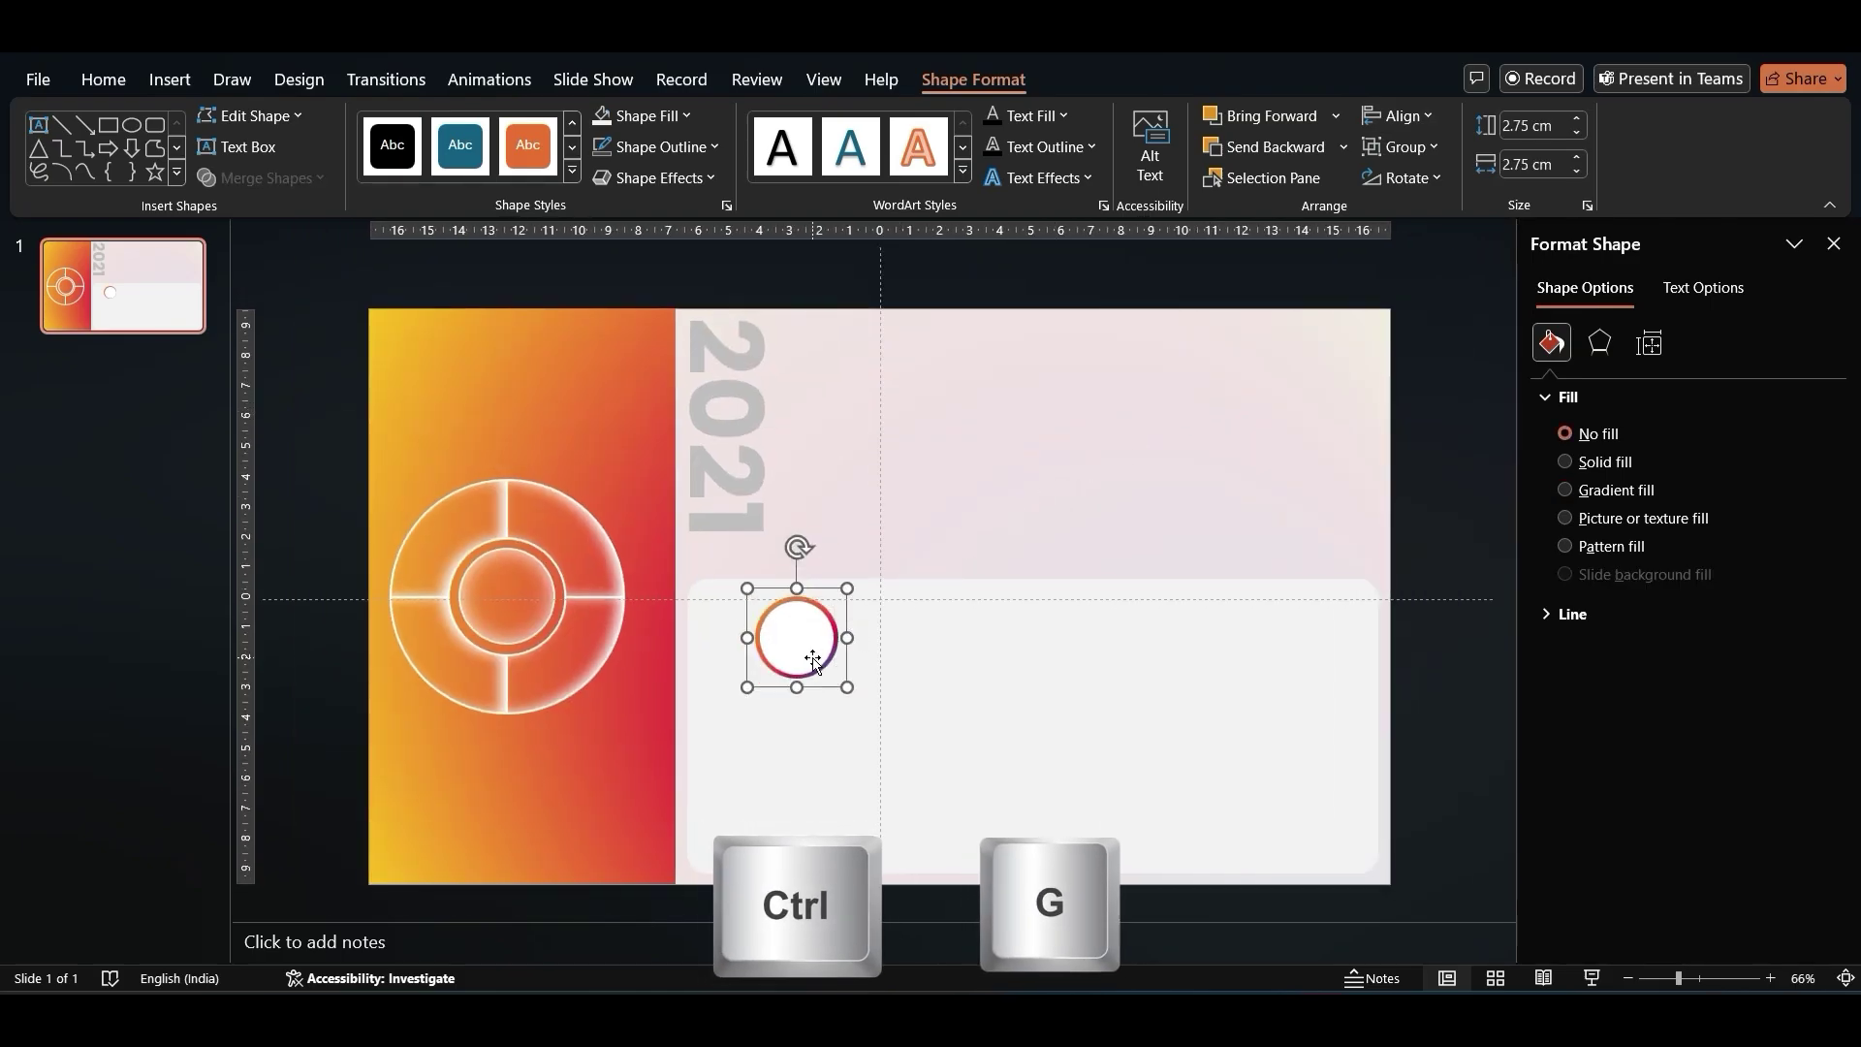
# Make two copies of the ring, then align all three at one height and distribute them evenly.
pyautogui.keyDown('ctrl'); pyautogui.moveTo(812, 647); pyautogui.dragTo(1231, 649); pyautogui.keyUp('ctrl')
pyautogui.hotkey('ctrl', 'd')
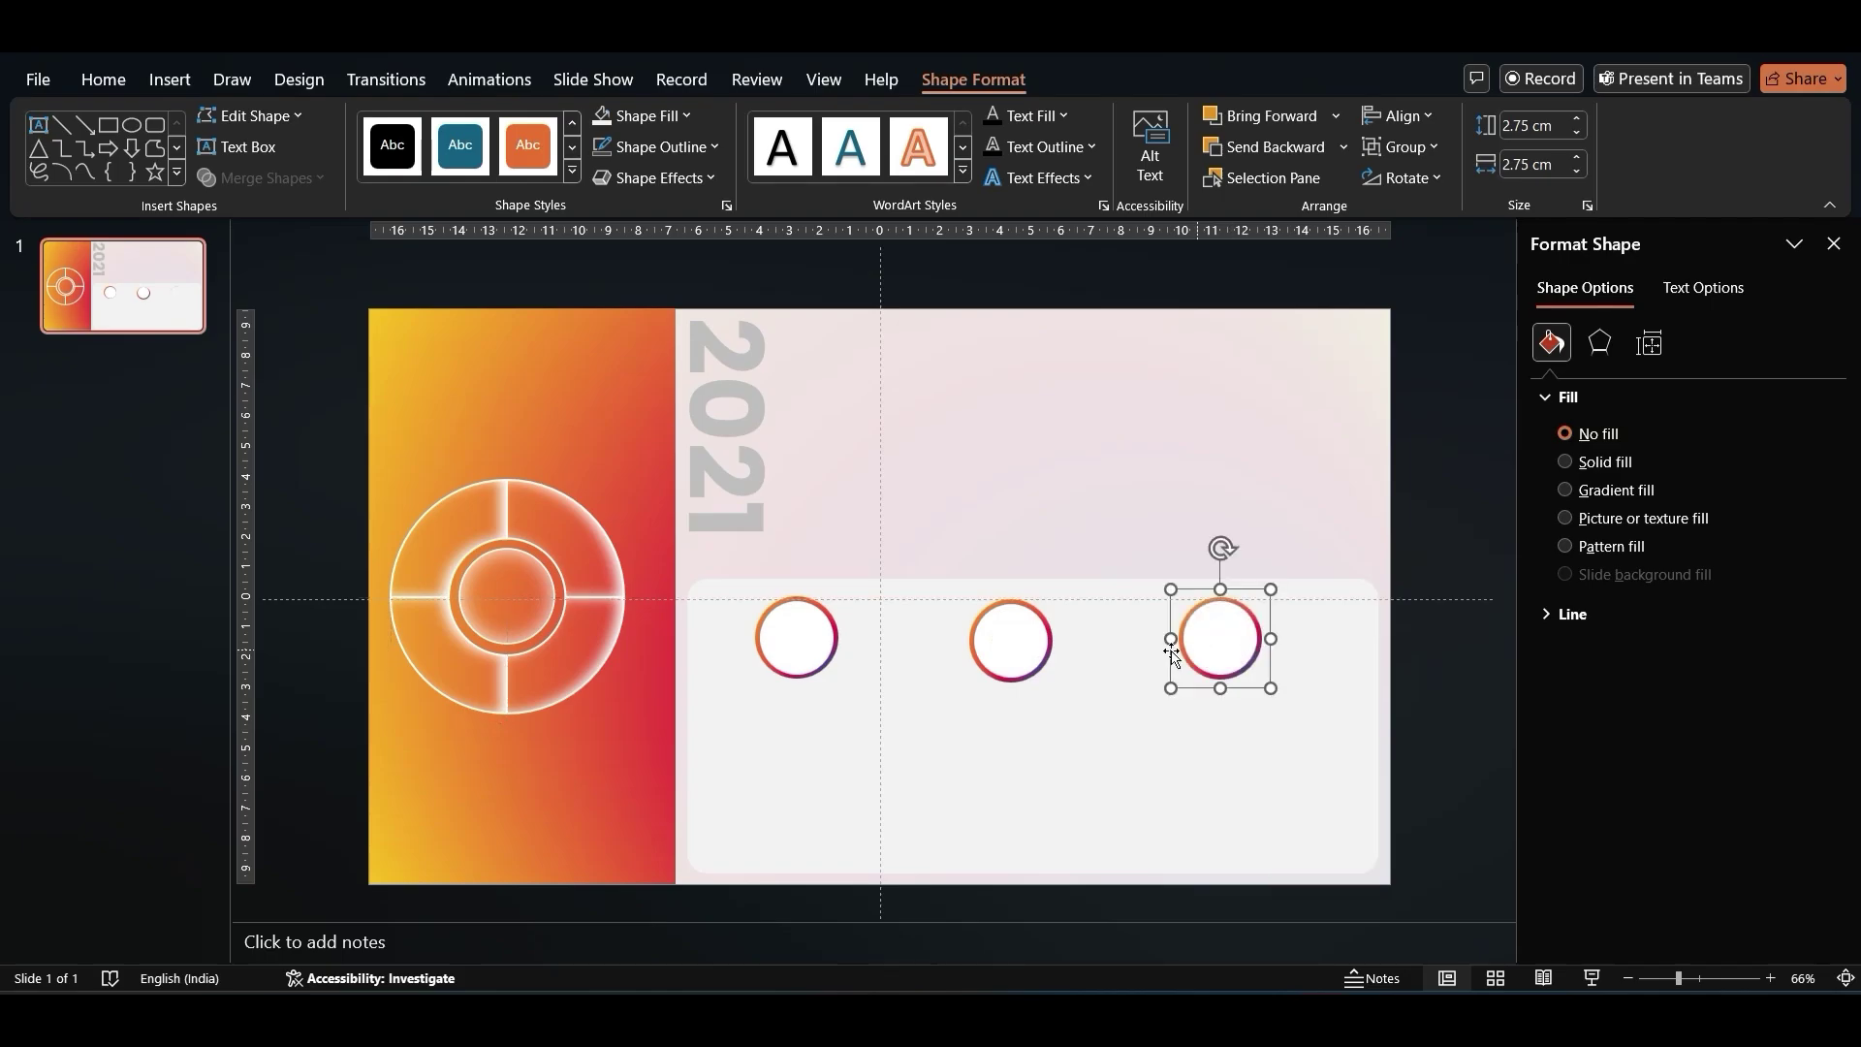
pyautogui.keyDown('shift'); pyautogui.click(1006, 639); pyautogui.keyUp('shift')
pyautogui.keyDown('shift'); pyautogui.click(790, 632); pyautogui.keyUp('shift')
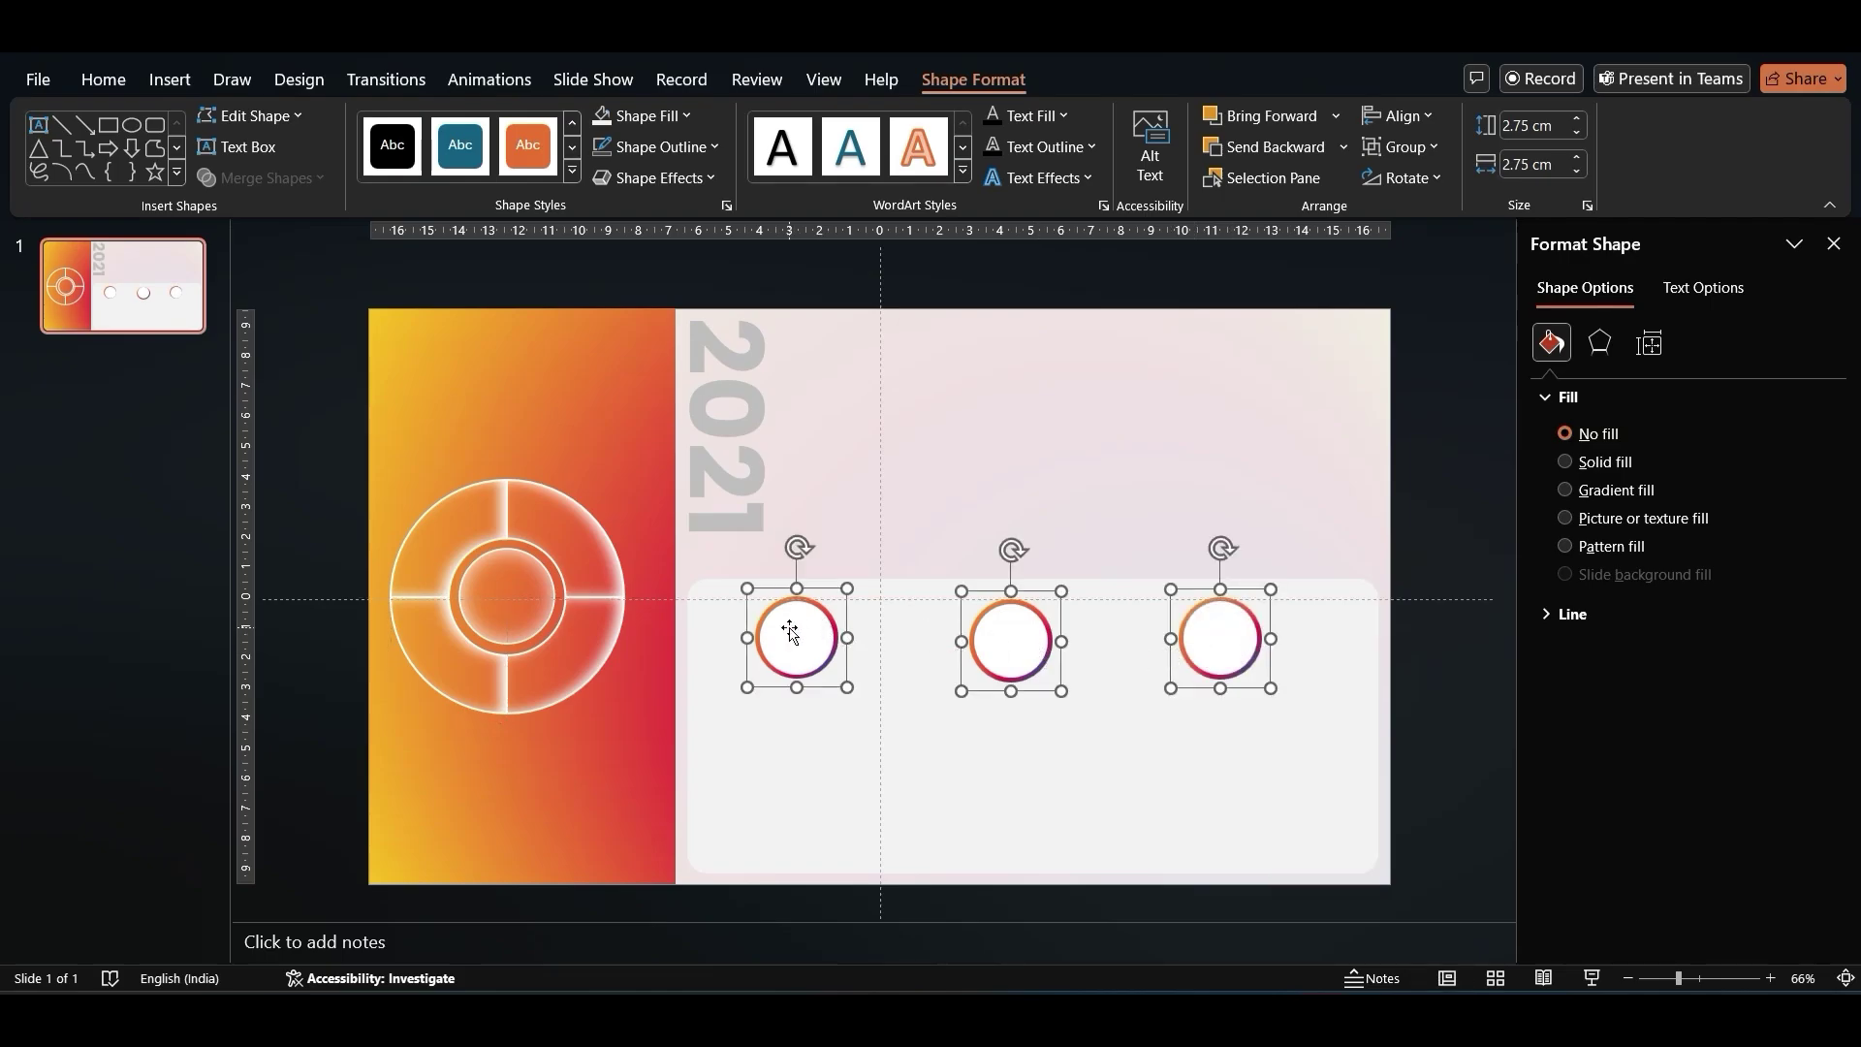
pyautogui.click(1396, 119)
pyautogui.click(1429, 278)
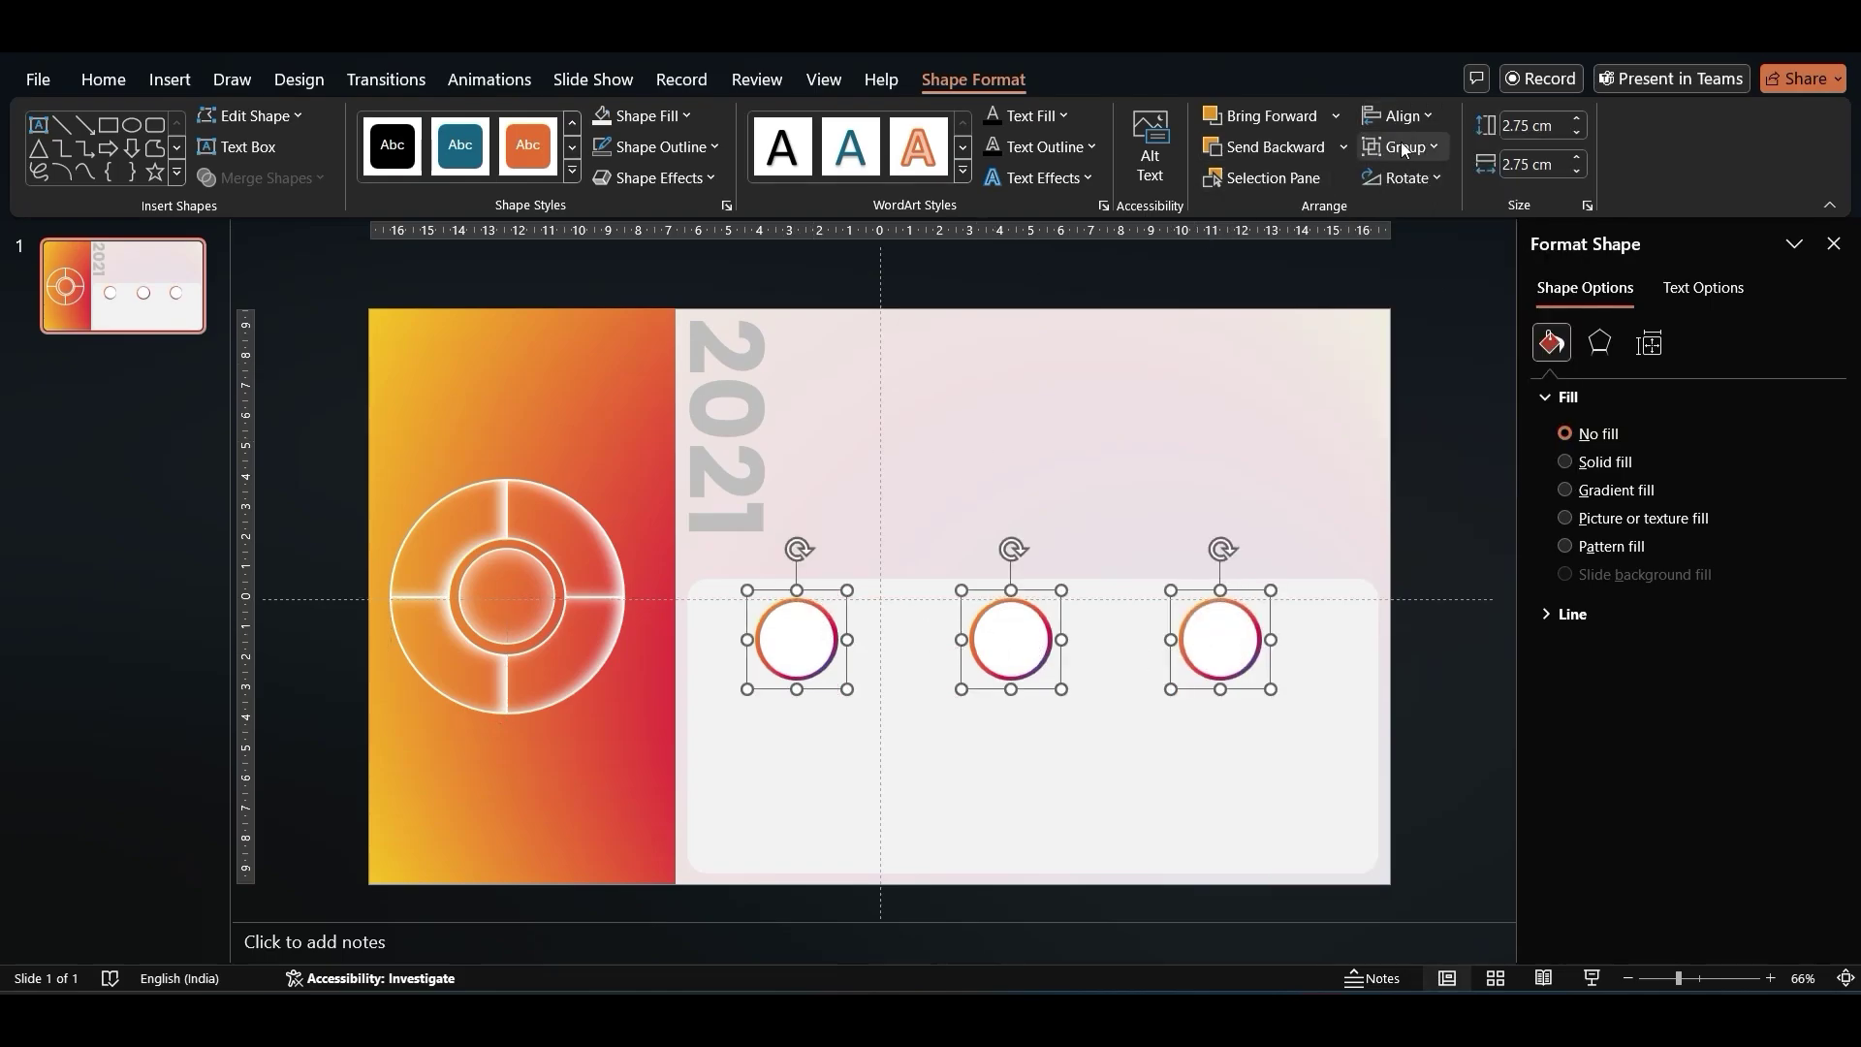
pyautogui.click(1401, 117)
pyautogui.click(1449, 364)
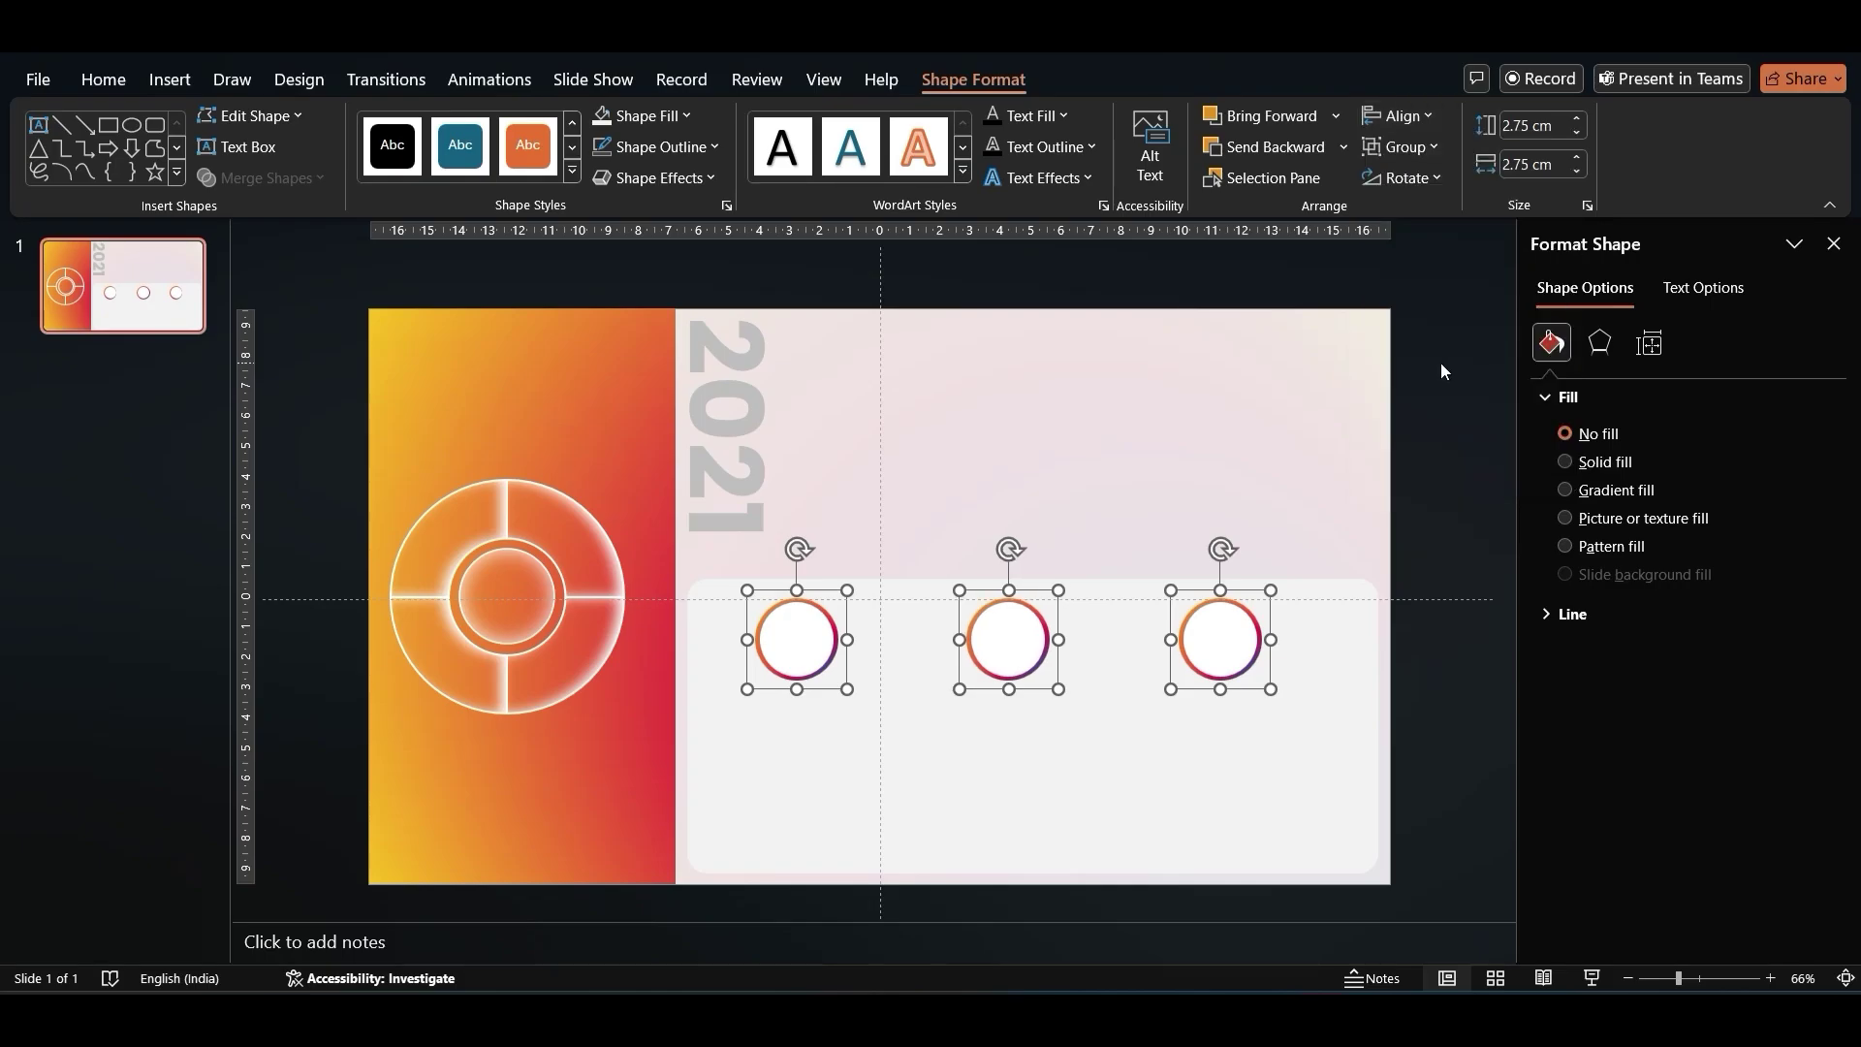
pyautogui.click(1400, 462)
pyautogui.click(824, 643)
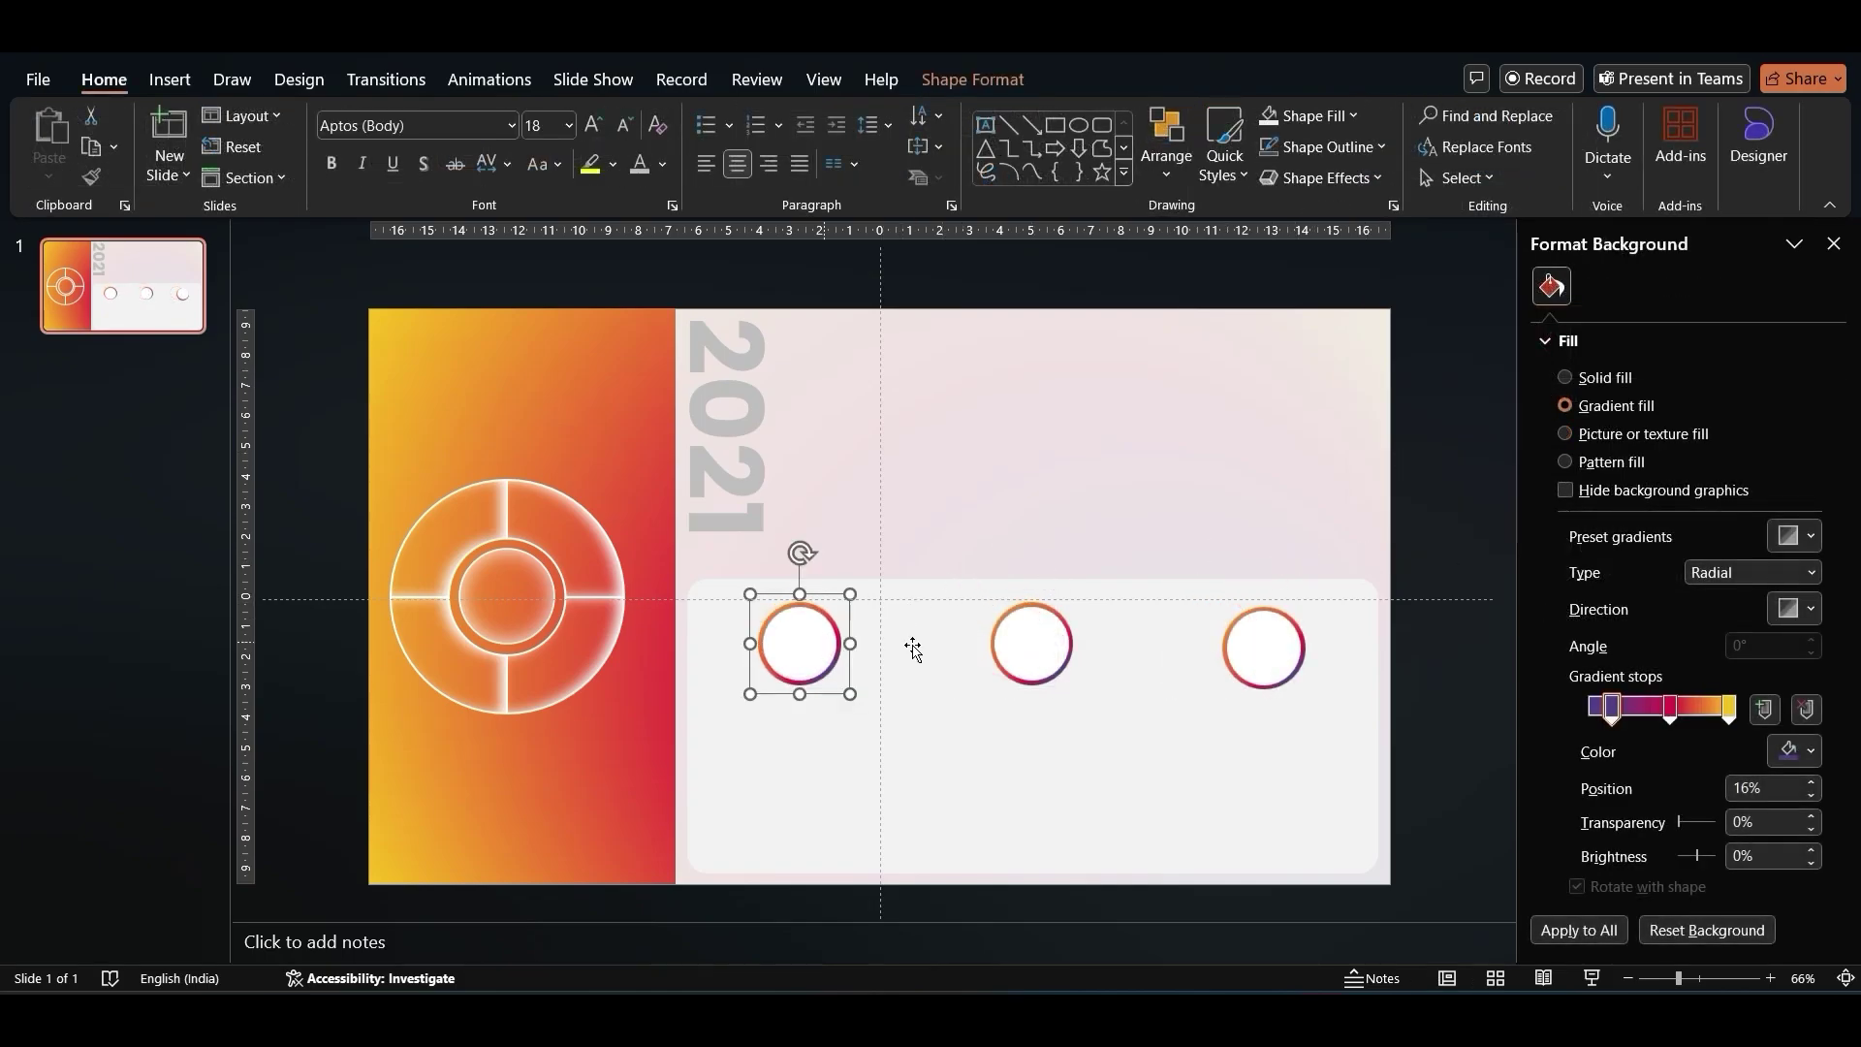
pyautogui.keyDown('shift'); pyautogui.click(1032, 643); pyautogui.keyUp('shift')
pyautogui.keyDown('shift'); pyautogui.click(1264, 648); pyautogui.keyUp('shift')
# Select the pink panel, 2021 label, lower white panel and three rings, and copy them.
pyautogui.rightClick(1264, 649)
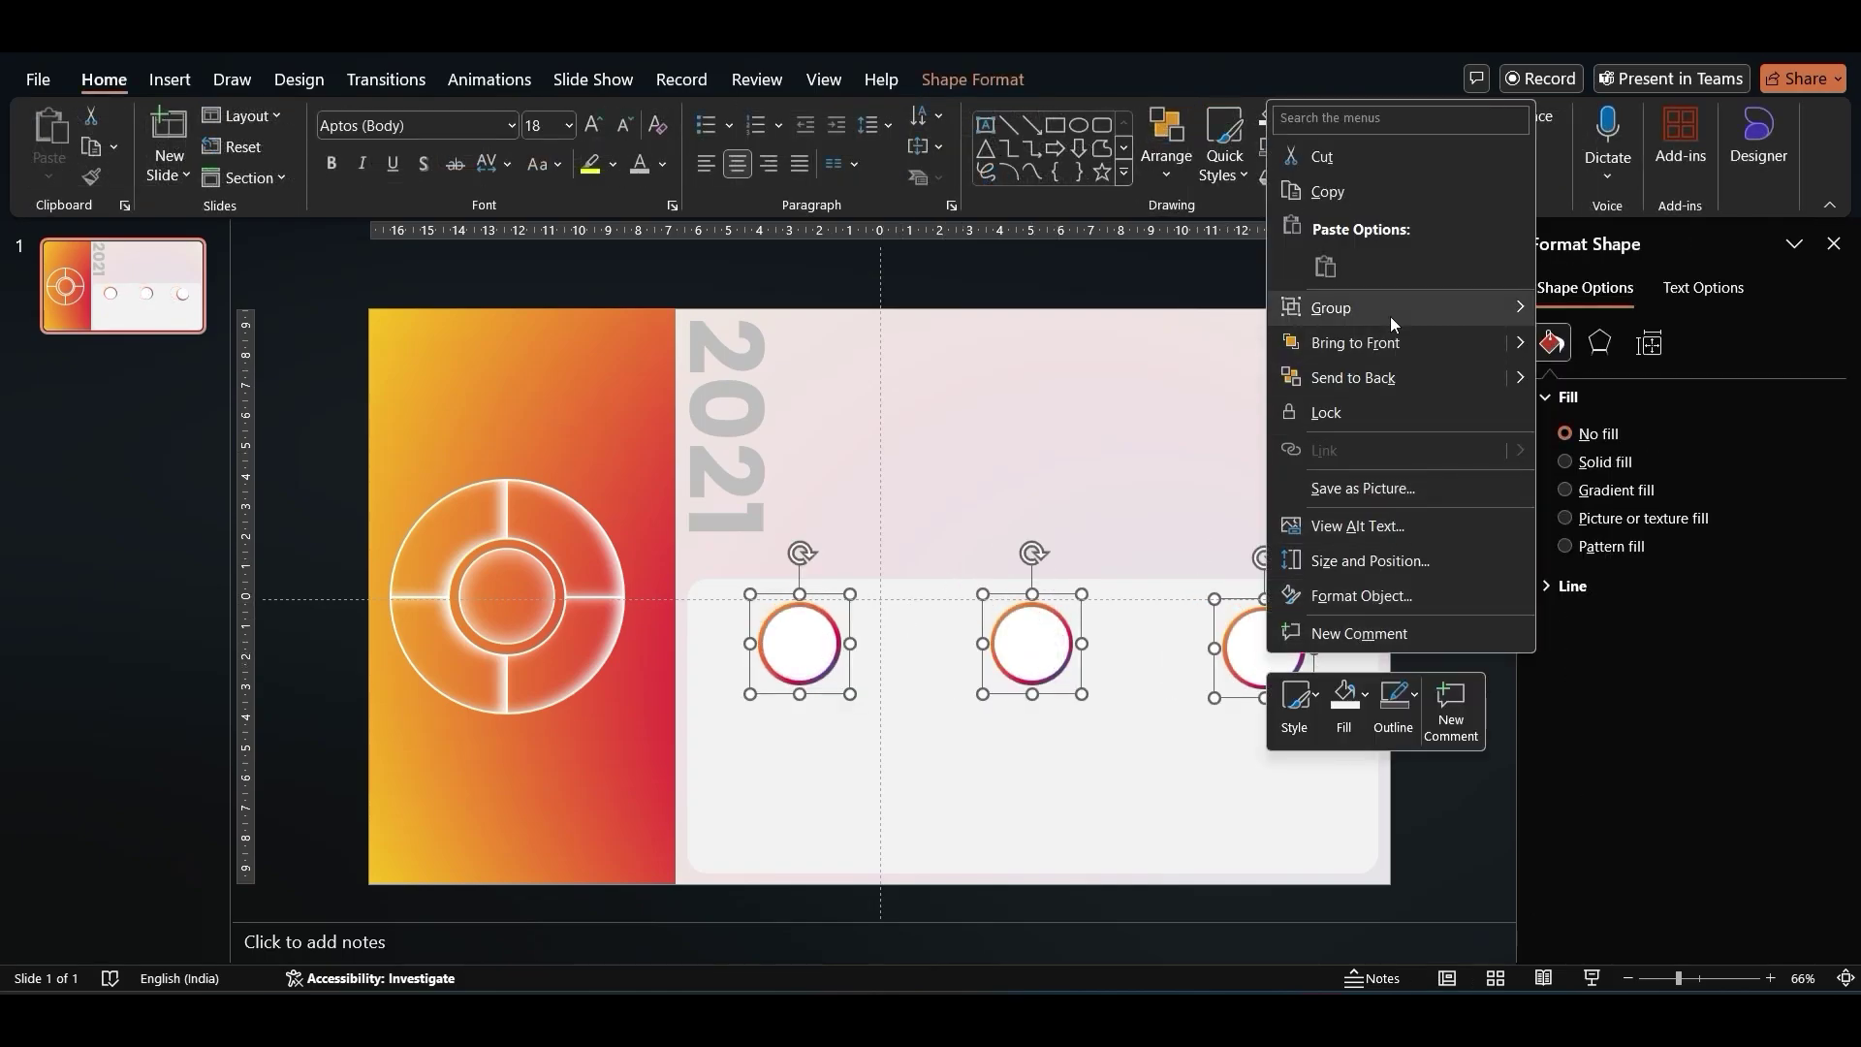
pyautogui.click(1173, 461)
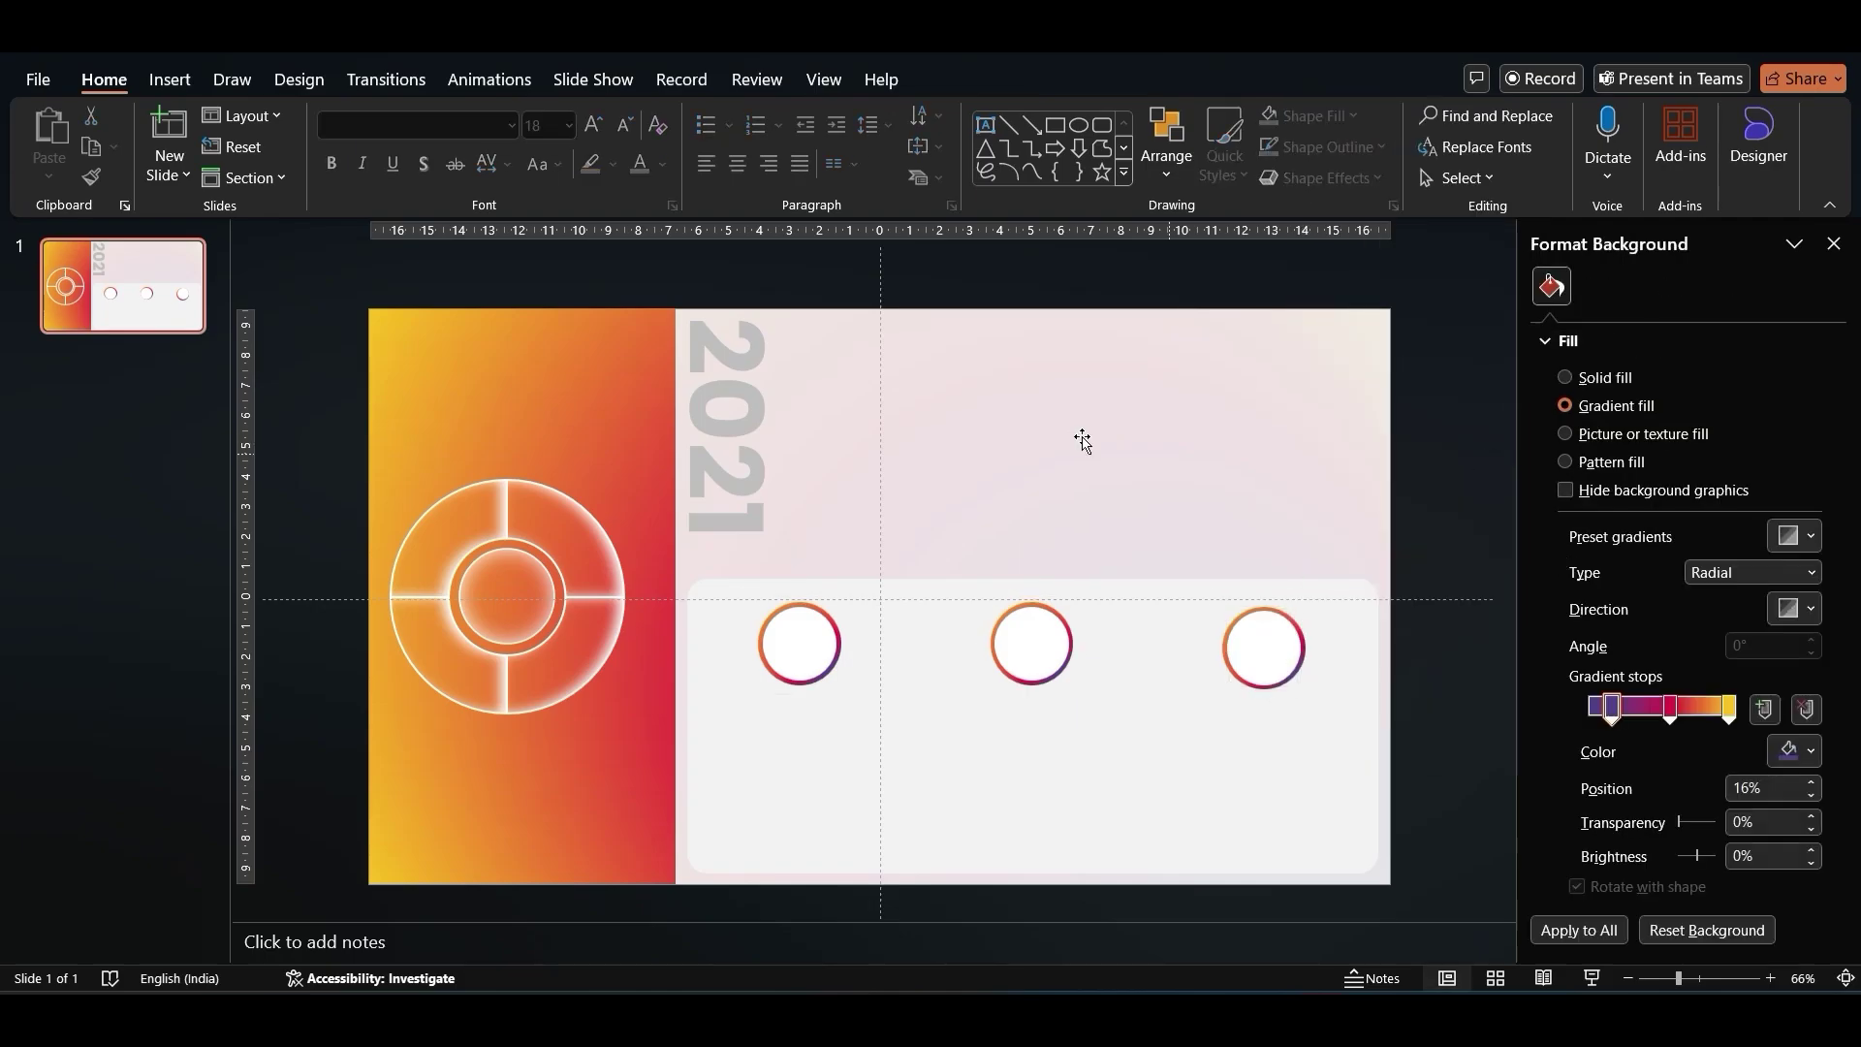
pyautogui.click(1173, 461)
pyautogui.keyDown('shift'); pyautogui.click(727, 436); pyautogui.keyUp('shift')
pyautogui.keyDown('shift'); pyautogui.click(769, 698); pyautogui.keyUp('shift')
pyautogui.keyDown('shift'); pyautogui.click(801, 655); pyautogui.keyUp('shift')
pyautogui.keyDown('shift'); pyautogui.click(1033, 629); pyautogui.keyUp('shift')
pyautogui.keyDown('shift'); pyautogui.click(1052, 621); pyautogui.keyUp('shift')
pyautogui.keyDown('shift'); pyautogui.click(1051, 620); pyautogui.keyUp('shift')
pyautogui.keyDown('shift'); pyautogui.click(1276, 625); pyautogui.keyUp('shift')
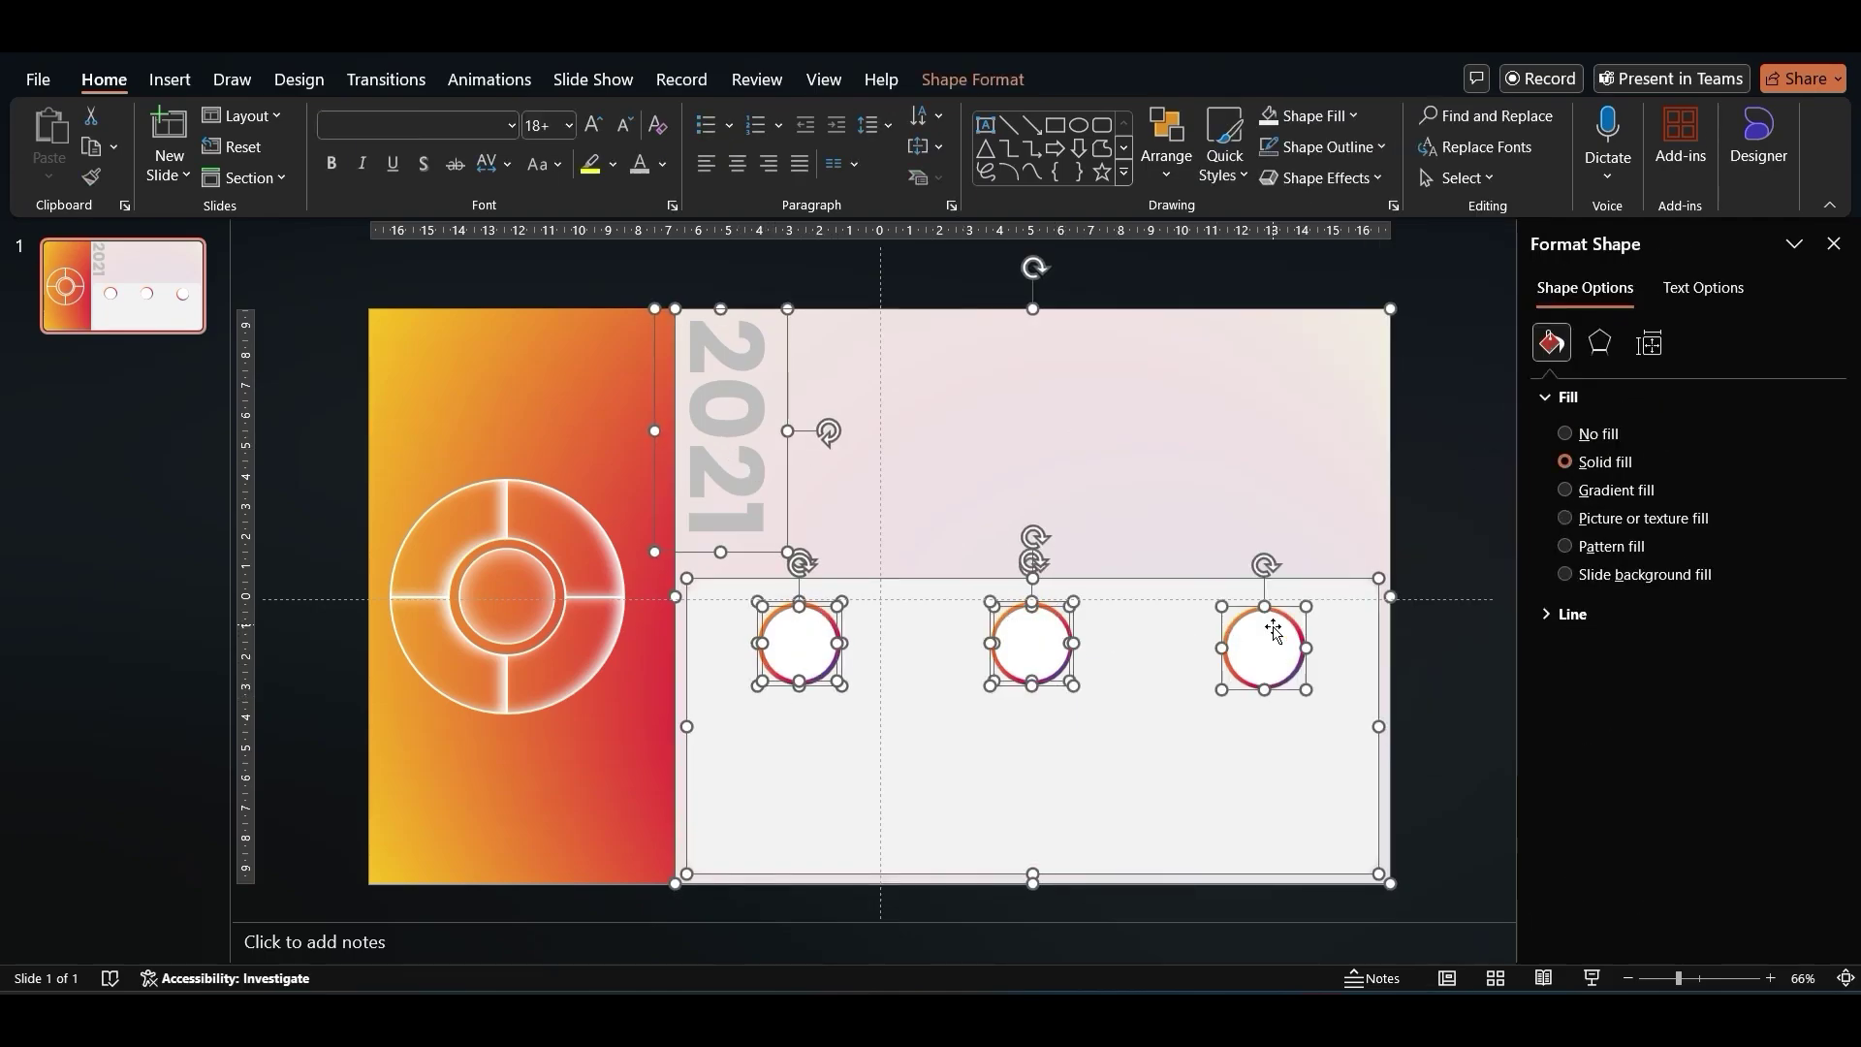
pyautogui.hotkey('ctrl', 'c')
# Paste a first copy of the timeline pieces and move it up above the original.
pyautogui.hotkey('ctrl', 'v')
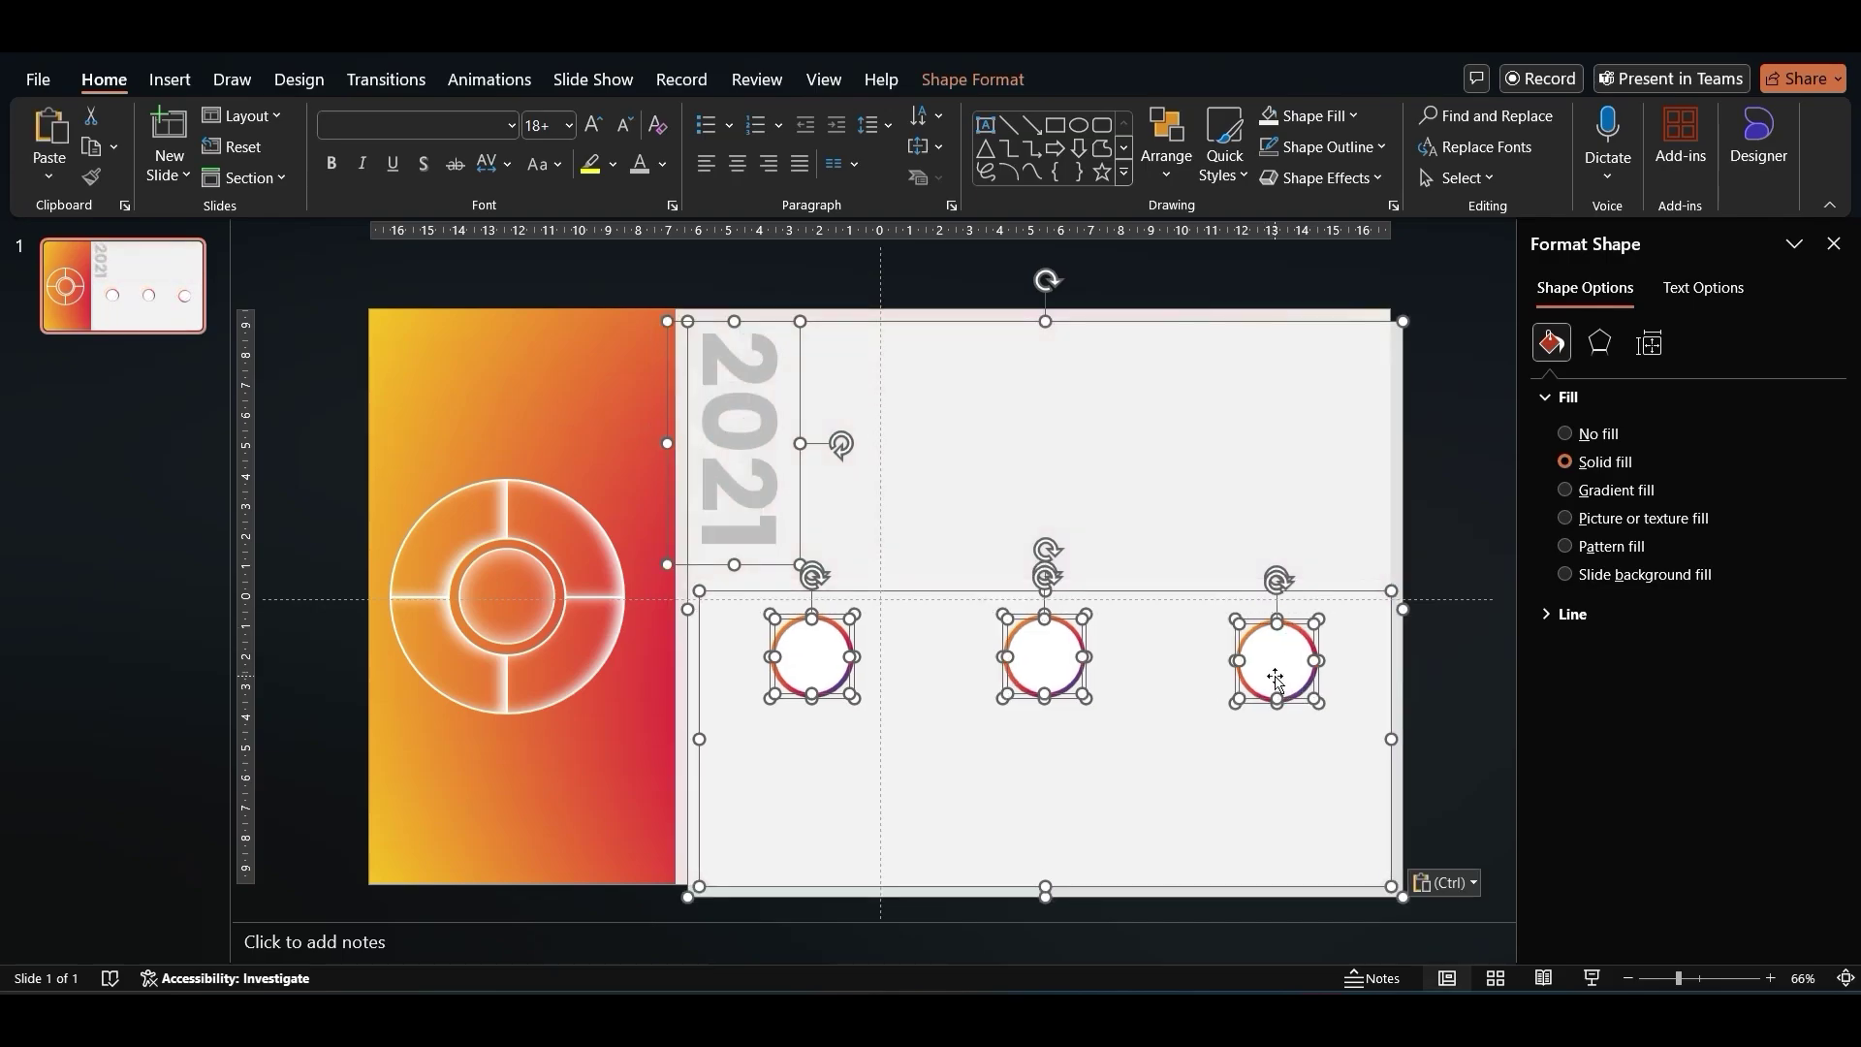
pyautogui.press('Left')
pyautogui.press('Left')
pyautogui.press('Left')
pyautogui.press('Left')
pyautogui.press('Up')
pyautogui.press('Up')
pyautogui.press('Up')
pyautogui.press('Up')
pyautogui.press('Up')
pyautogui.press('Up')
pyautogui.press('Up')
pyautogui.press('Up')
pyautogui.press('Up')
pyautogui.press('Up')
pyautogui.press('Up')
pyautogui.press('Up')
pyautogui.press('Up')
pyautogui.press('Up')
pyautogui.press('Up')
pyautogui.press('Up')
pyautogui.press('Up')
pyautogui.press('Up')
pyautogui.press('Up')
pyautogui.press('Up')
pyautogui.press('Up')
pyautogui.press('Up')
pyautogui.press('Up')
pyautogui.press('Up')
pyautogui.press('Up')
pyautogui.press('Up')
pyautogui.press('Up')
pyautogui.press('Up')
pyautogui.press('Up')
pyautogui.press('Up')
pyautogui.press('Up')
pyautogui.press('Up')
pyautogui.press('Up')
pyautogui.press('Up')
pyautogui.press('Up')
pyautogui.press('Up')
pyautogui.press('Up')
pyautogui.press('Up')
pyautogui.press('Up')
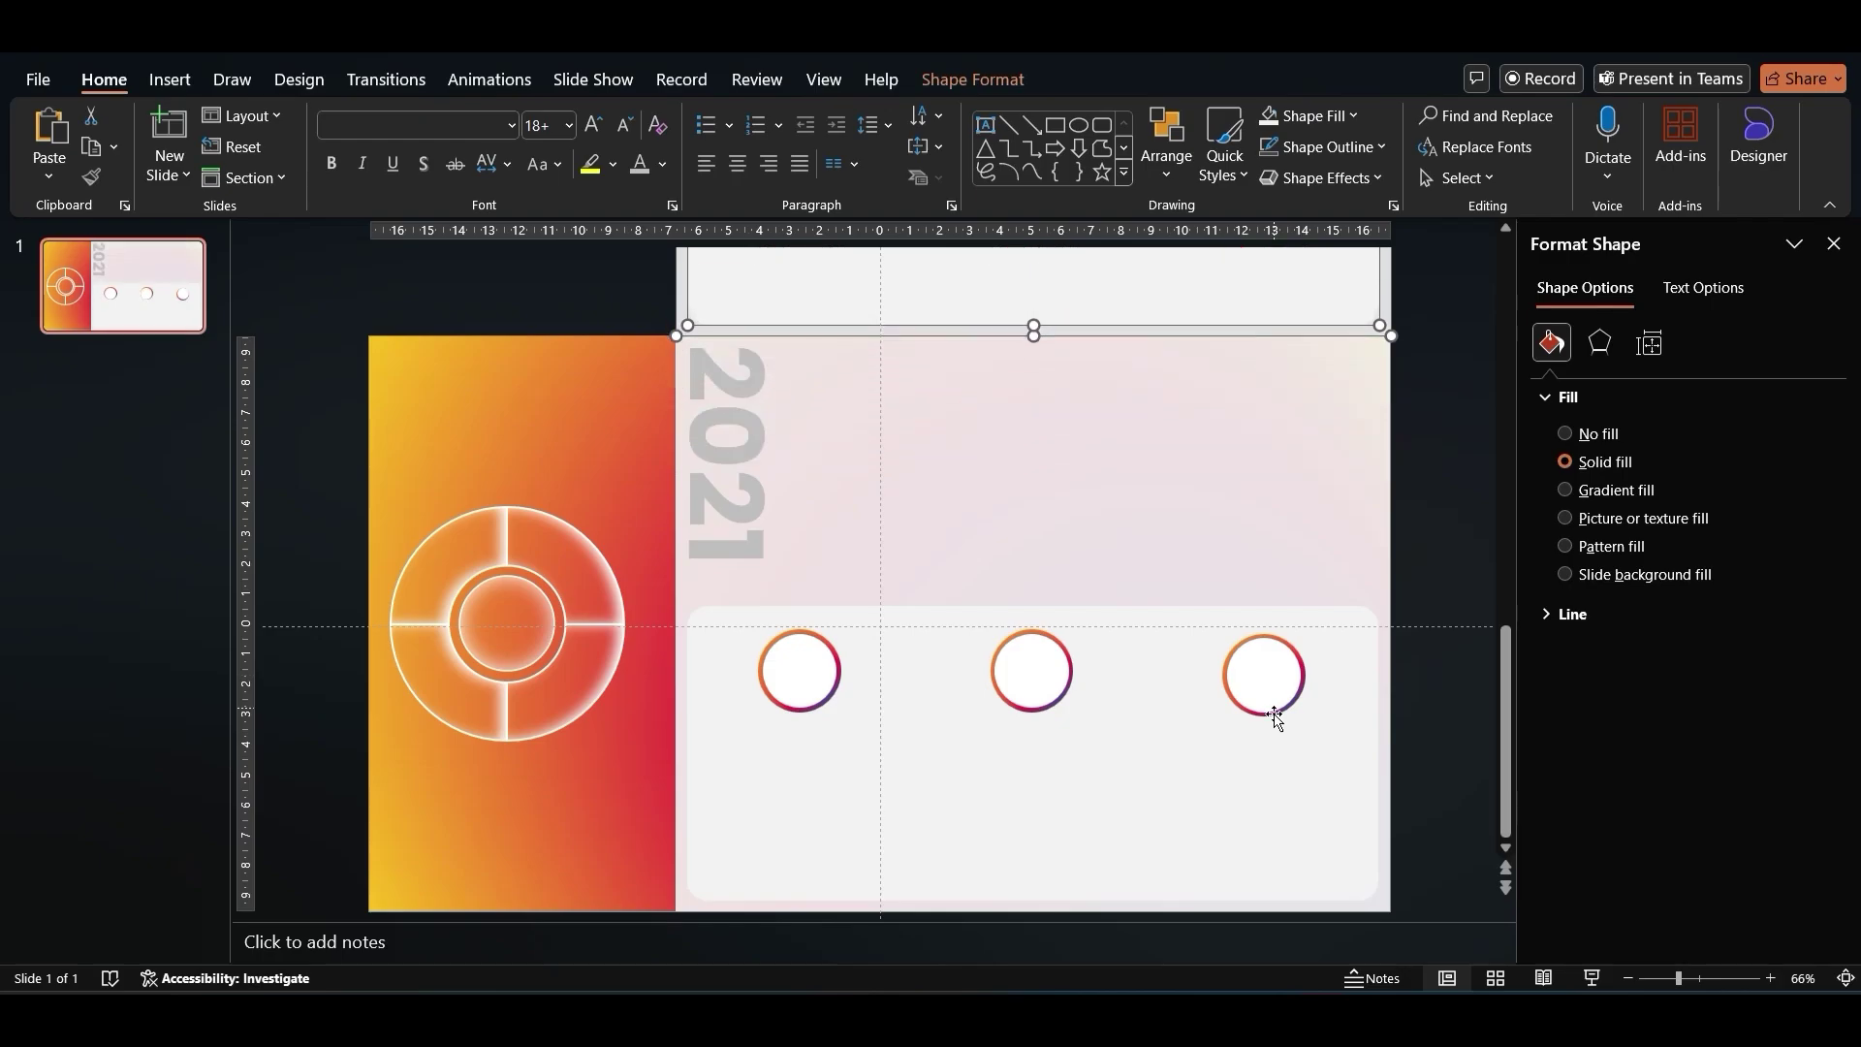
pyautogui.click(1275, 679)
pyautogui.scroll(-6, 1012, 451)
pyautogui.moveTo(1012, 410); pyautogui.dragTo(841, 679)
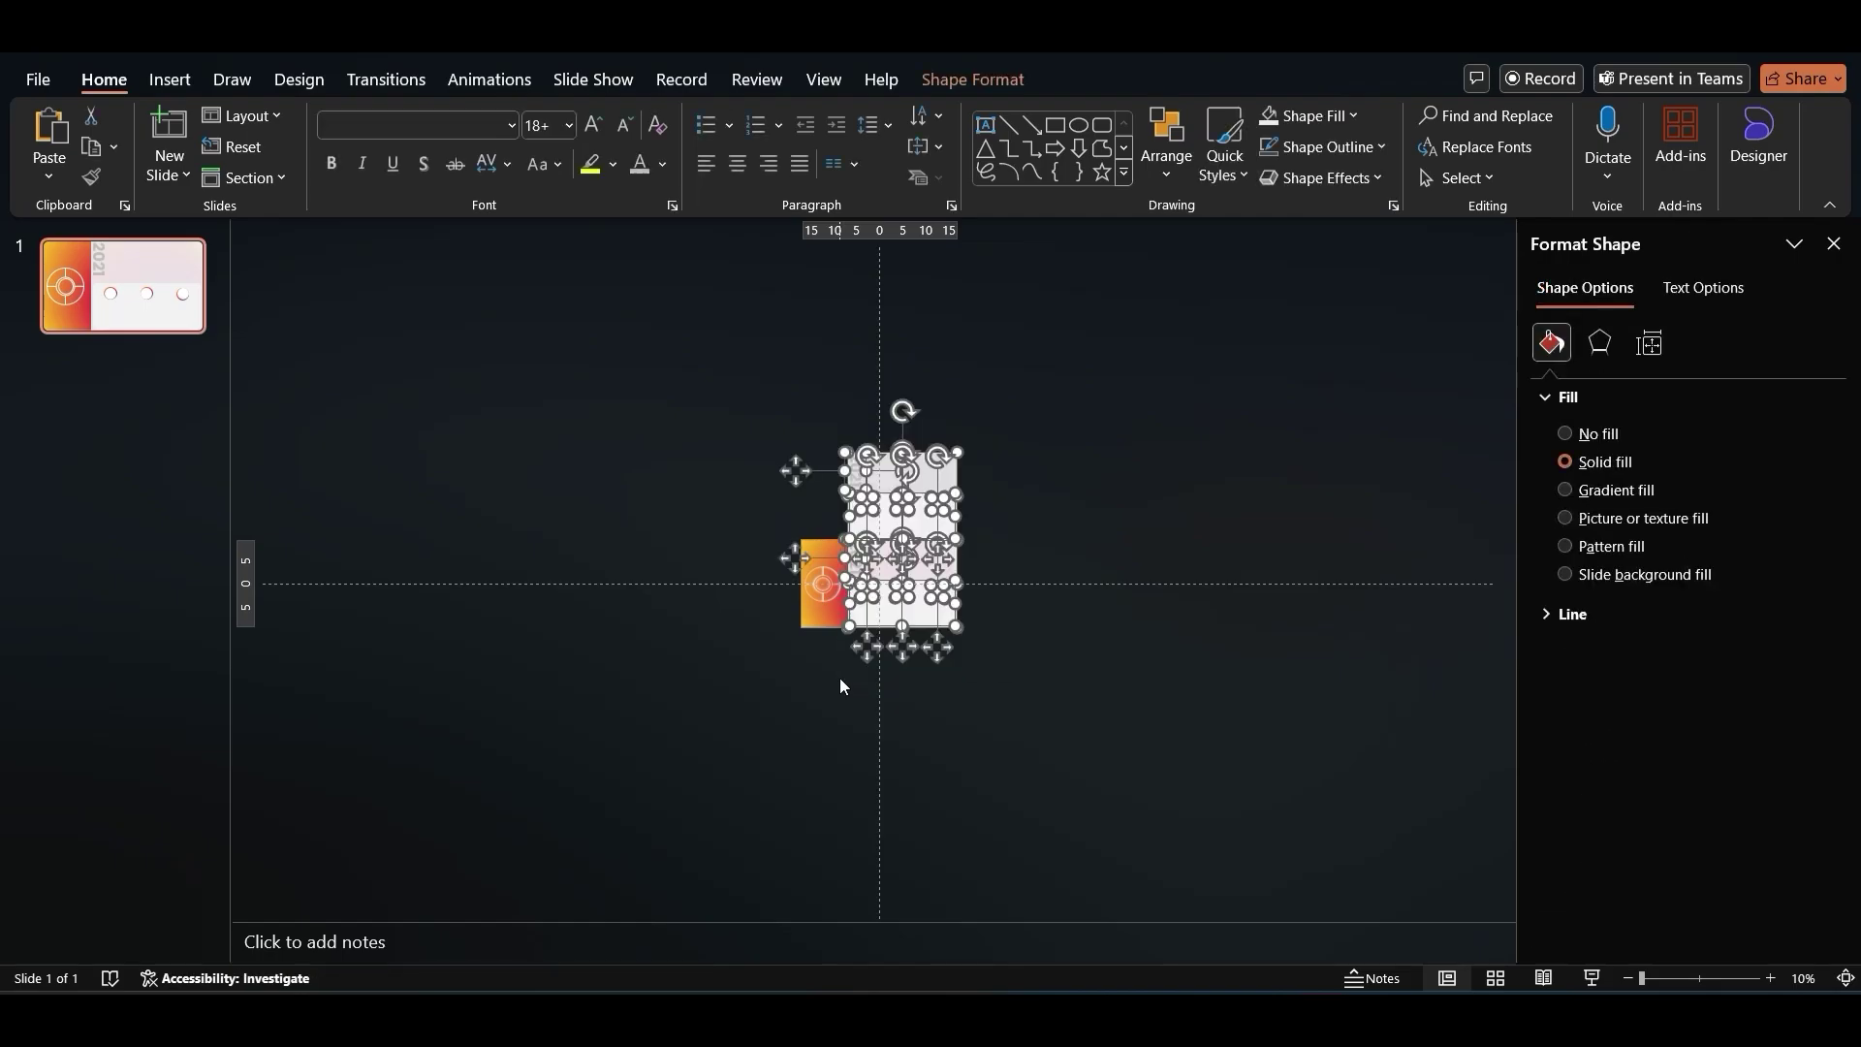
# Paste a second copy and nudge it higher, lined up above the others.
pyautogui.hotkey('ctrl', 'v')
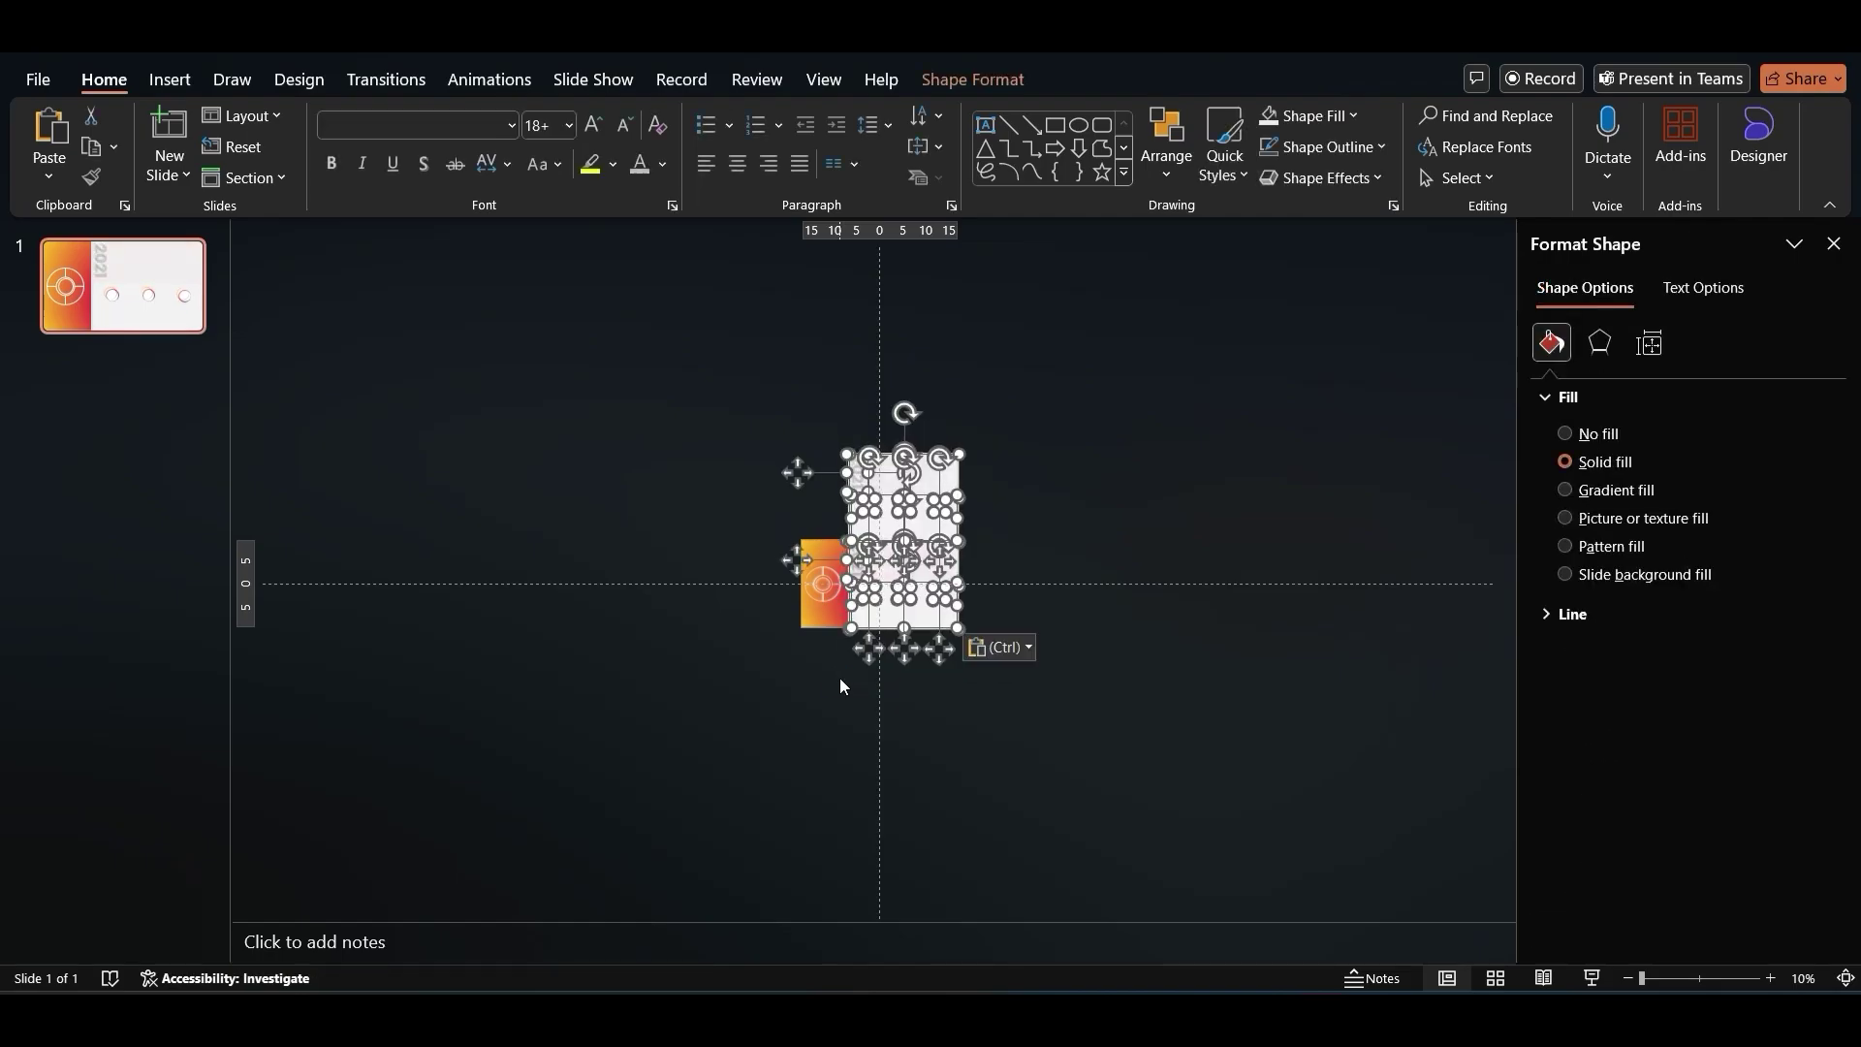
pyautogui.press('Up')
pyautogui.press('Up')
pyautogui.press('Up')
pyautogui.press('Up')
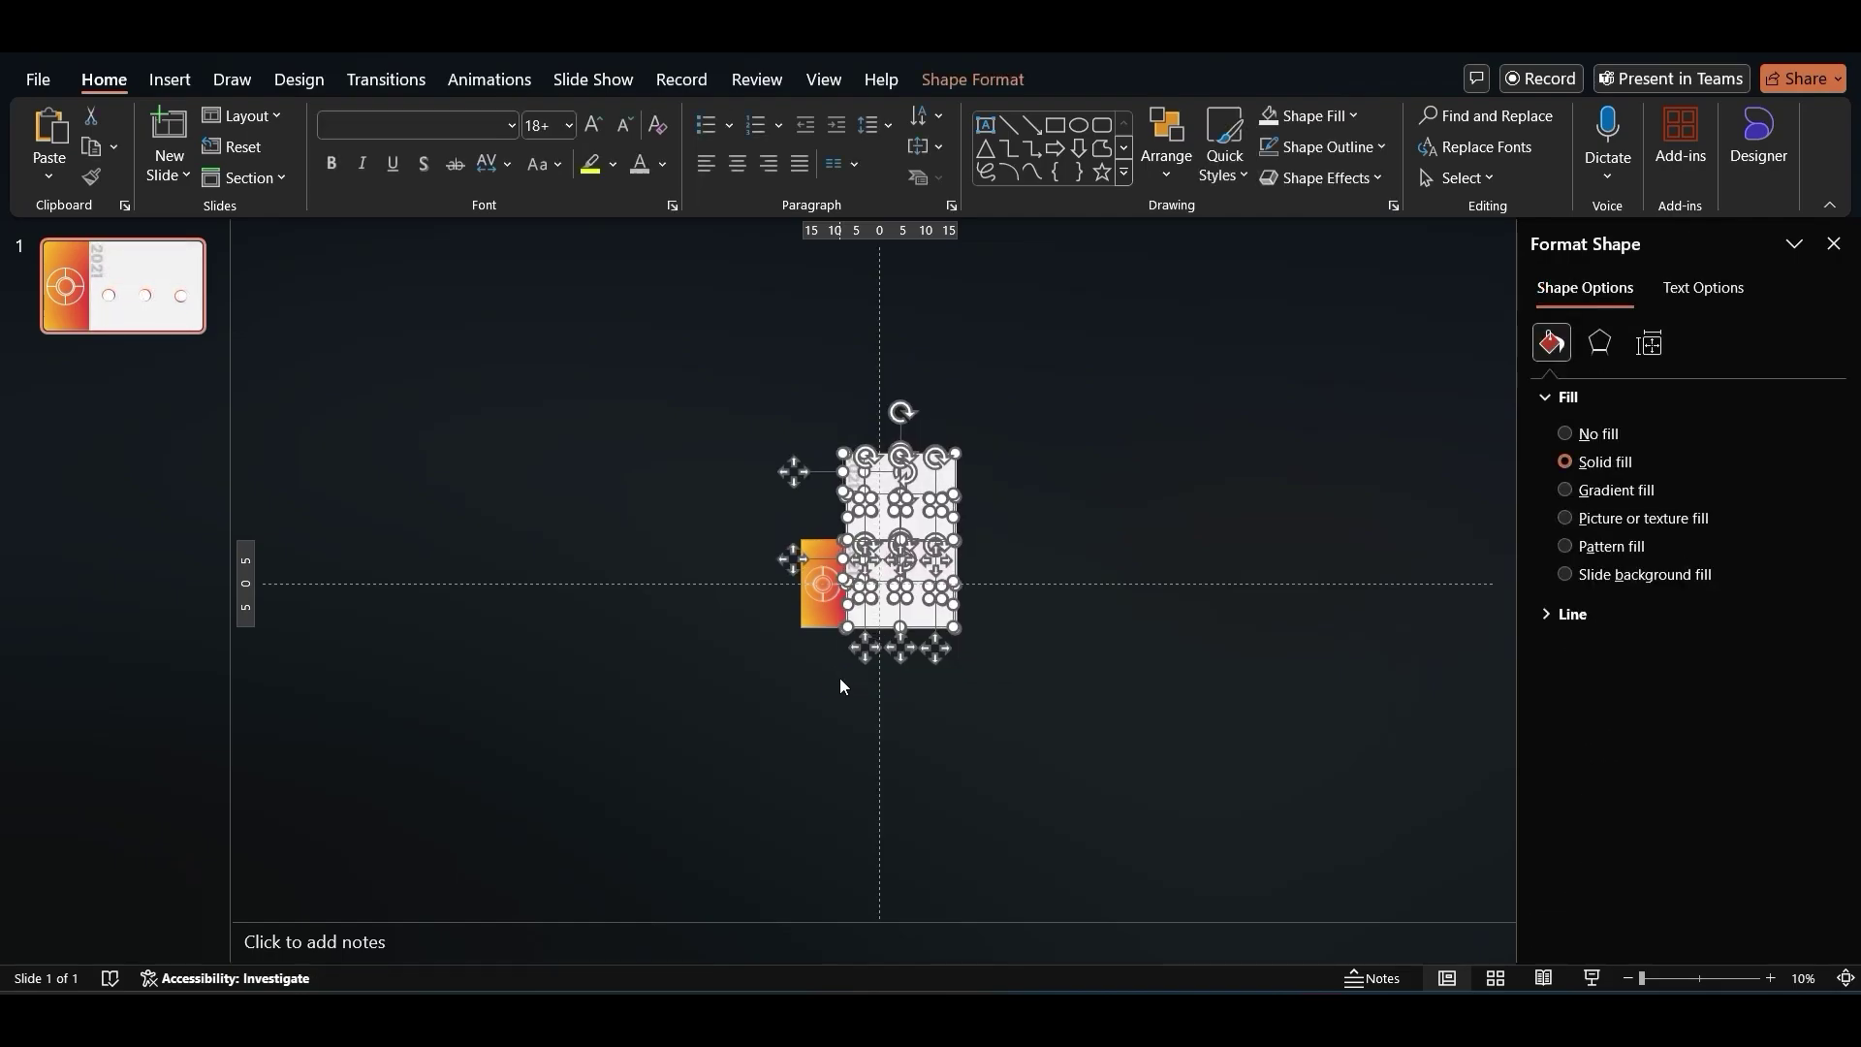
pyautogui.press('Up')
pyautogui.press('Up')
pyautogui.press('Up')
pyautogui.press('Up')
pyautogui.press('Up')
pyautogui.press('Up')
pyautogui.press('Up')
pyautogui.press('Up')
pyautogui.press('Up')
pyautogui.press('Up')
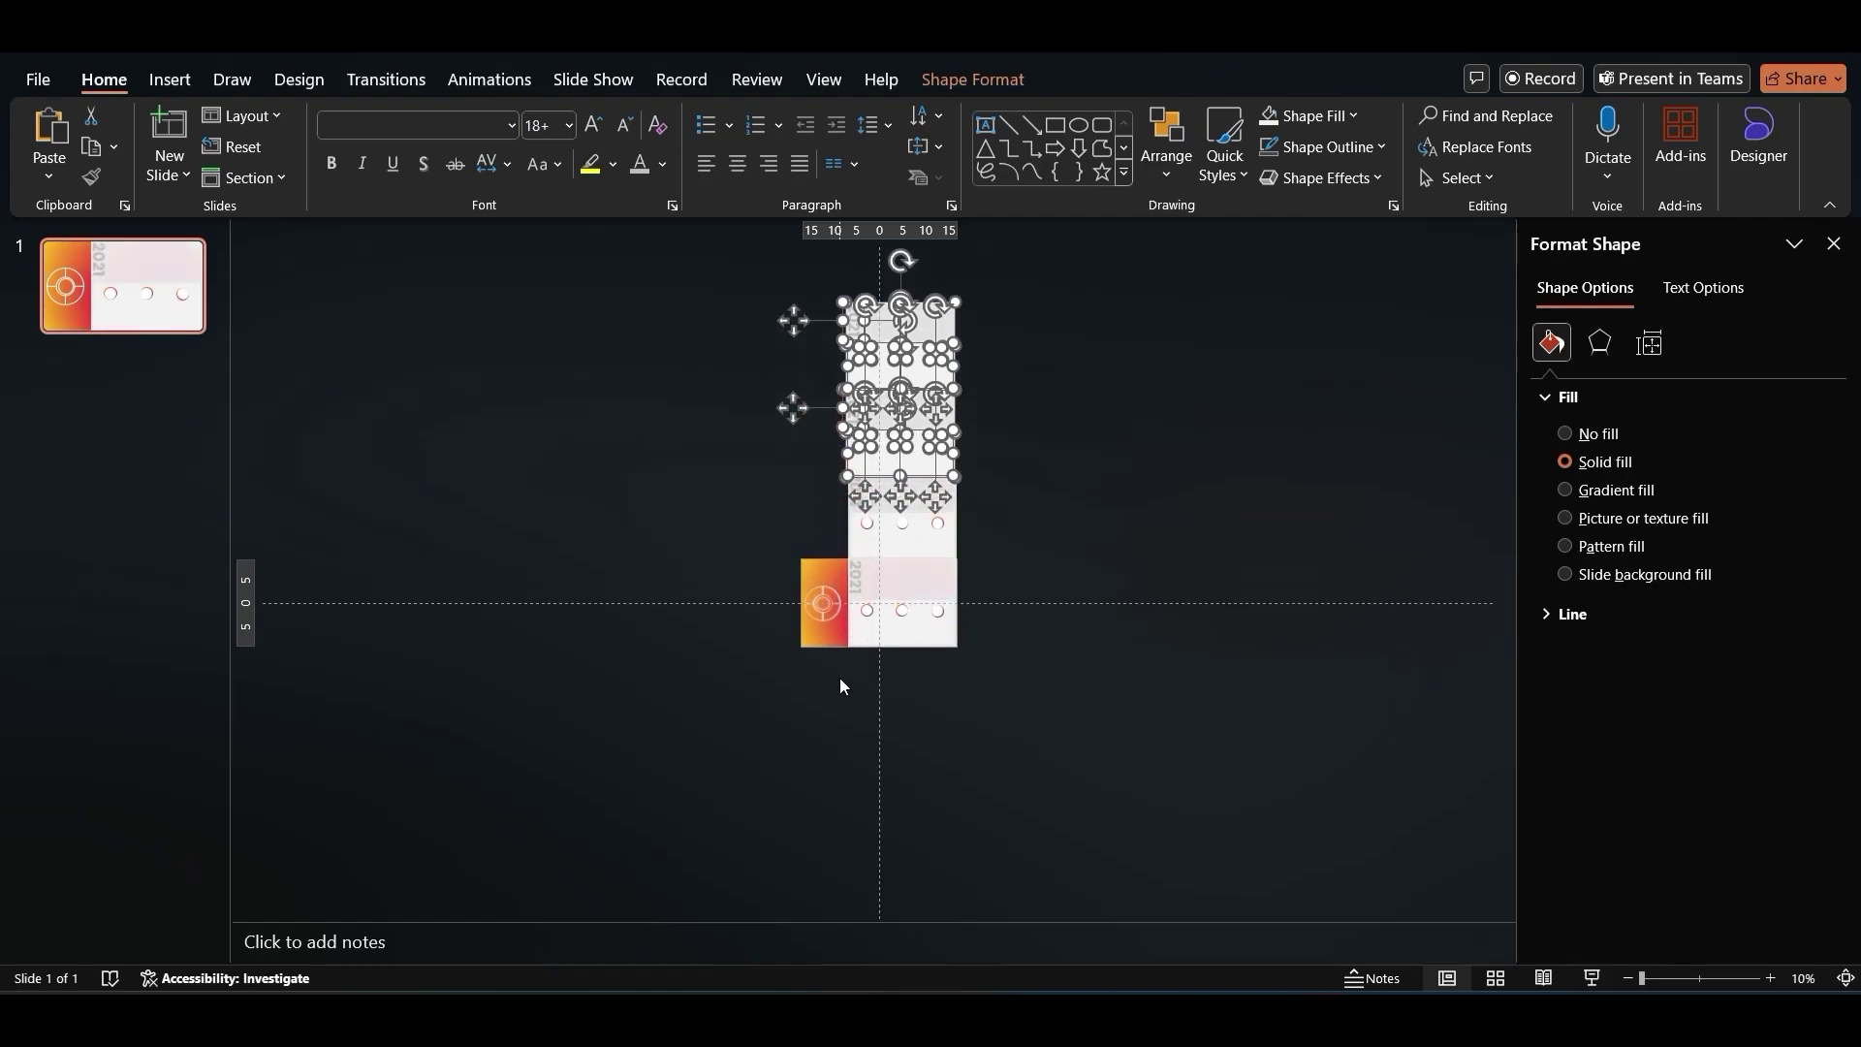
pyautogui.keyDown('ctrl'); pyautogui.scroll(7, 898, 524); pyautogui.keyUp('ctrl')
pyautogui.scroll(-5, 898, 524)
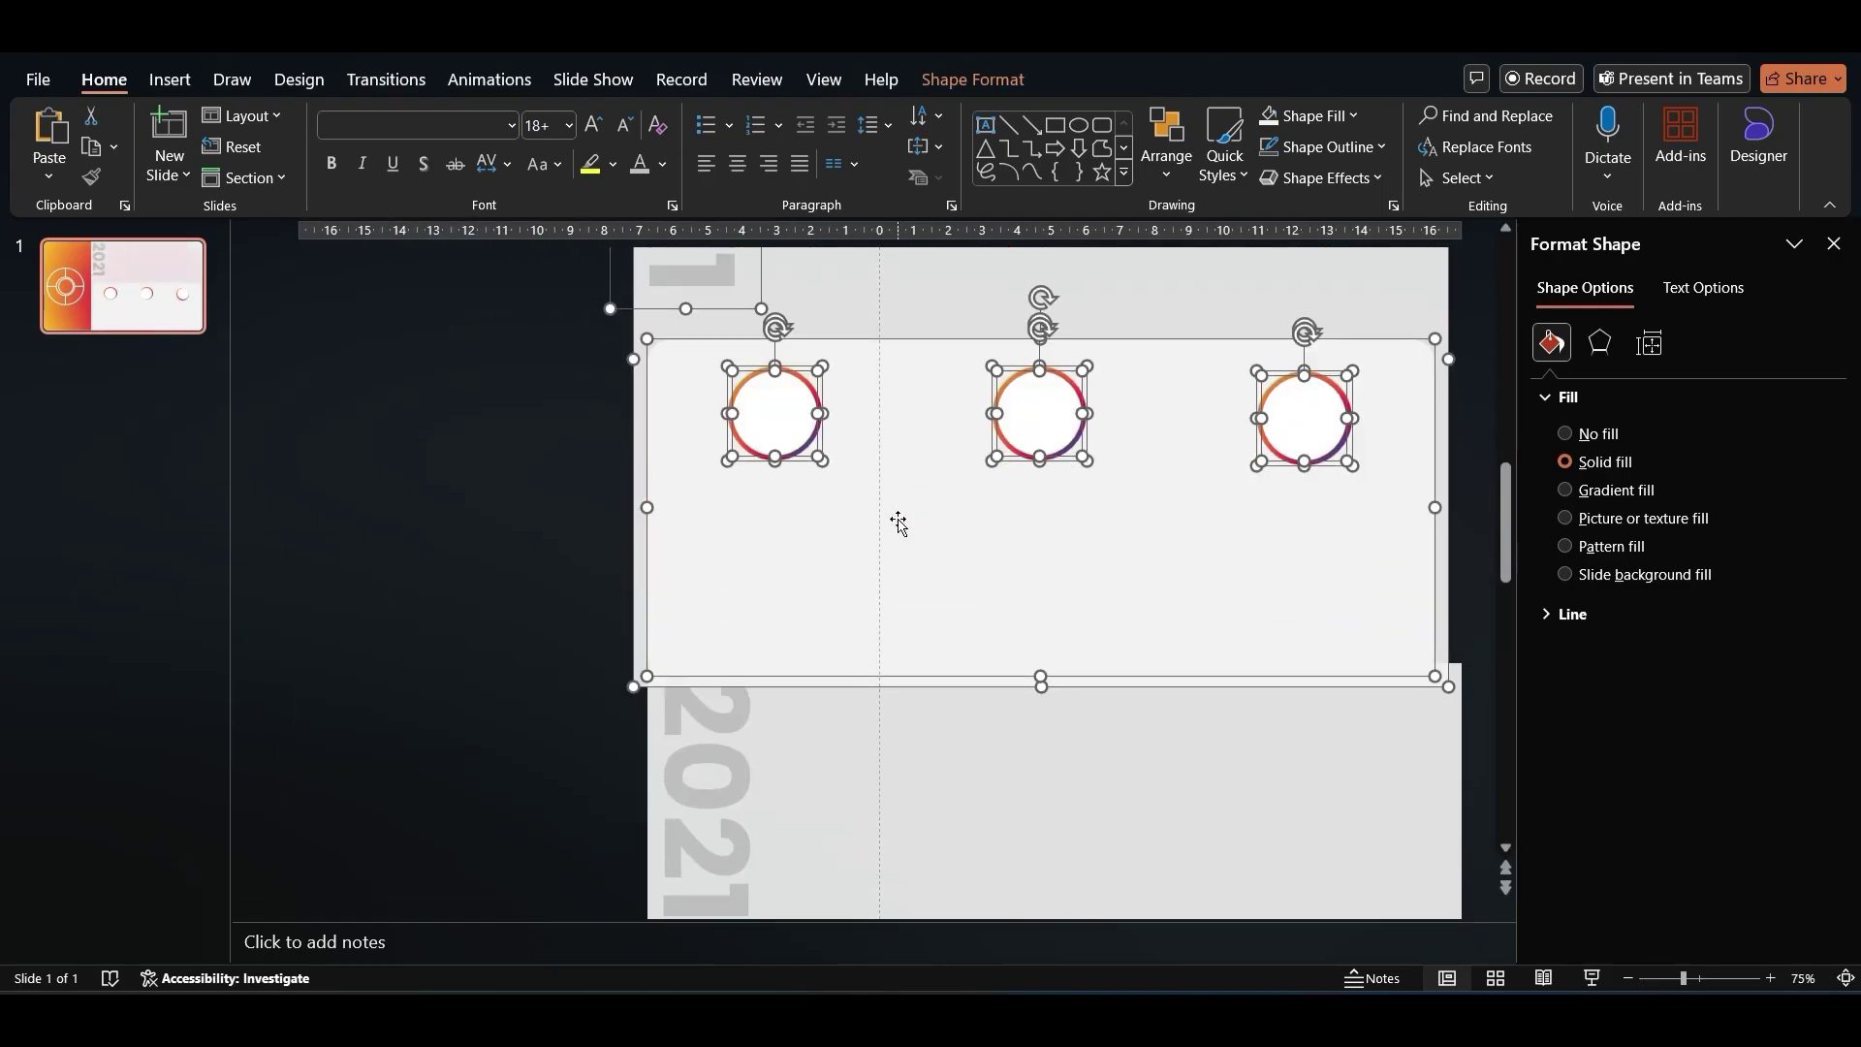
pyautogui.press('Right')
pyautogui.press('Right')
pyautogui.press('Up')
pyautogui.press('Up')
pyautogui.press('Up')
pyautogui.press('Up')
pyautogui.press('Down')
pyautogui.click(578, 498)
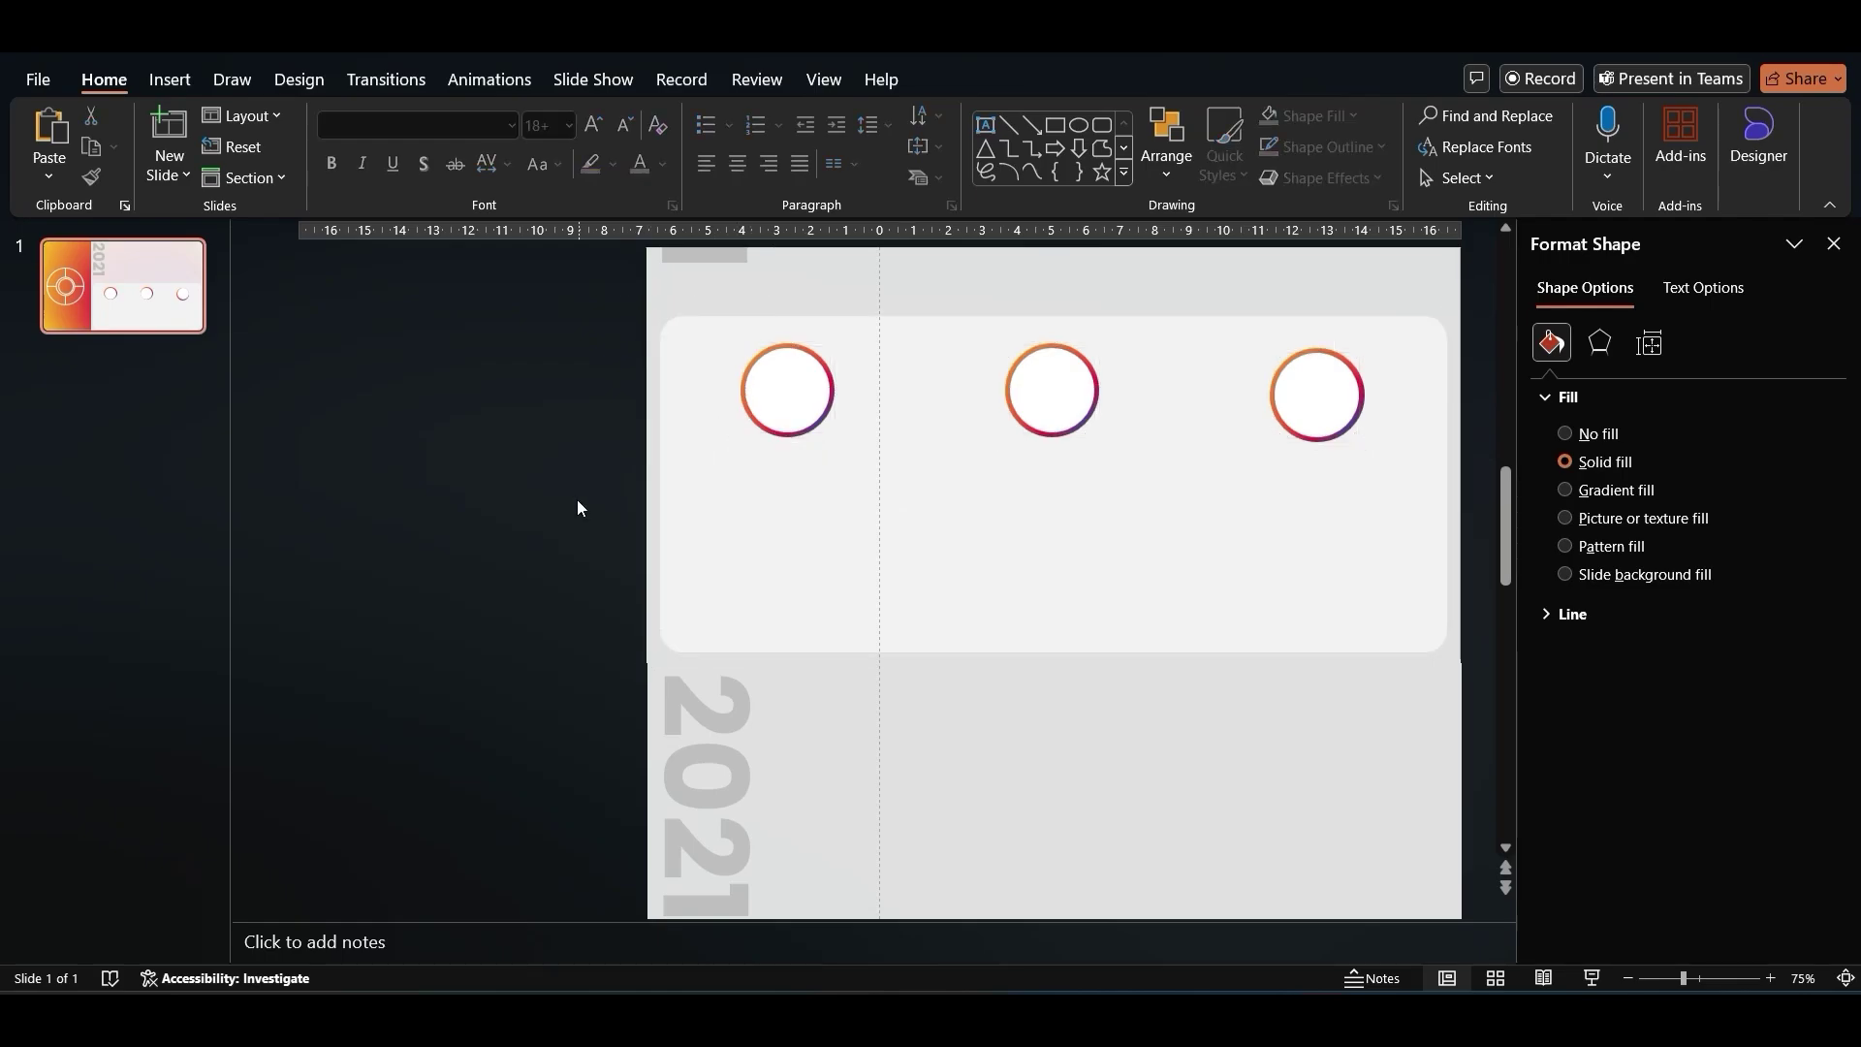
pyautogui.scroll(-5, 648, 527)
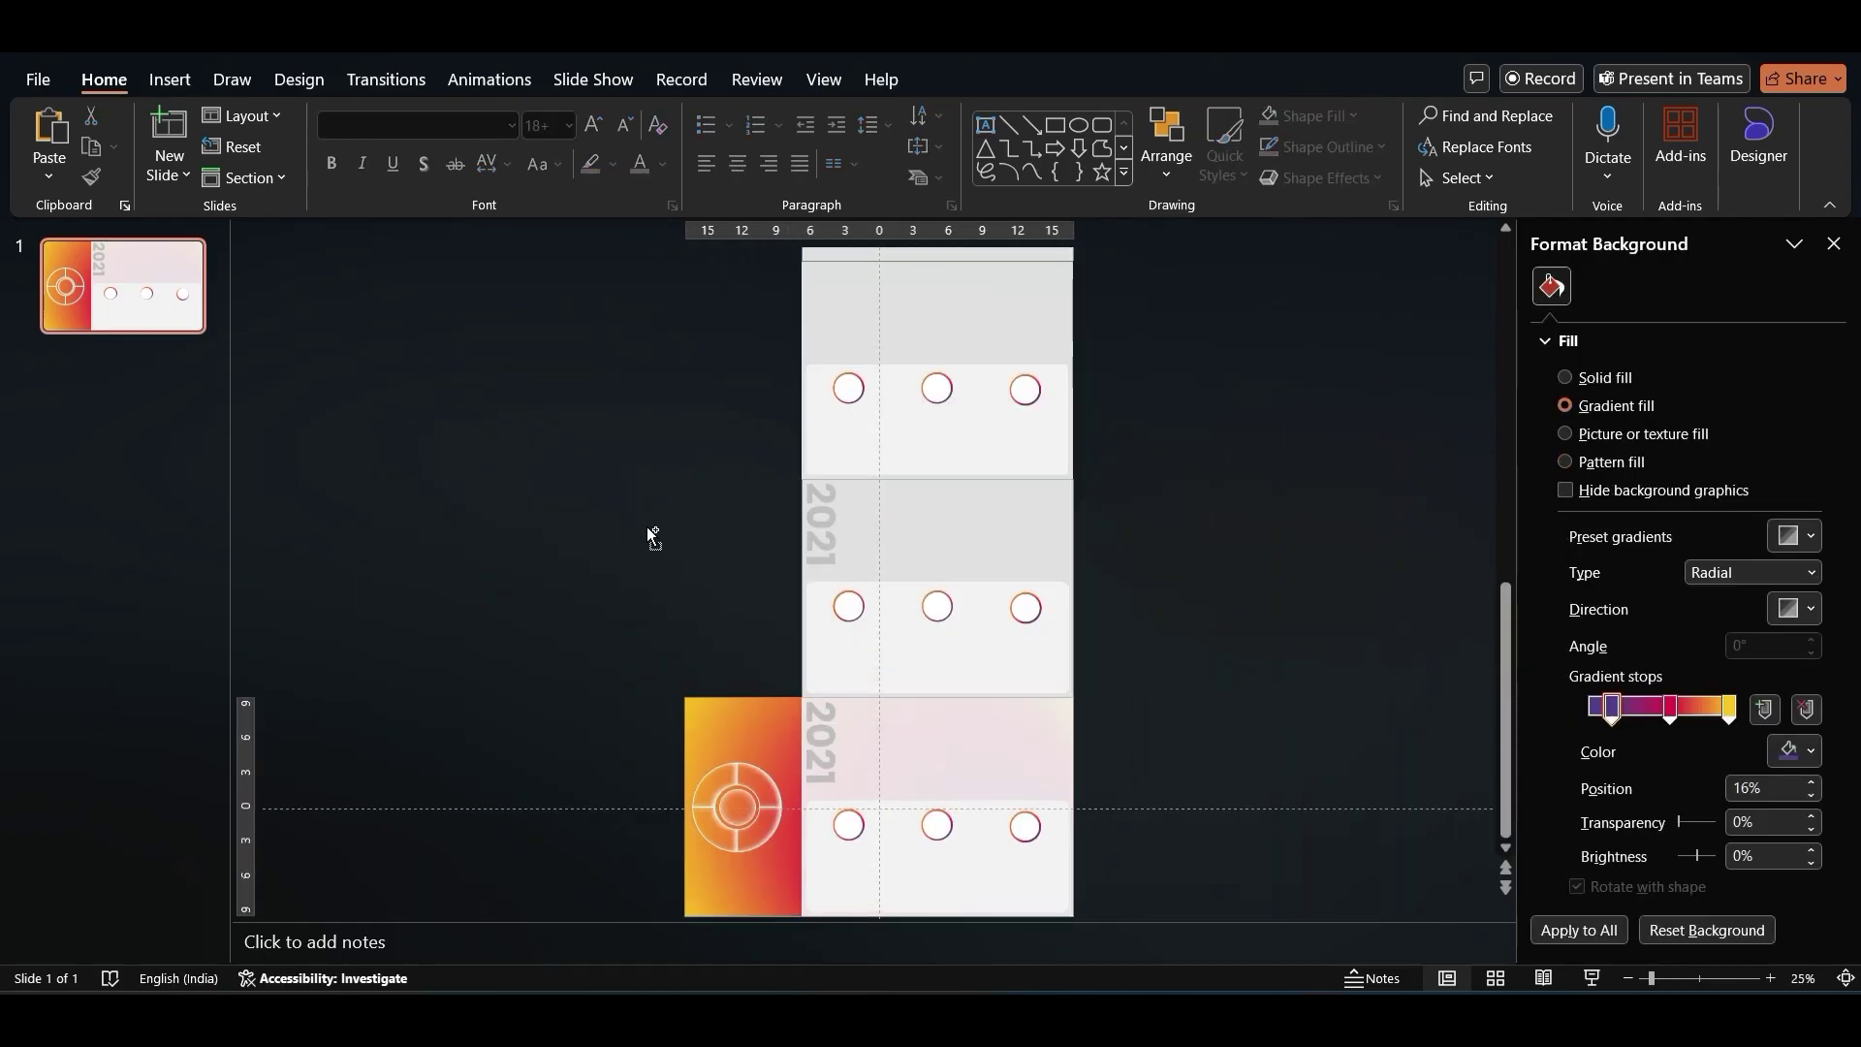
# Change the middle copied year label to 2022 and the upper one to 2023.
pyautogui.scroll(-2, 769, 594)
pyautogui.scroll(2, 864, 576)
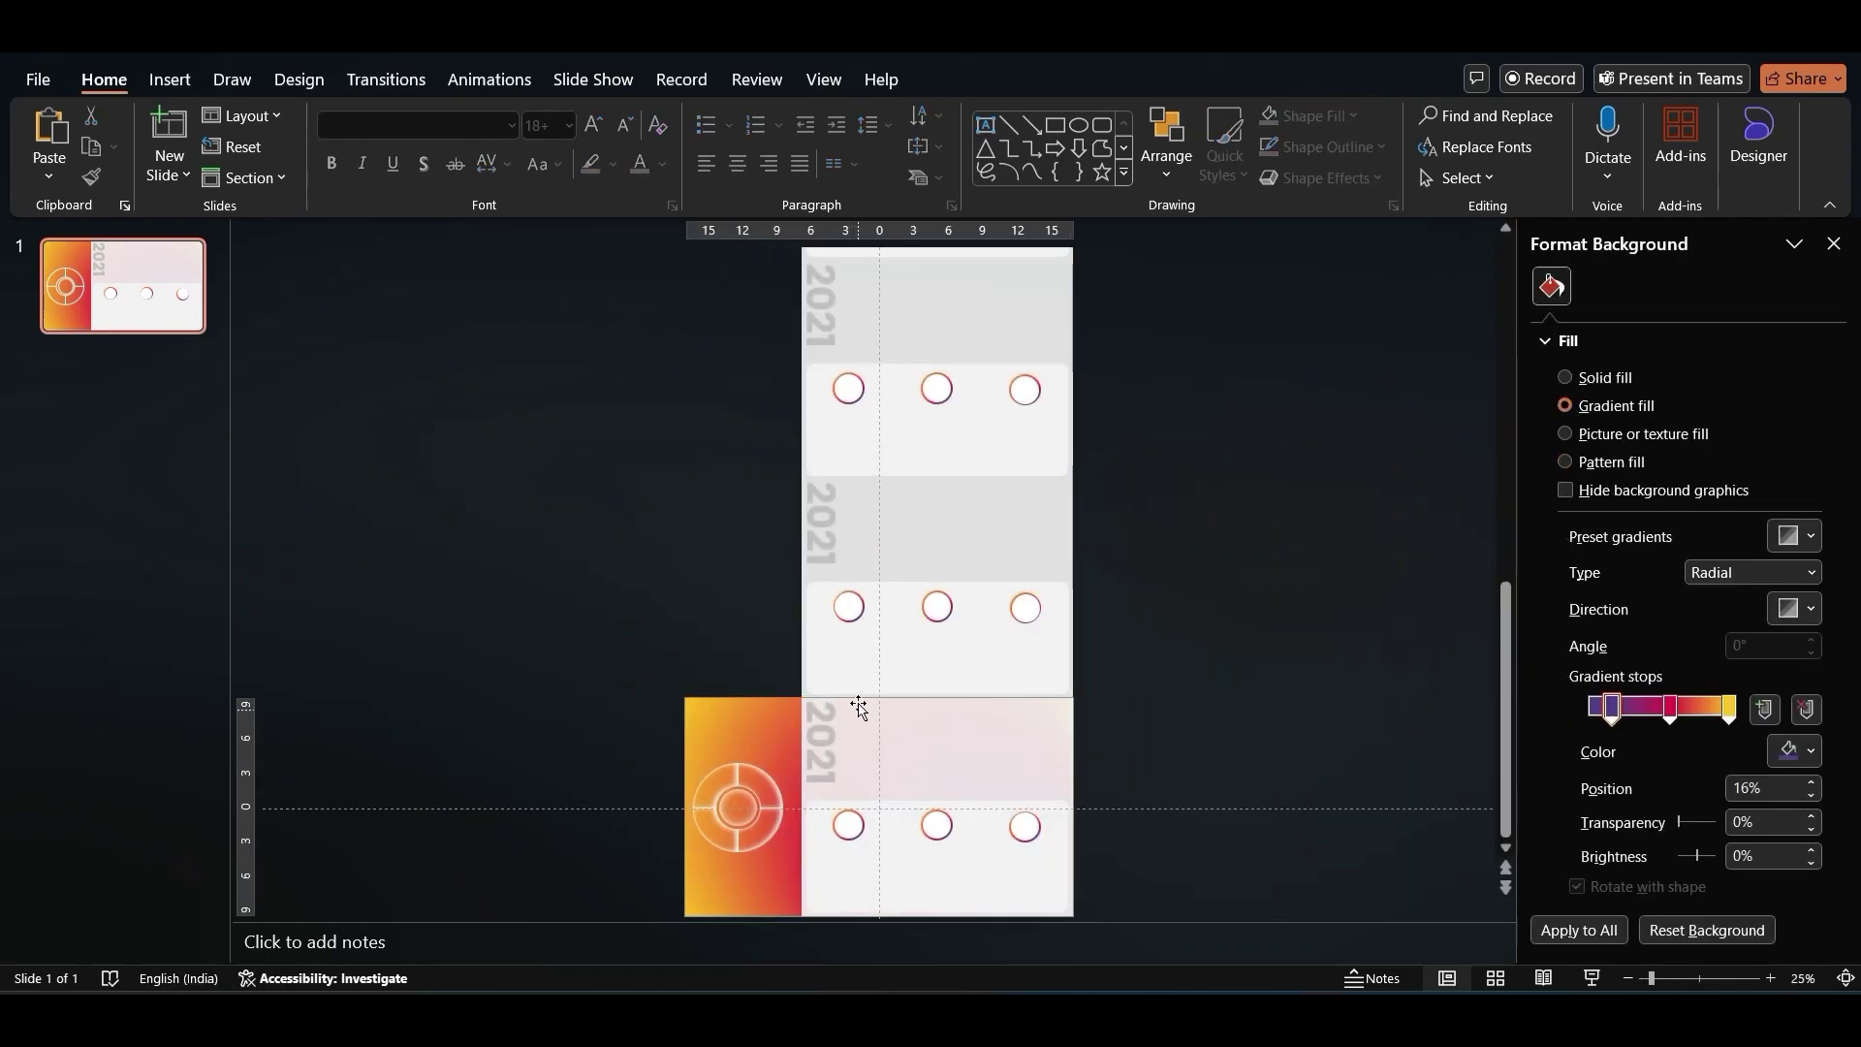
pyautogui.click(820, 558)
pyautogui.press('BackSpace')
pyautogui.write('2')
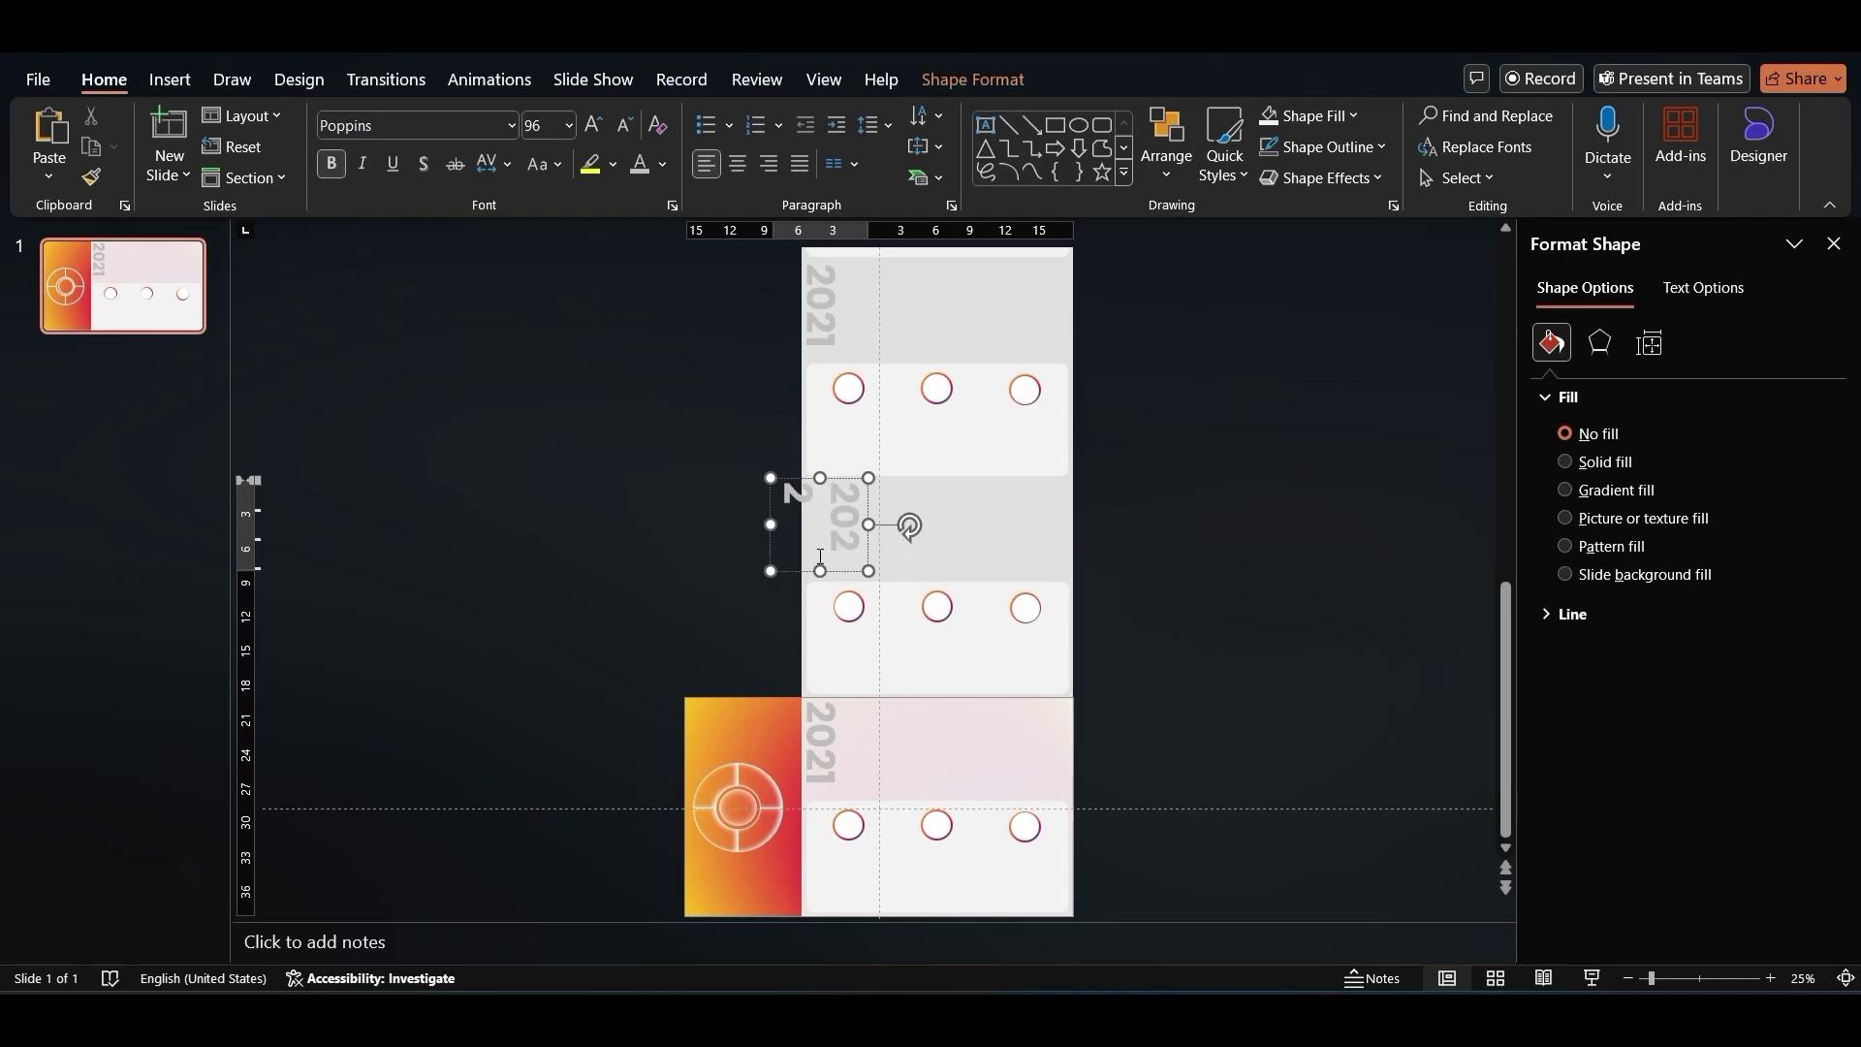
pyautogui.click(718, 456)
pyautogui.scroll(3, 727, 466)
pyautogui.click(833, 489)
pyautogui.click(834, 490)
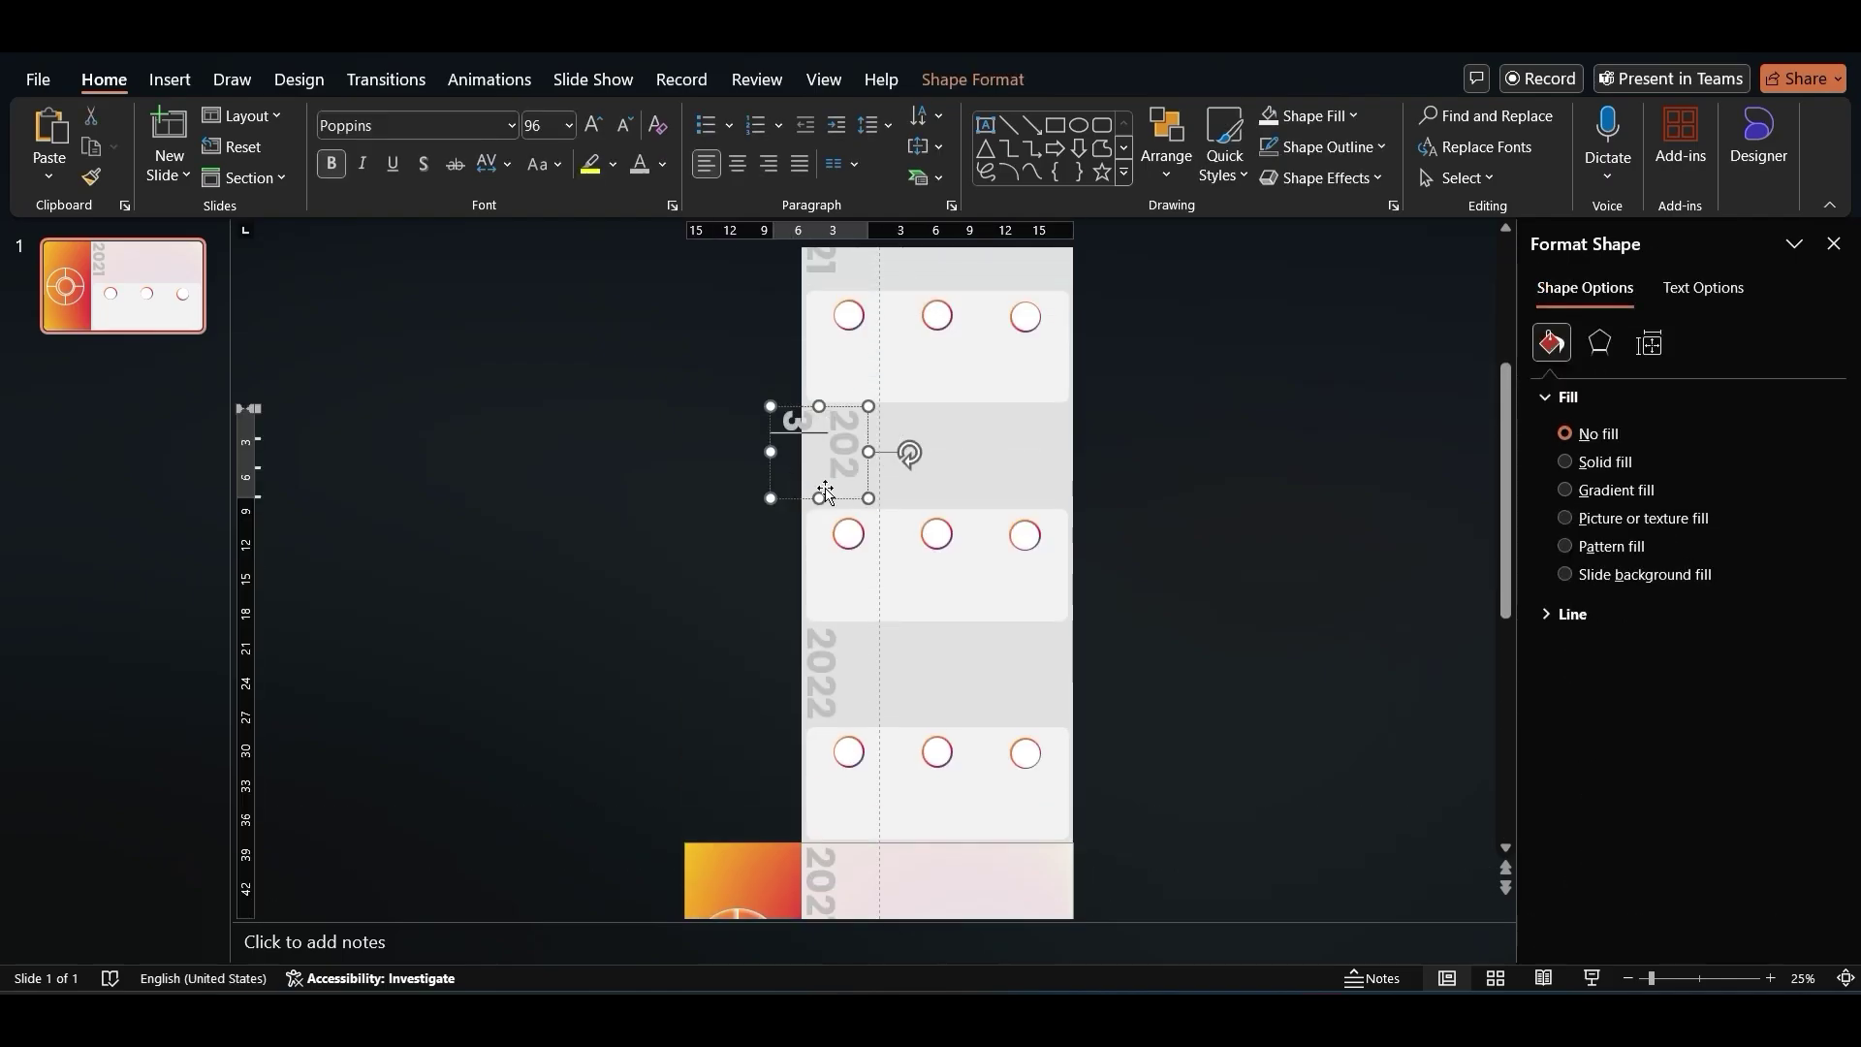
pyautogui.doubleClick(822, 495)
pyautogui.write('2023')
pyautogui.scroll(2, 829, 472)
# Retype the top year label as 2024, then select slide 1 in the slide list.
pyautogui.click(830, 356)
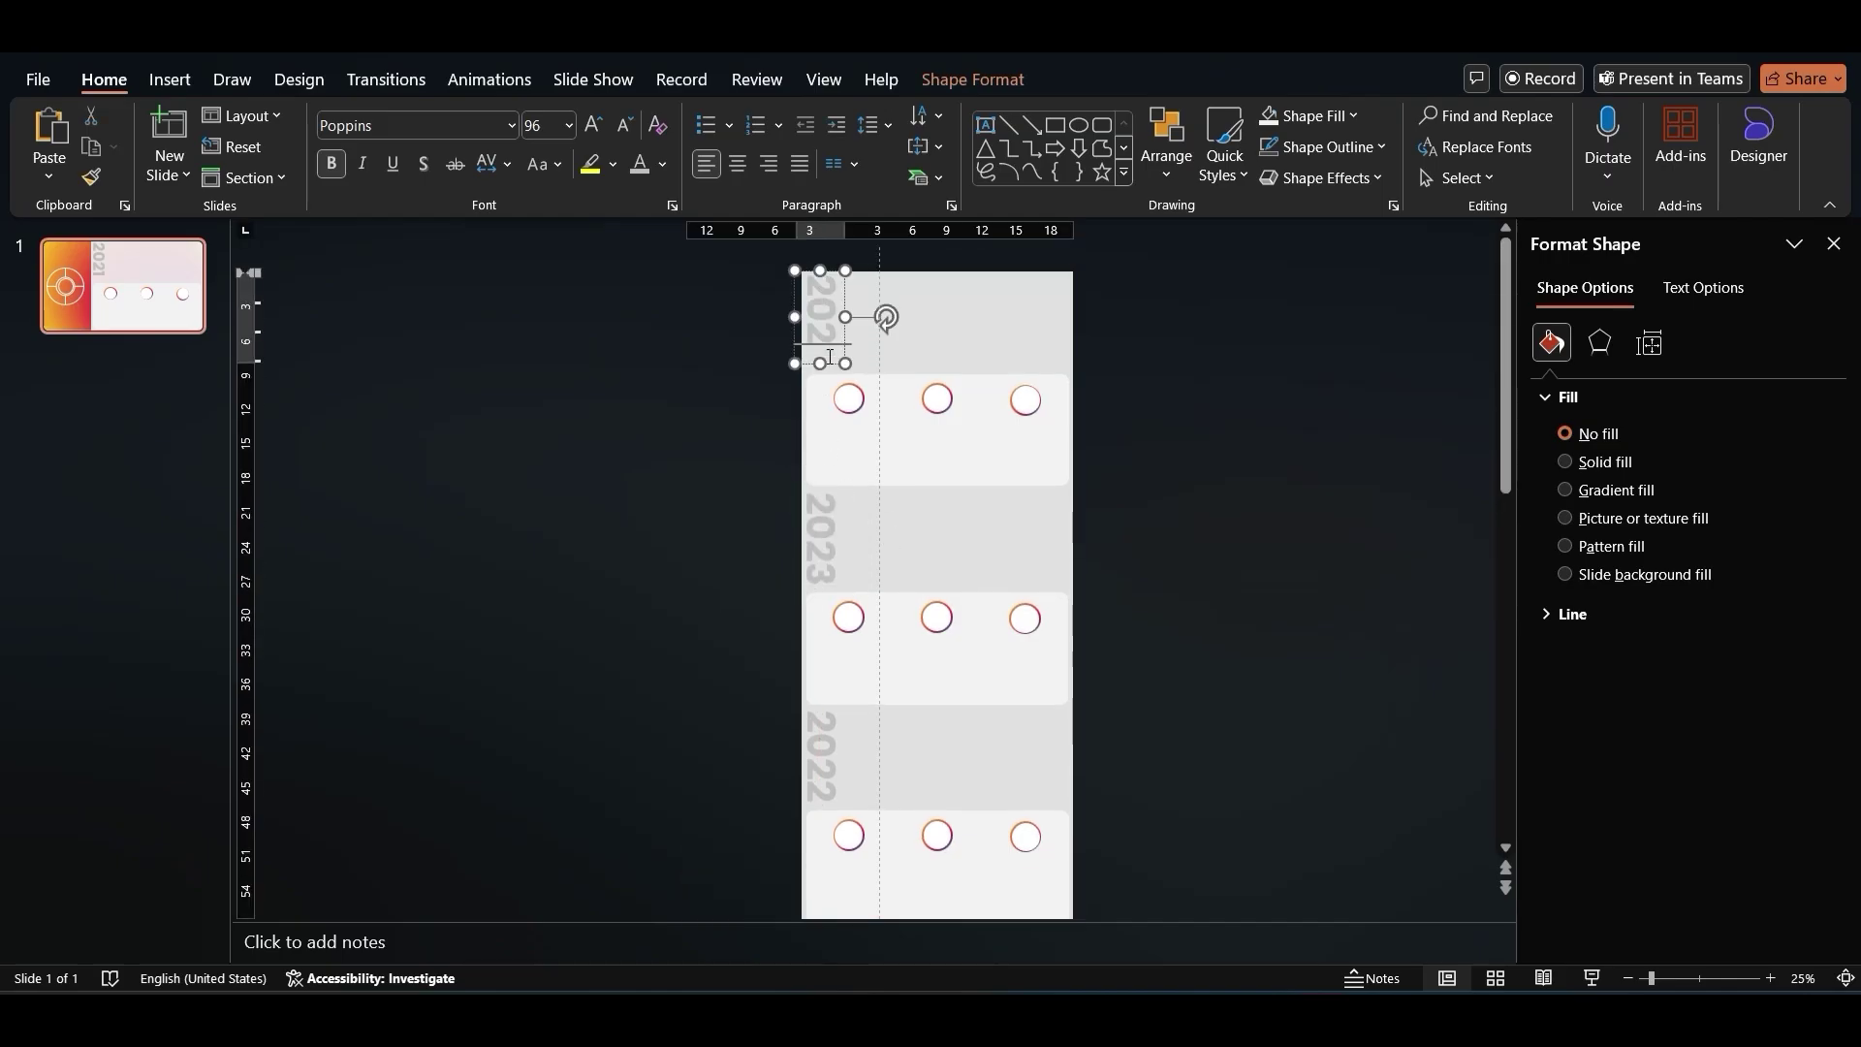
pyautogui.doubleClick(830, 356)
pyautogui.write('2024')
pyautogui.press('Escape')
pyautogui.click(787, 391)
pyautogui.scroll(-4, 735, 628)
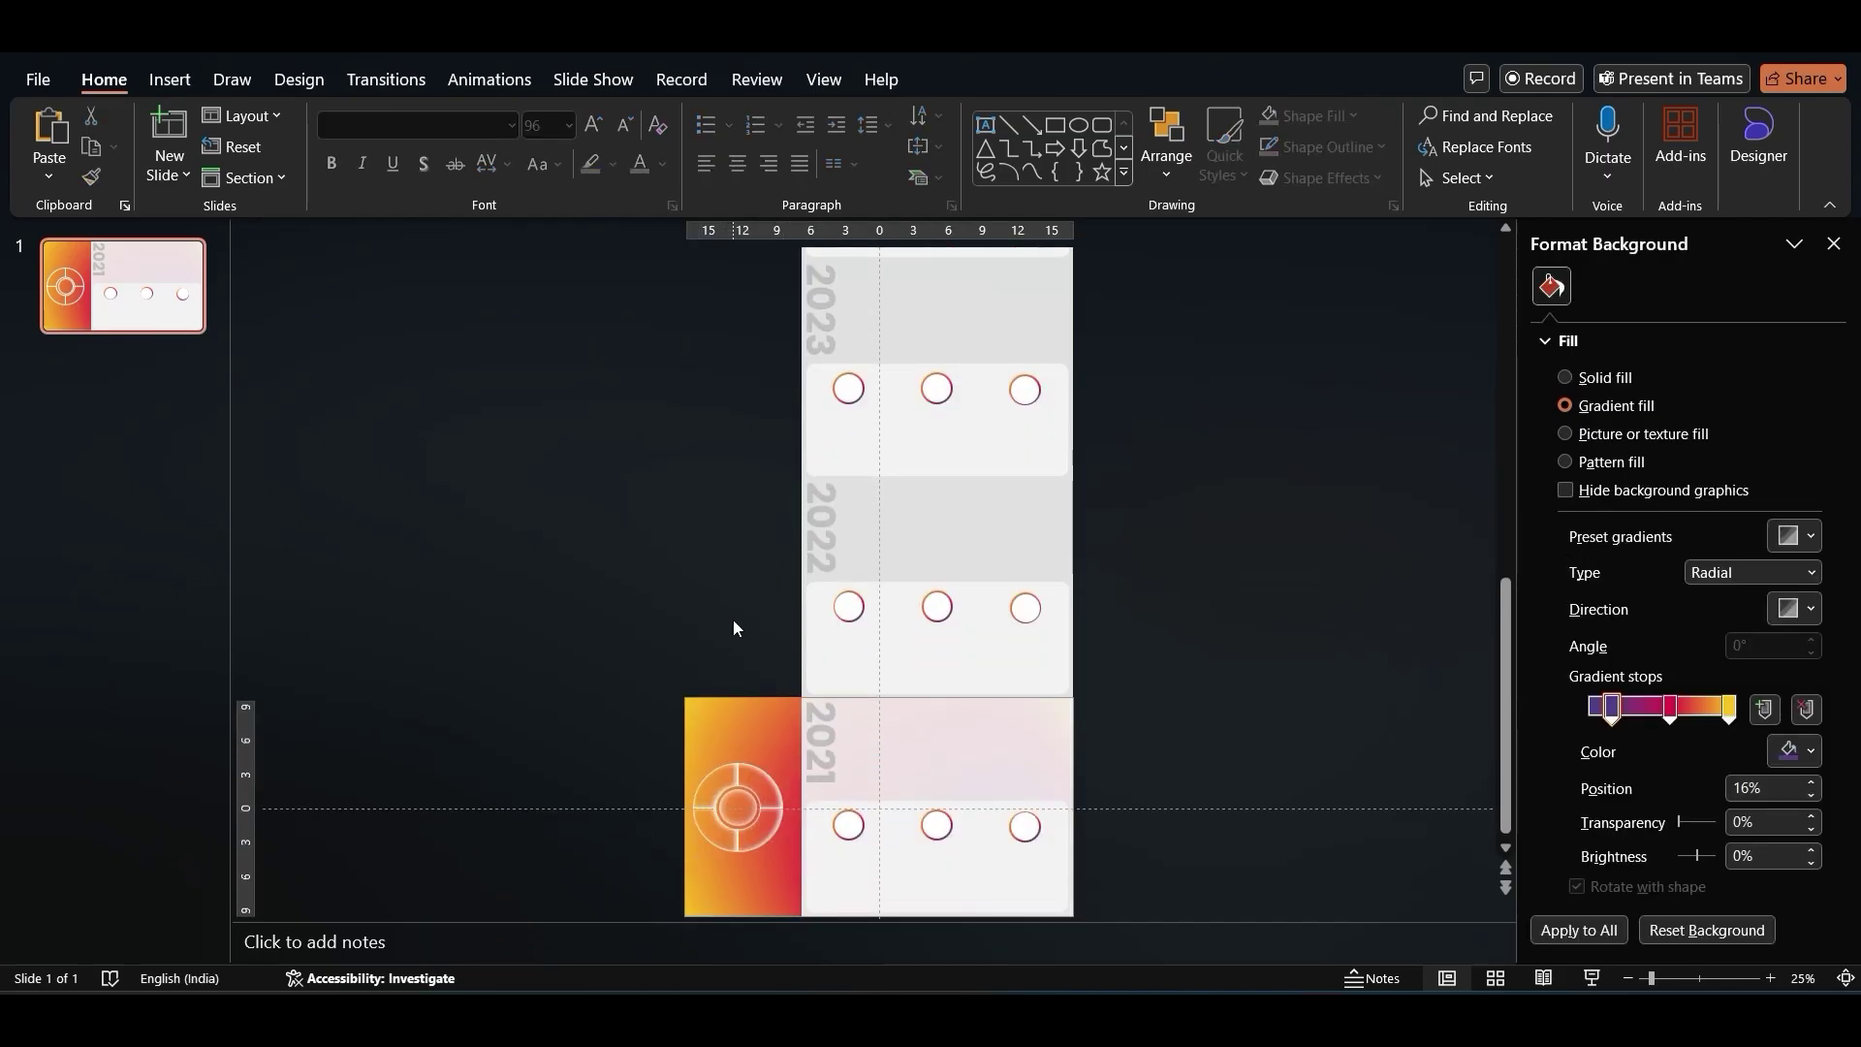
pyautogui.click(195, 310)
# Duplicate slide 1 three times so the deck has four copies.
pyautogui.rightClick(189, 311)
pyautogui.click(223, 547)
pyautogui.rightClick(143, 316)
pyautogui.click(236, 555)
pyautogui.click(165, 316)
pyautogui.rightClick(165, 316)
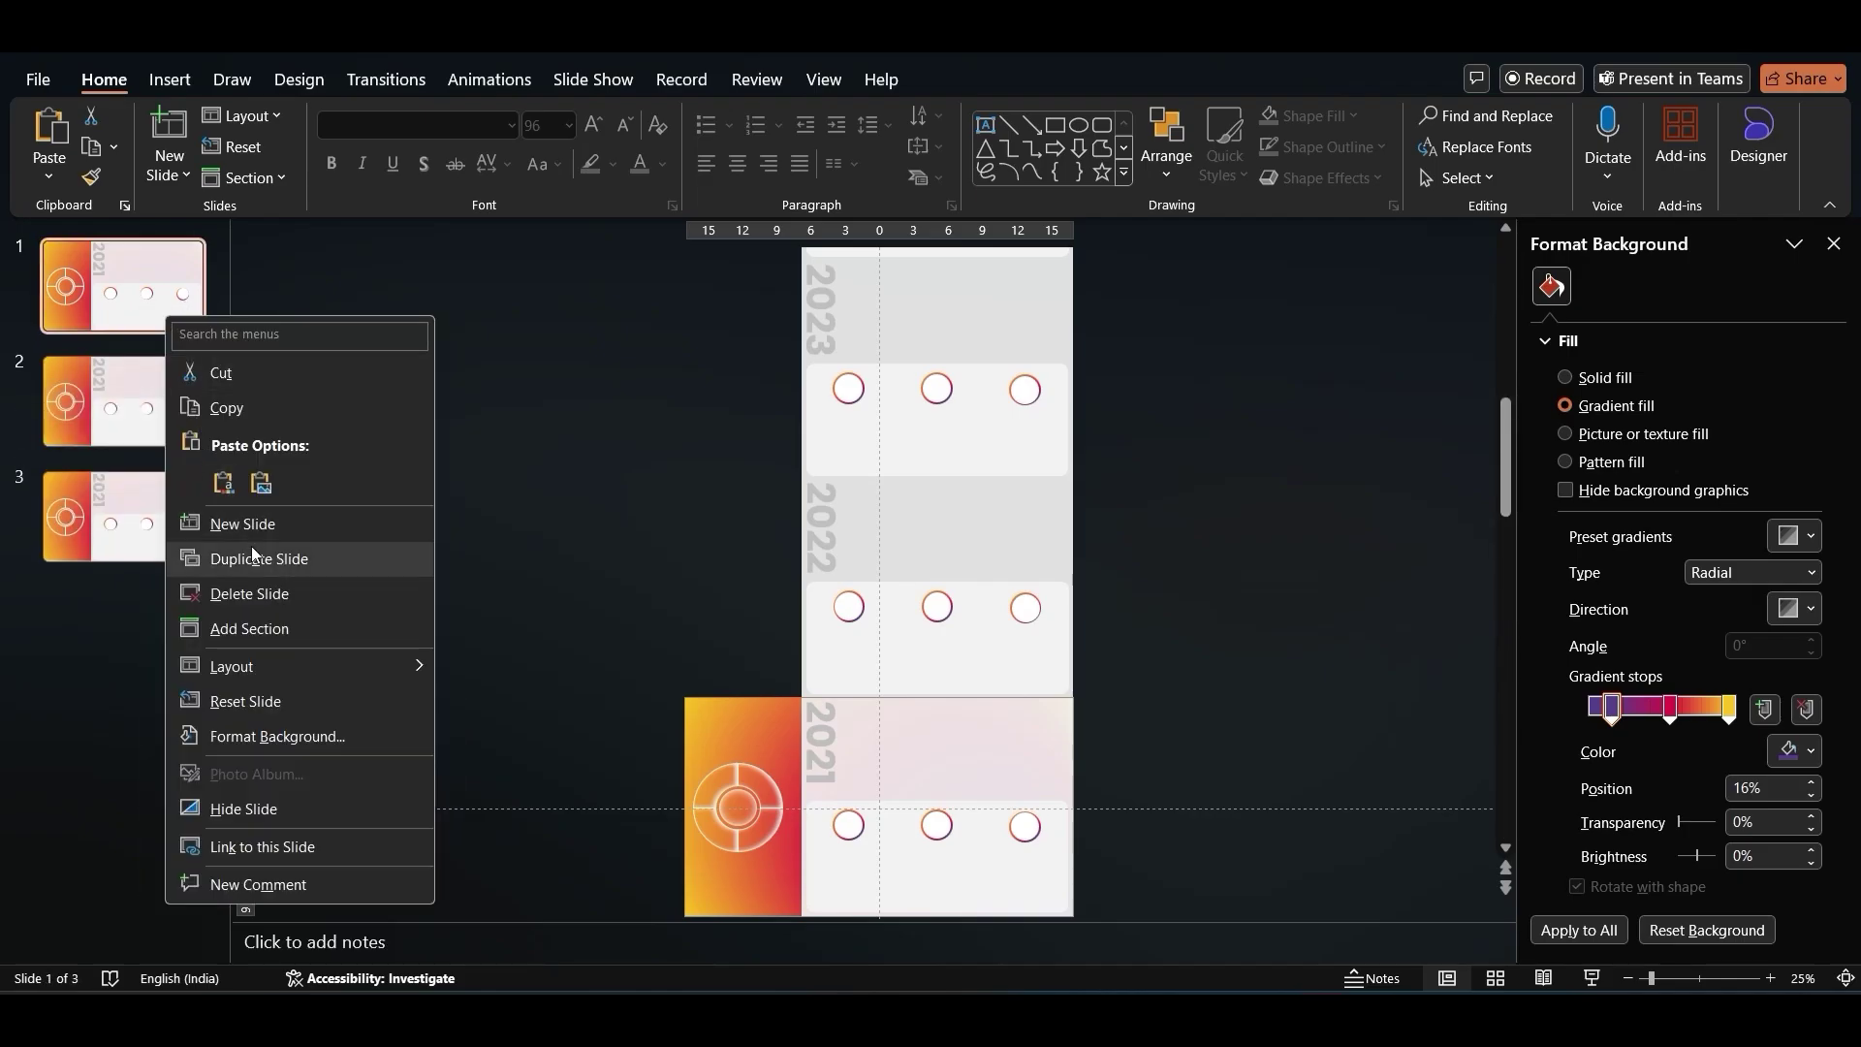
pyautogui.click(254, 557)
# Paste the 'A Humble Beginning' heading and paragraph onto slide 1 and select the heading text.
pyautogui.click(146, 290)
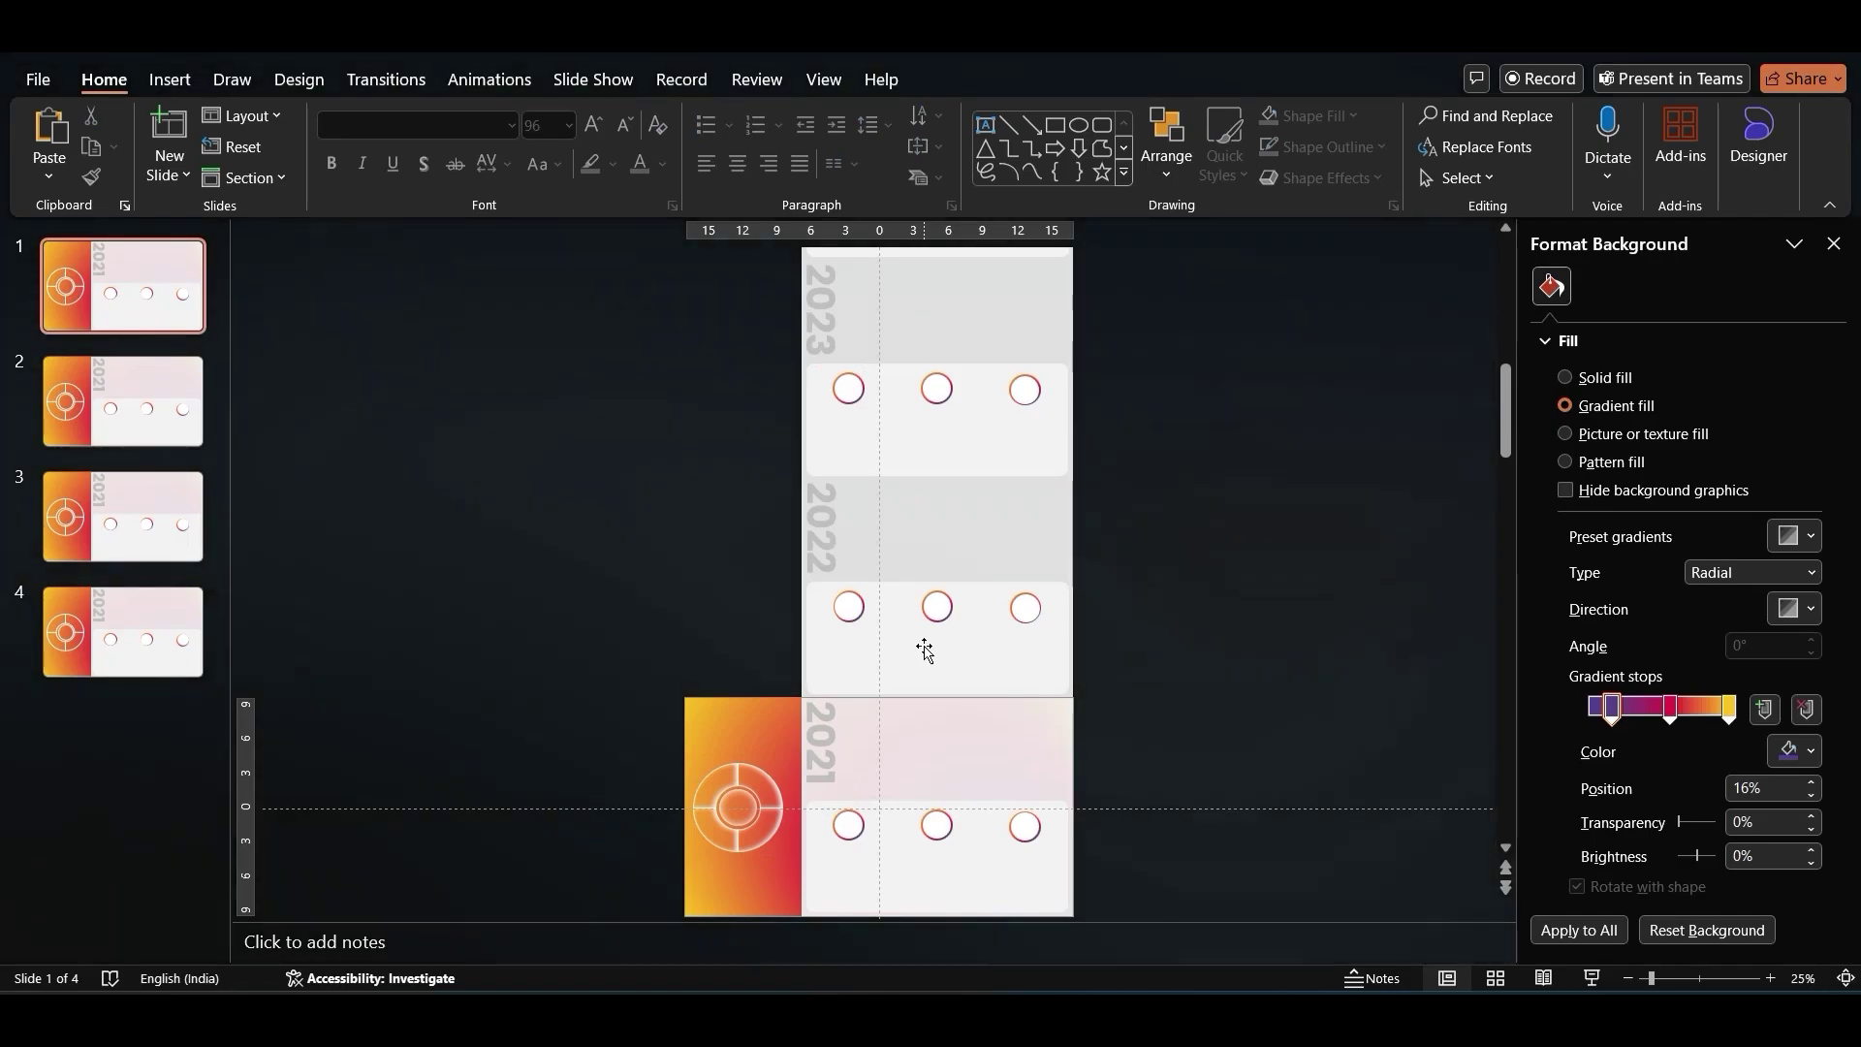
pyautogui.hotkey('ctrl', 'v')
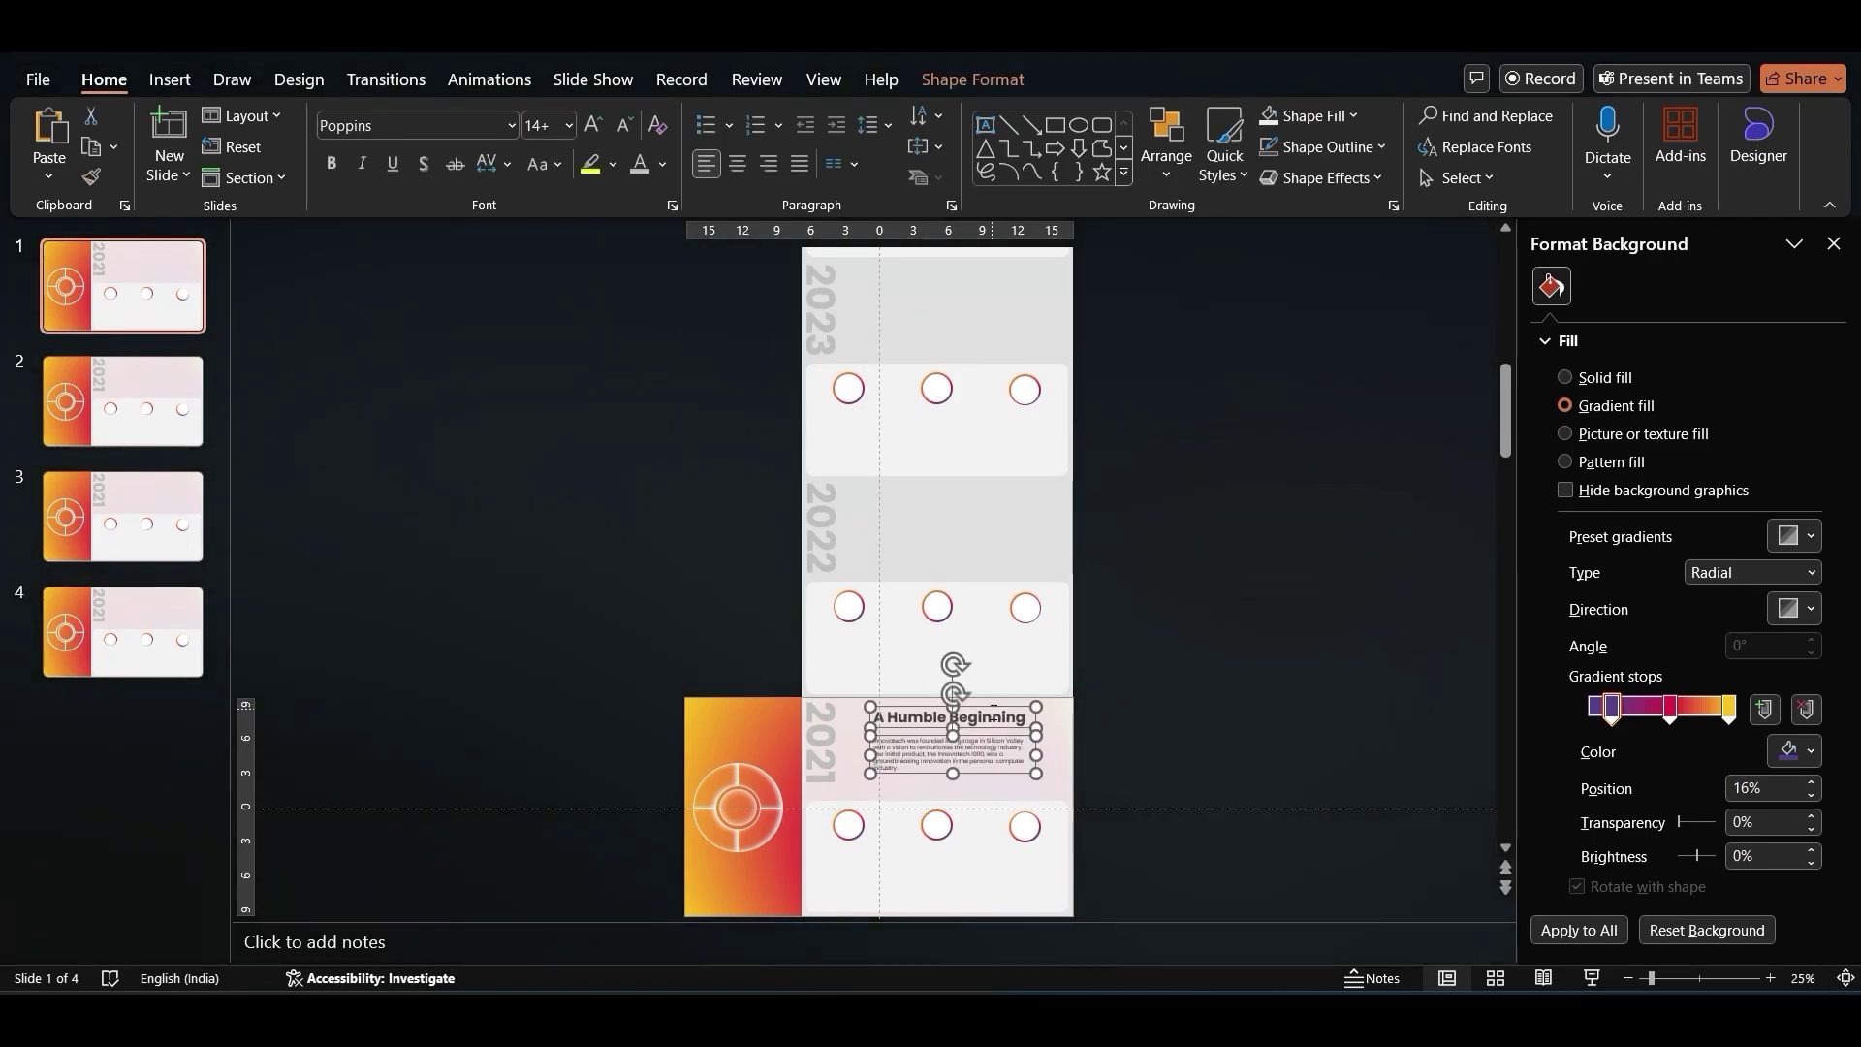
pyautogui.scroll(8, 1024, 742)
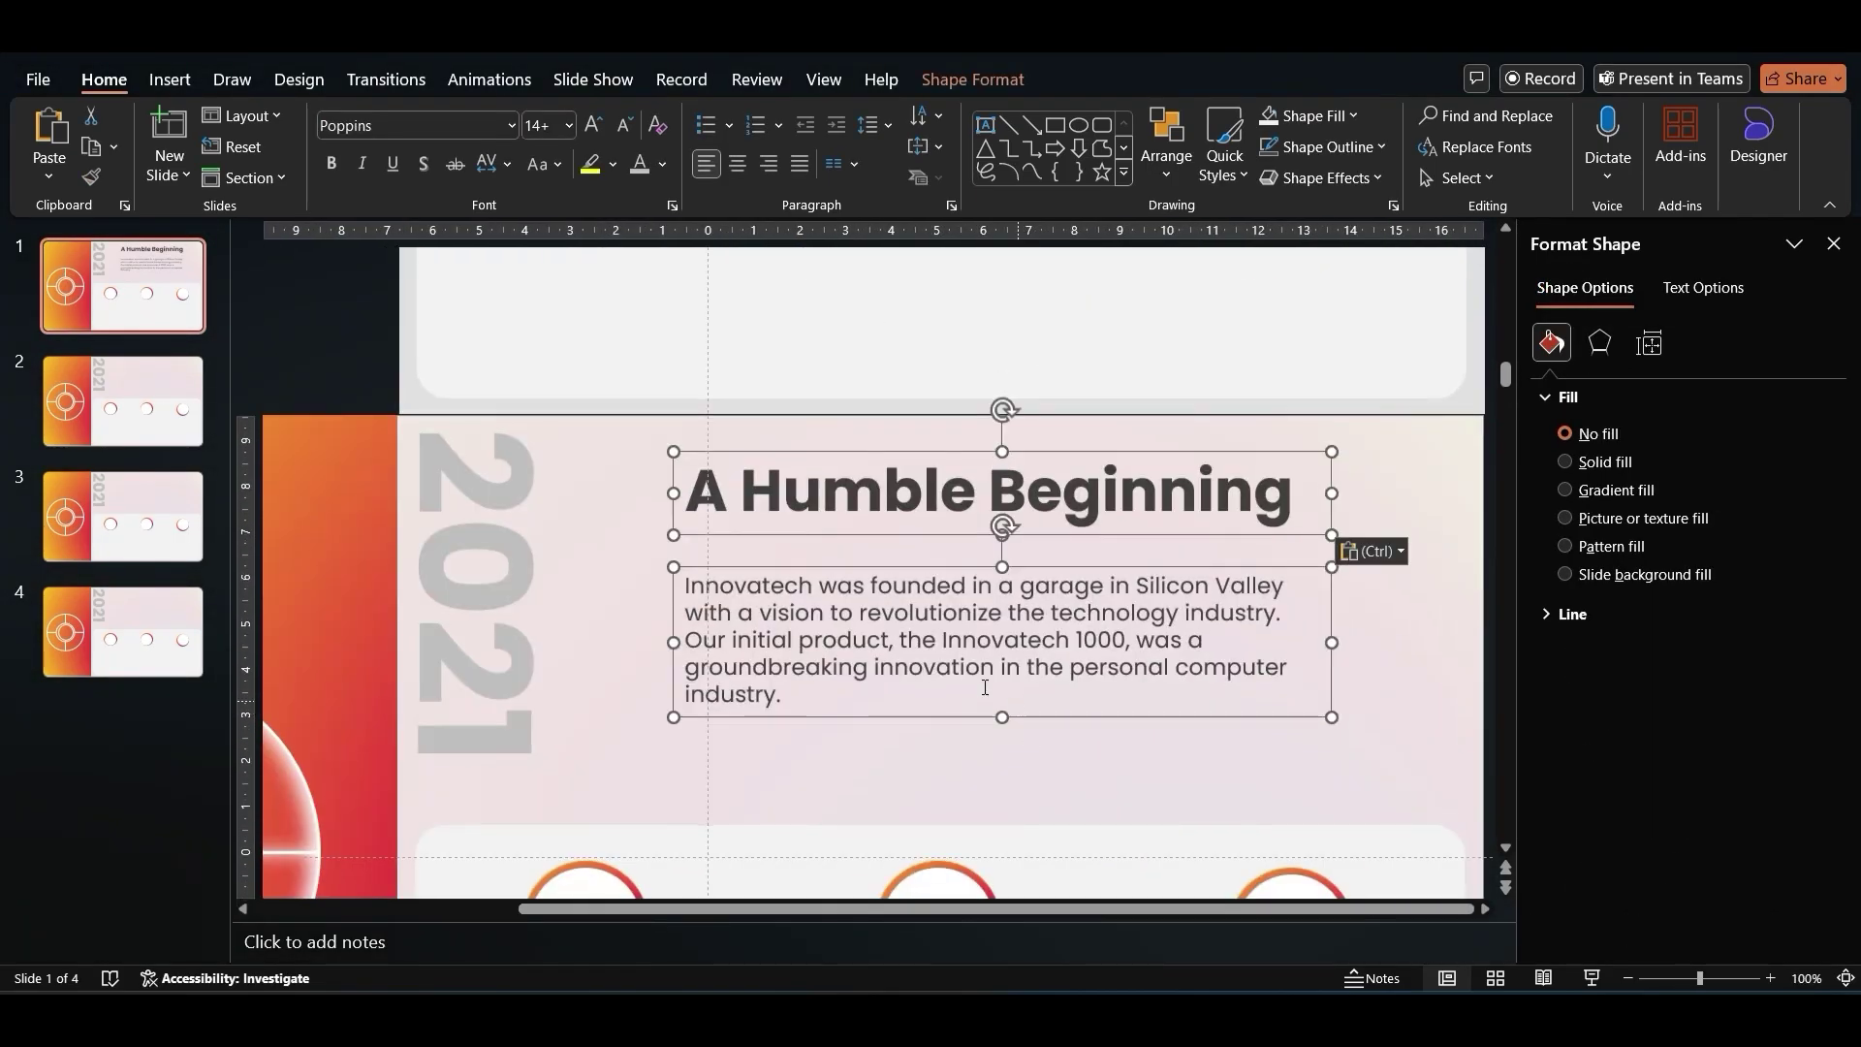
pyautogui.click(940, 490)
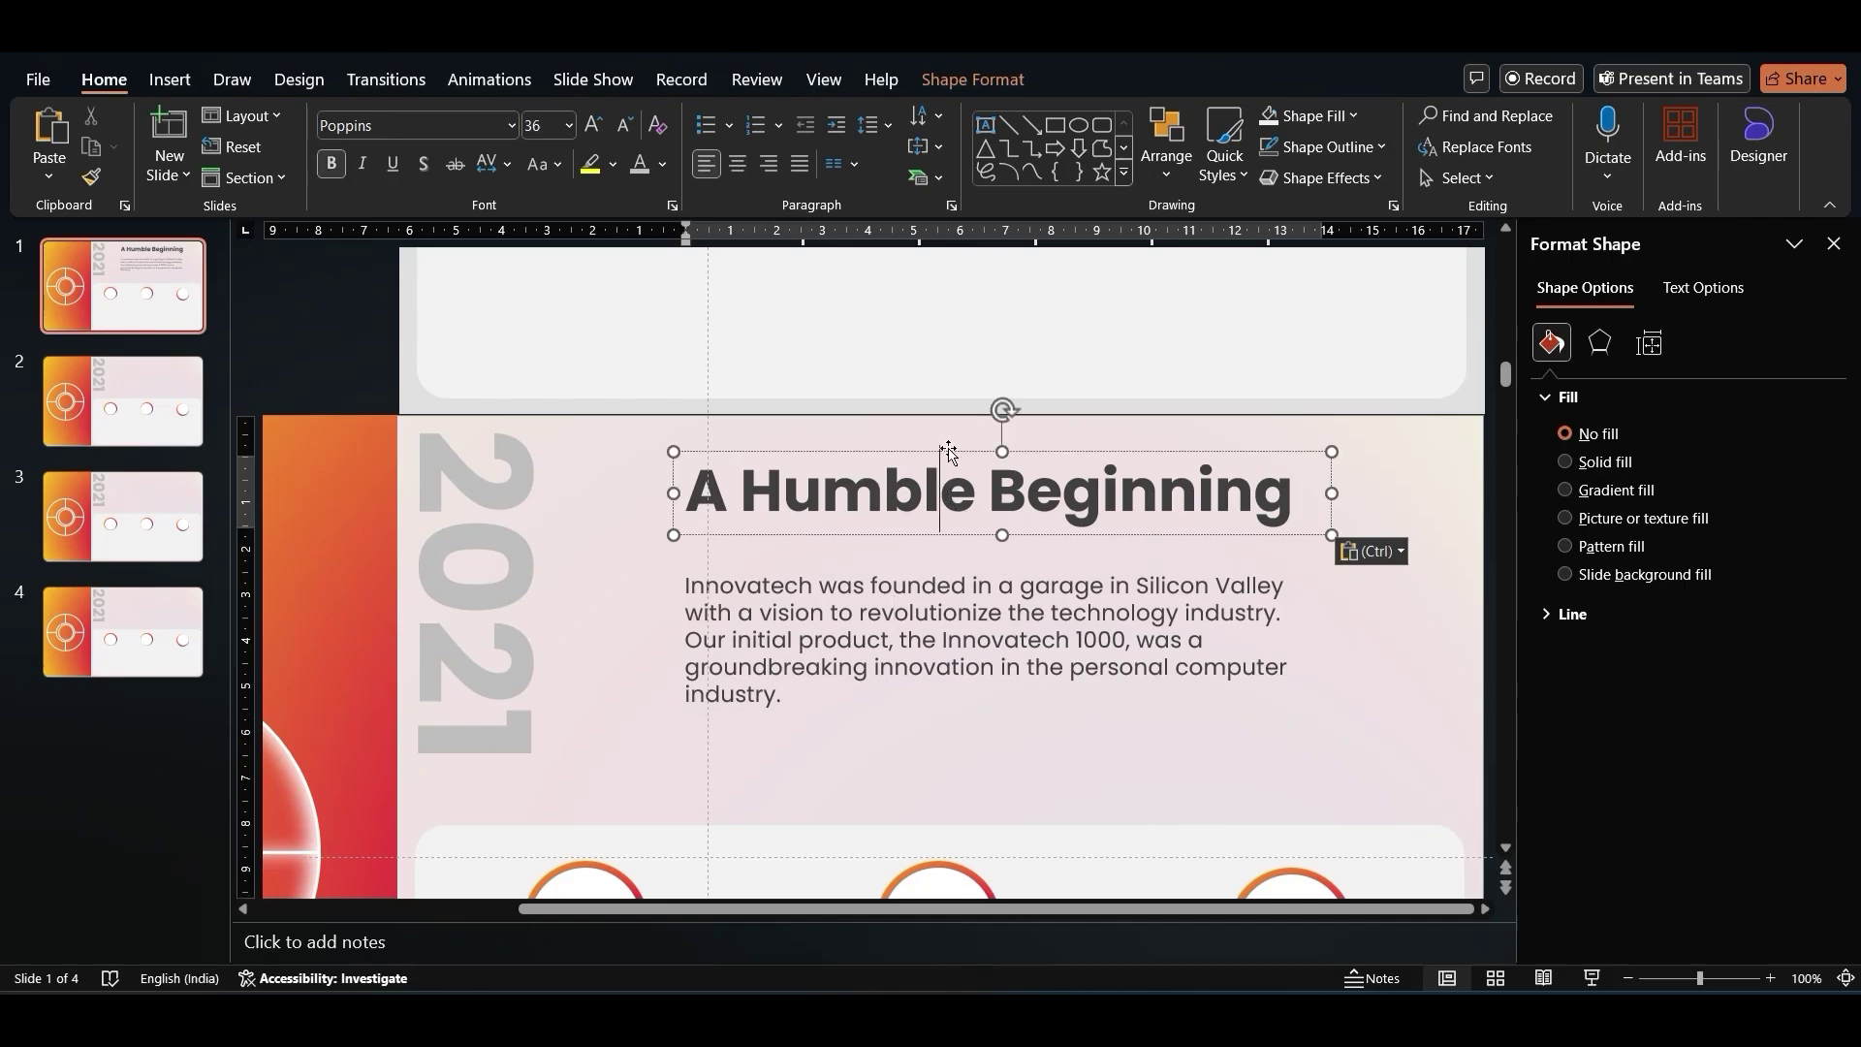
pyautogui.hotkey('ctrl', 'a')
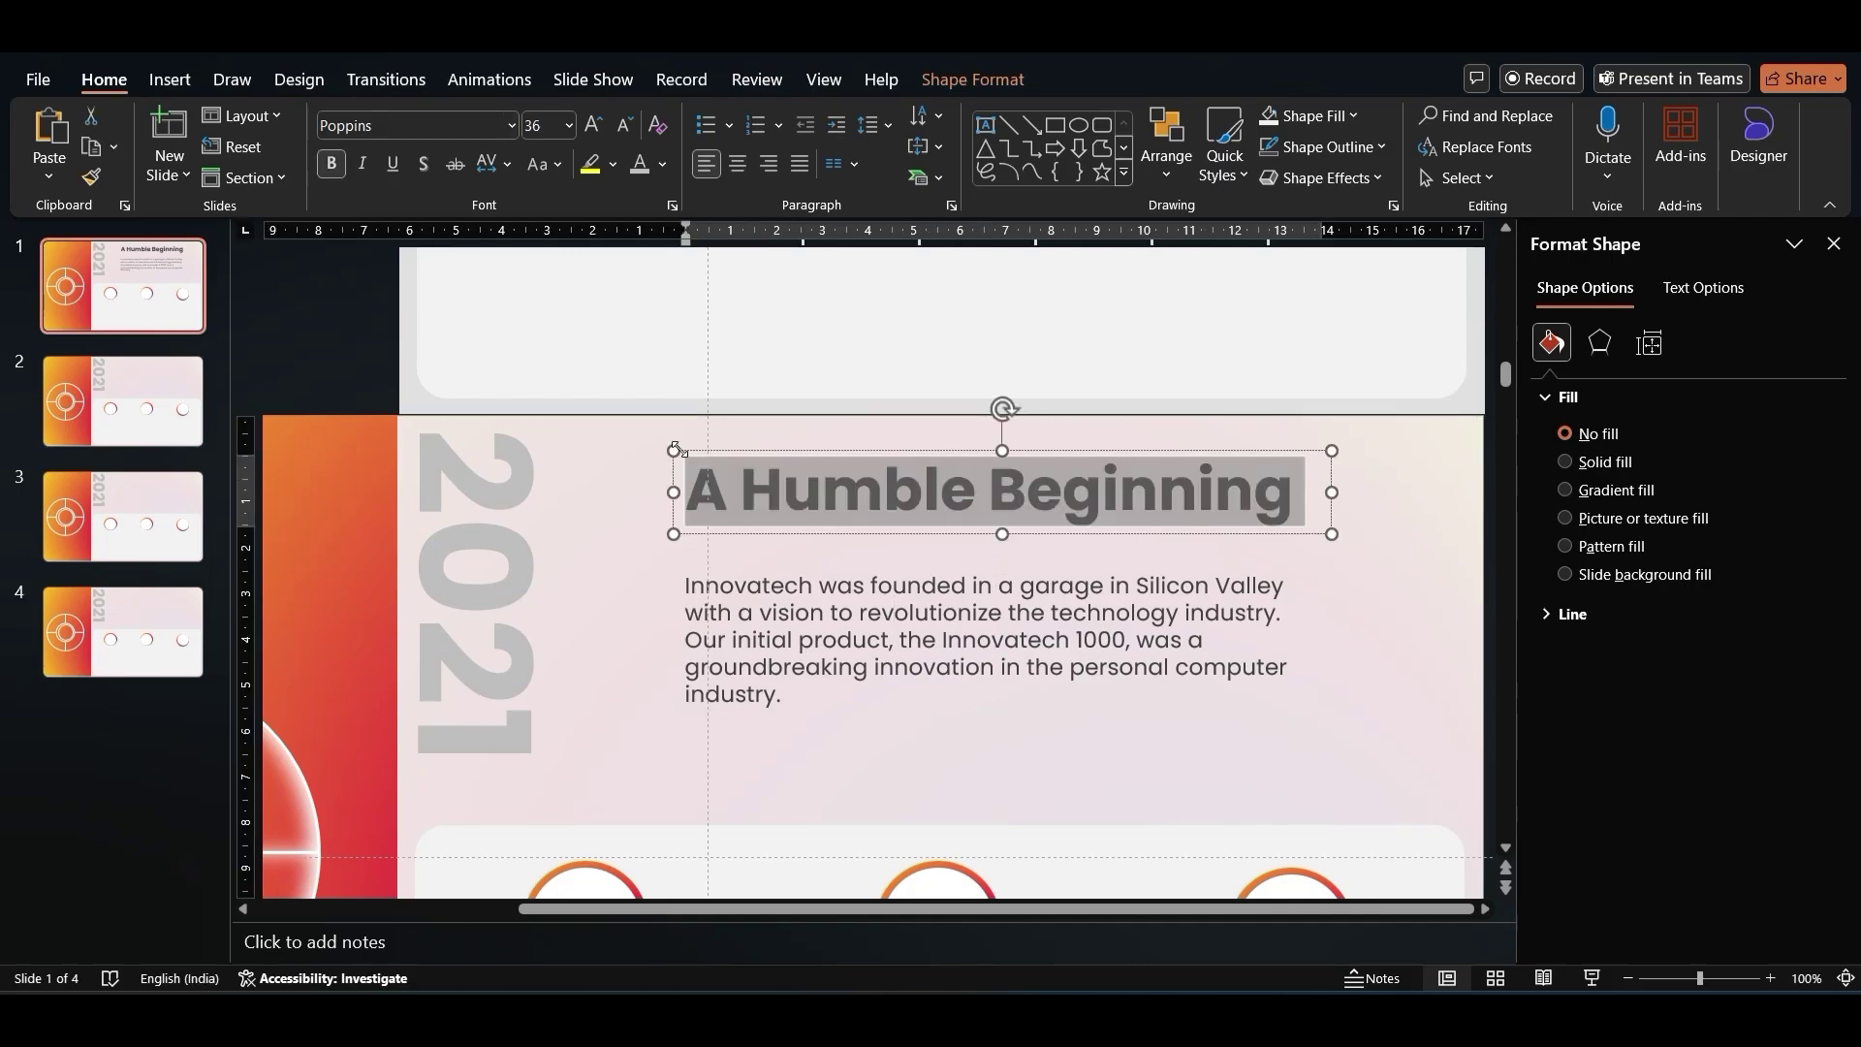